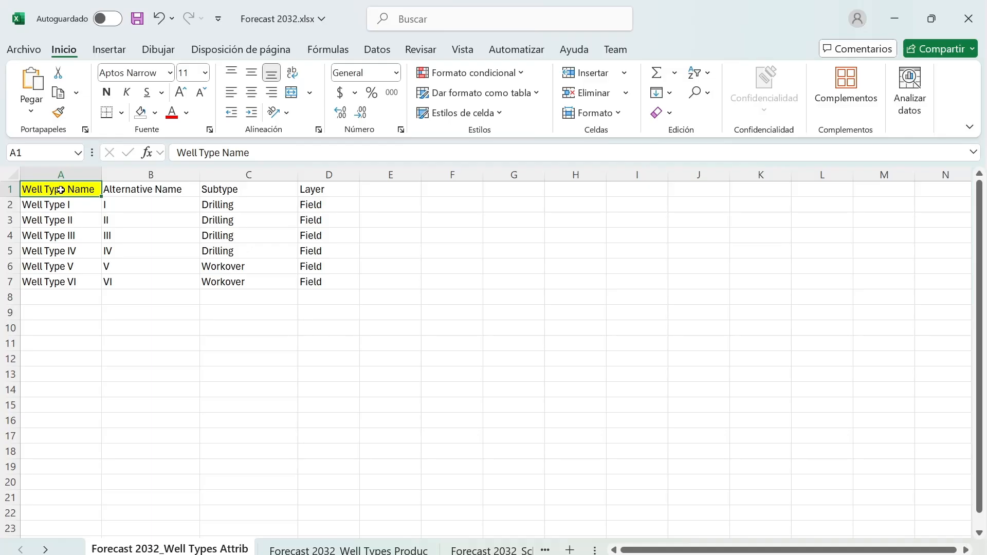
Examine the Well Type Name header and the well type entries beneath it in the Well Types Attrib sheet
click(51, 218)
click(57, 187)
click(52, 218)
click(57, 204)
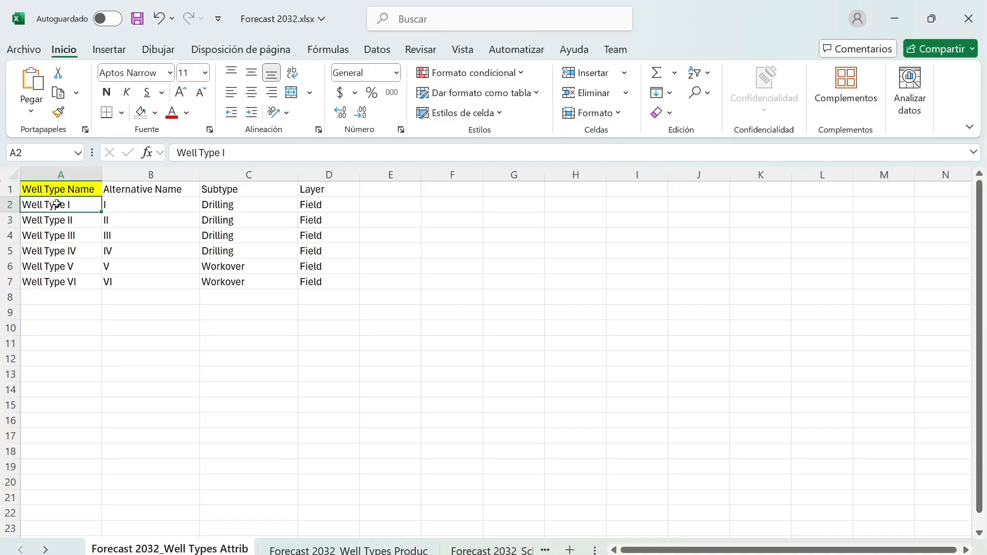
click(59, 192)
click(61, 205)
click(56, 216)
click(59, 206)
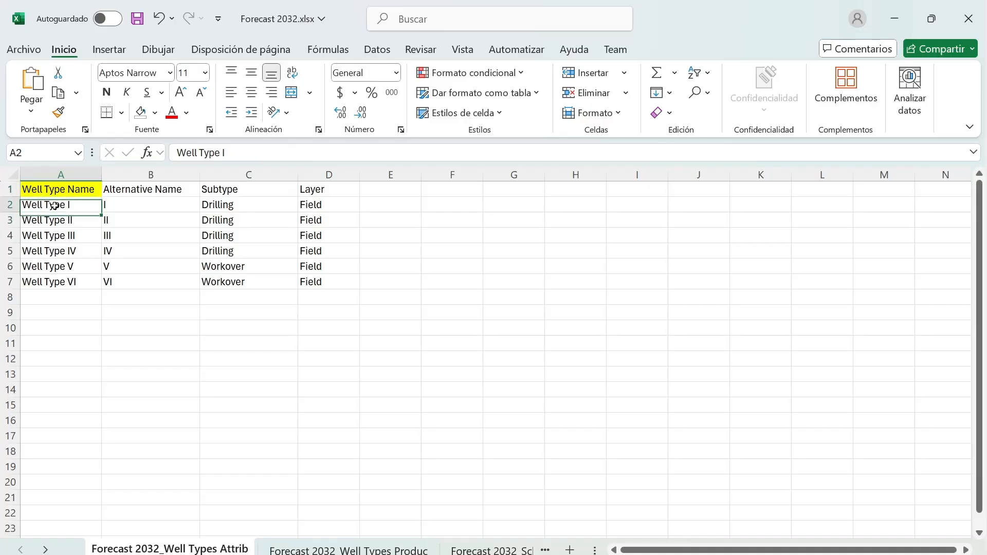
click(59, 280)
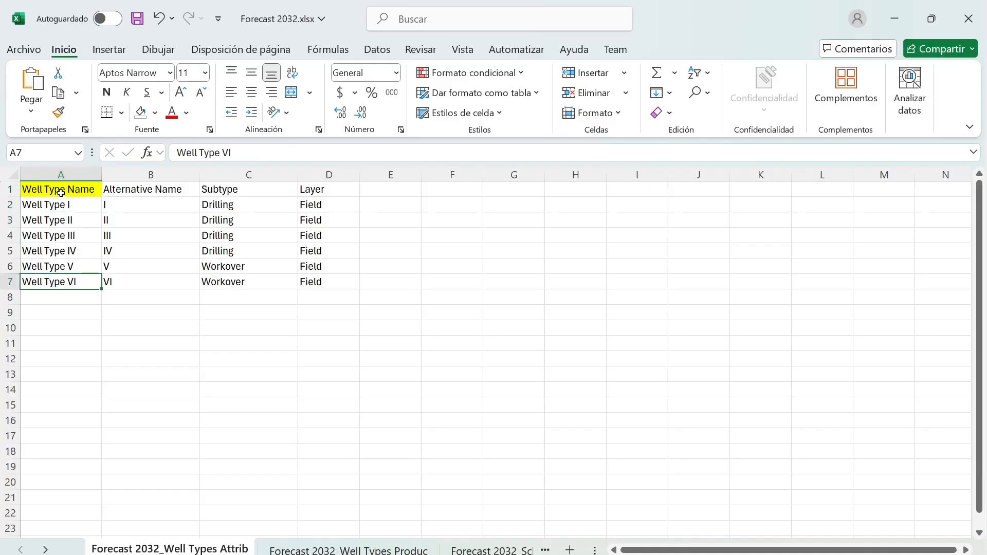
drag(60, 189, 54, 297)
Review the Alternative Name, Subtype and Layer columns of the well type attributes table
click(119, 215)
drag(131, 190, 137, 282)
click(153, 195)
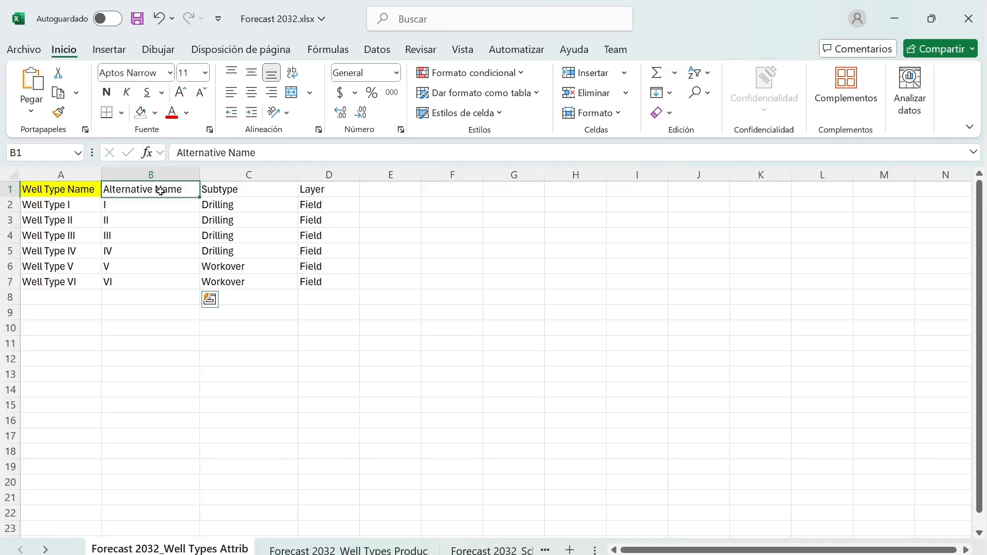
click(216, 188)
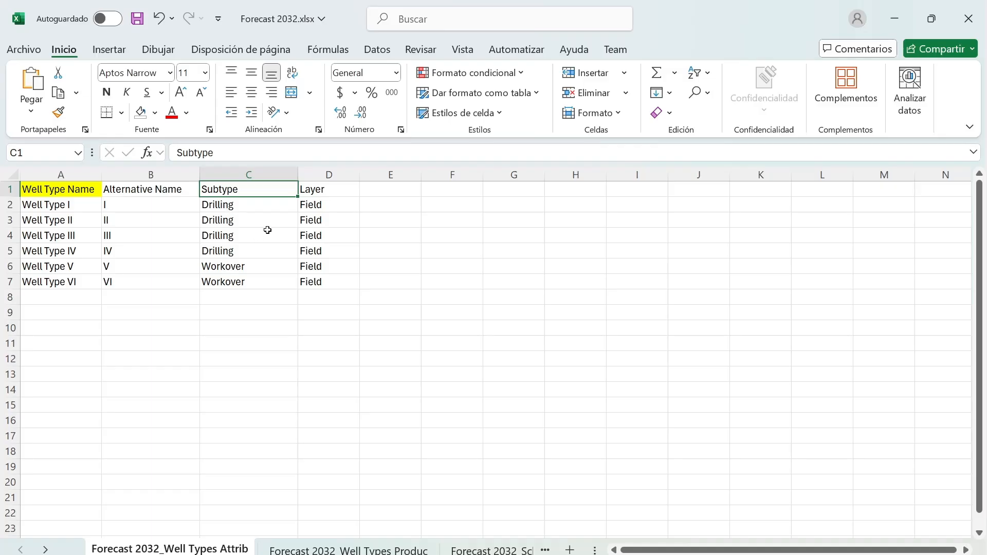
click(308, 189)
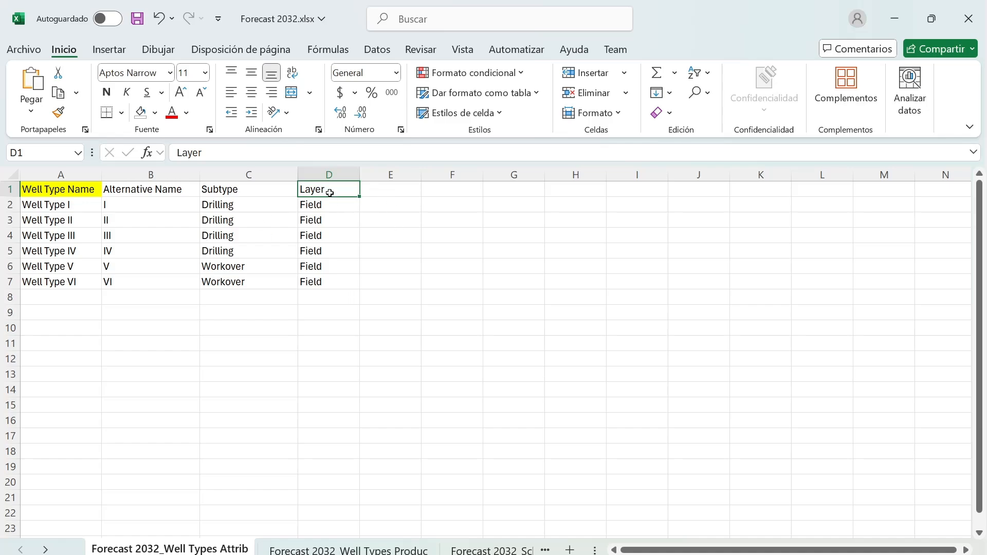
click(286, 315)
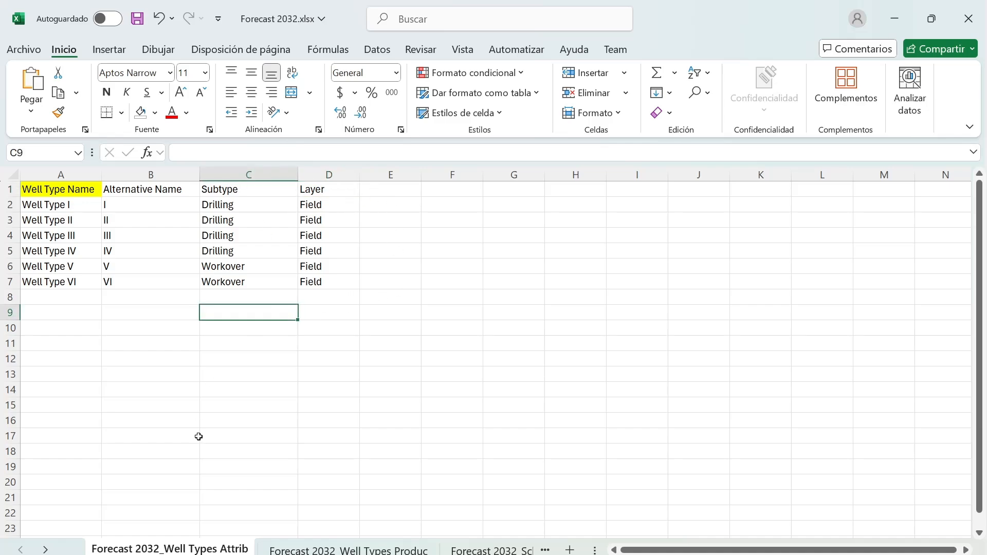
Open the Forecast 2032_Well Types Produc sheet and review its Well Type Name, Month, Oil, Gas and Water headers
click(272, 548)
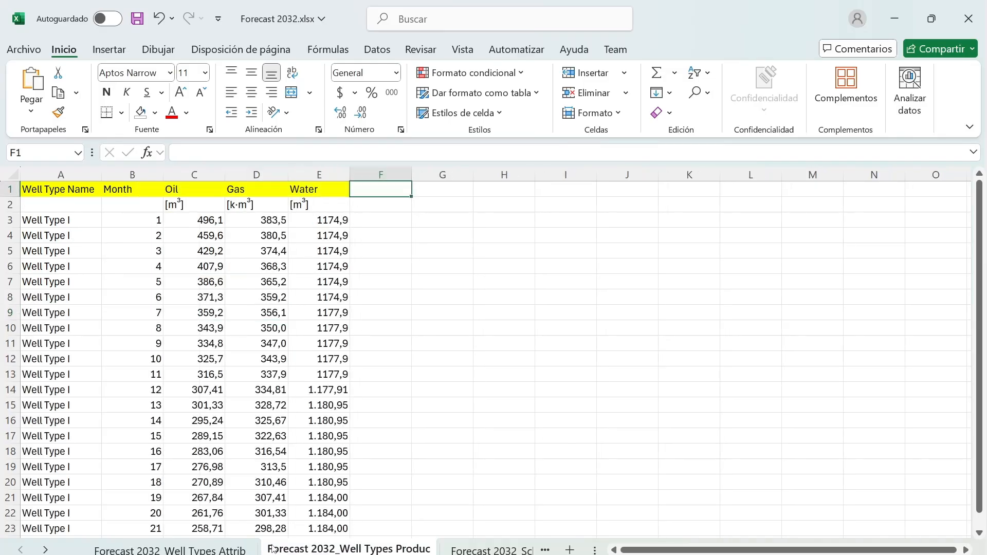
click(50, 189)
drag(48, 190, 329, 192)
click(81, 196)
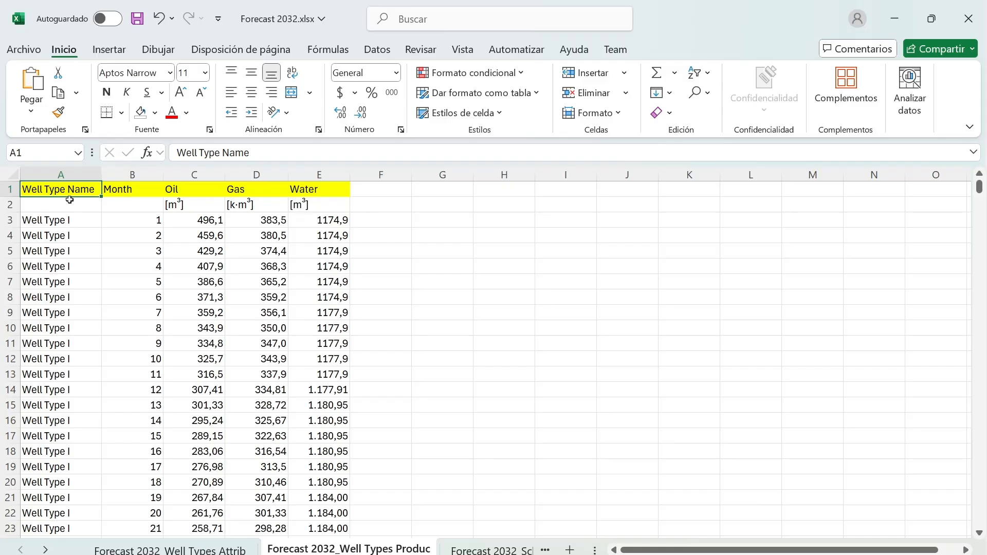
click(62, 219)
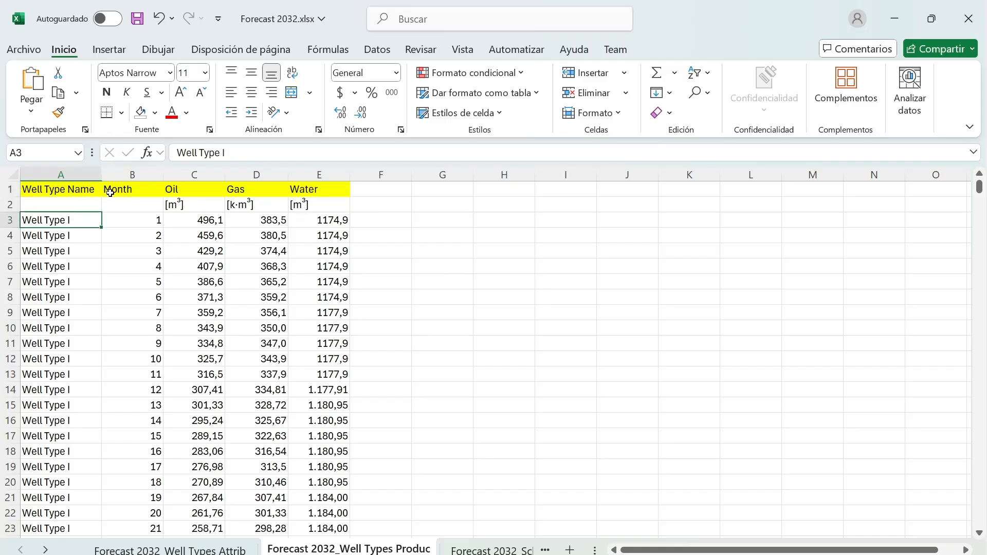
drag(123, 189, 126, 219)
click(128, 221)
click(198, 189)
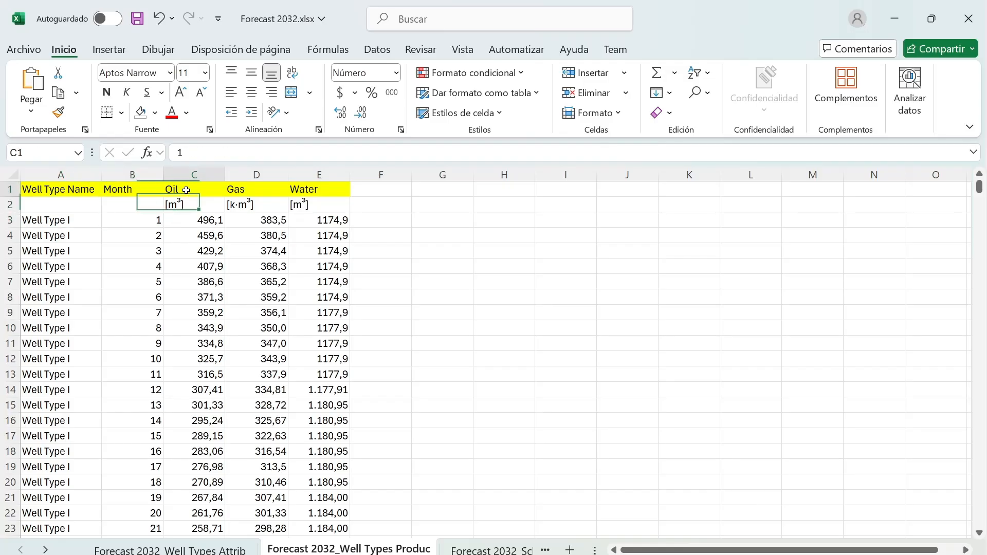
key(Right)
key(Right)
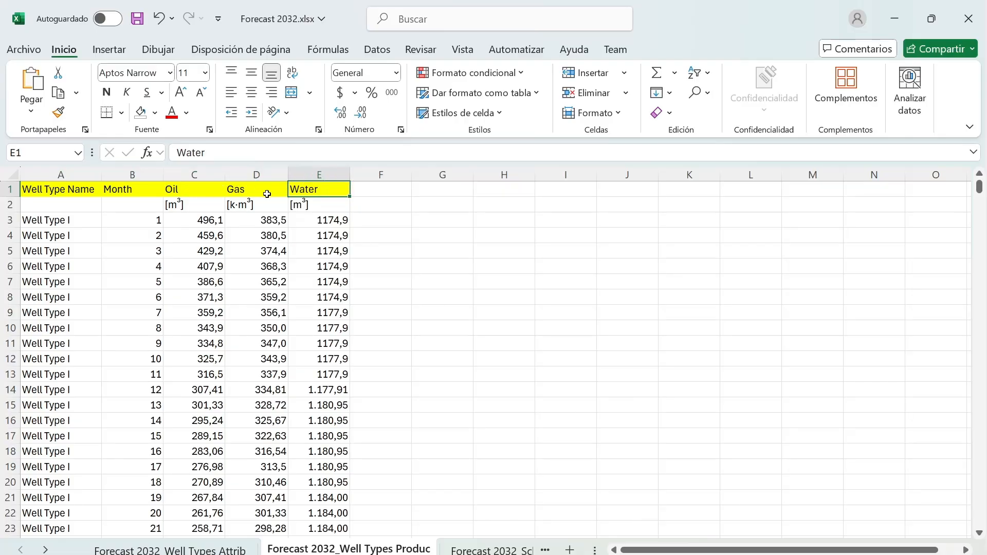
click(190, 232)
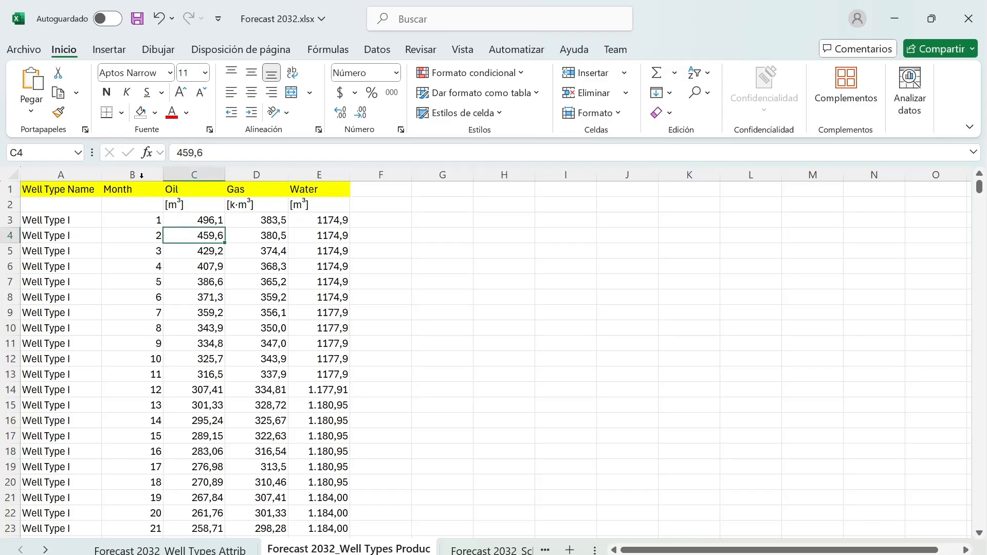
Check the Well Type I month 1 values across all columns, and the month numbering through month 4
click(72, 207)
click(53, 223)
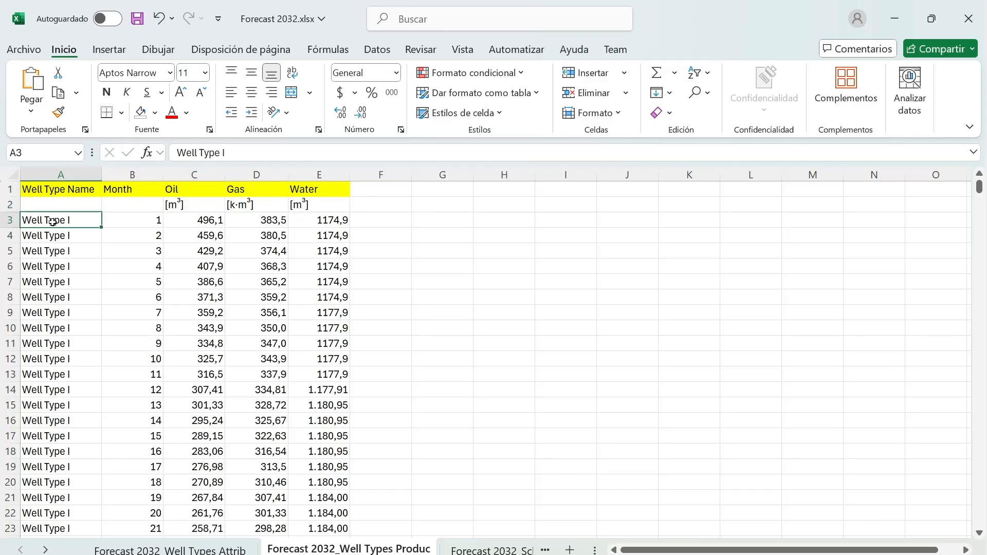
click(135, 219)
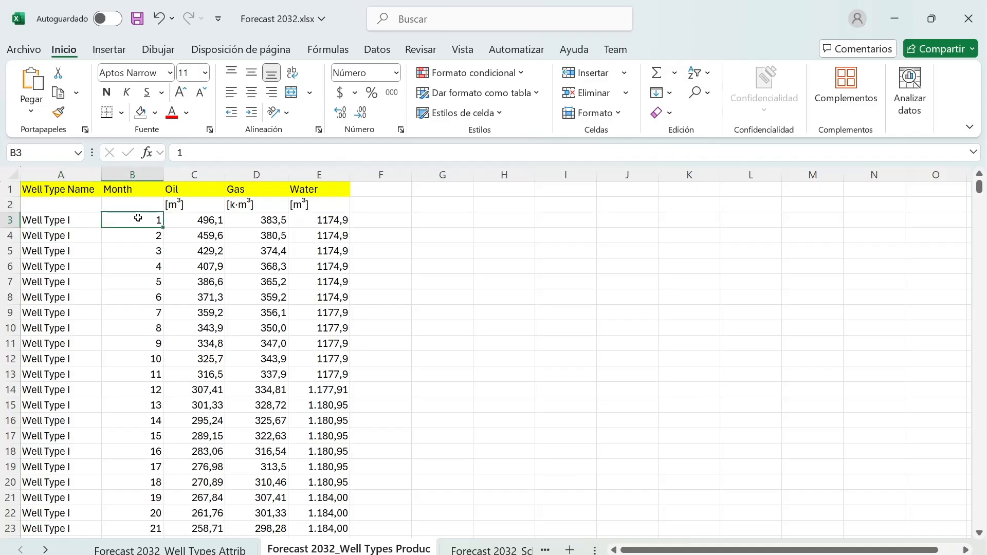
click(213, 221)
click(261, 220)
click(323, 218)
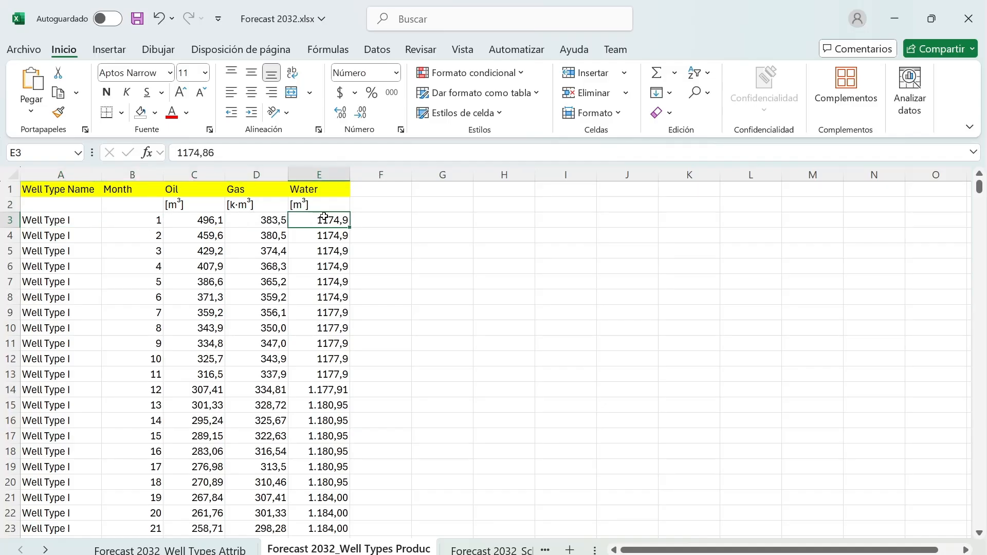
click(156, 230)
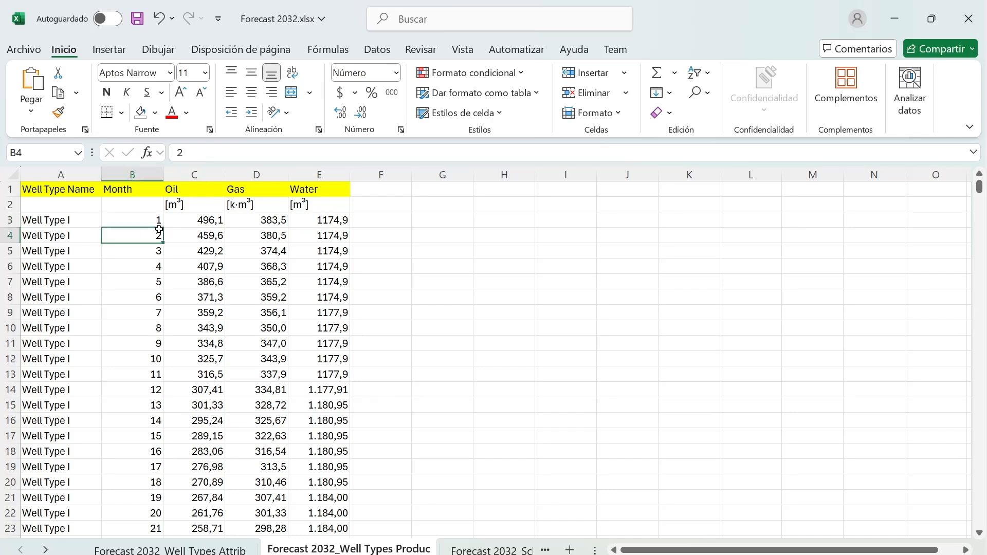
click(148, 252)
click(147, 269)
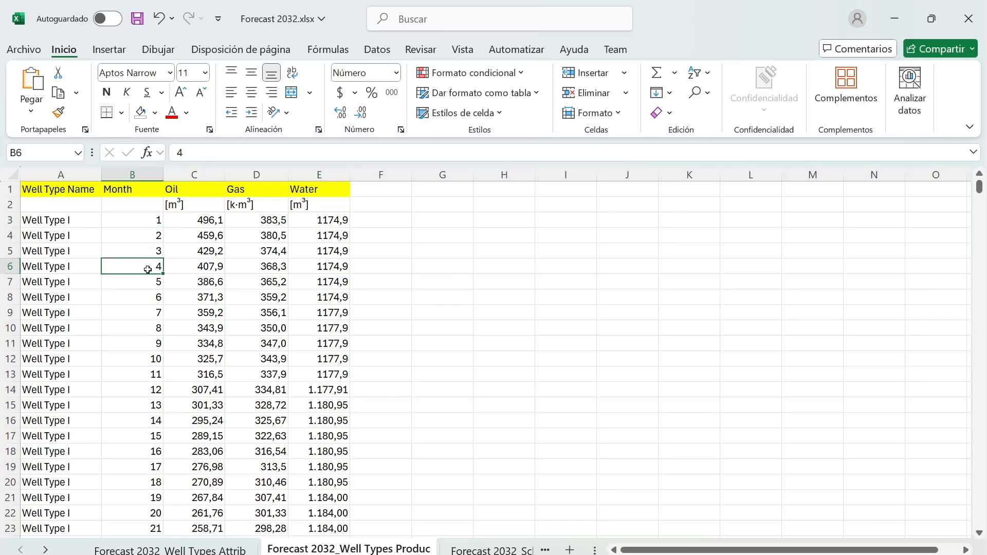
Go through the Well Type I monthly records down to the first Well Type II row
scroll(148, 269, down, 20)
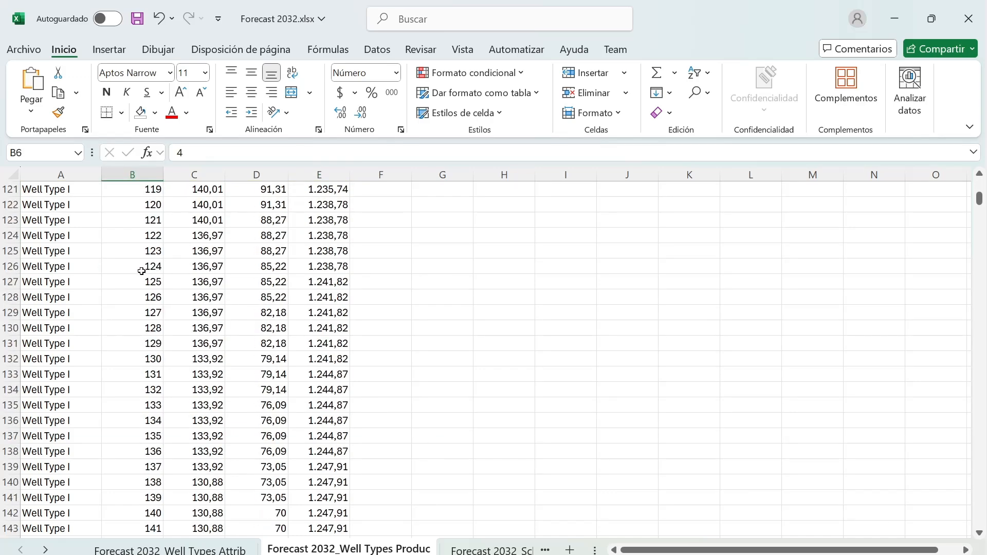
scroll(141, 271, down, 20)
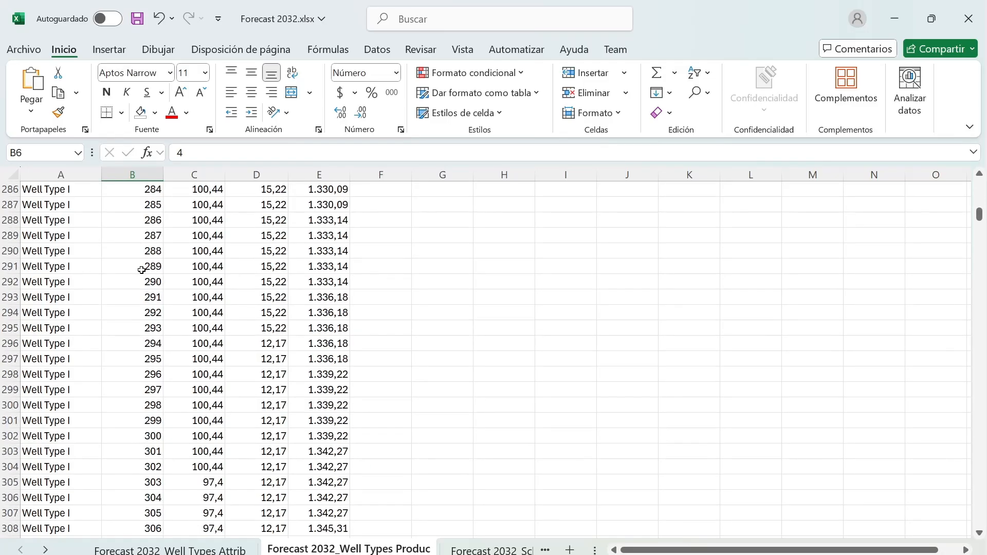
scroll(141, 271, down, 20)
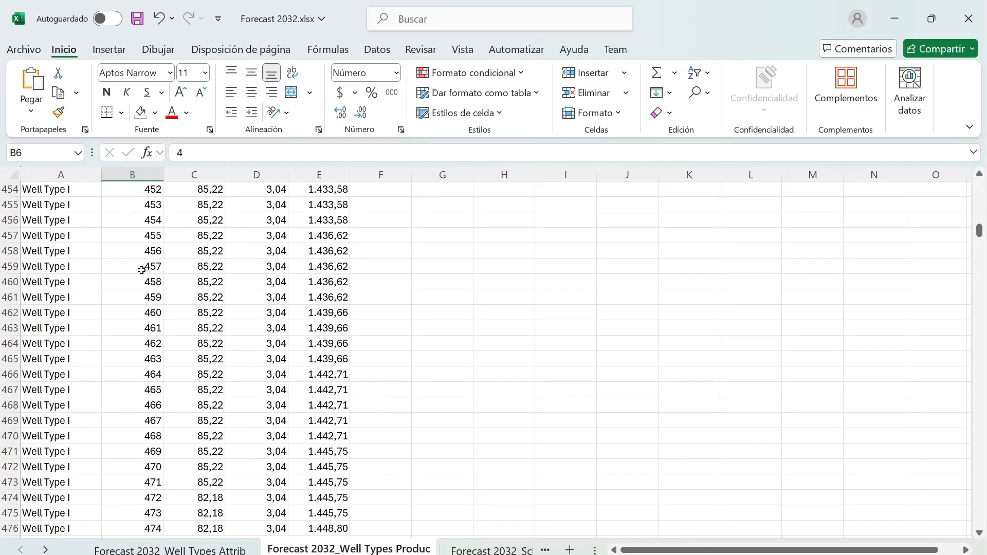
scroll(141, 271, down, 20)
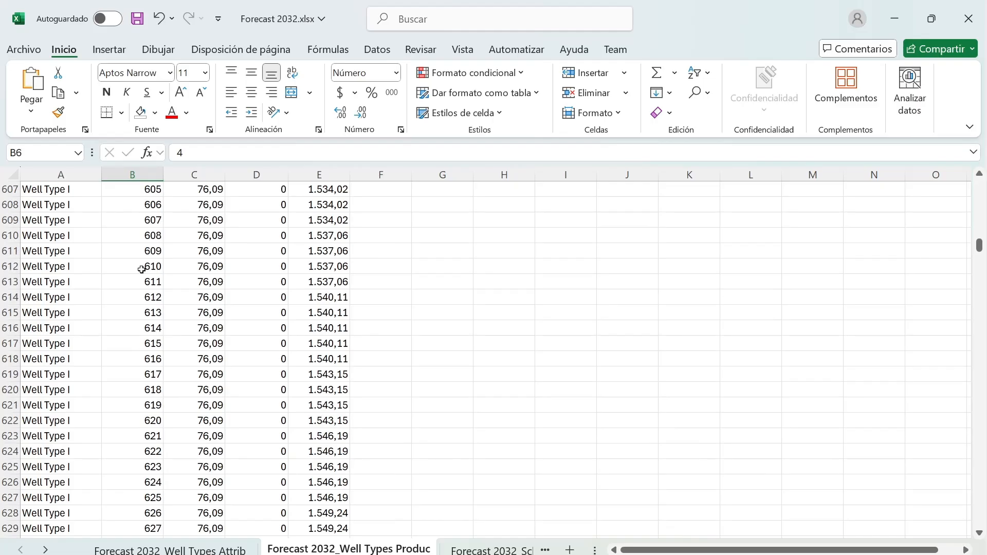
scroll(142, 269, down, 20)
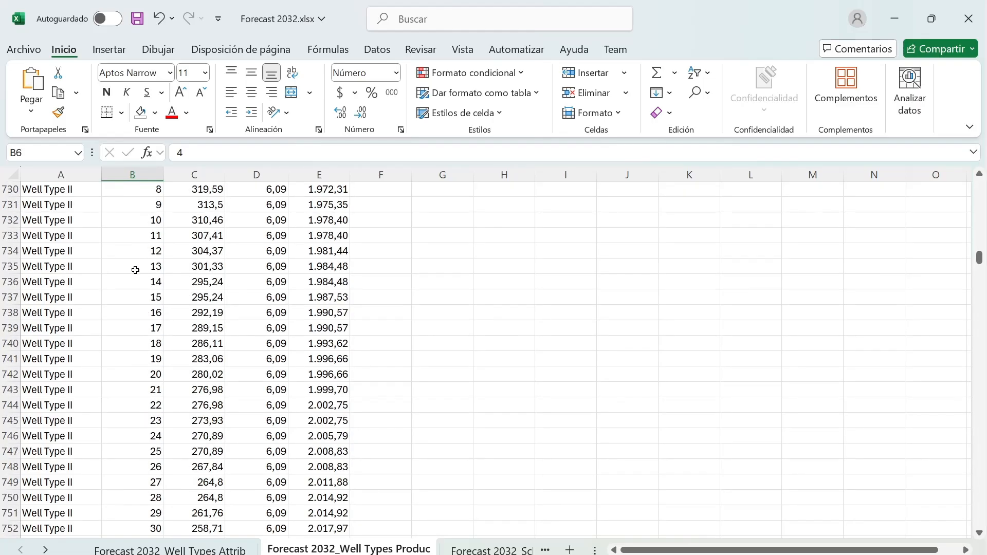
scroll(136, 270, up, 4)
click(67, 266)
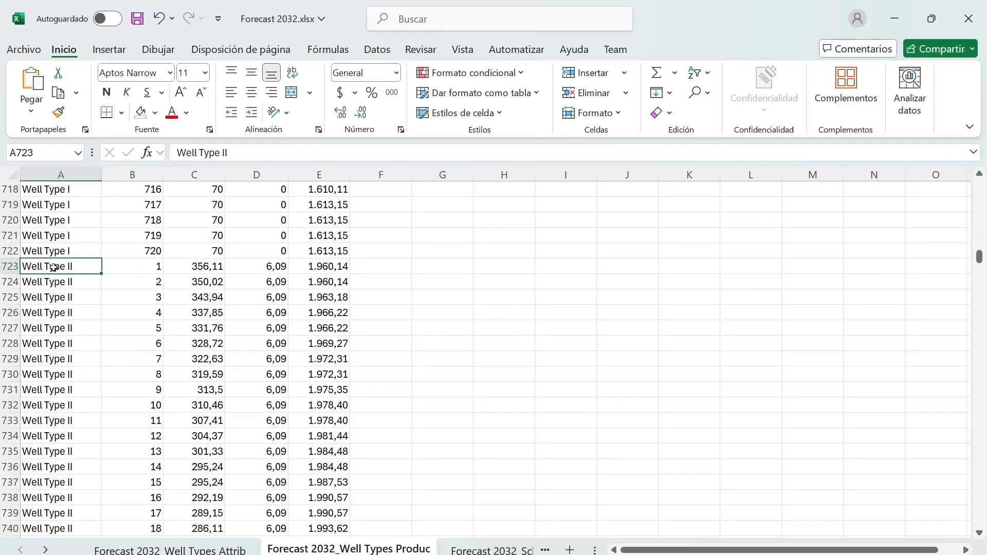
Examine the month, oil, gas and water values in the first Well Type II record
click(140, 267)
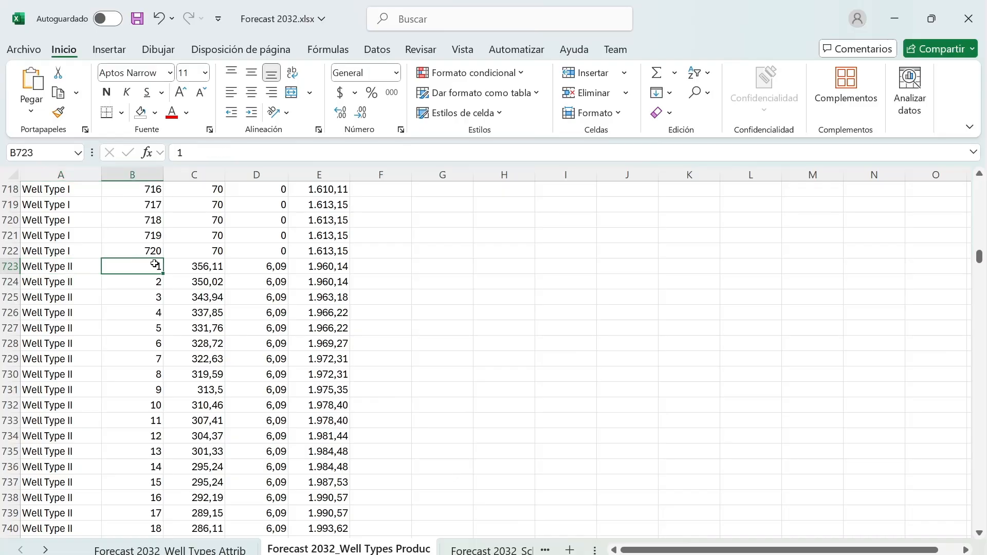
click(200, 268)
click(260, 267)
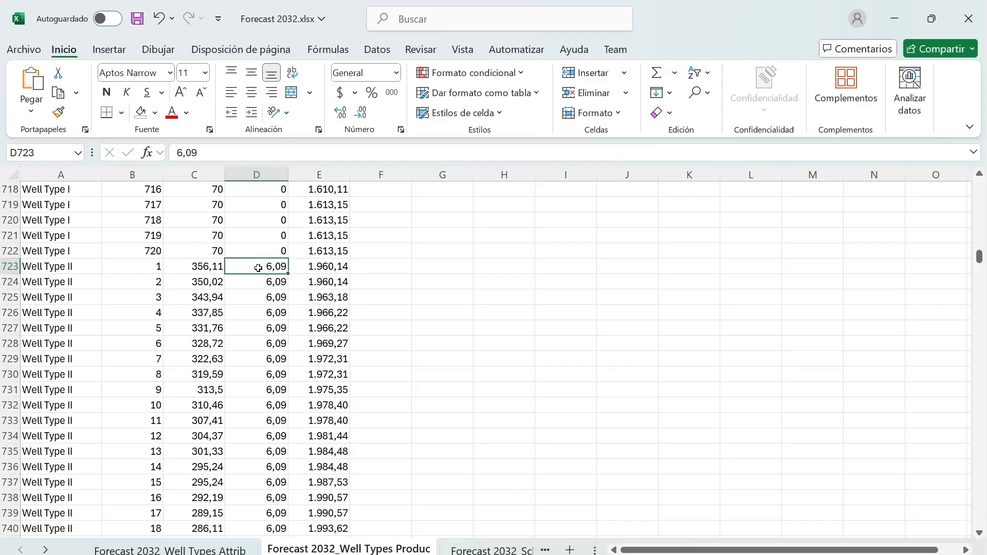
click(330, 266)
scroll(321, 280, up, 1)
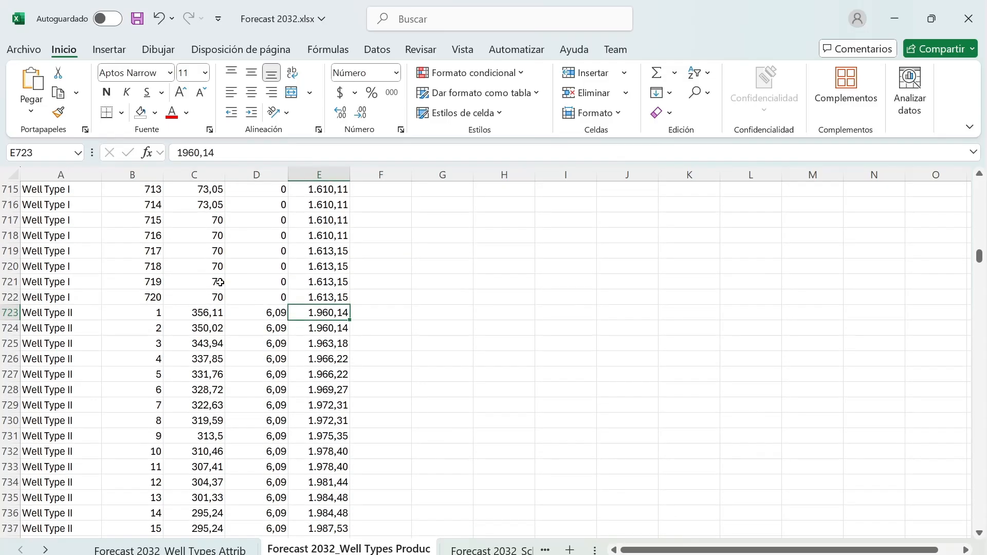
click(87, 314)
click(151, 312)
click(203, 313)
click(263, 315)
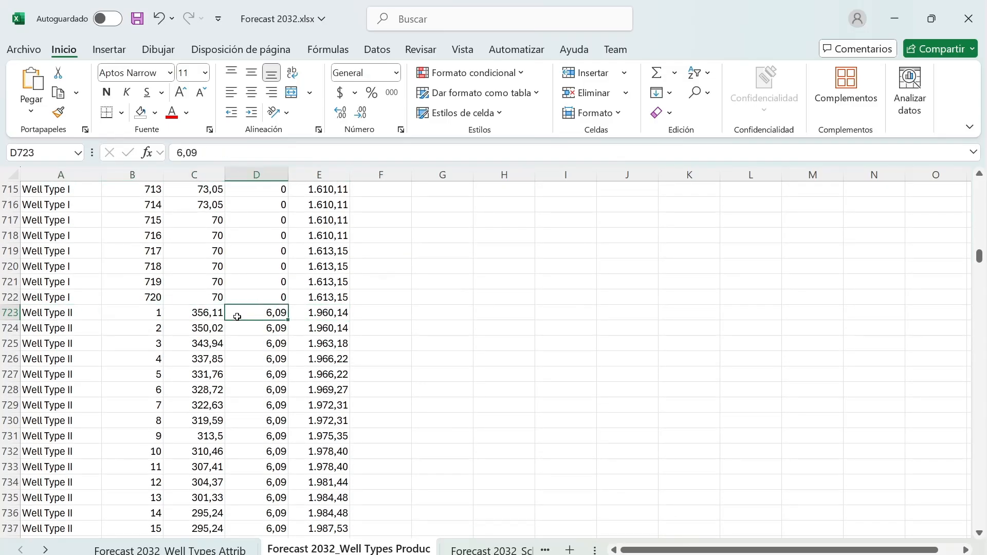
Return to the header row at the start of the well type production table
scroll(252, 372, up, 3)
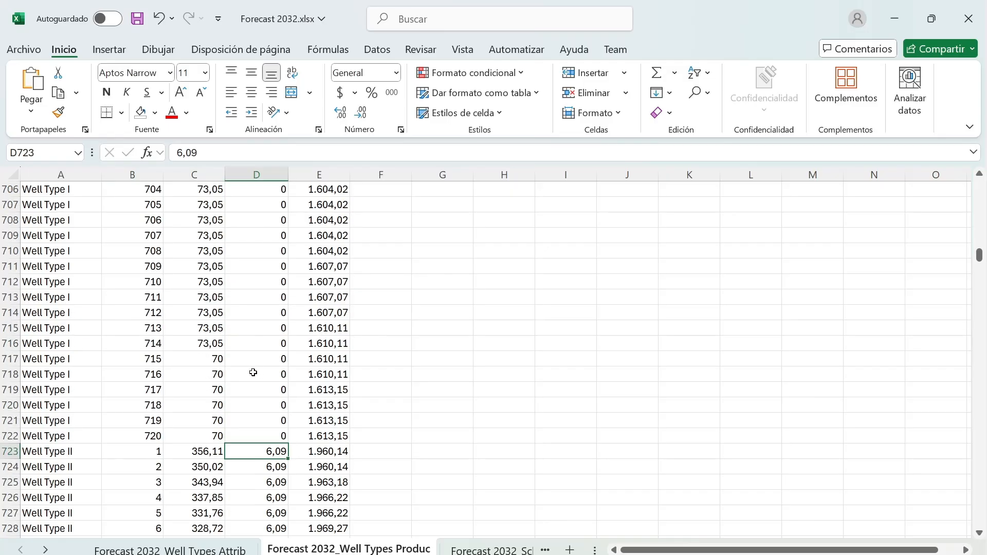
scroll(231, 368, up, 20)
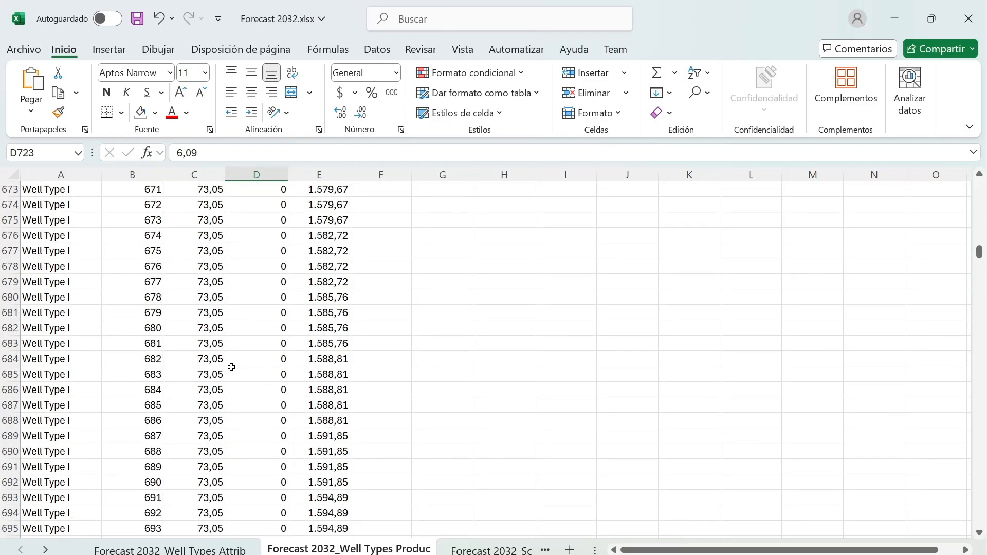
scroll(231, 367, up, 20)
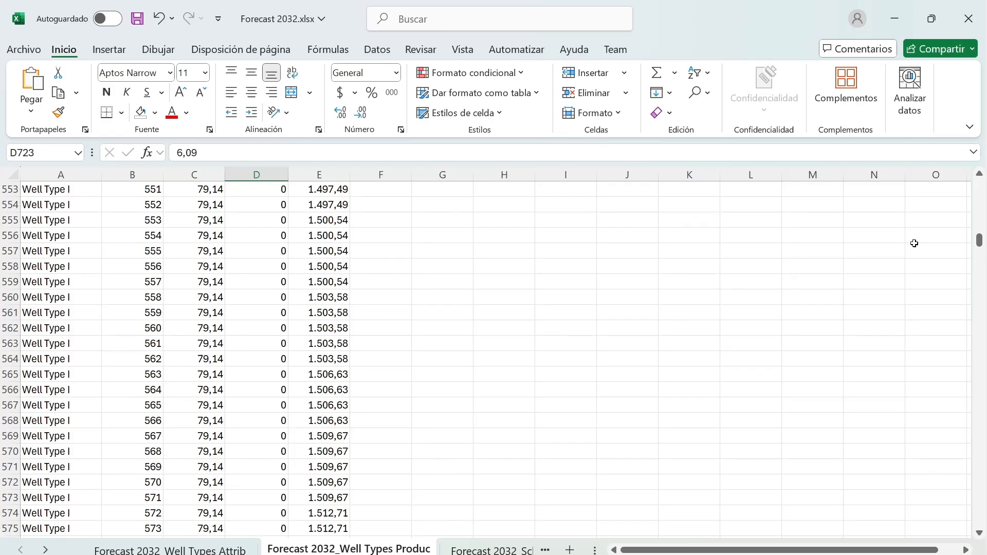
drag(978, 246, 978, 180)
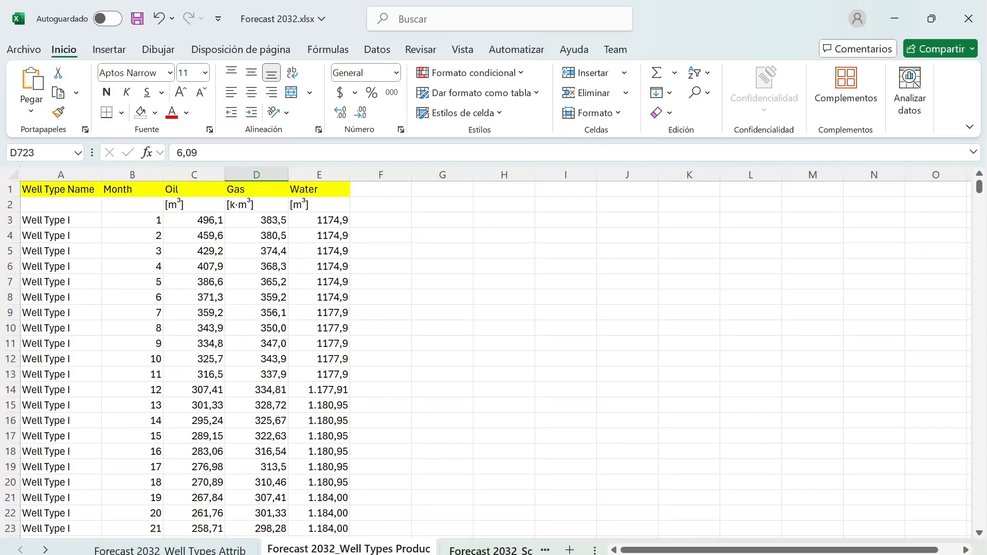
Open the Forecast 2032_Schedule sheet and examine the Well ID header and its first entry
click(456, 550)
click(154, 313)
click(77, 229)
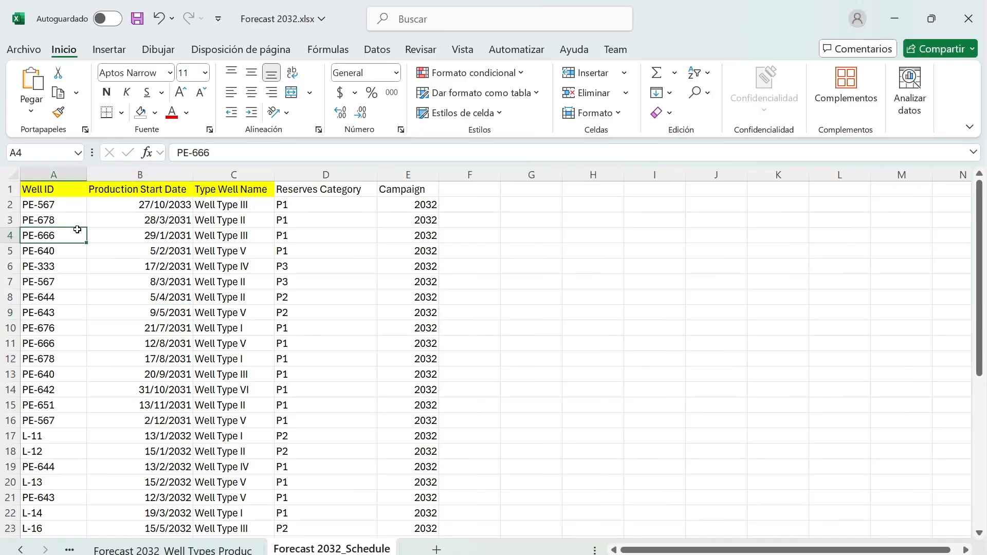
click(45, 187)
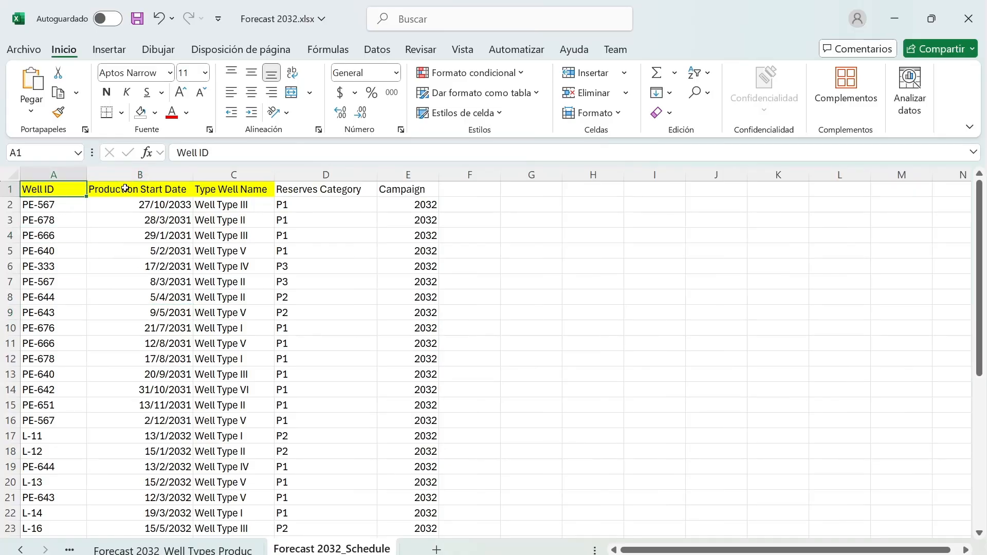
click(55, 202)
click(58, 190)
click(54, 205)
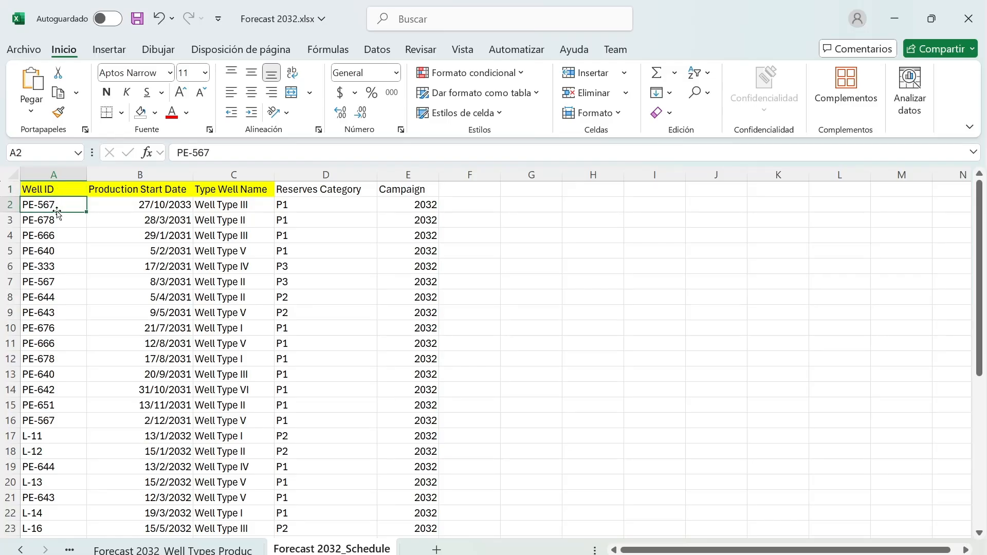
Examine the Well ID, Production Start Date, Type Well Name, Reserves Category and Campaign columns of the schedule sheet
click(50, 221)
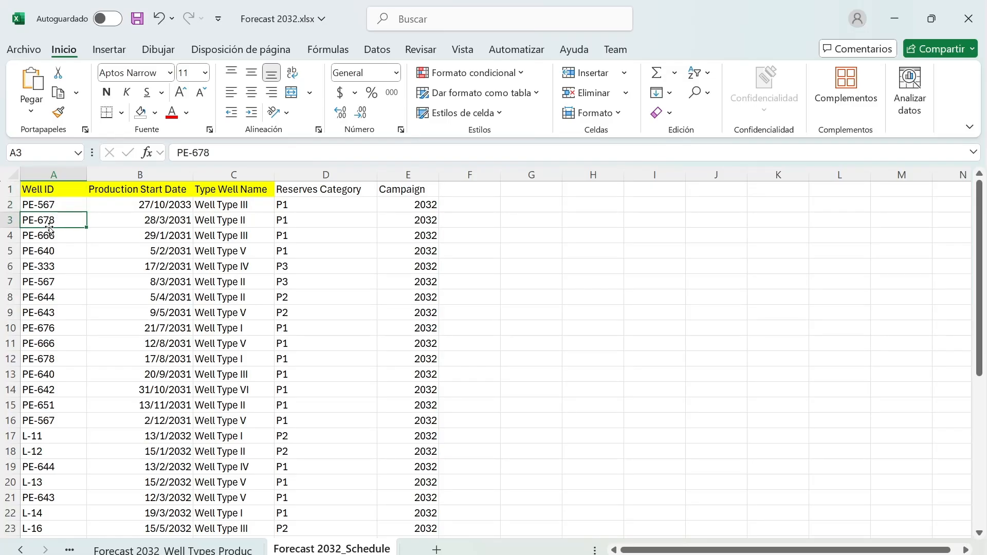
click(133, 190)
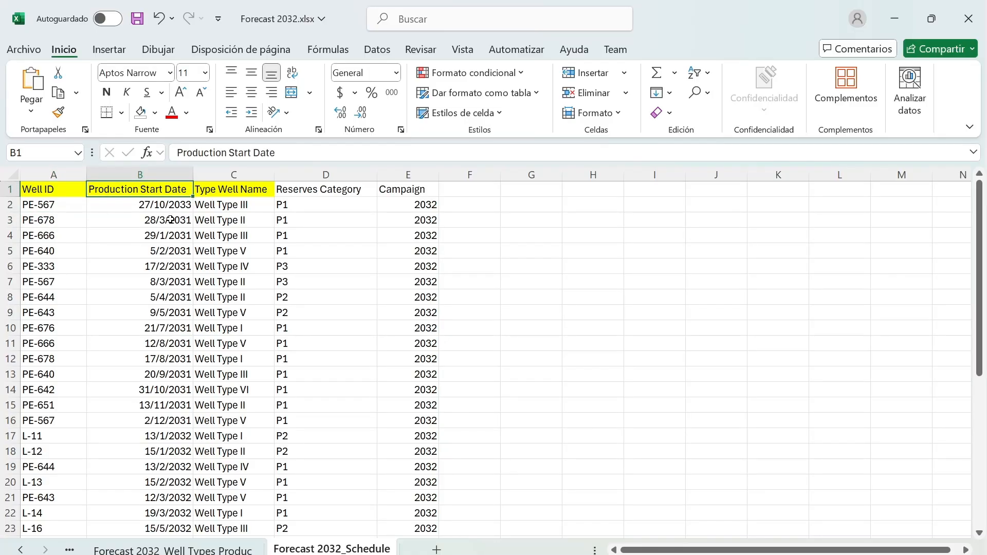
click(224, 190)
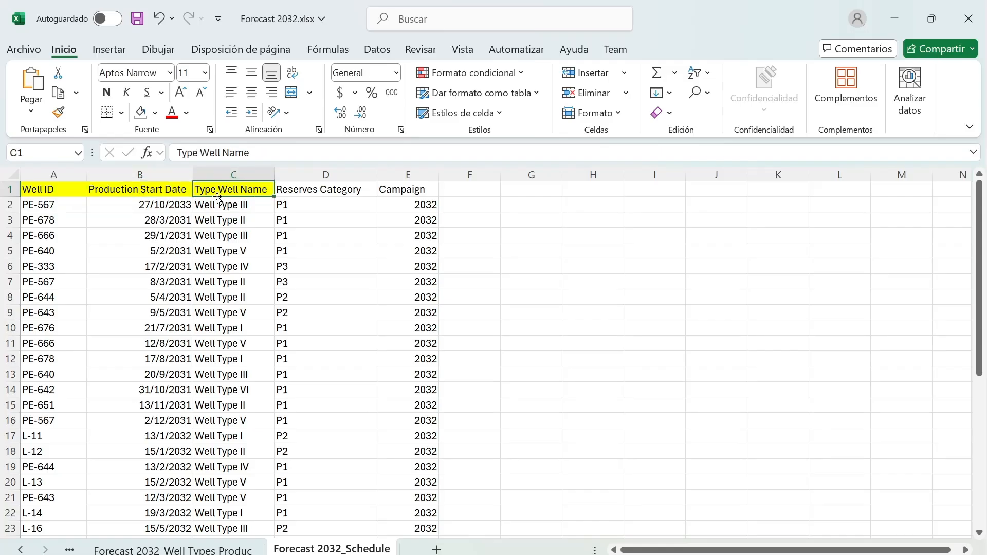
click(221, 204)
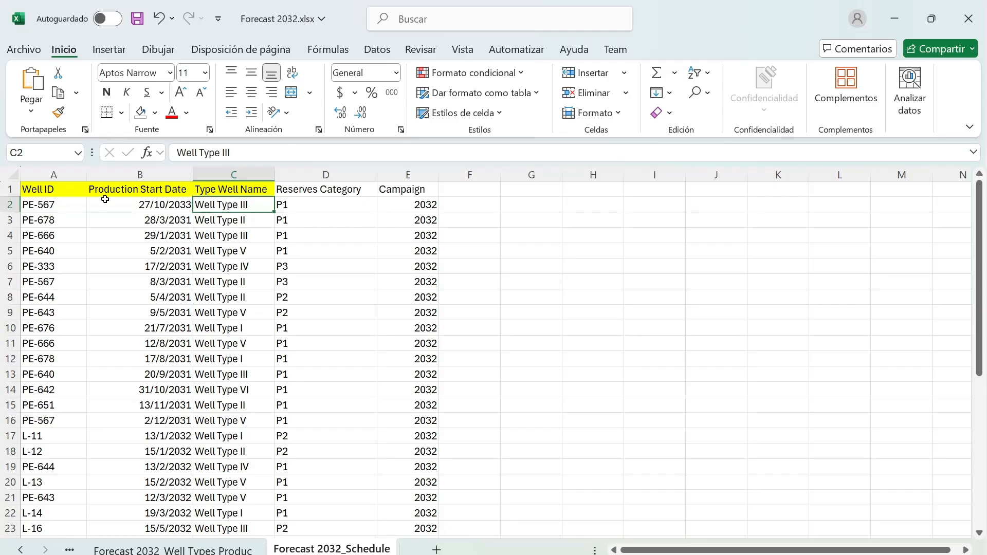
click(93, 204)
click(76, 204)
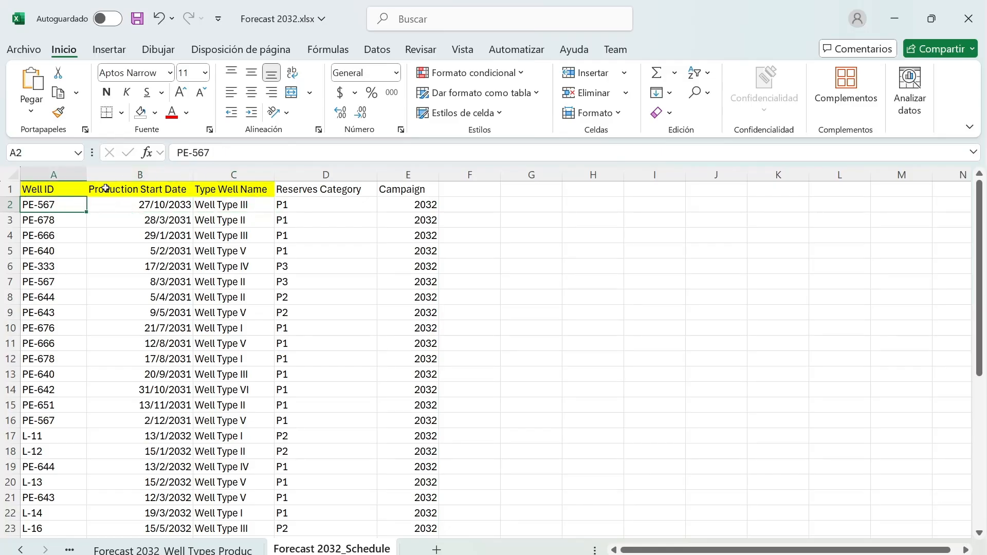
click(72, 190)
drag(68, 191, 140, 202)
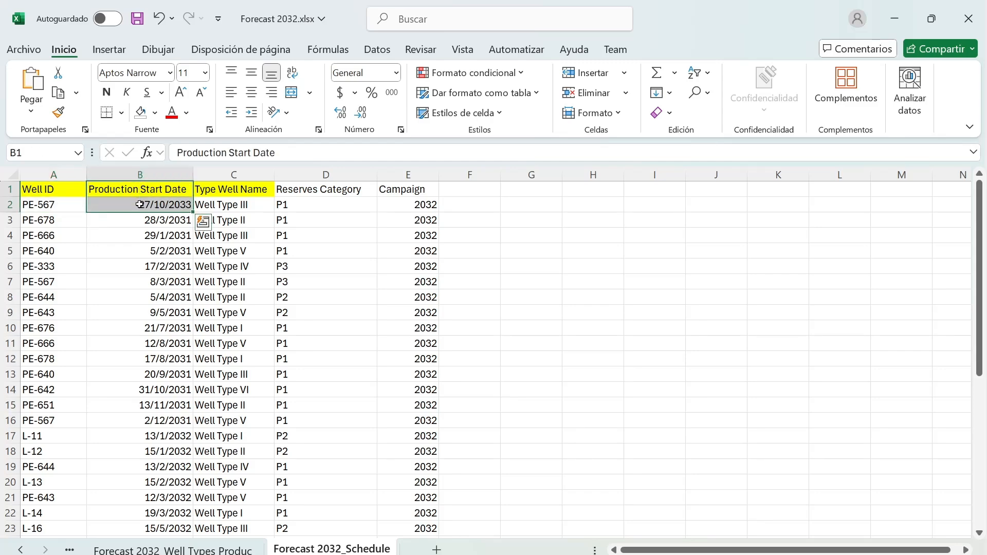
drag(221, 192, 229, 202)
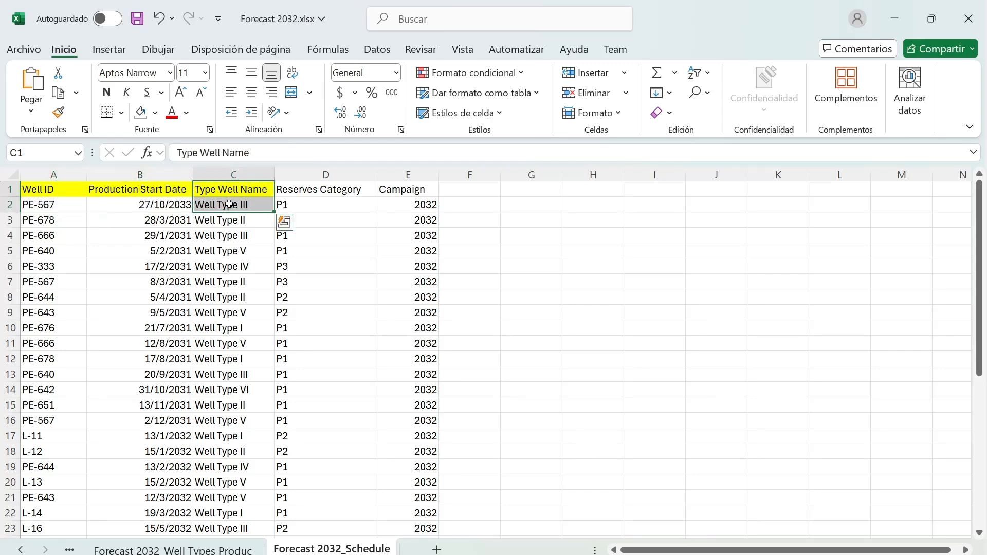
click(352, 200)
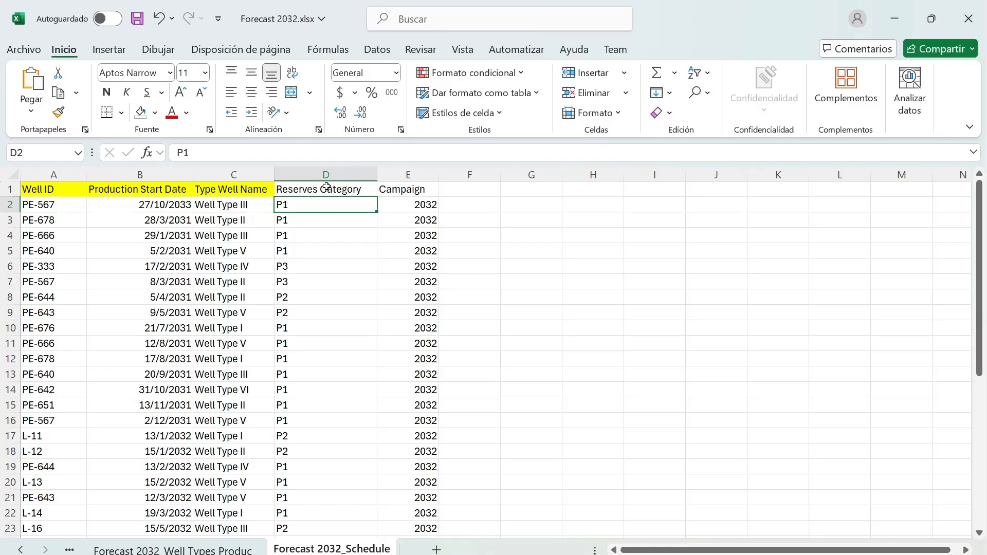
click(407, 190)
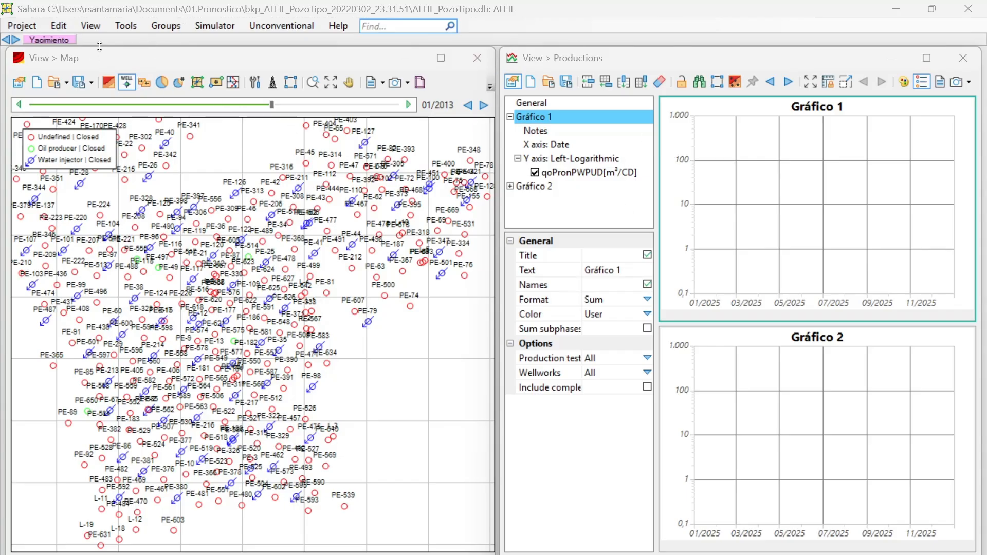
Switch to Sahara and look through the project's import options for forecast exercises
click(22, 25)
click(27, 27)
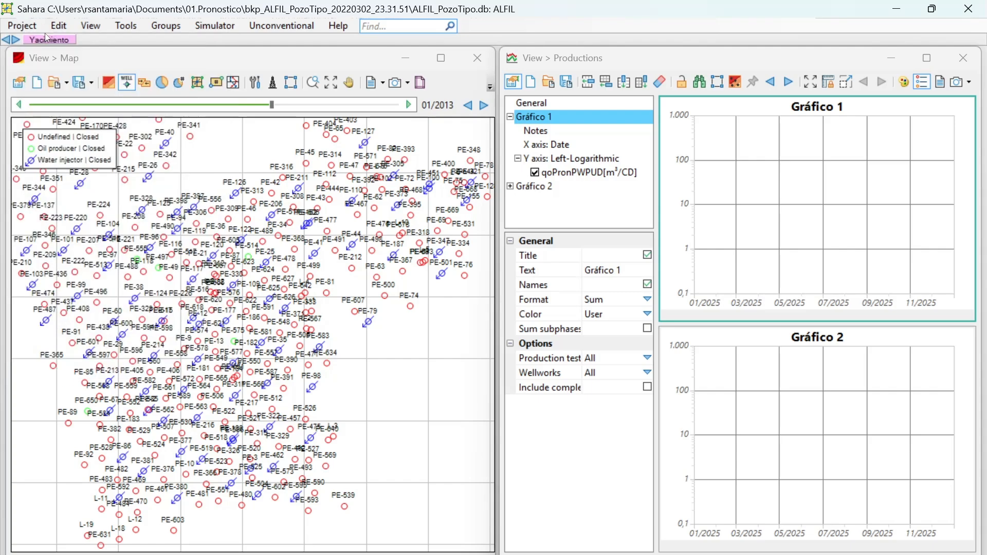
click(22, 25)
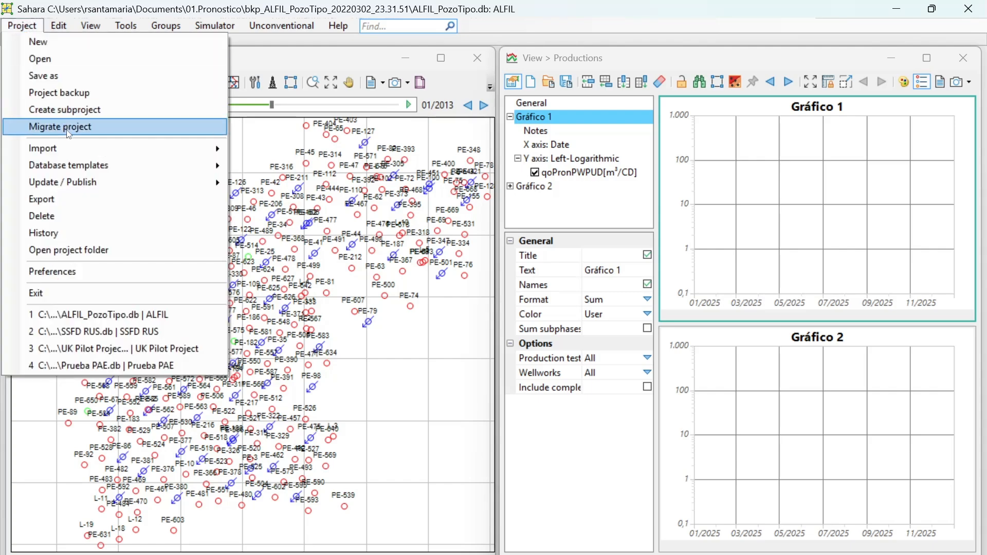
mouse_move(146, 149)
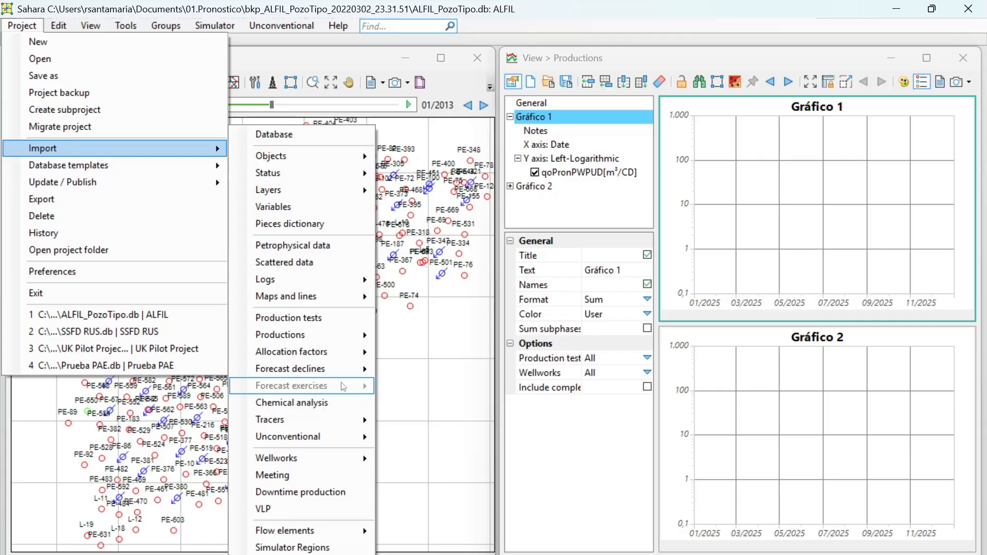
click(418, 387)
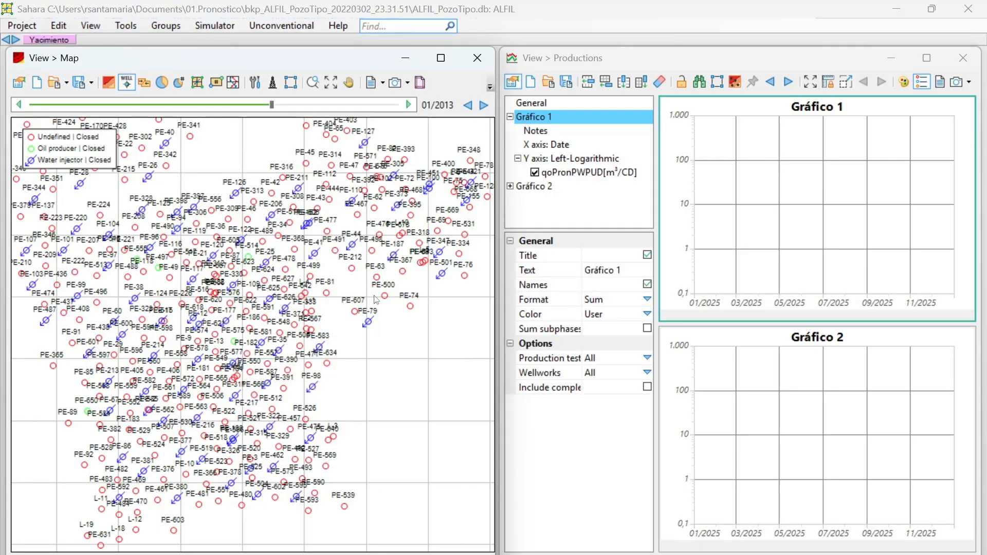
Open the Forecast exercises tool and add an exercise named Exercise 2032
click(126, 27)
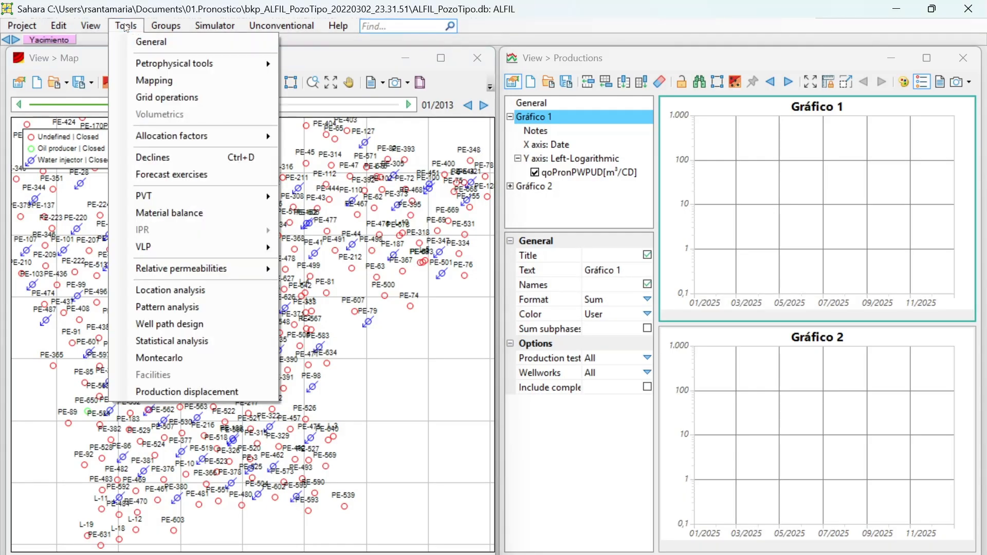
click(175, 174)
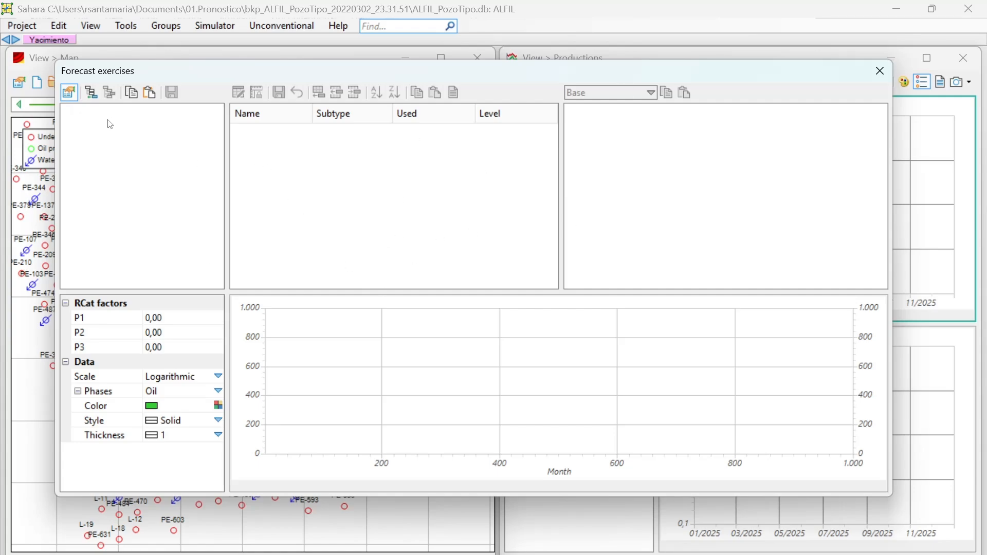
click(91, 95)
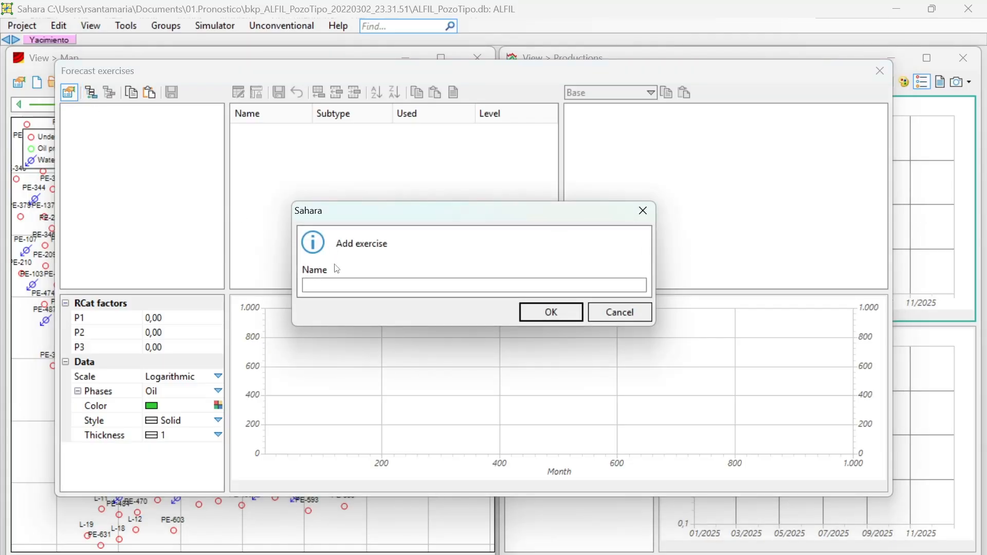
text(Exercise 2032)
click(551, 312)
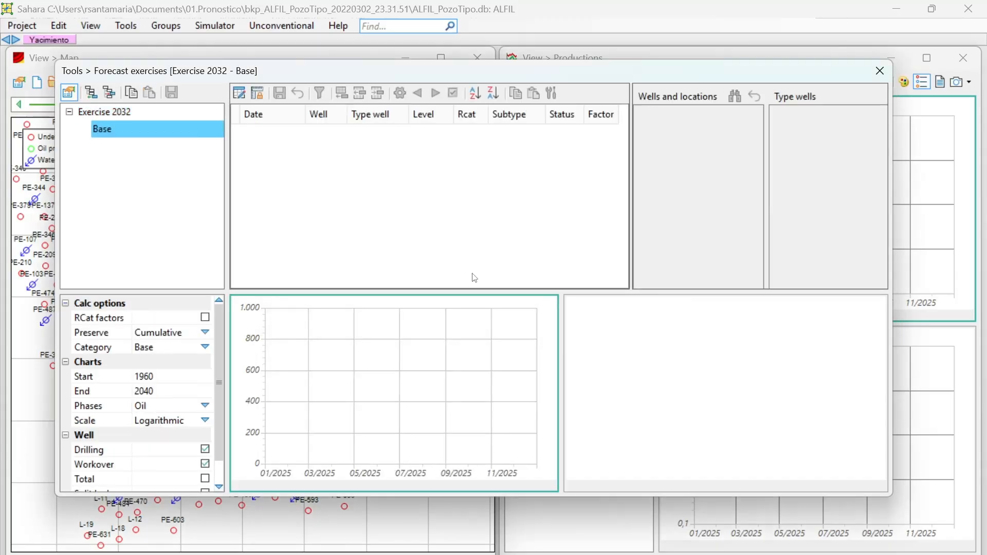
Add an alternative named Injector Well Priority to Exercise 2032
right_click(106, 130)
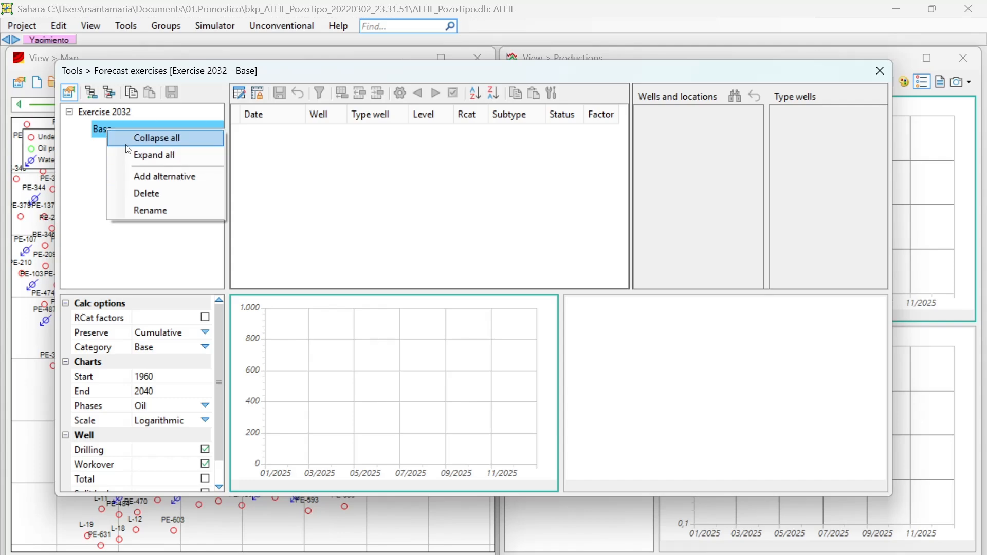
click(126, 177)
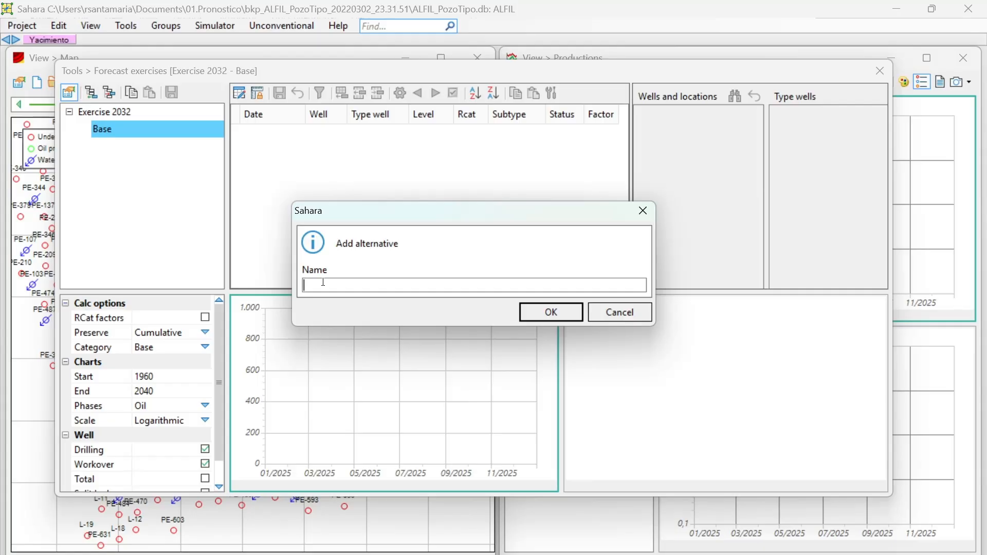
text(We)
key(BackSpace)
key(BackSpace)
text(Ijec)
key(BackSpace)
key(BackSpace)
key(BackSpace)
text(nkec)
key(BackSpace)
key(BackSpace)
key(BackSpace)
text(jector Well Prior)
key(BackSpace)
click(572, 319)
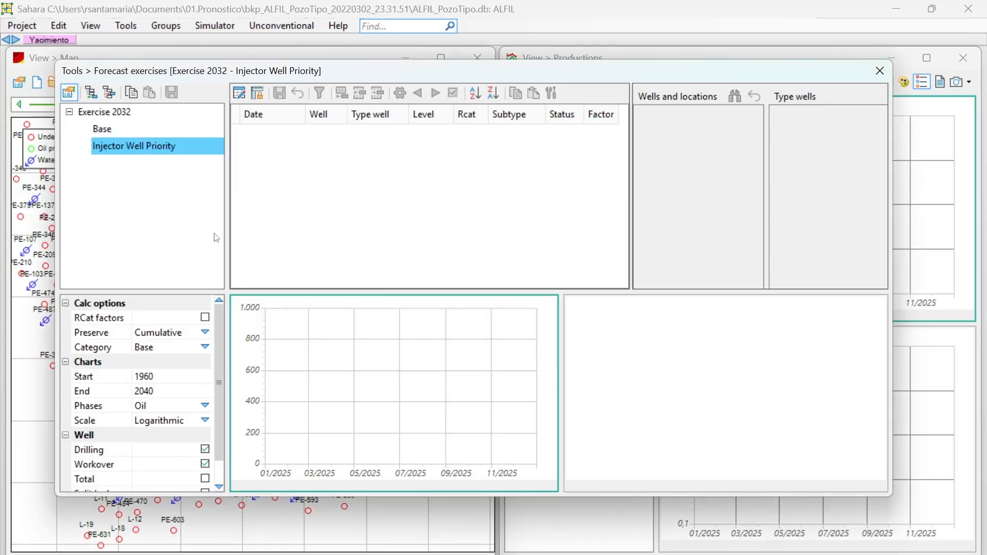
Add another alternative to Exercise 2032, named Production Well Priority
right_click(131, 137)
click(170, 188)
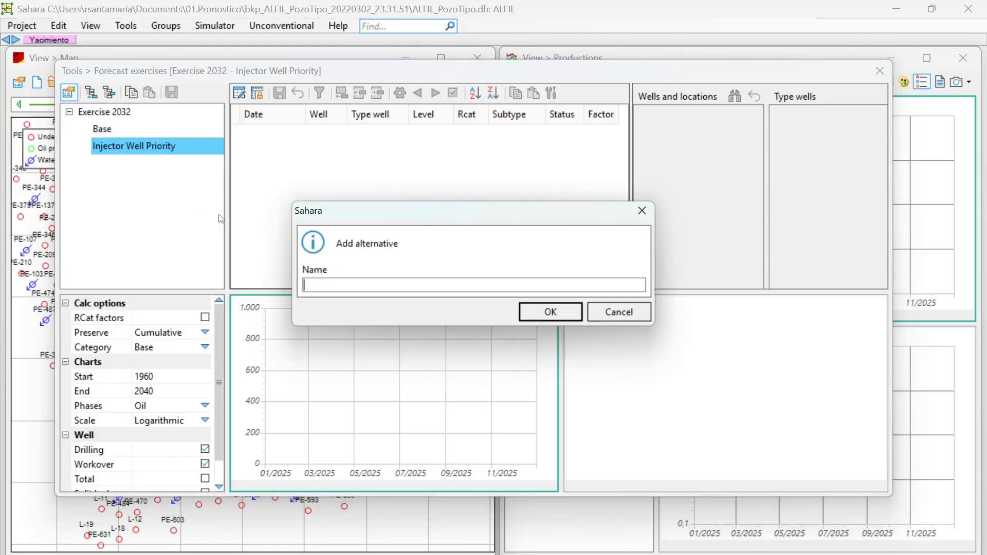
text(P)
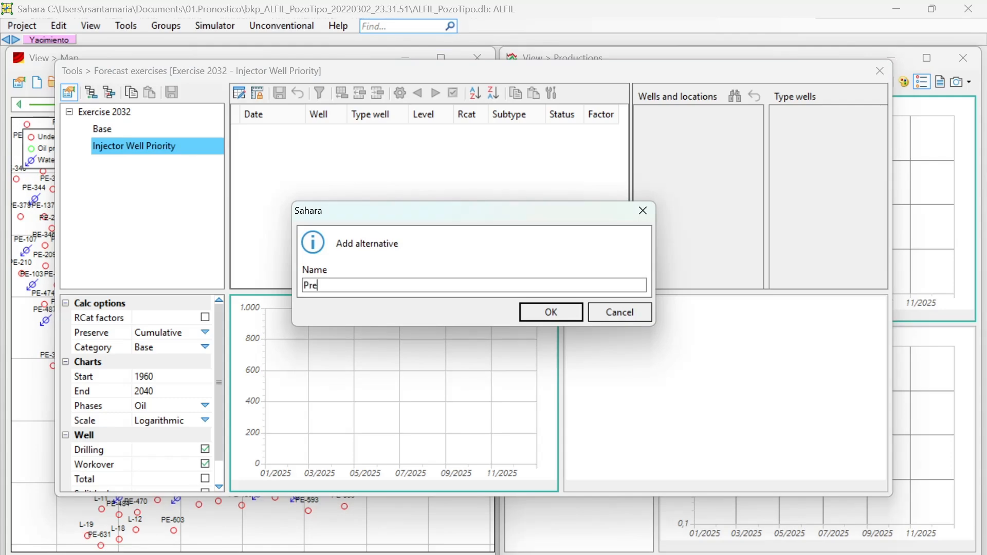
text(roduction )
text(Well Pei)
text(iot)
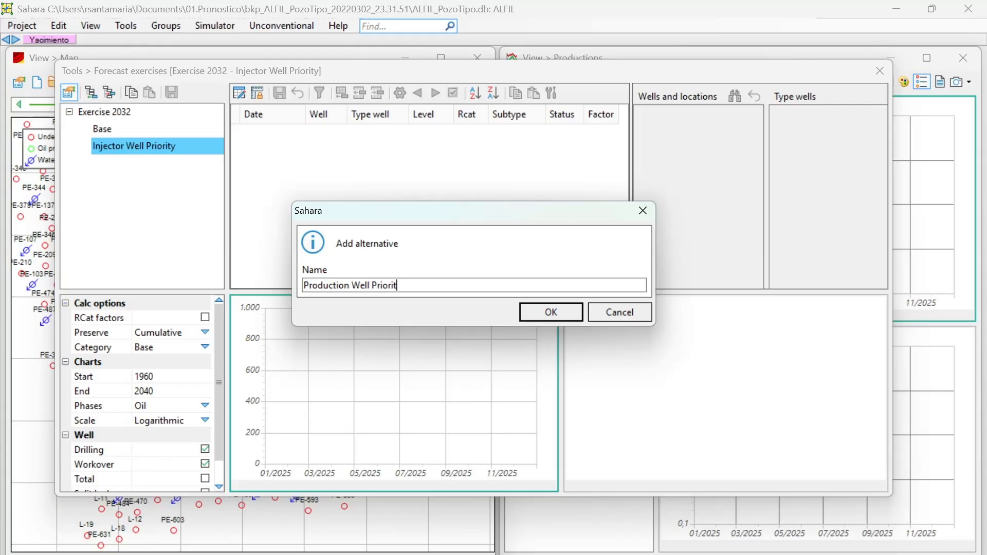
click(551, 312)
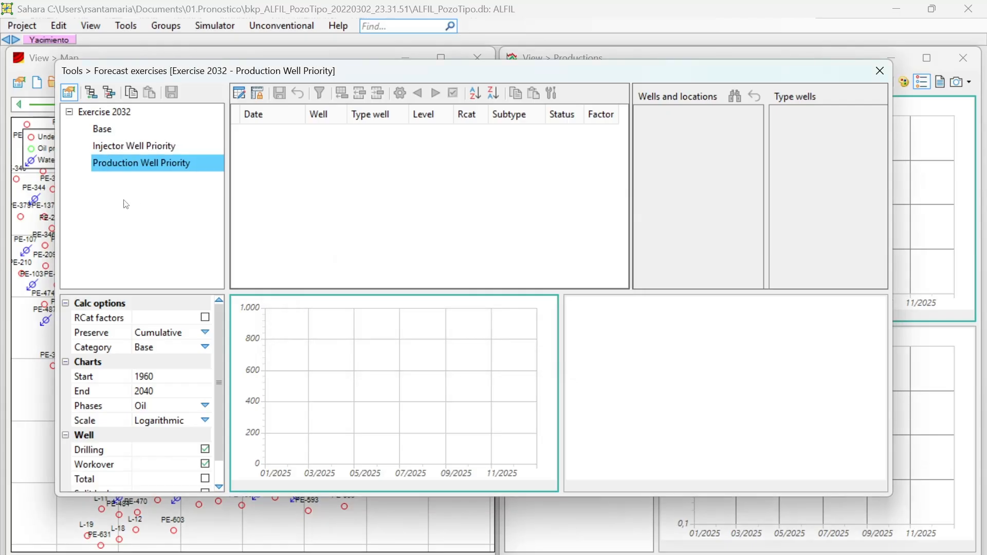
Add a second forecast exercise named Exercise 2031
click(105, 113)
right_click(105, 113)
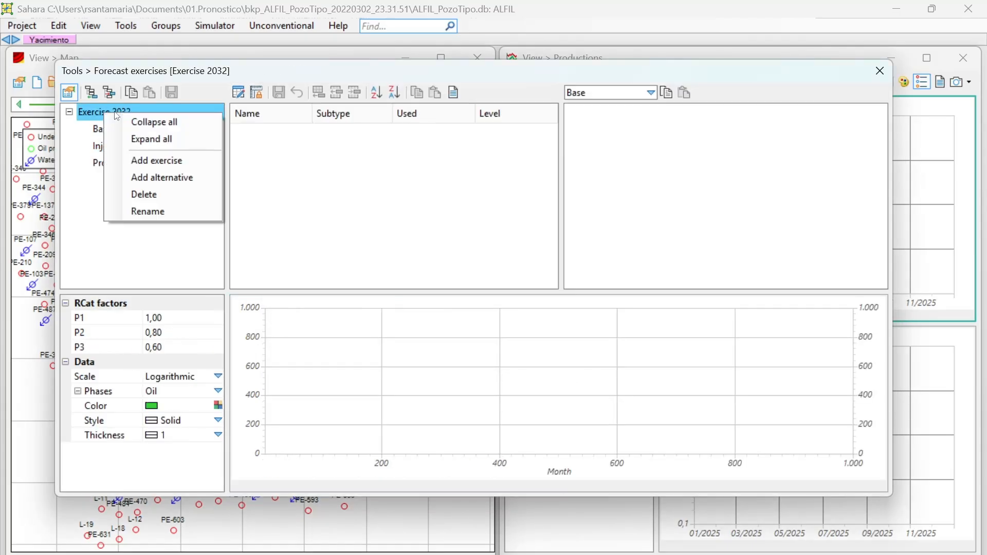
click(155, 160)
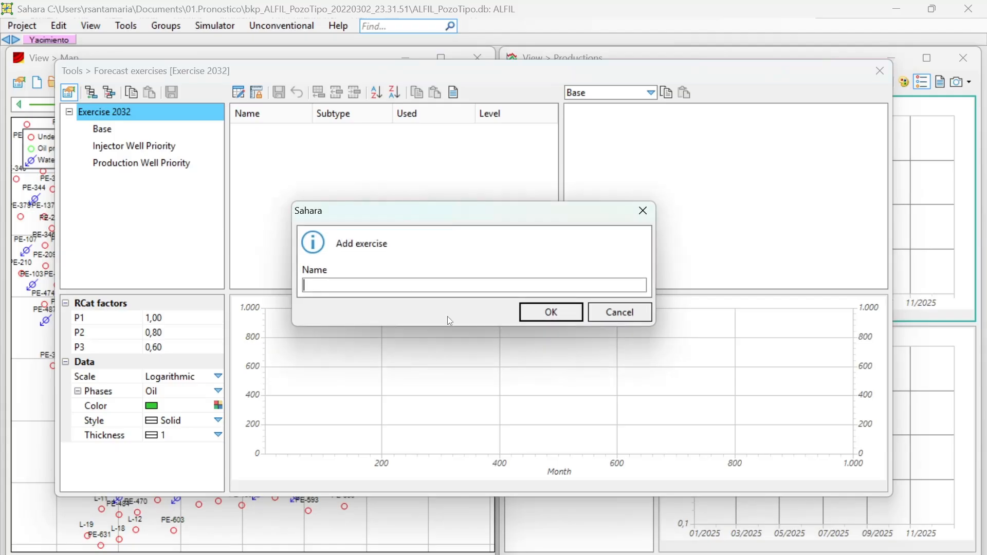
text(Exercise 2031)
click(563, 313)
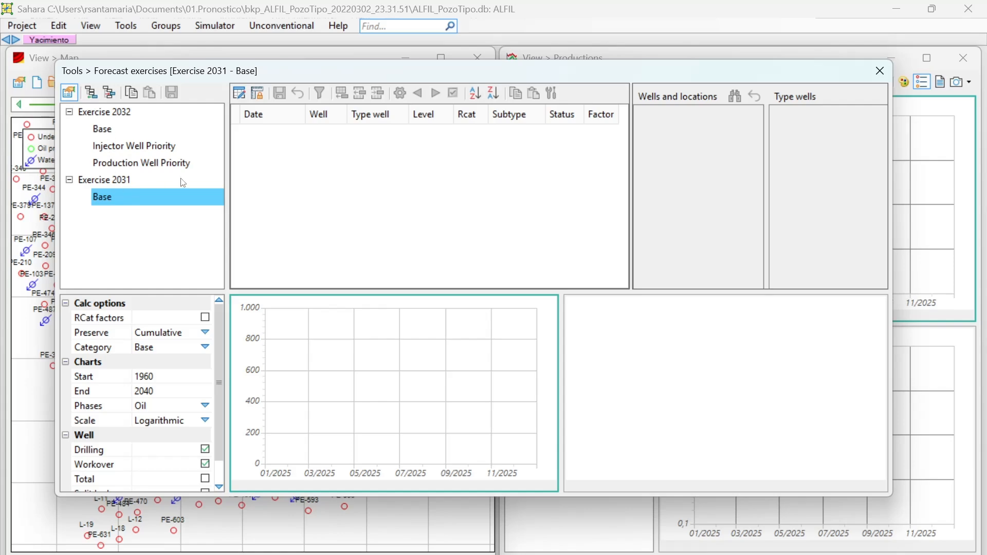
Review the commands available for Exercise 2031 and for its Base alternative
right_click(103, 184)
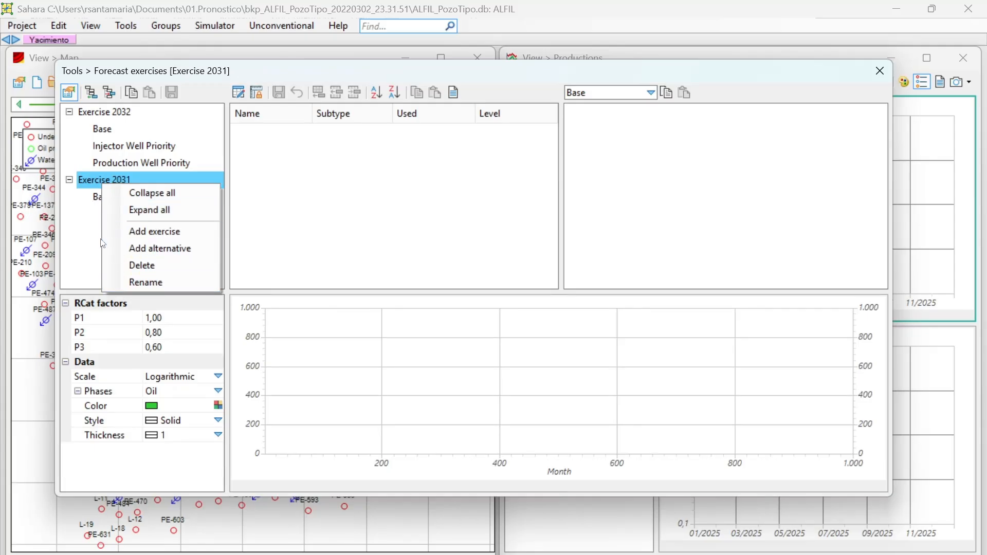
click(87, 202)
right_click(93, 198)
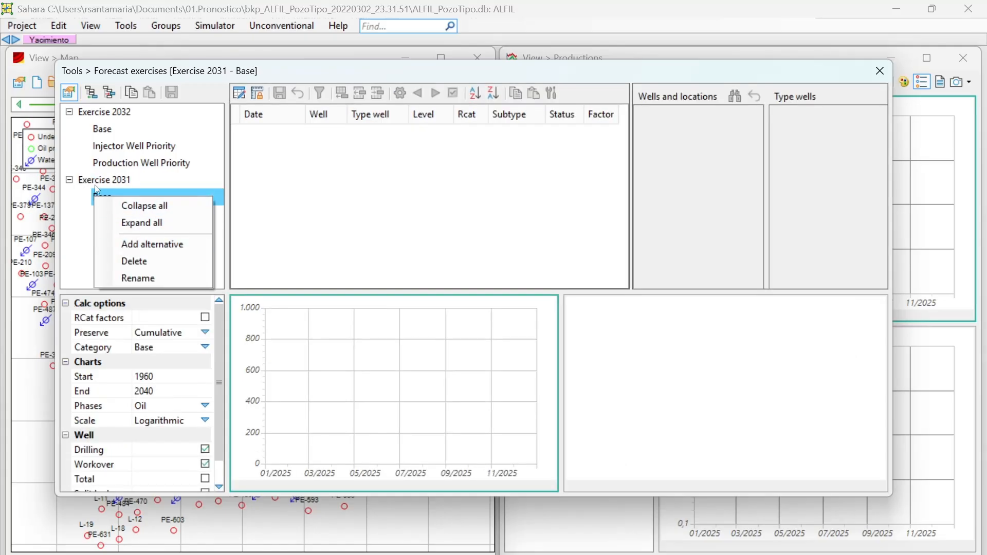
click(82, 206)
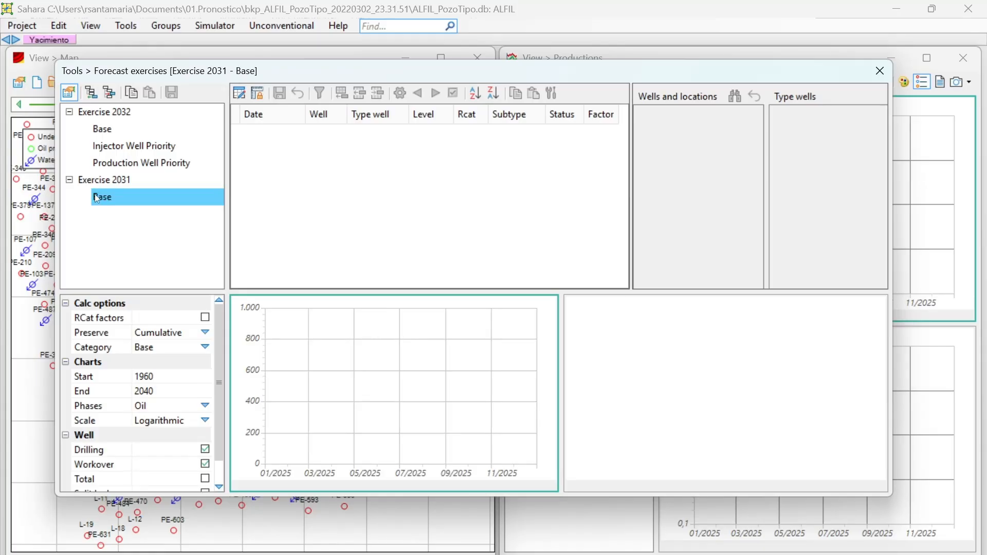
Compare the exercise-level views of Exercise 2032 and Exercise 2031 with the Base alternative view of Exercise 2032
click(108, 113)
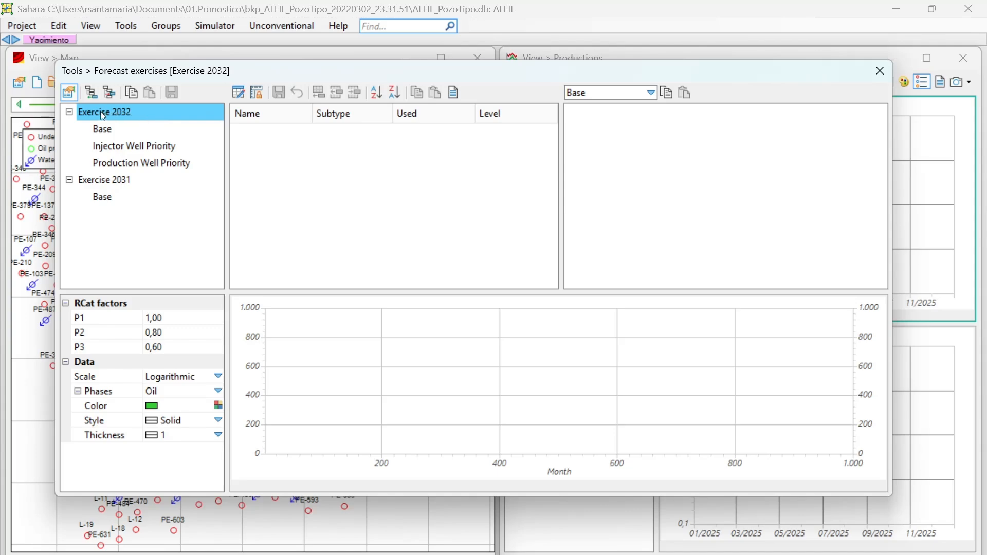
click(96, 180)
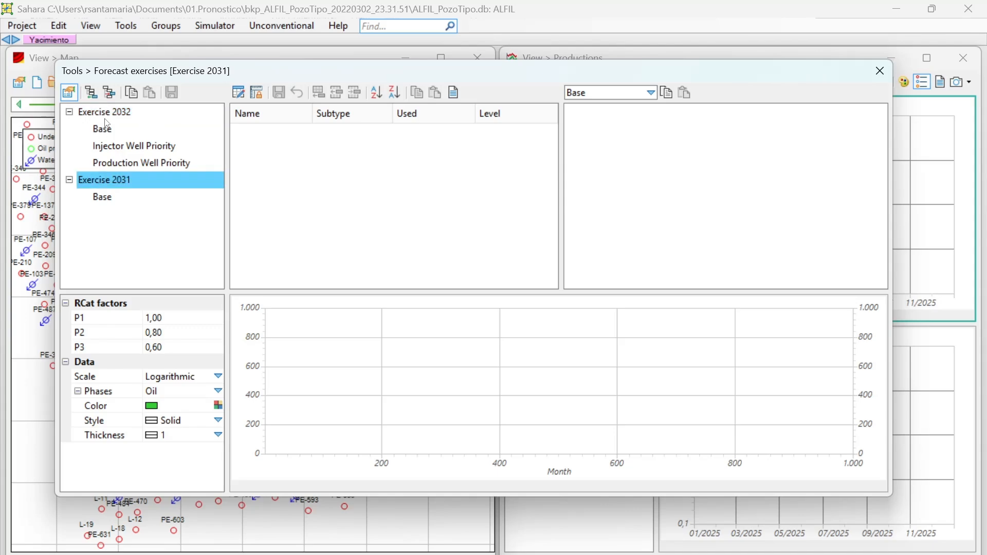
click(110, 111)
click(122, 185)
click(112, 112)
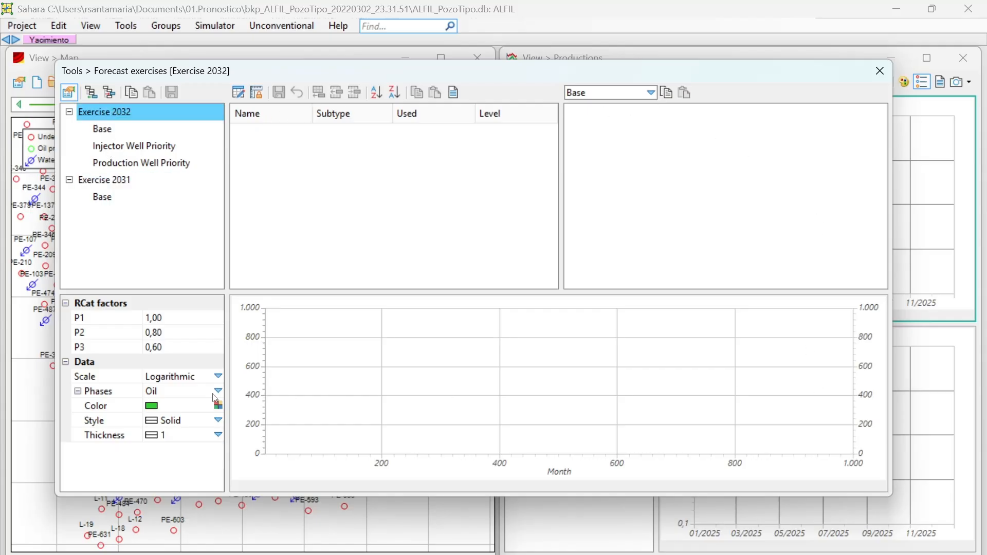
click(107, 130)
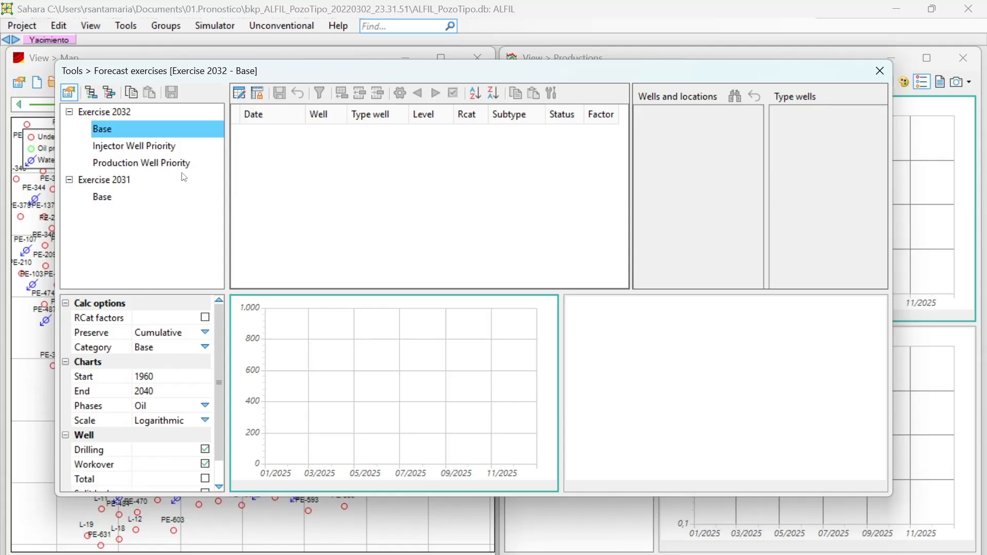
click(113, 184)
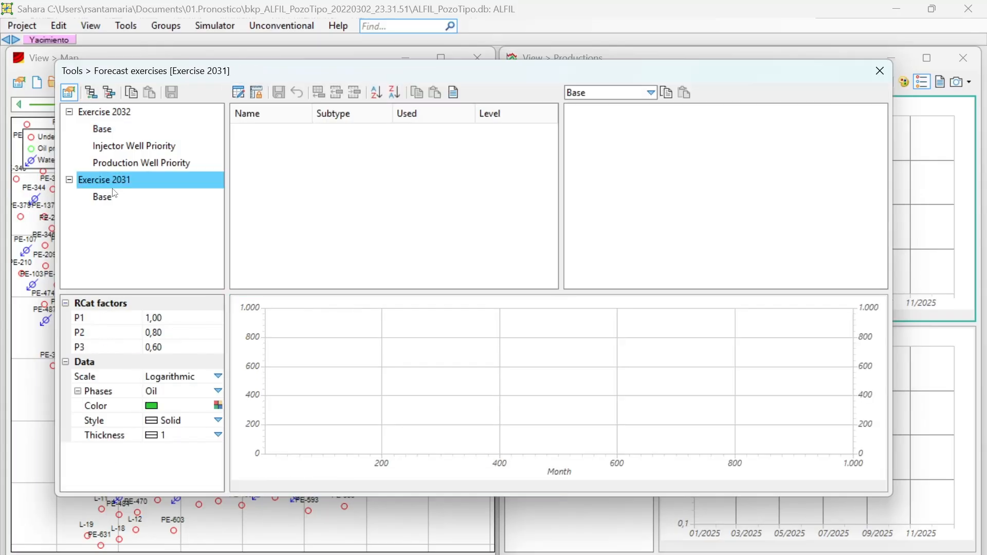
Delete the forecast exercise Exercise 2031
click(102, 118)
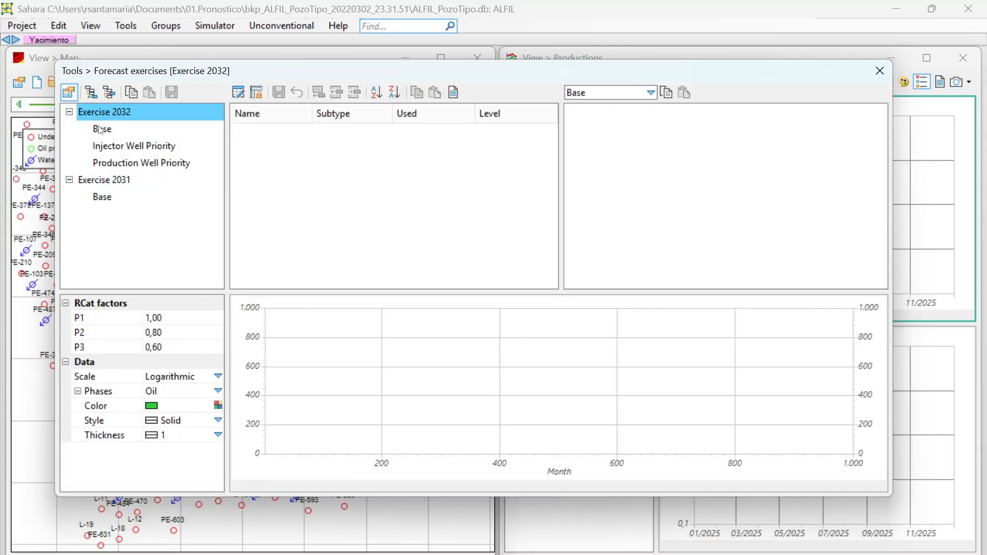
click(100, 130)
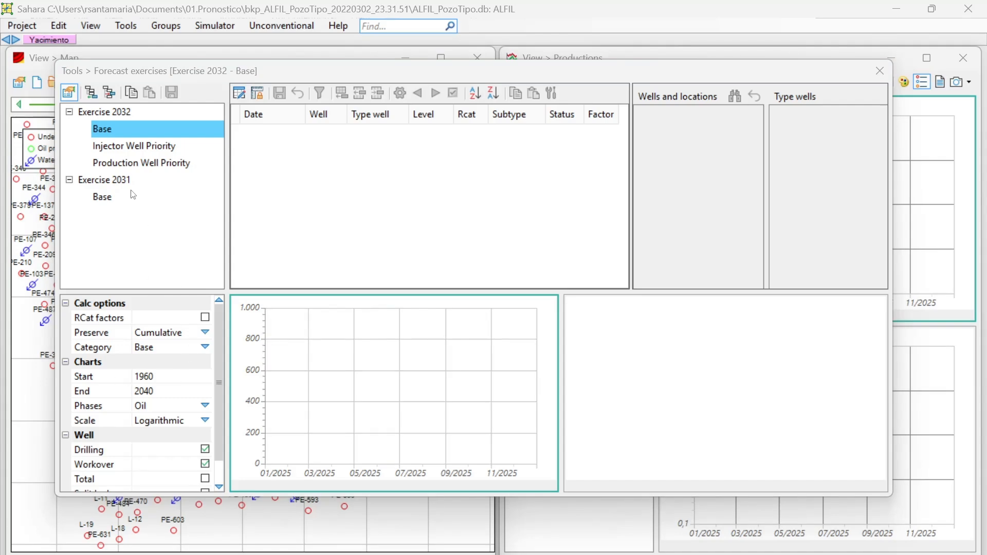
right_click(103, 183)
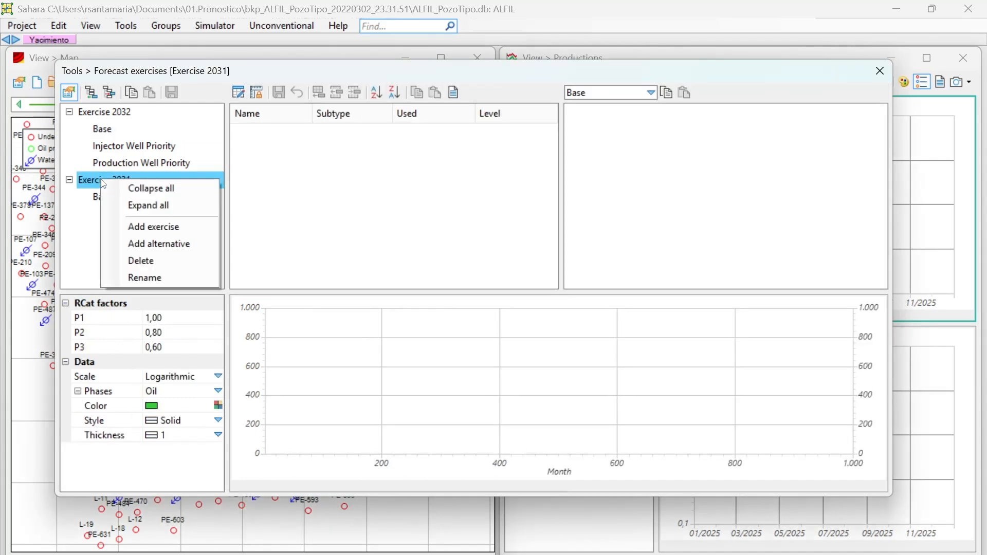
click(138, 265)
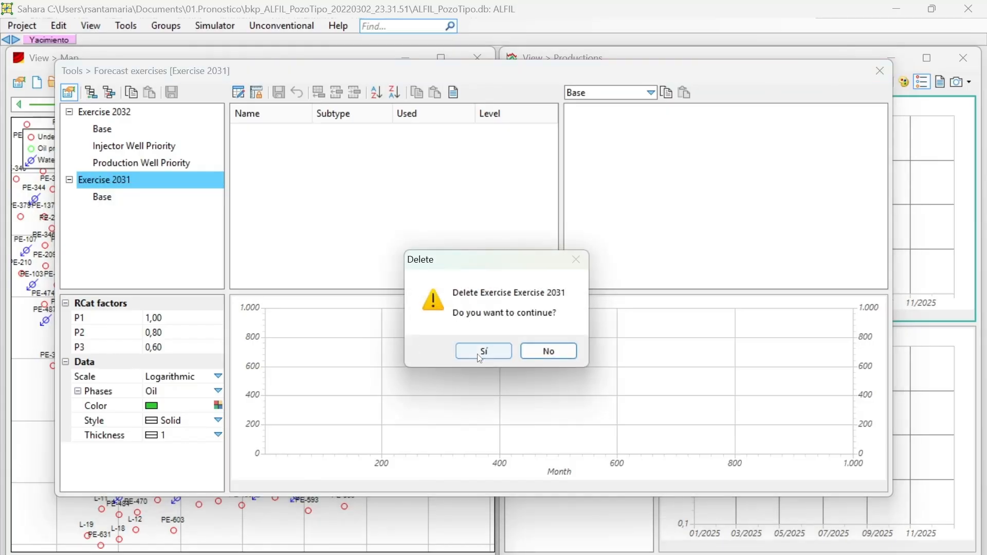
click(456, 349)
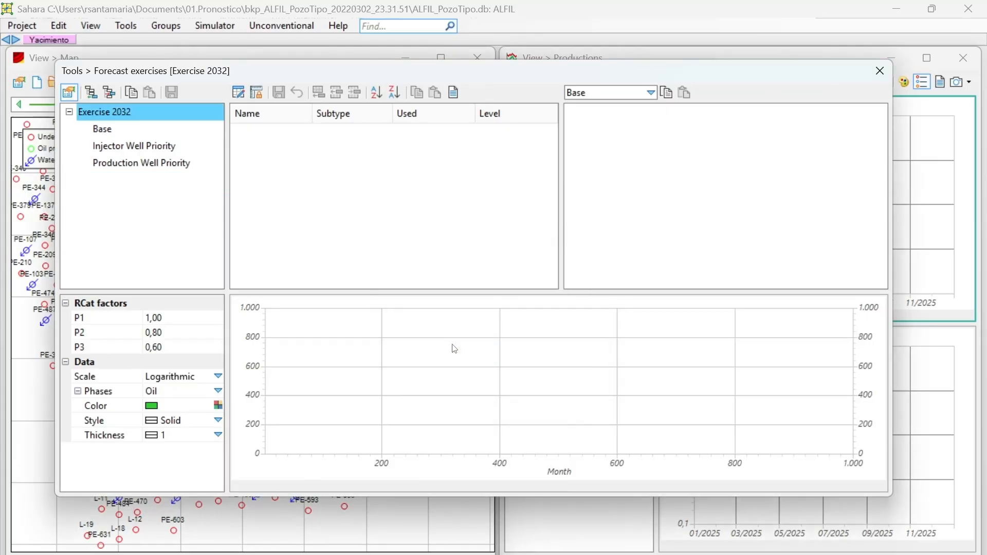
right_click(103, 130)
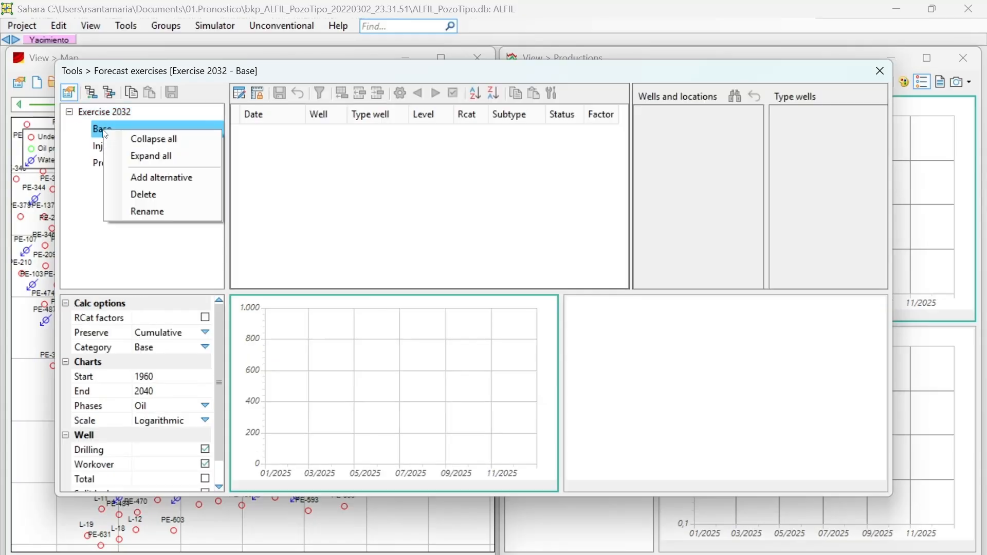
click(139, 214)
click(120, 192)
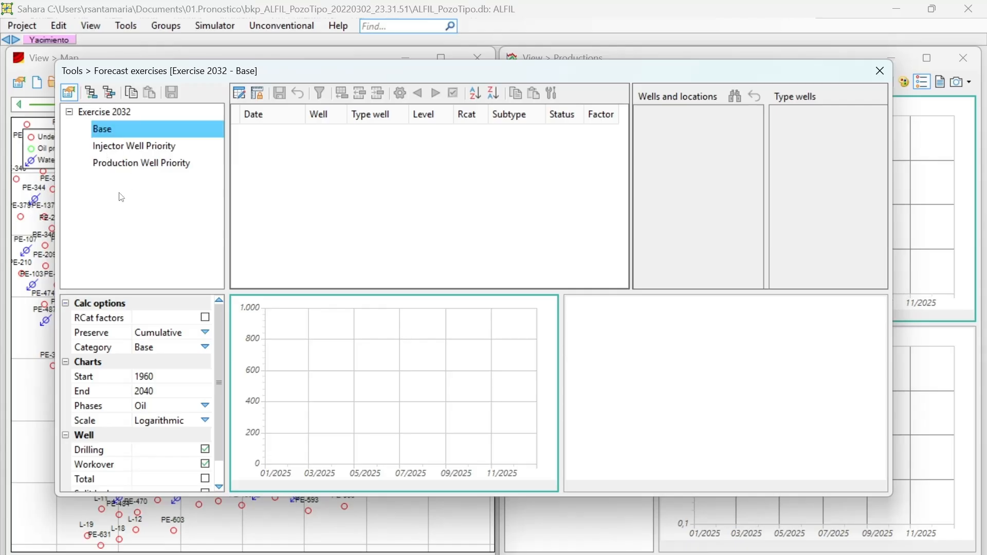
Delete the Injector Well Priority and Production Well Priority alternatives from Exercise 2032 and close the forecast exercises window
right_click(120, 143)
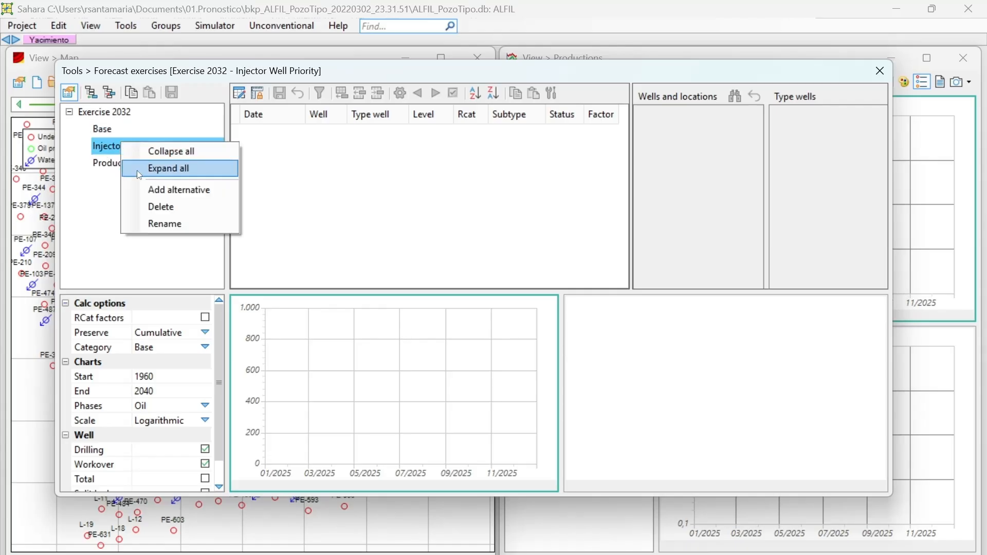
click(151, 207)
click(503, 351)
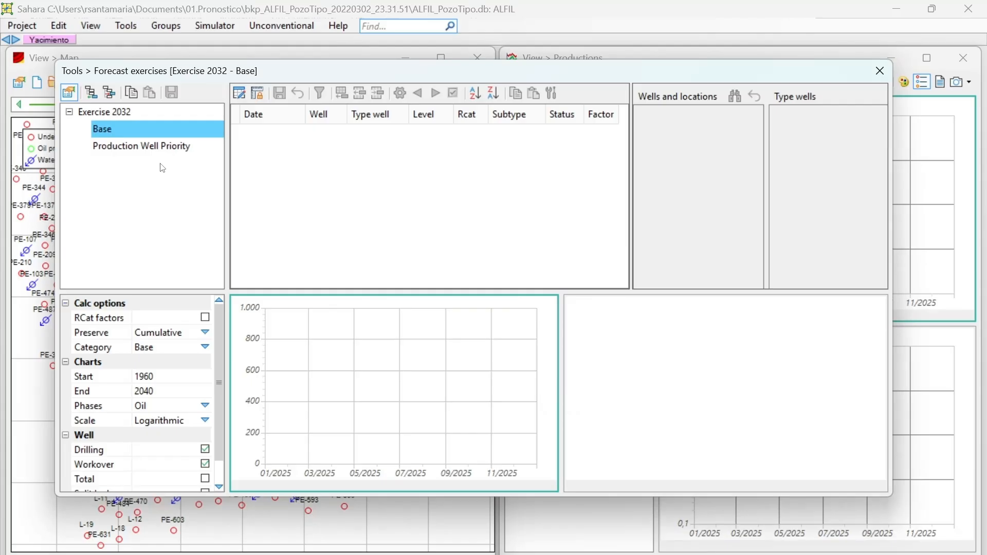
right_click(155, 149)
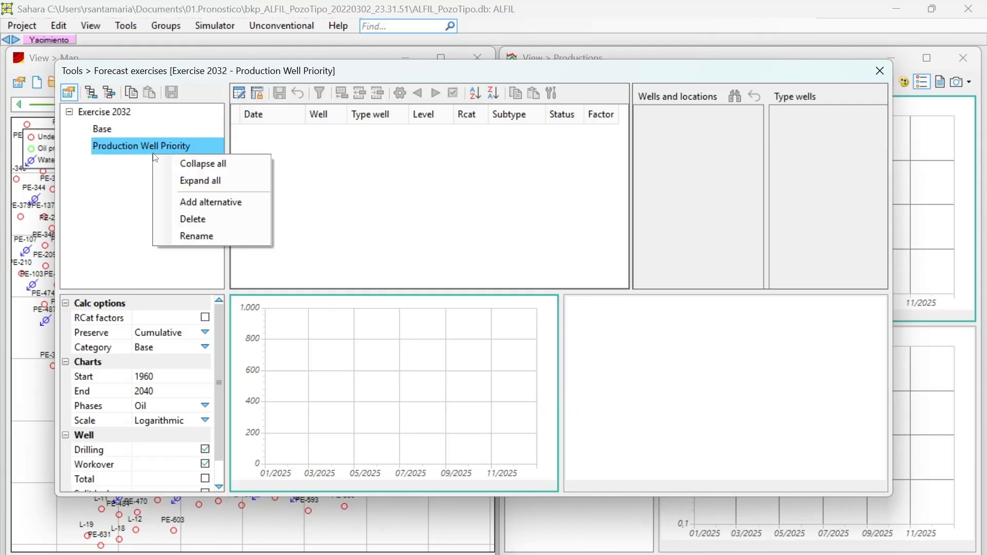
click(192, 225)
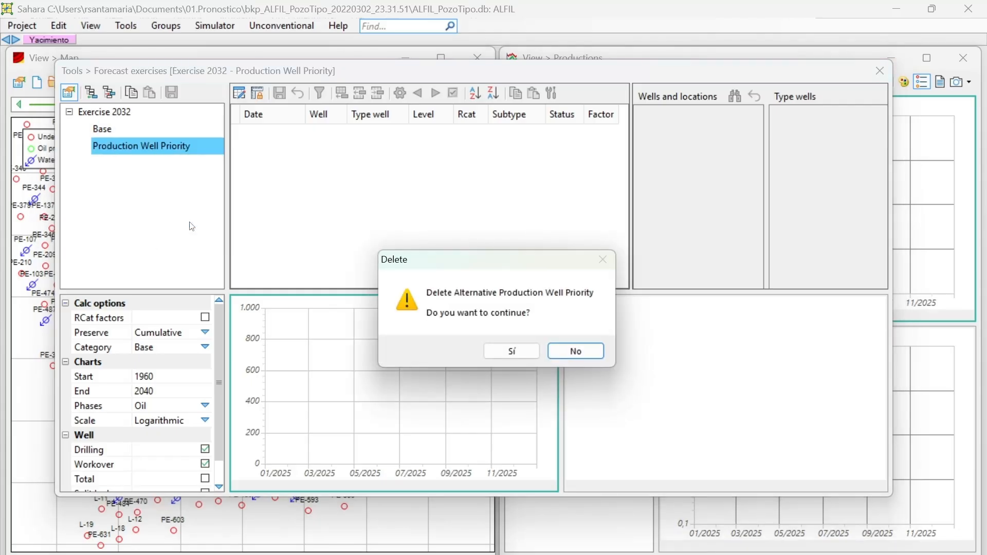
click(479, 344)
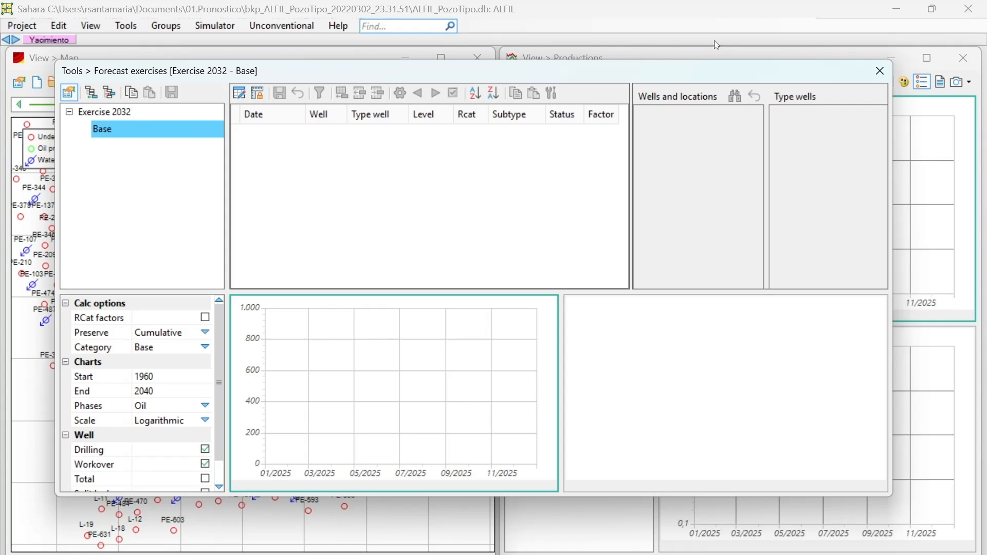
click(880, 71)
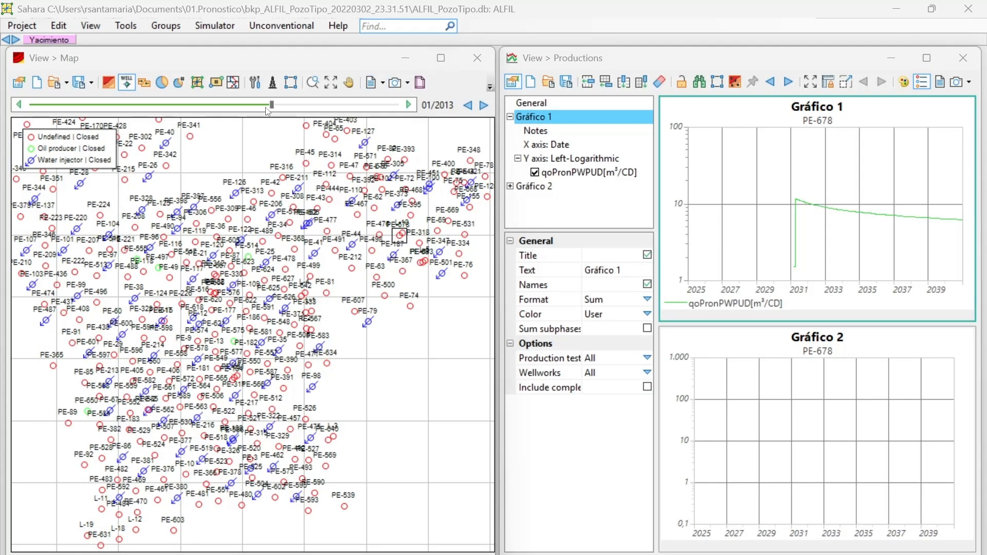
Start a forecast exercise import of type wells and attributes with Forecast 2032_Type Wells Attributes.txt from the Forecast 2032 folder
click(36, 27)
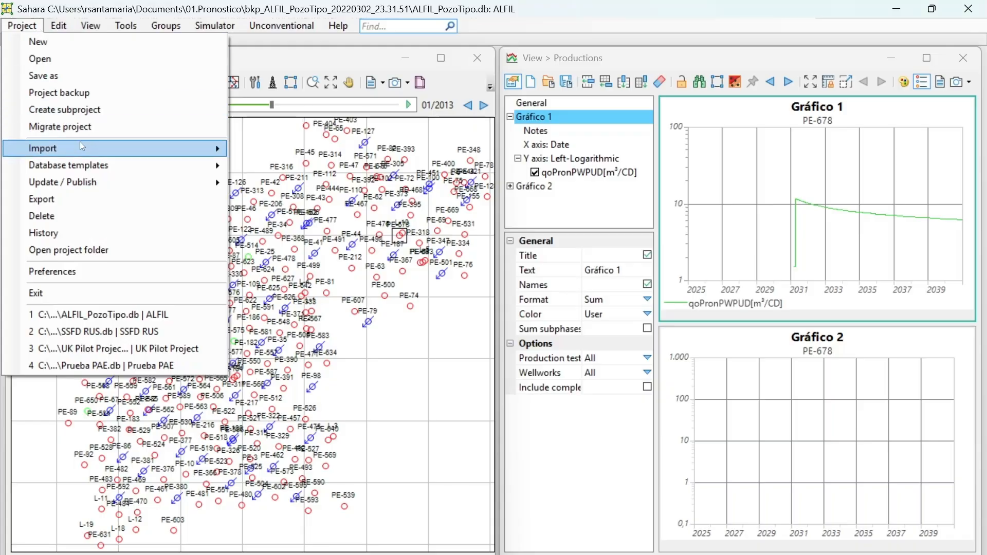
mouse_move(131, 149)
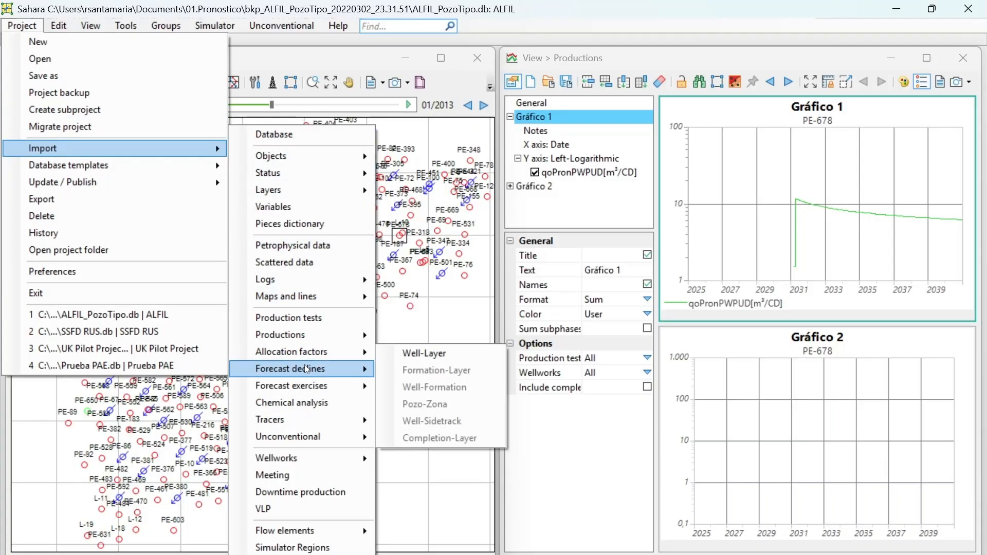
mouse_move(303, 389)
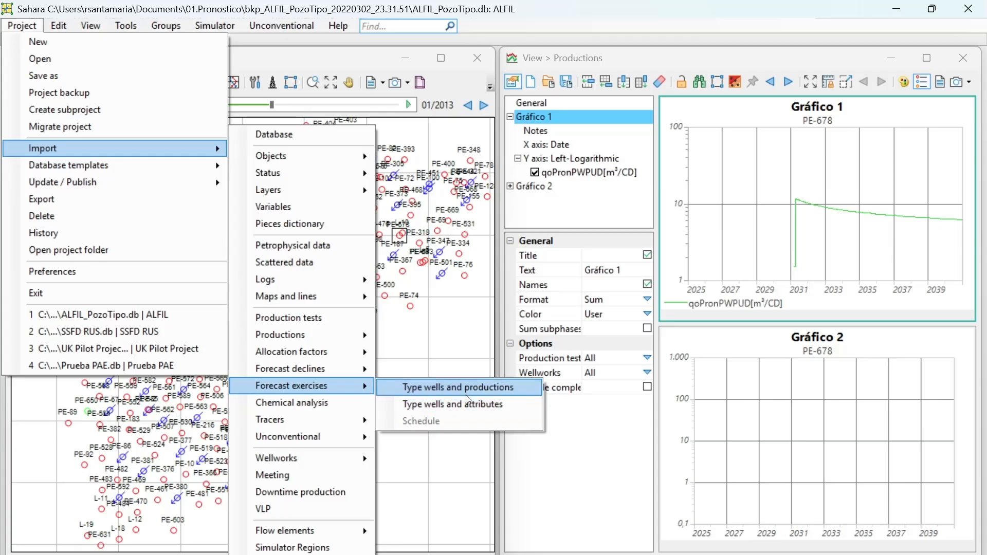
click(493, 405)
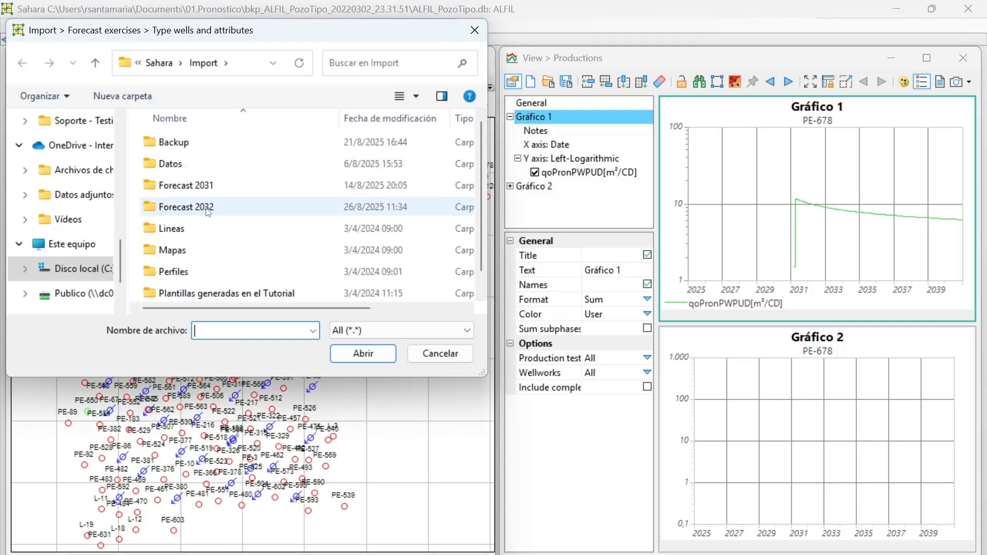
double_click(207, 208)
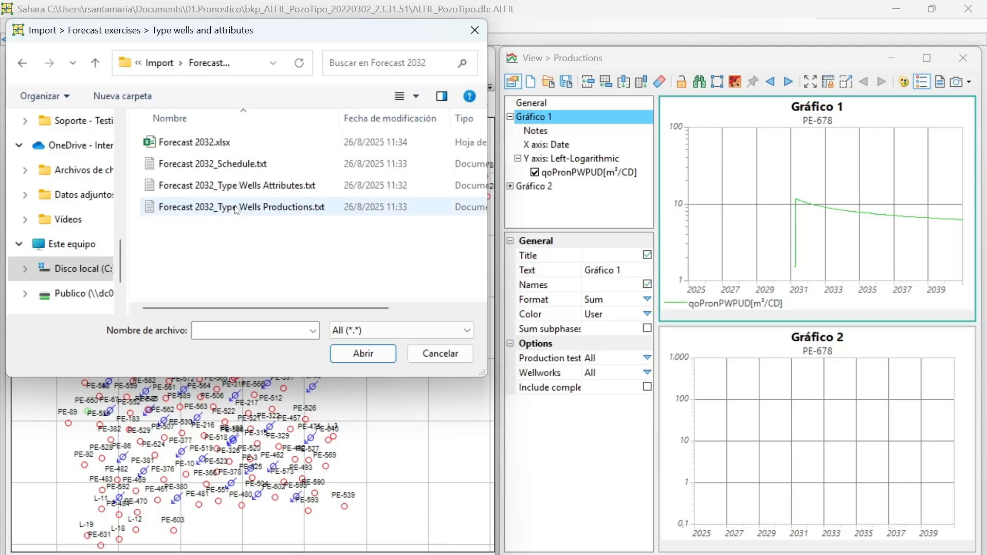
click(237, 186)
double_click(236, 187)
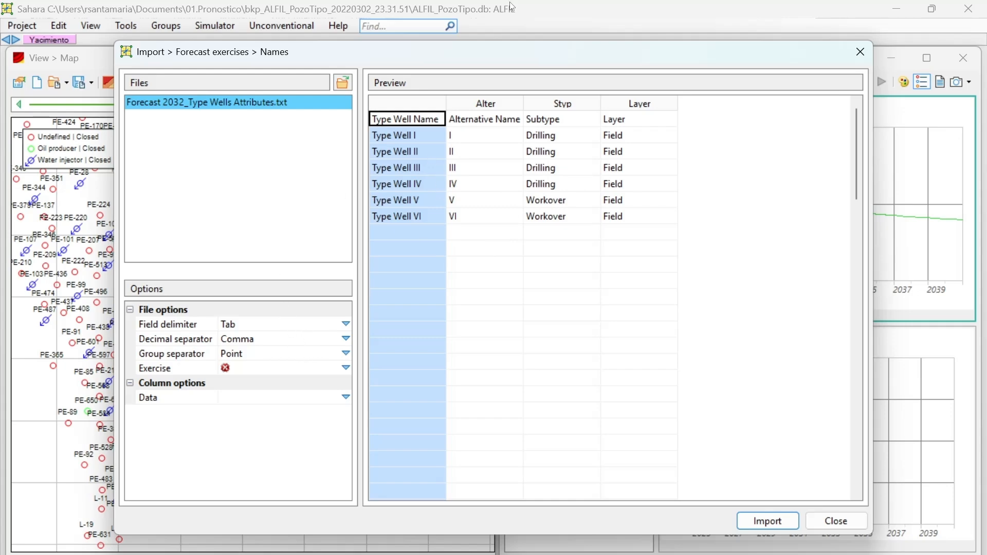
Assign the attributes import to Exercise 2032 and define the type well name column as Name
click(346, 368)
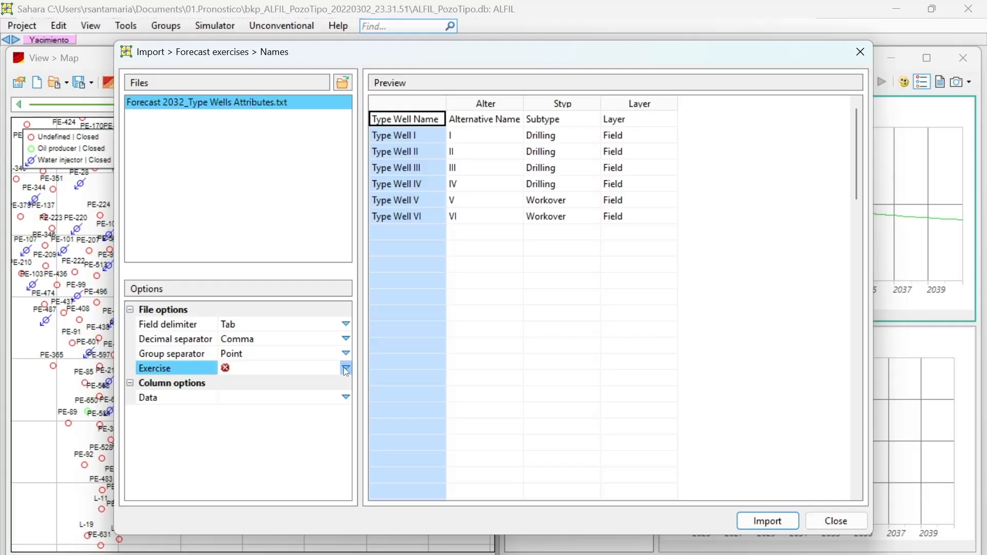
click(322, 381)
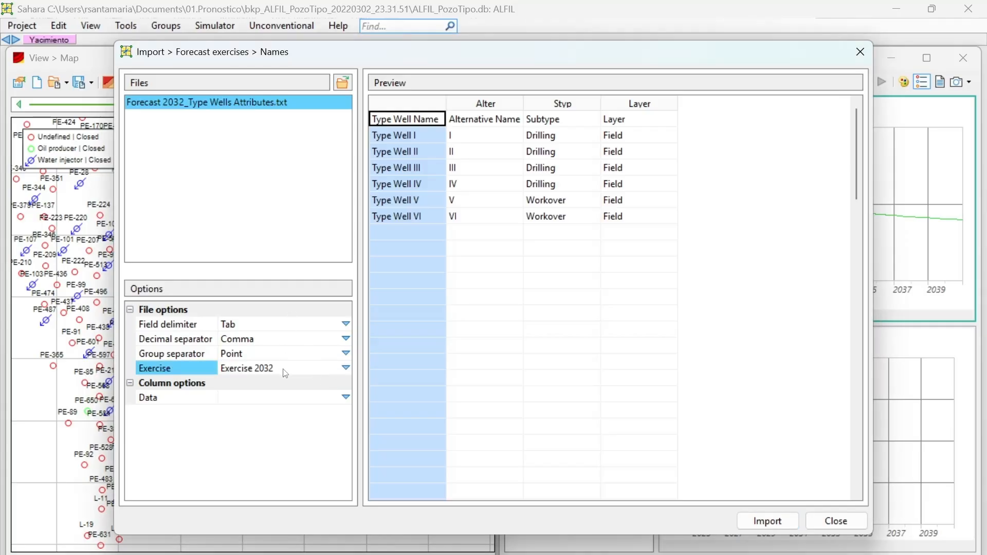
click(346, 369)
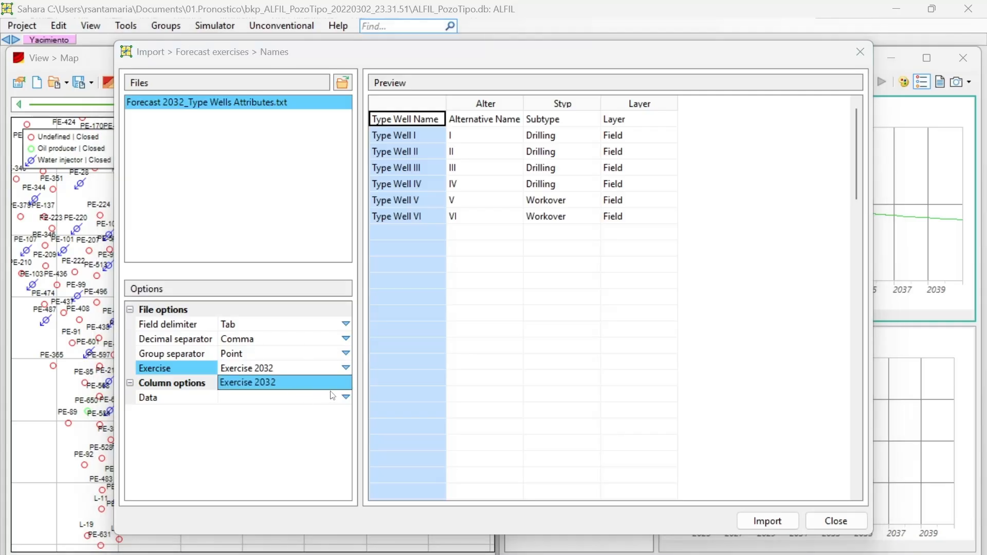
click(345, 369)
click(346, 398)
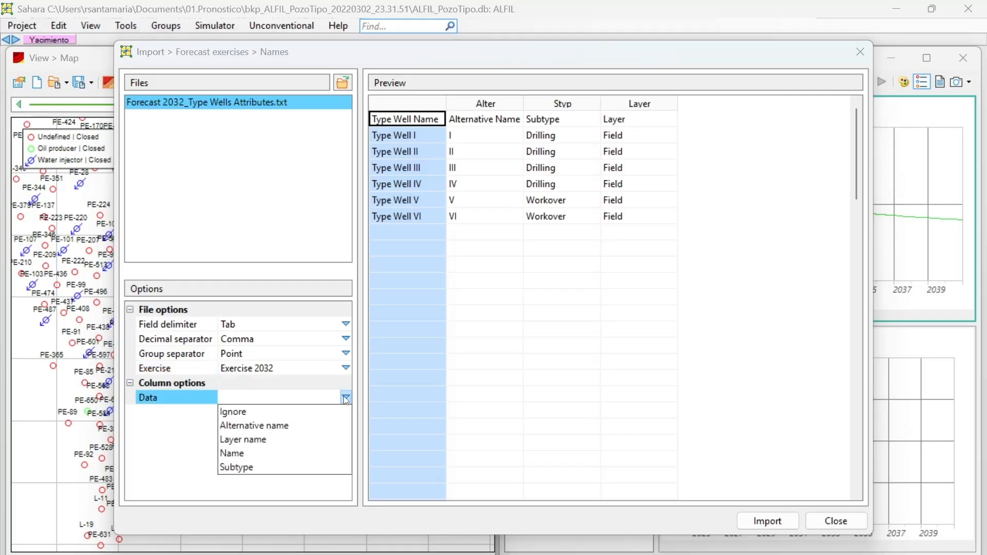
click(282, 452)
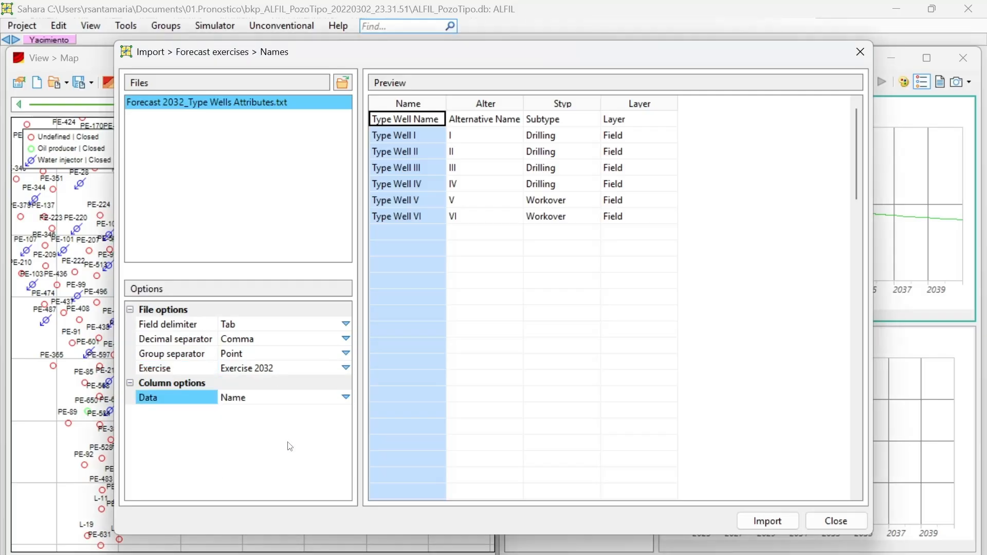
Check the data assignments of the name, alternative name, subtype and layer columns, and import the type well attributes
click(468, 137)
click(421, 137)
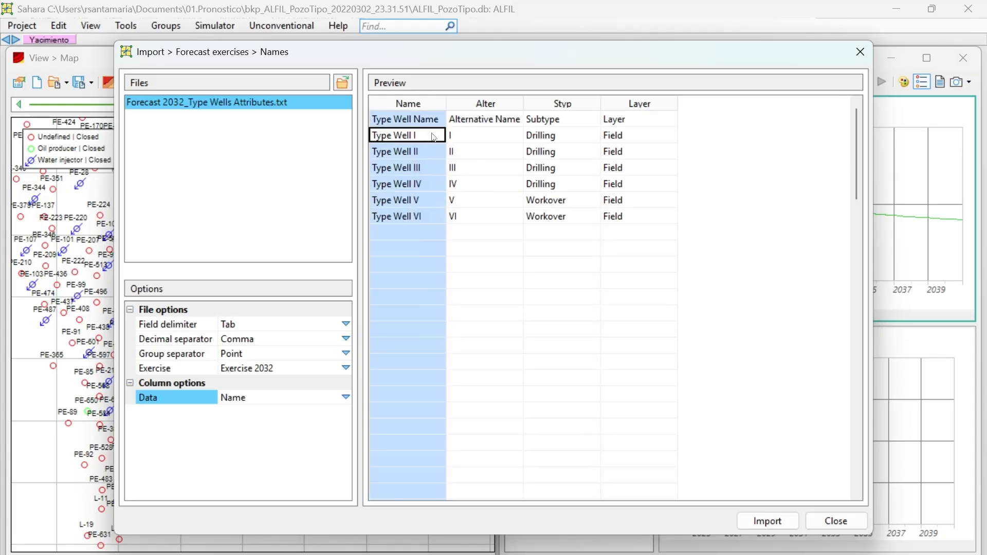
click(489, 152)
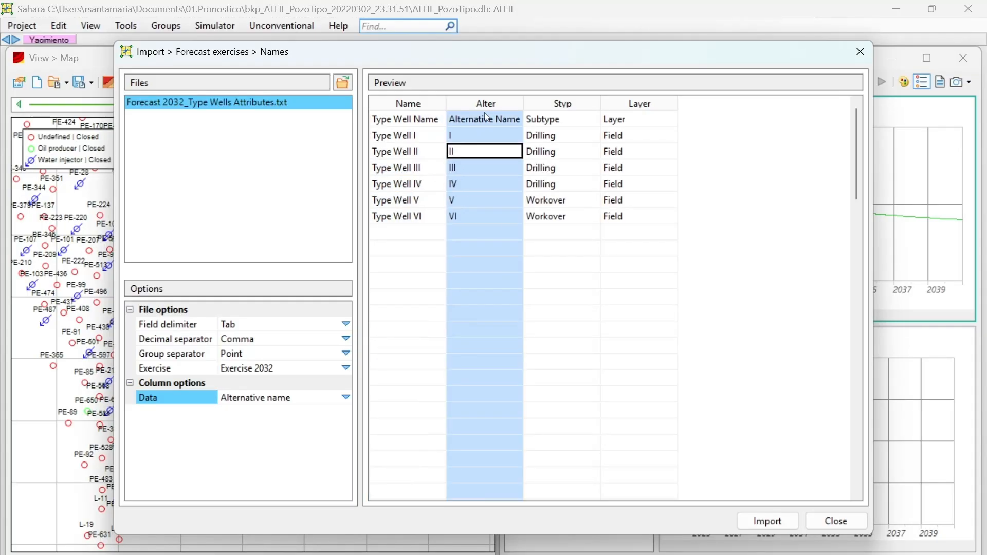
click(560, 123)
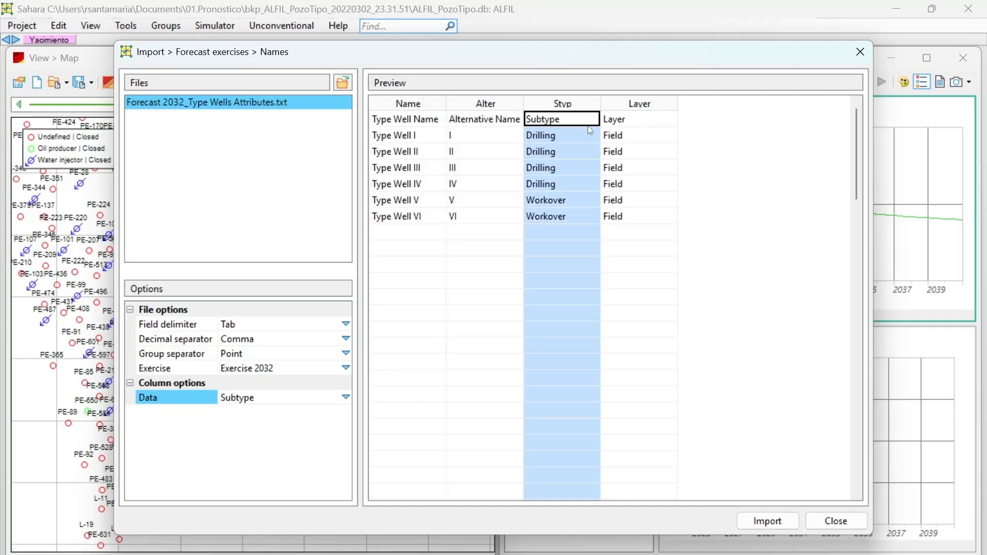
click(619, 120)
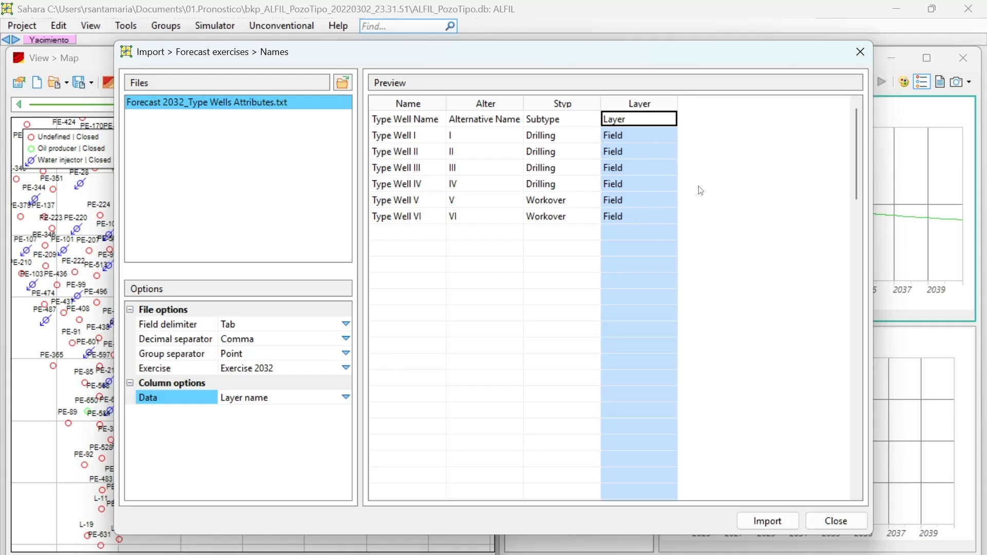
click(768, 522)
click(850, 50)
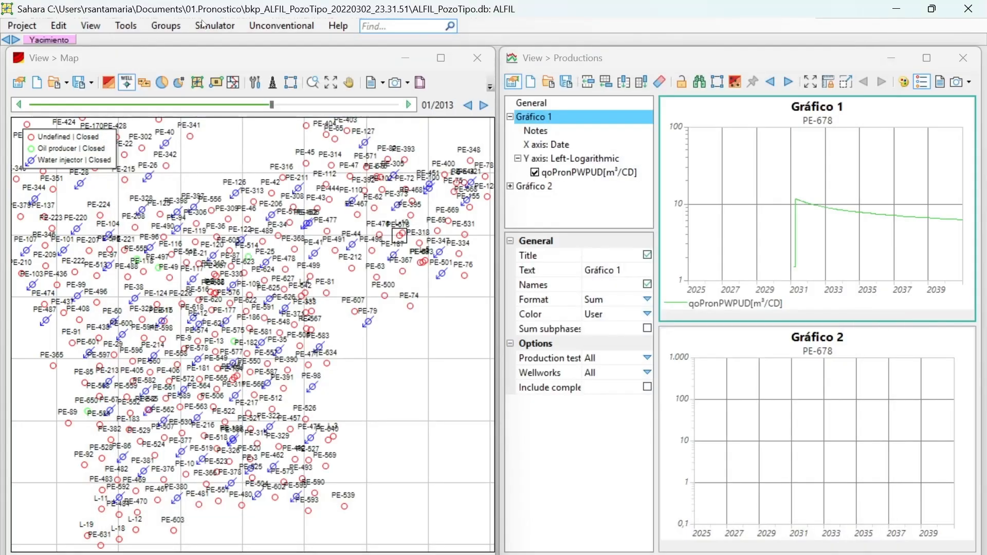
Start a forecast exercise import of type wells and productions with Forecast 2032_Type Wells Productions.txt from the Forecast 2032 folder
click(23, 25)
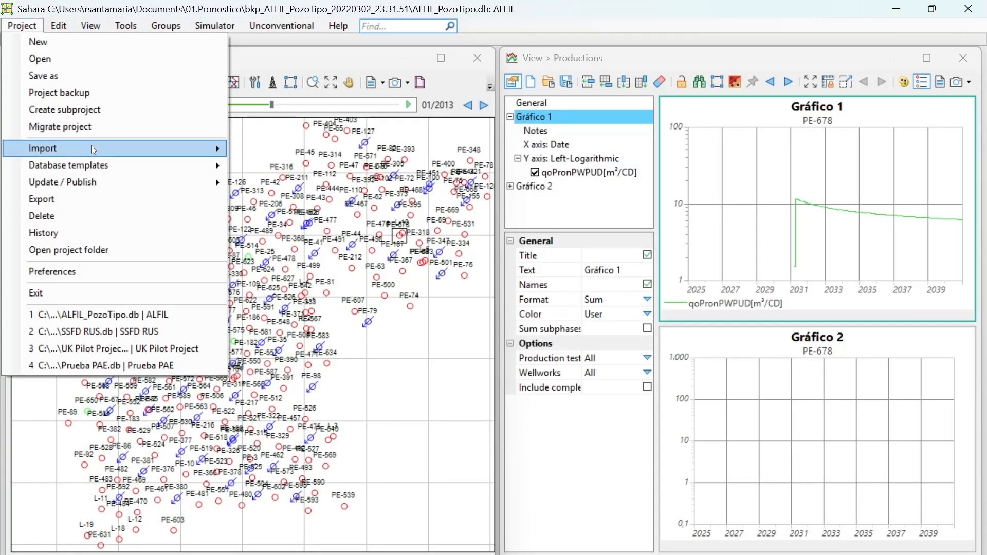
mouse_move(100, 149)
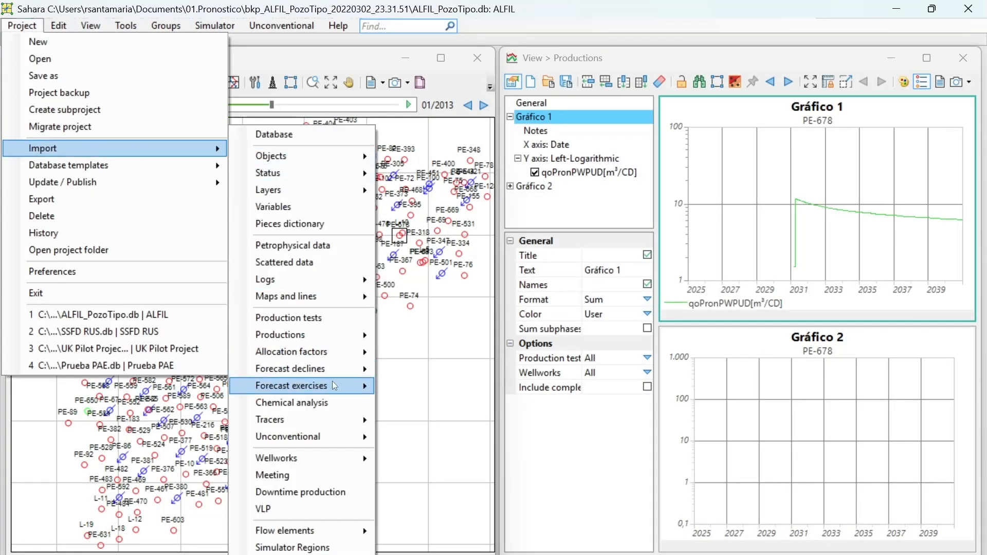
mouse_move(335, 386)
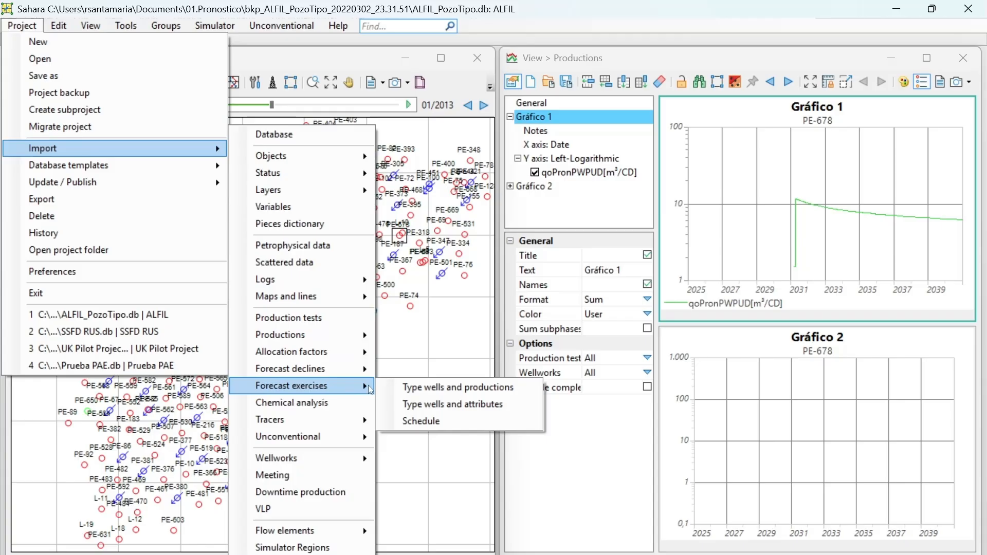
click(421, 392)
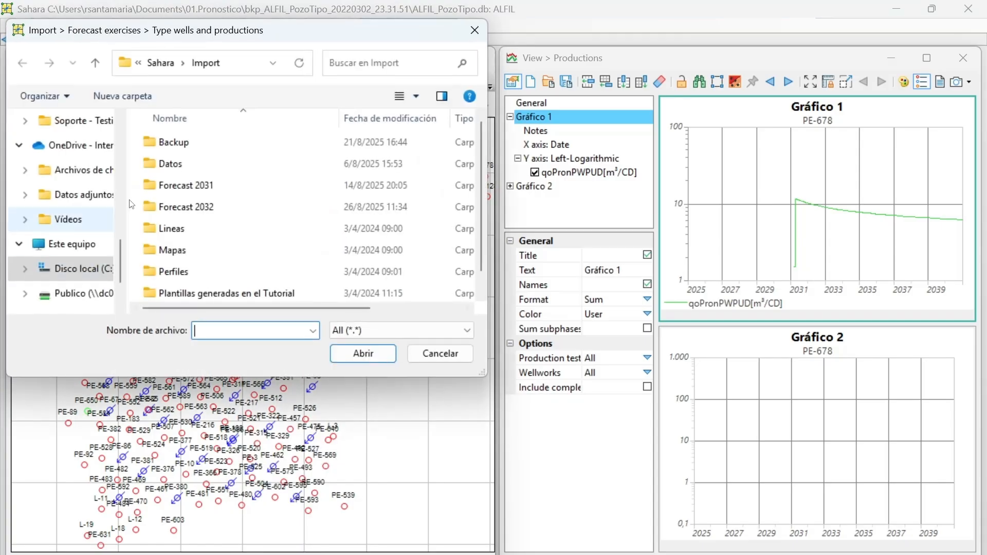
double_click(191, 206)
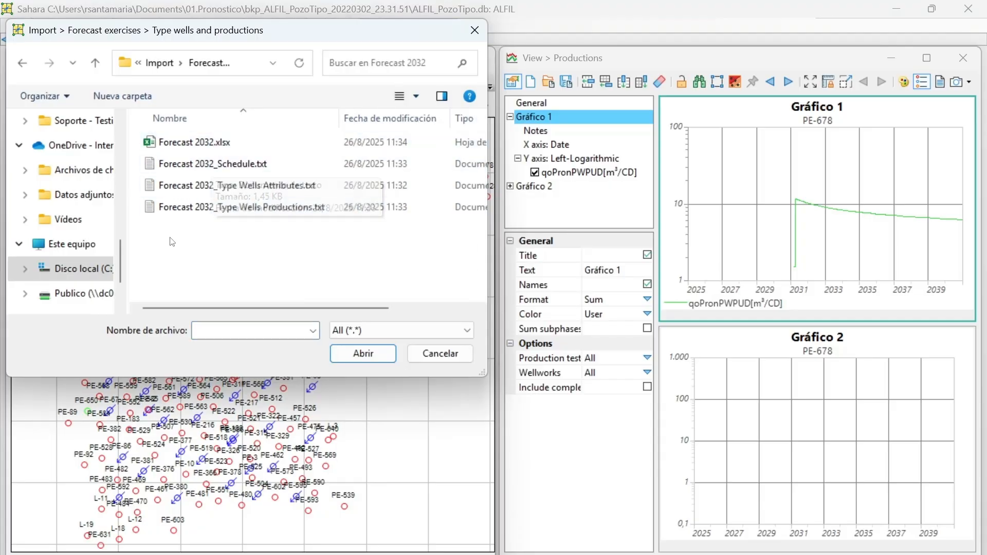
double_click(220, 207)
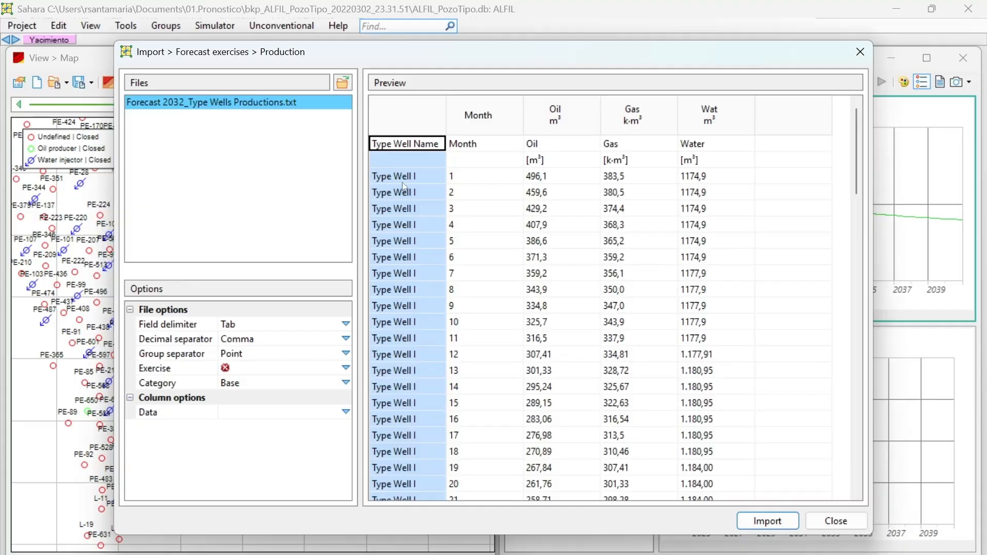
Assign the productions import to Exercise 2032 and define the type well name column as Name
click(345, 368)
click(315, 385)
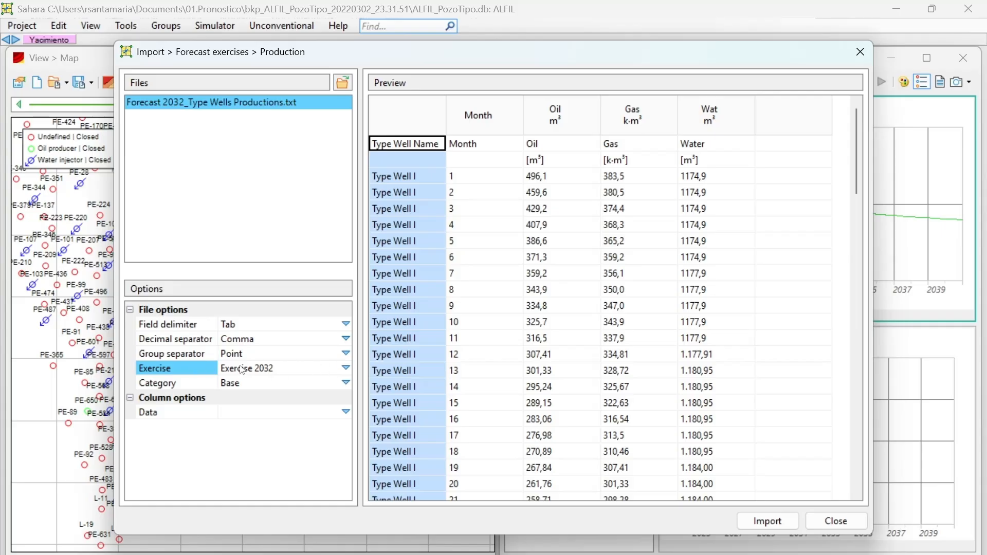
click(346, 368)
click(347, 368)
click(346, 412)
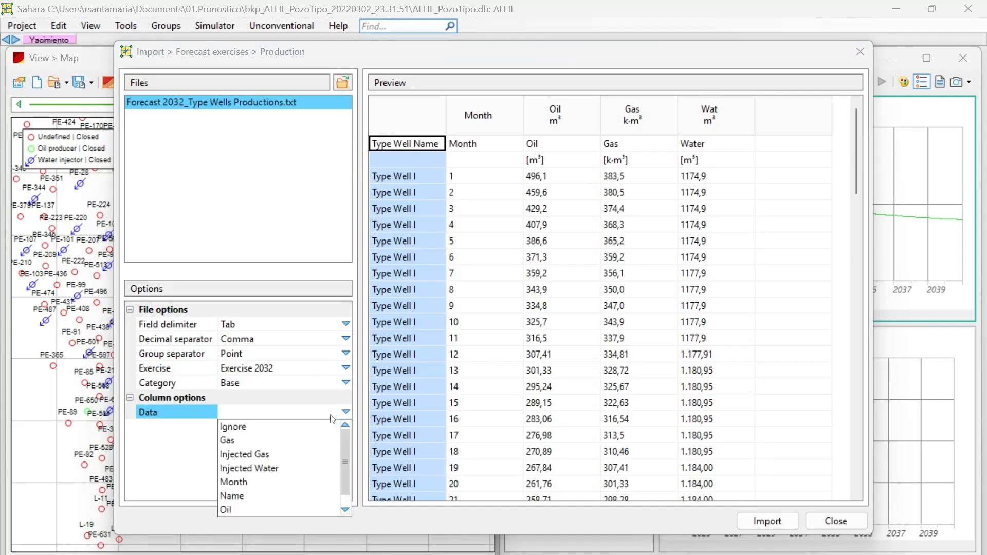
click(268, 495)
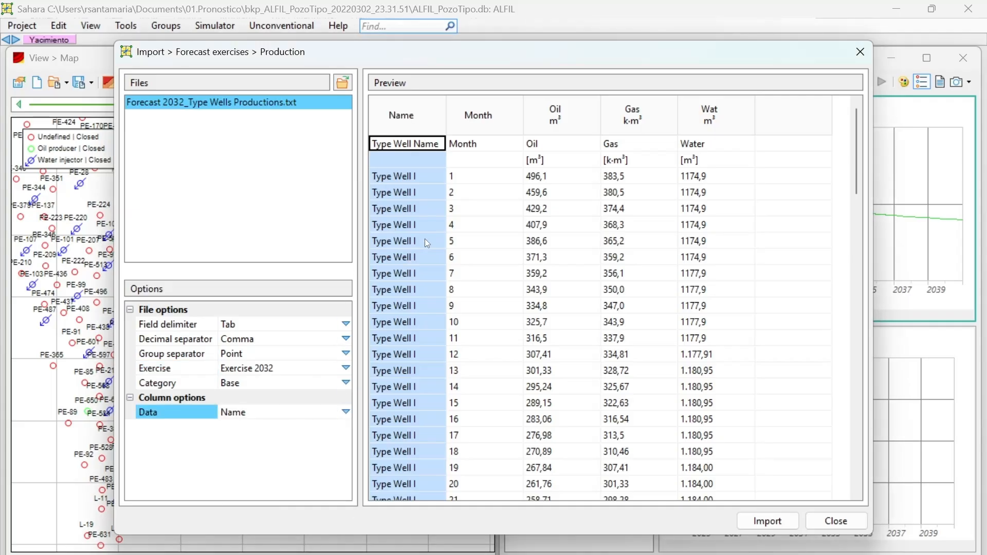
Check the data and unit assignments of the month, oil, gas, water and name columns in the productions preview
click(477, 144)
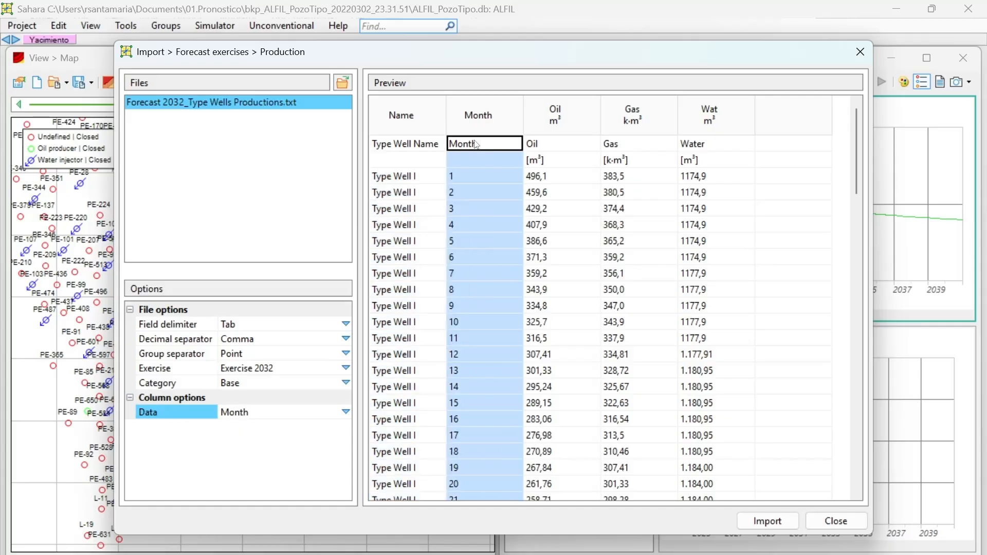
click(569, 144)
click(622, 147)
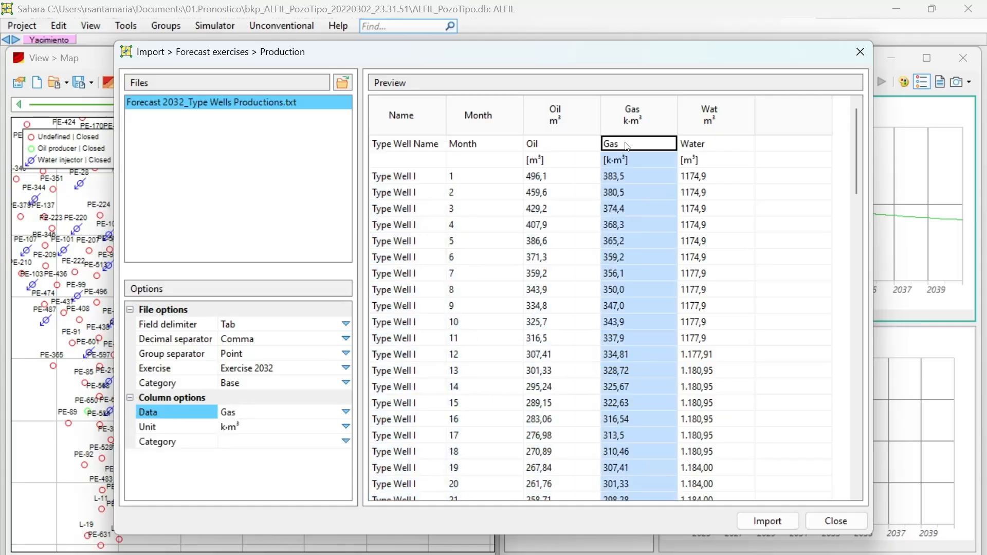
click(698, 146)
click(596, 146)
click(624, 142)
click(683, 146)
click(622, 143)
click(568, 139)
click(496, 150)
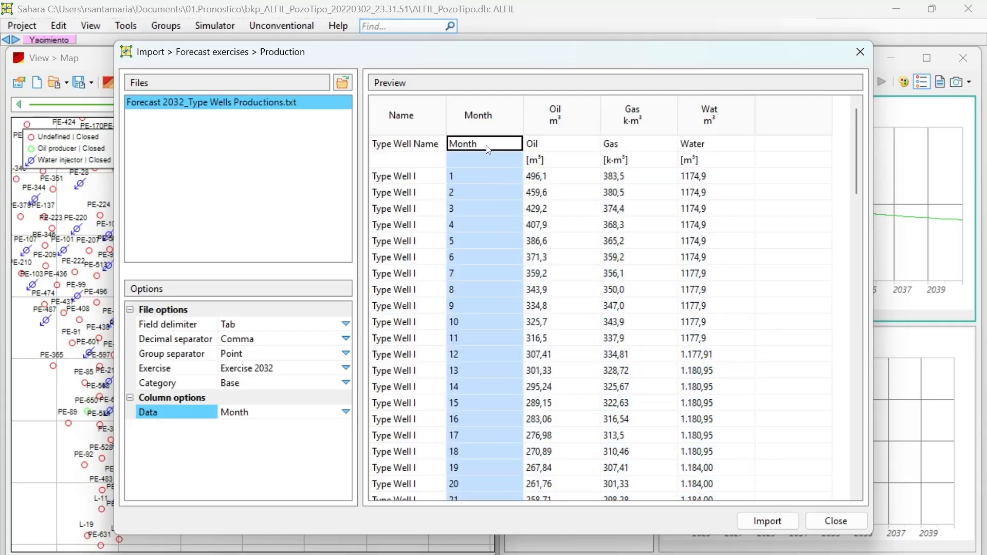
click(419, 151)
click(543, 144)
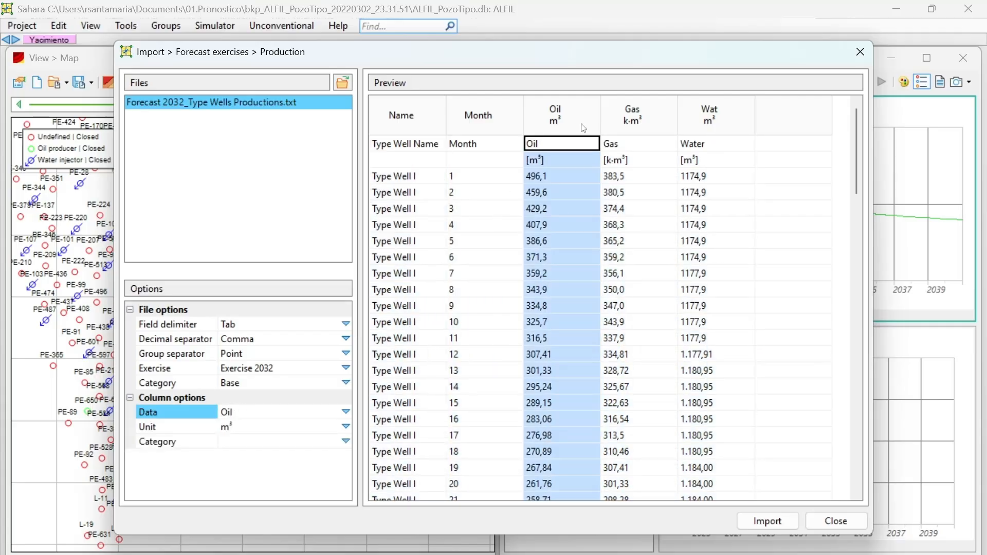
Examine the category options available for the oil column and review the settings of the other production columns
click(345, 440)
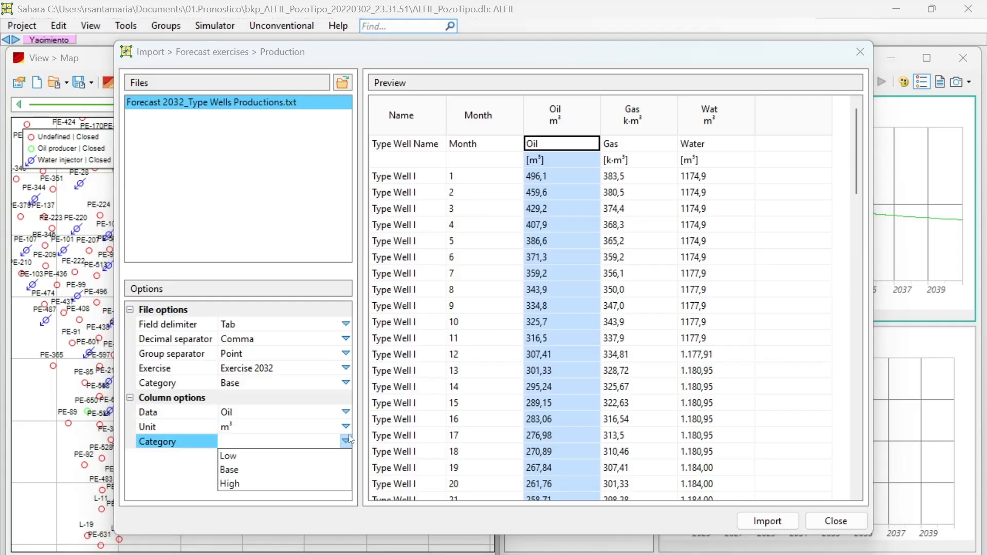
click(551, 122)
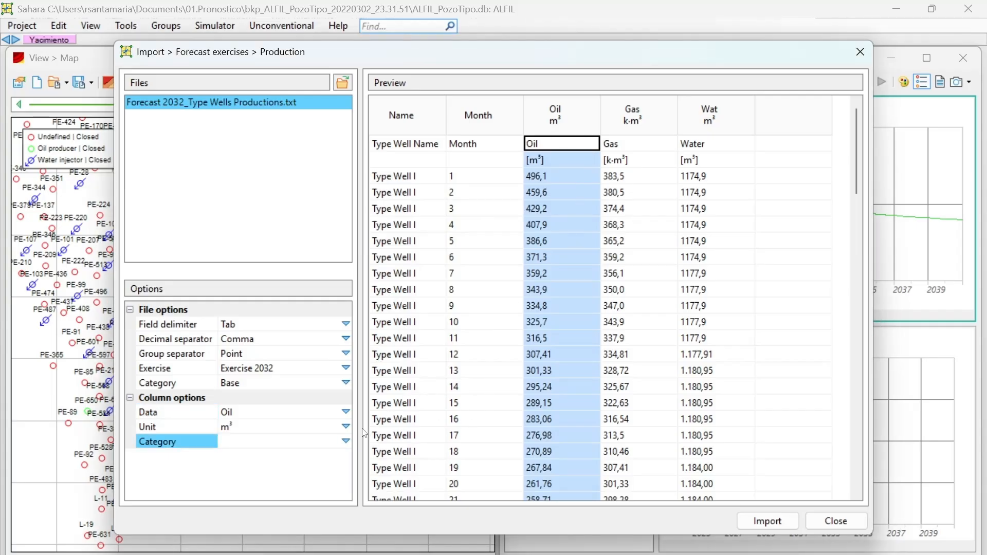
click(348, 438)
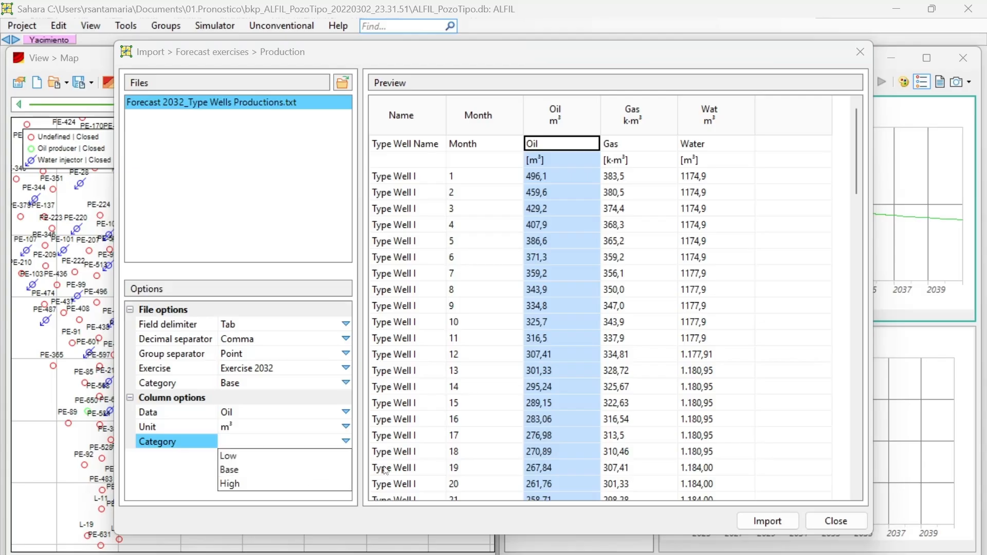
click(668, 171)
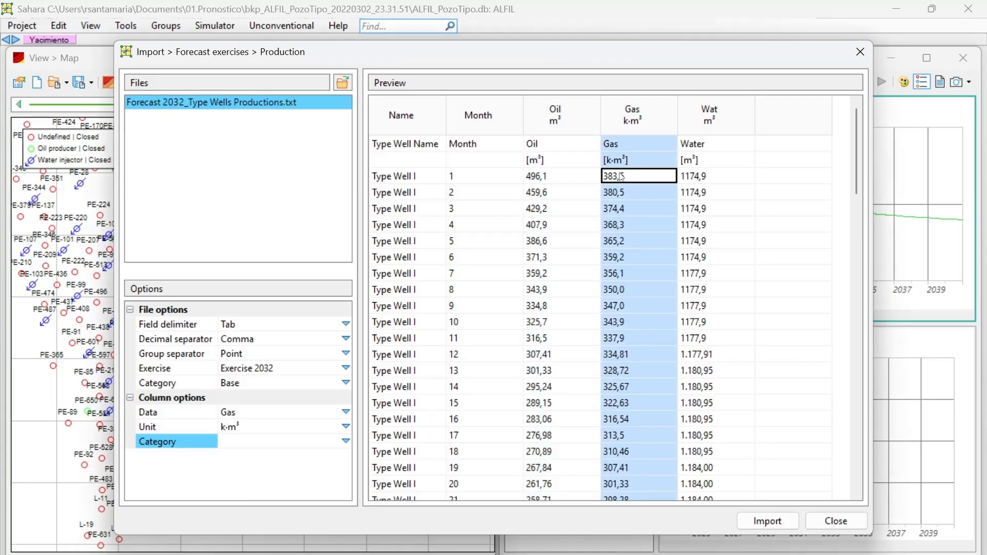
click(530, 196)
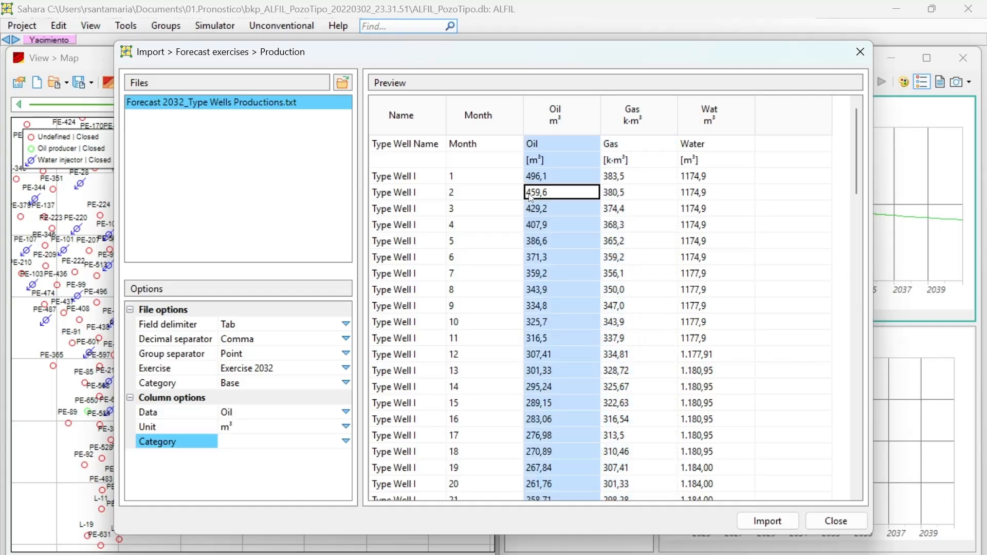
click(432, 143)
click(473, 139)
click(558, 139)
click(640, 145)
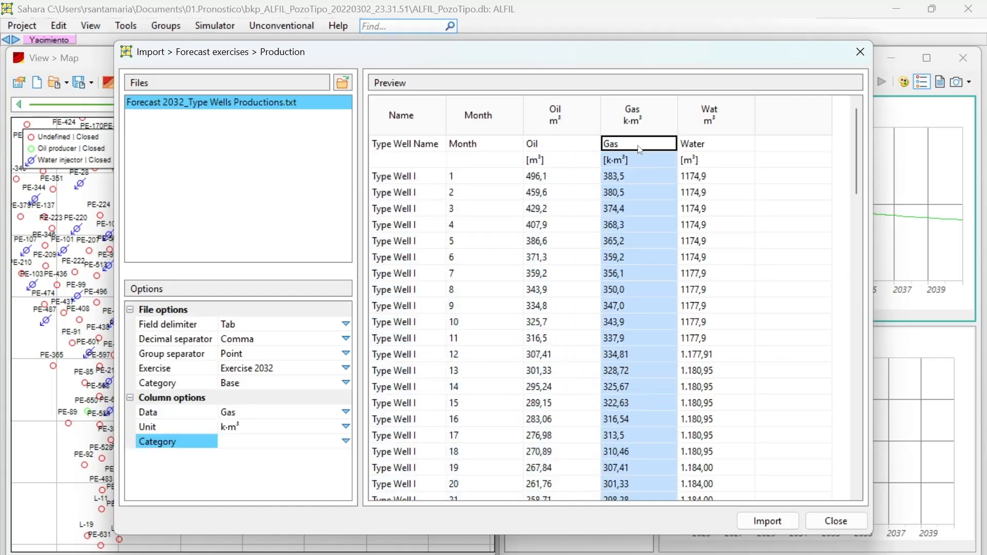
click(702, 144)
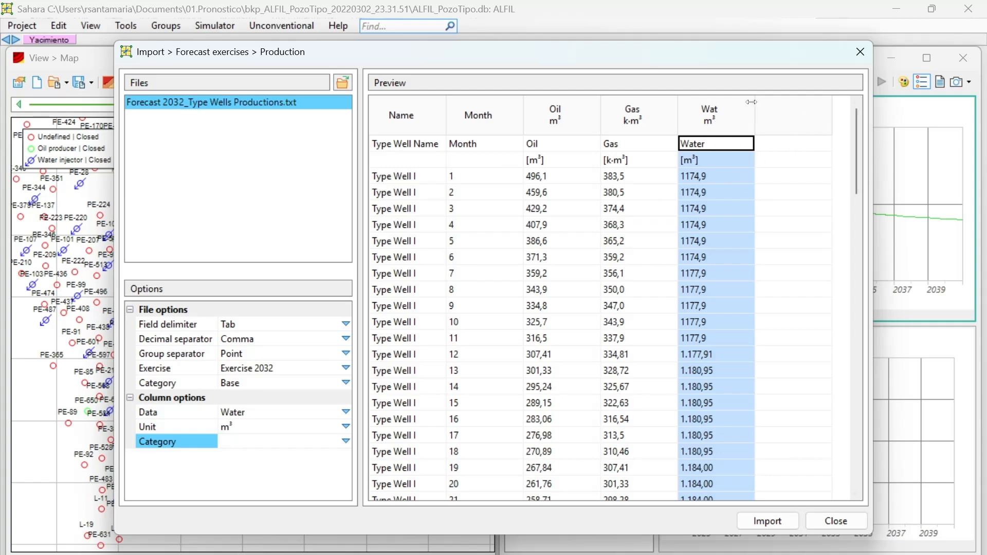
Set the category of the oil and gas columns to Base
click(542, 134)
click(346, 441)
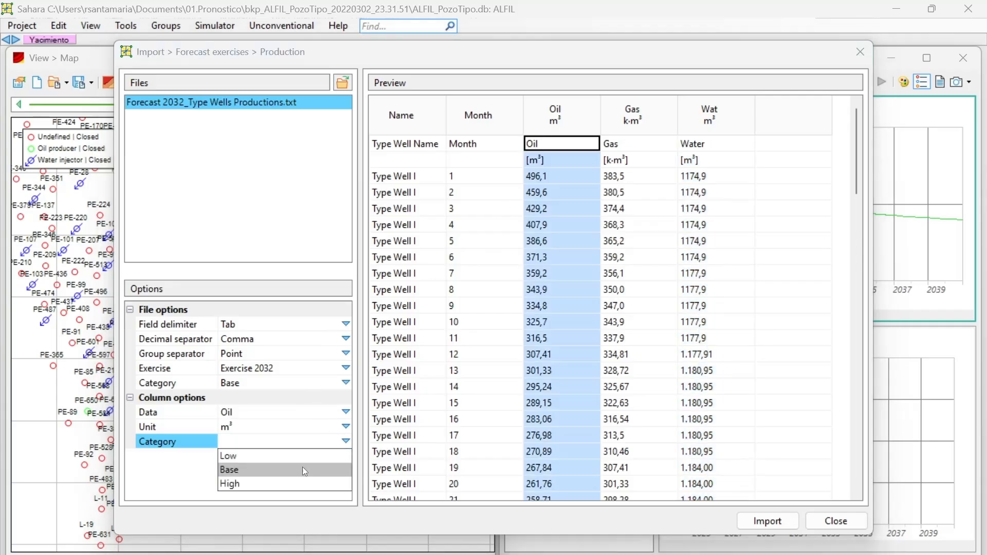
click(302, 467)
click(638, 220)
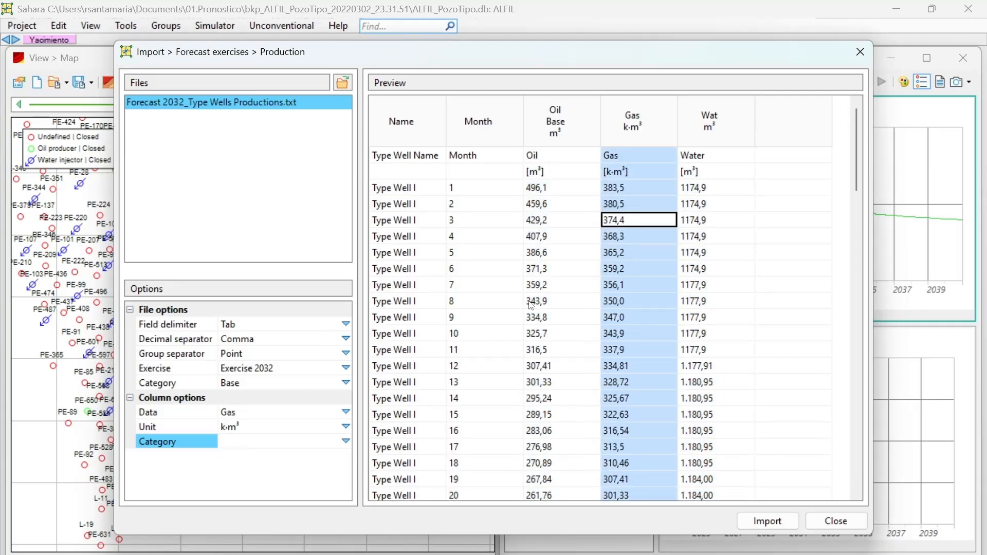
click(346, 441)
click(322, 466)
Set the water column's category to Base, then import the type well productions and close the import window
click(716, 187)
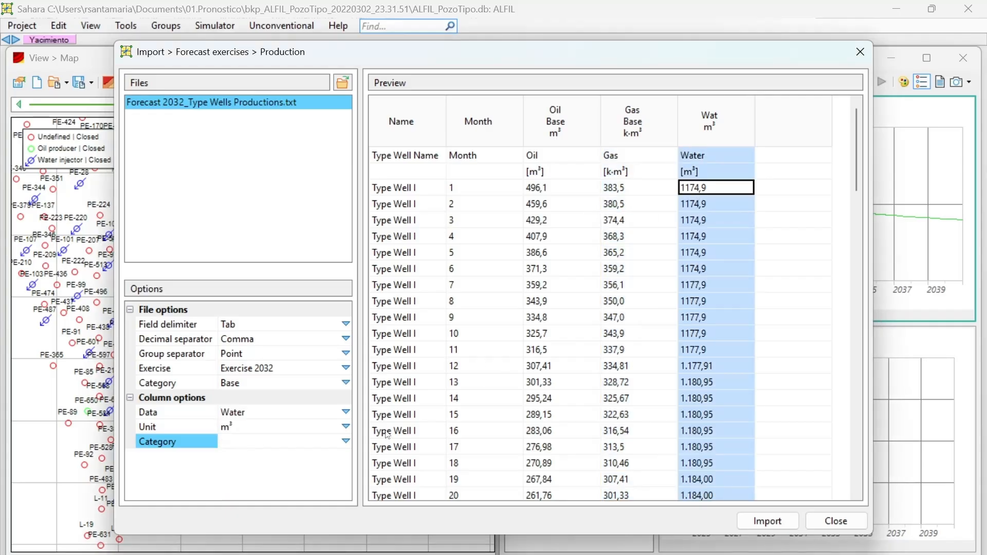
click(346, 441)
click(314, 453)
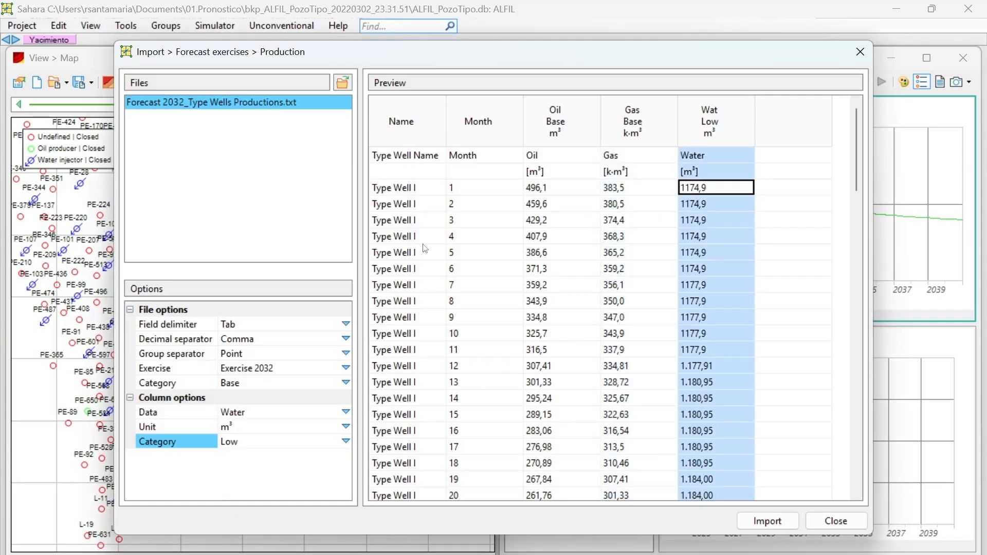
click(346, 441)
click(325, 467)
click(757, 517)
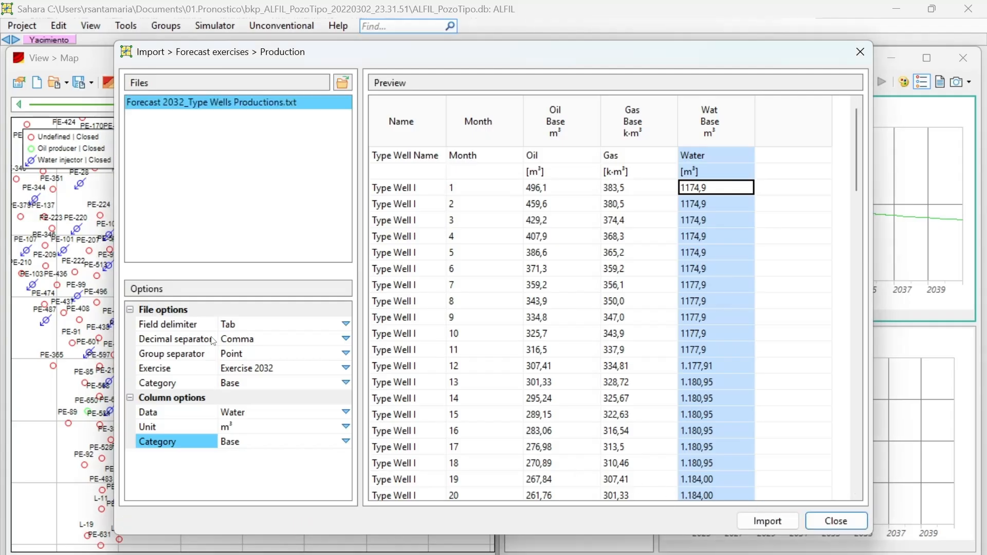
click(860, 52)
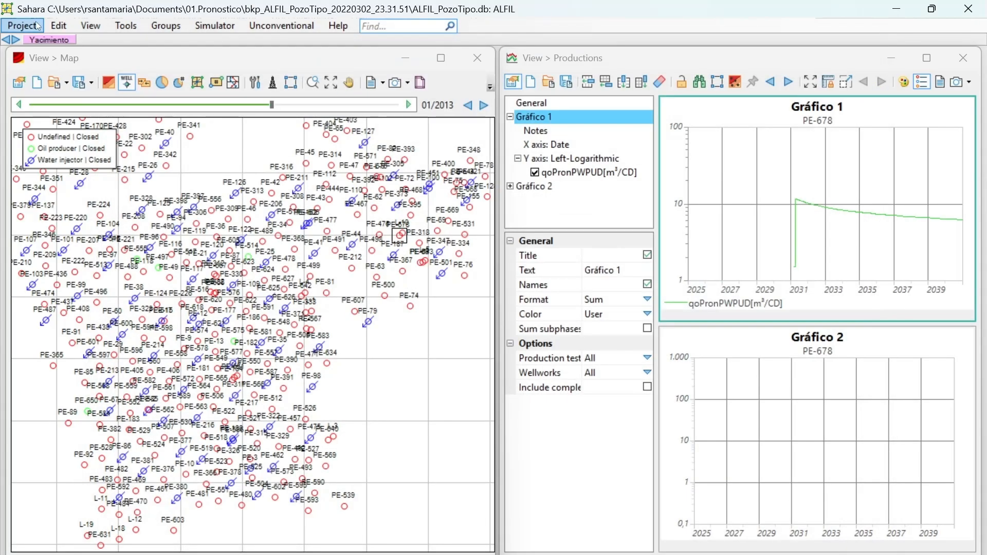
Start a forecast exercise schedule import with Forecast 2032_Schedule.txt from the Forecast 2032 folder
click(21, 25)
mouse_move(129, 147)
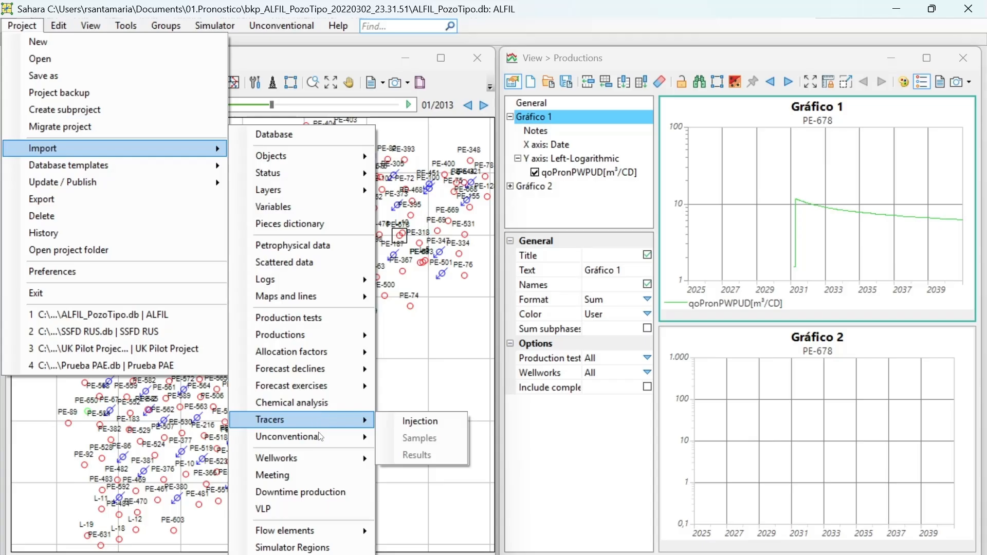
mouse_move(324, 387)
click(413, 418)
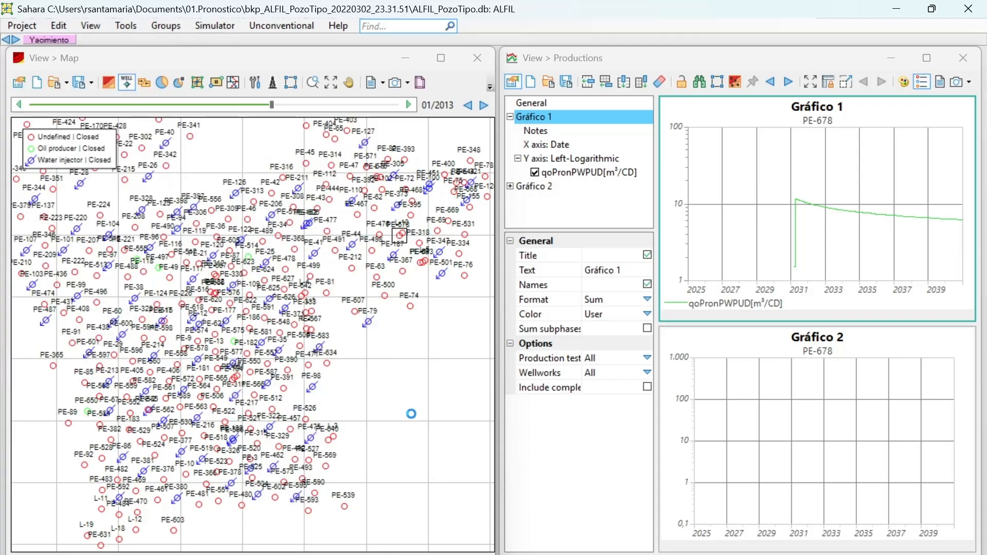
double_click(237, 211)
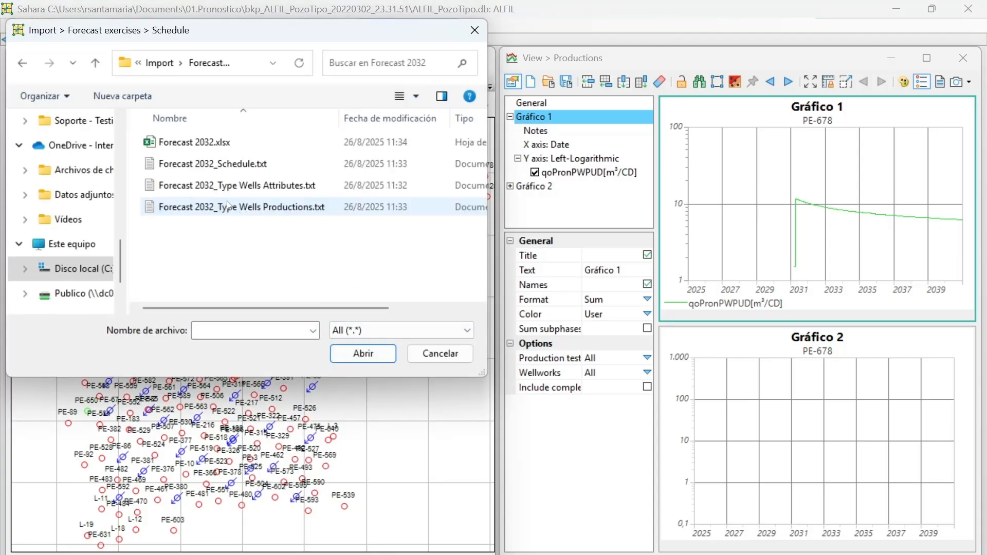
double_click(210, 170)
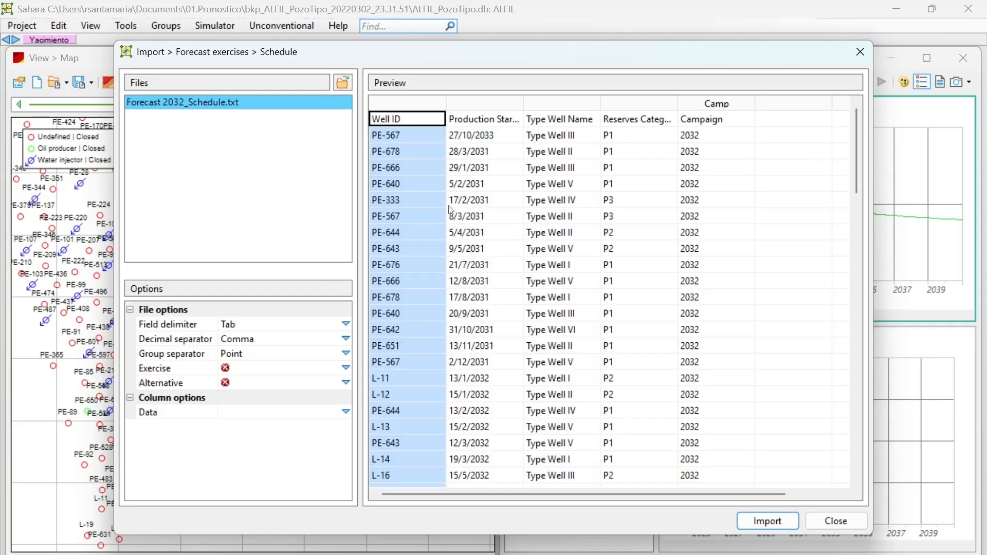
Assign the schedule import to Exercise 2032 and the Base alternative
click(345, 367)
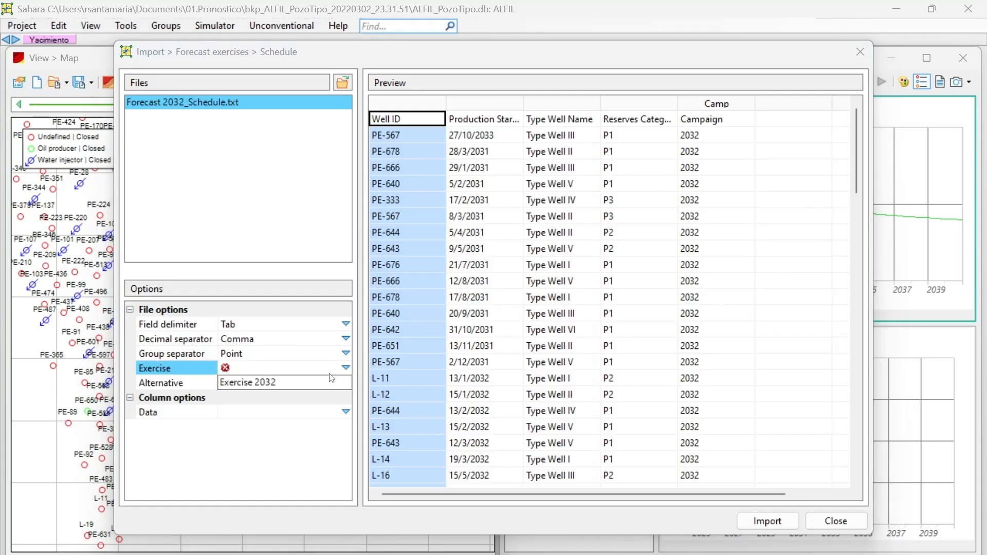
click(277, 383)
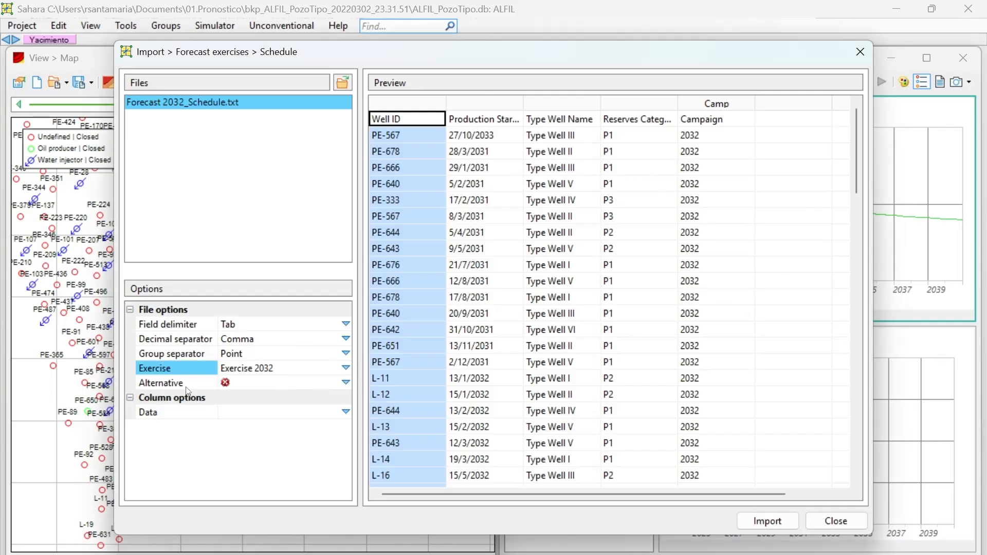
click(346, 383)
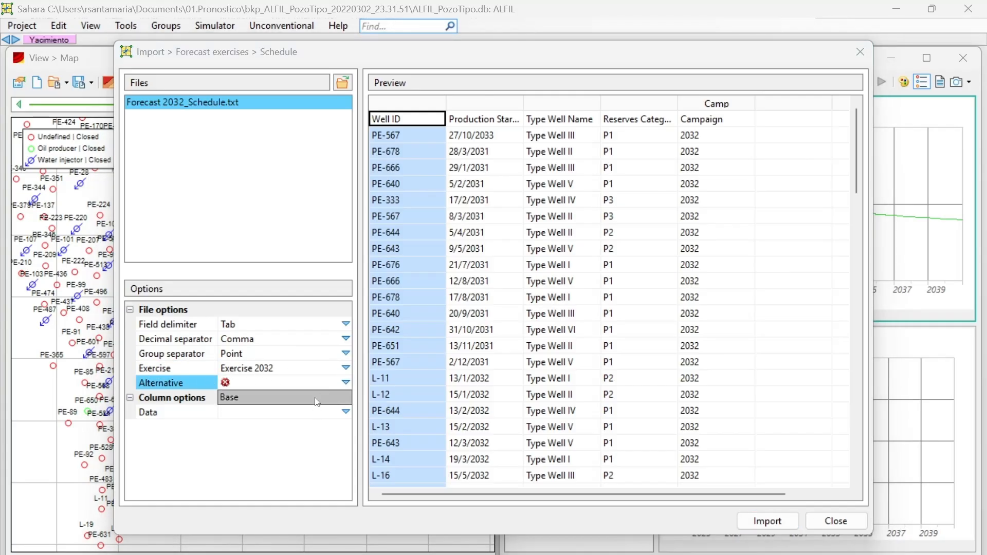
click(317, 397)
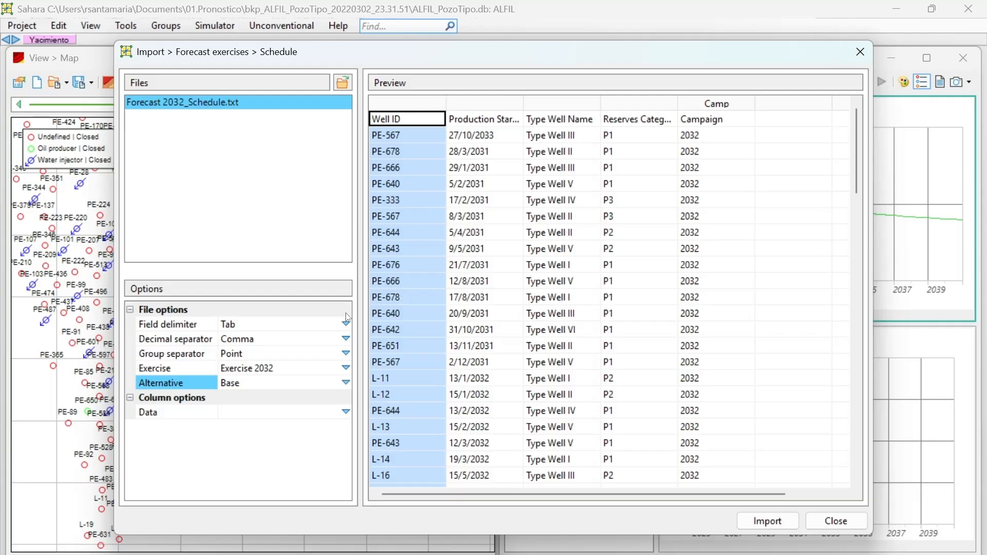
Define the Well ID column as Identifier and the production start column as Date in the schedule import
click(344, 413)
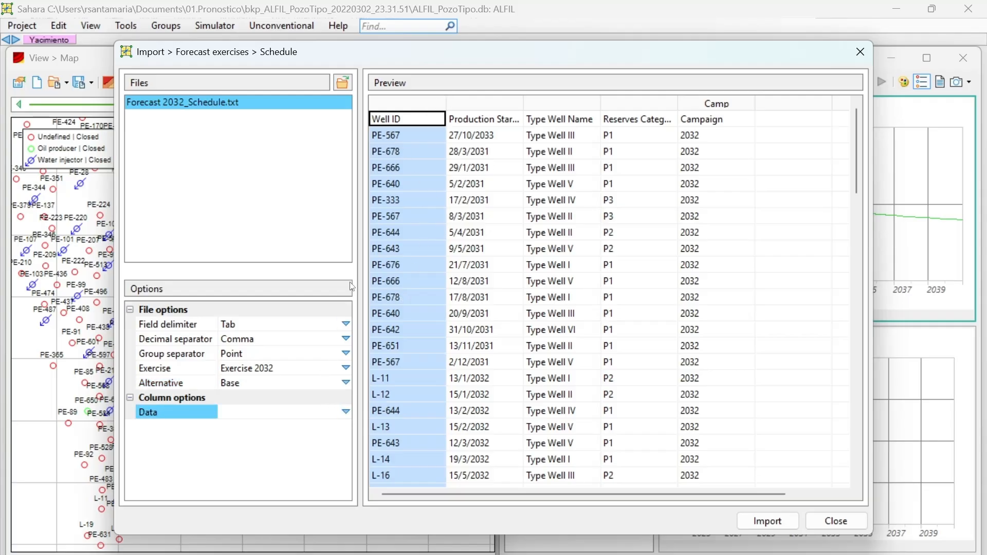
click(345, 411)
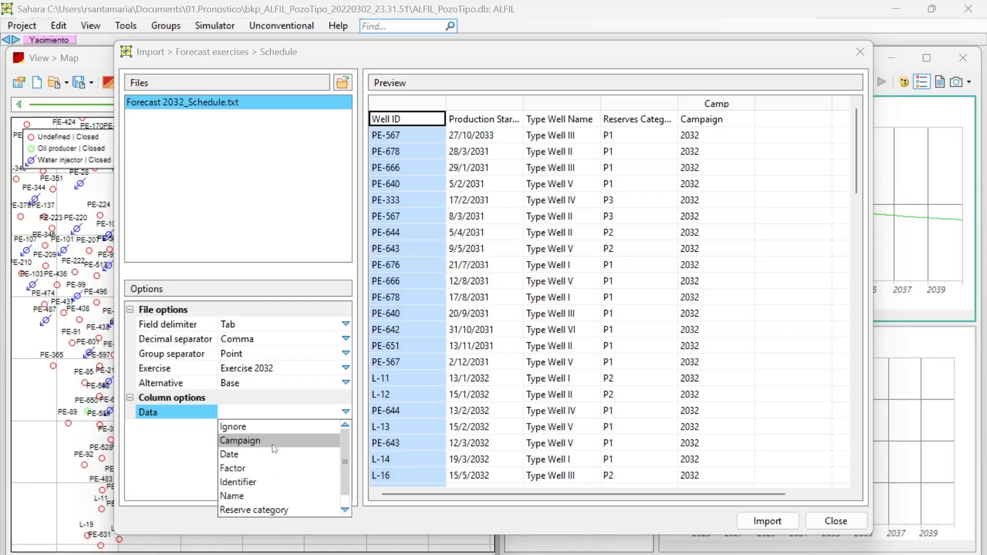
scroll(271, 437, down, 1)
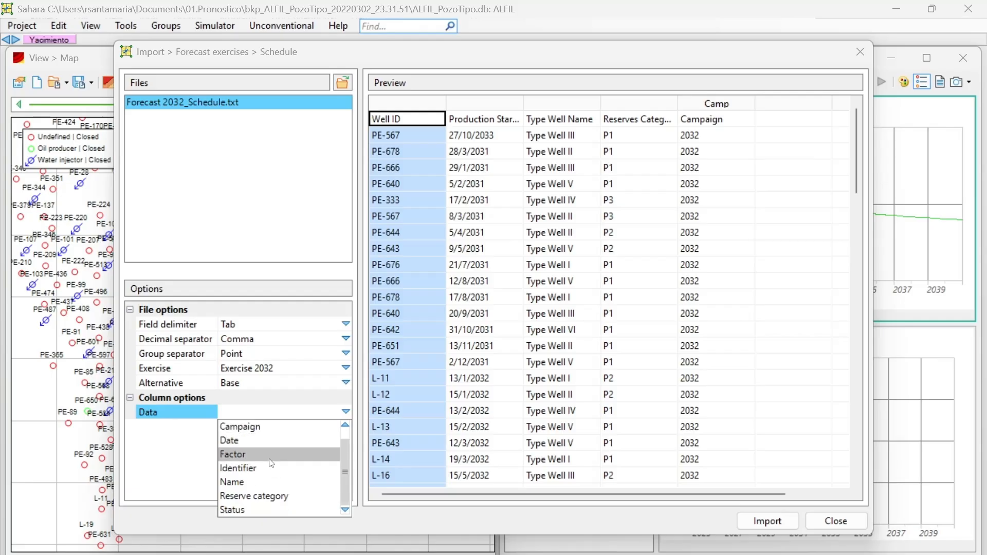
scroll(269, 454, up, 1)
click(268, 482)
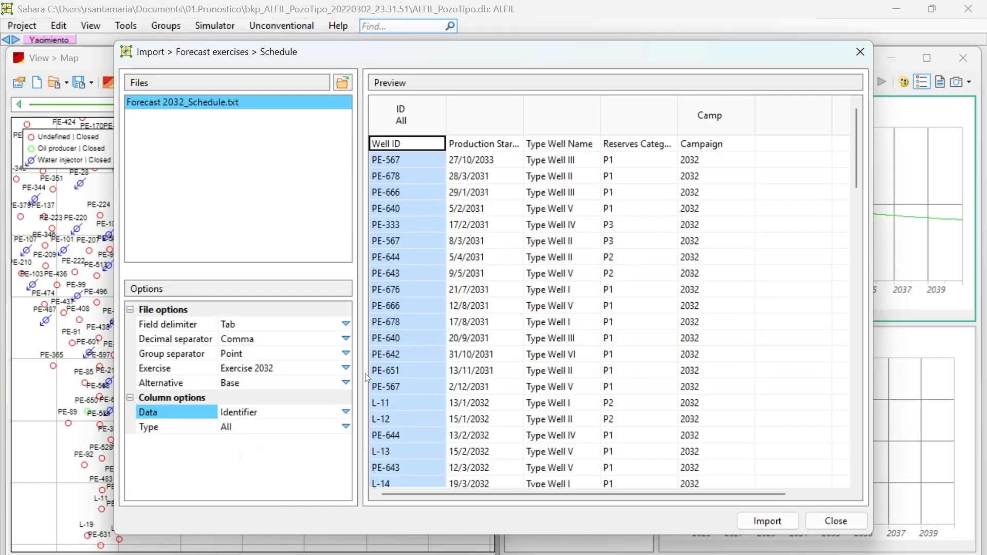
click(472, 159)
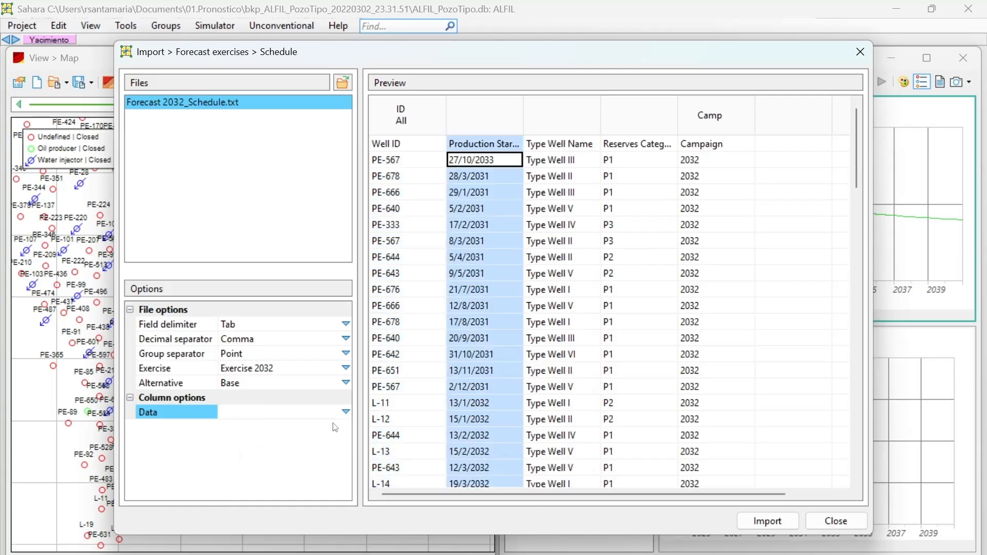
click(344, 413)
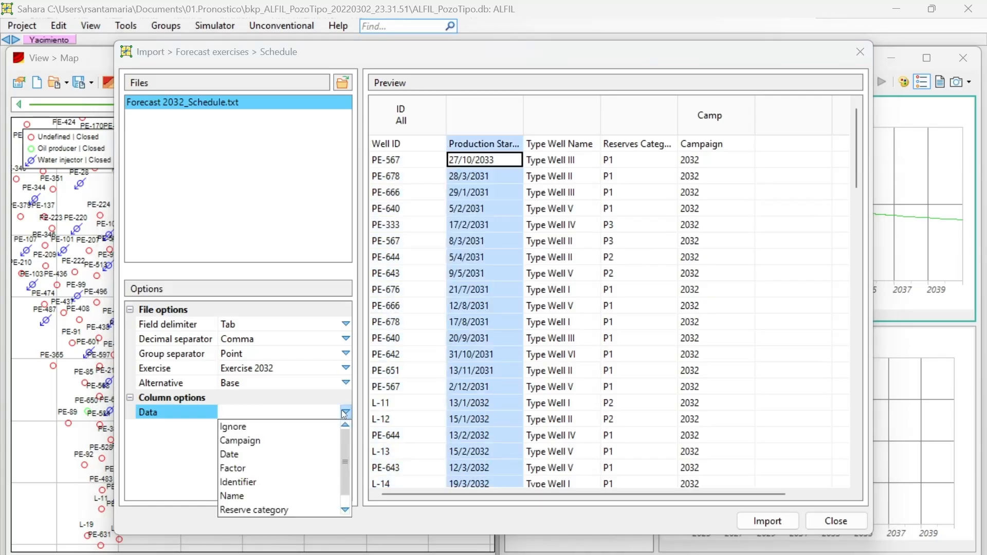
click(298, 452)
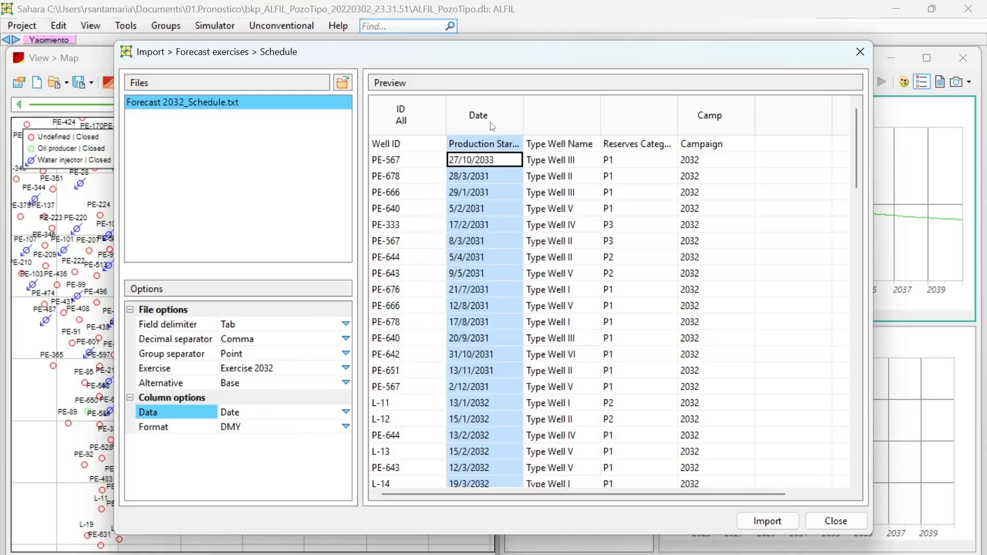
Define the Type Well Name column as Name and the reserves category column as Reserve category in the schedule import
click(539, 116)
click(346, 414)
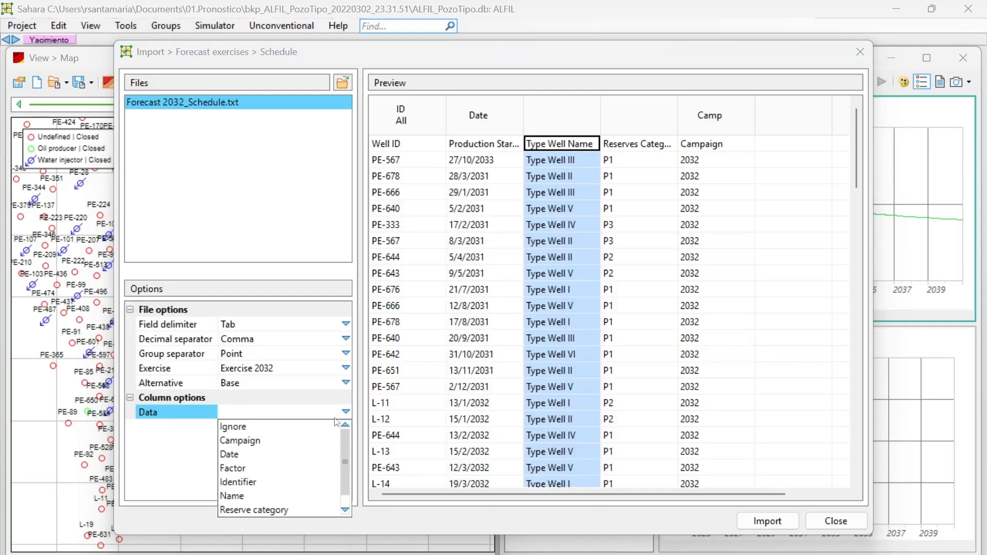
click(277, 491)
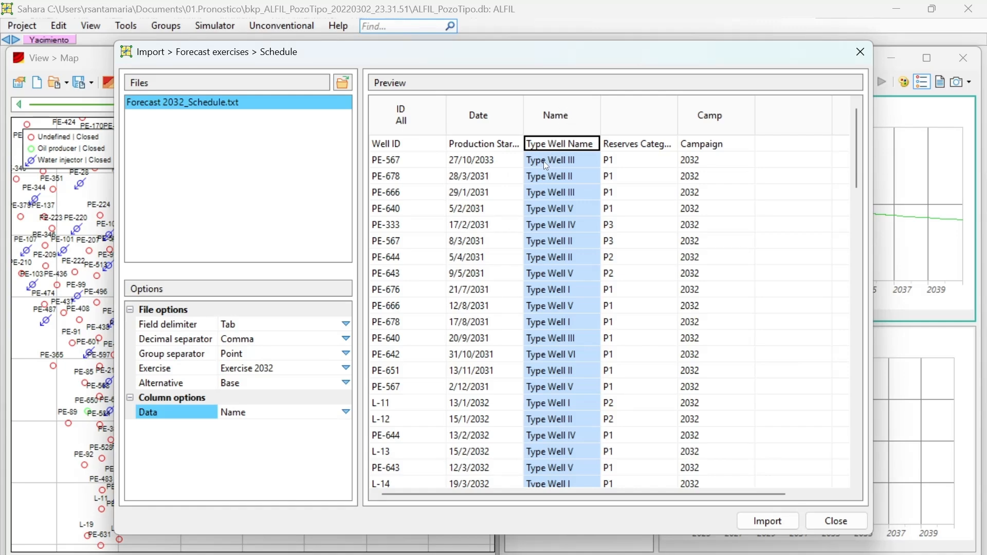
click(639, 122)
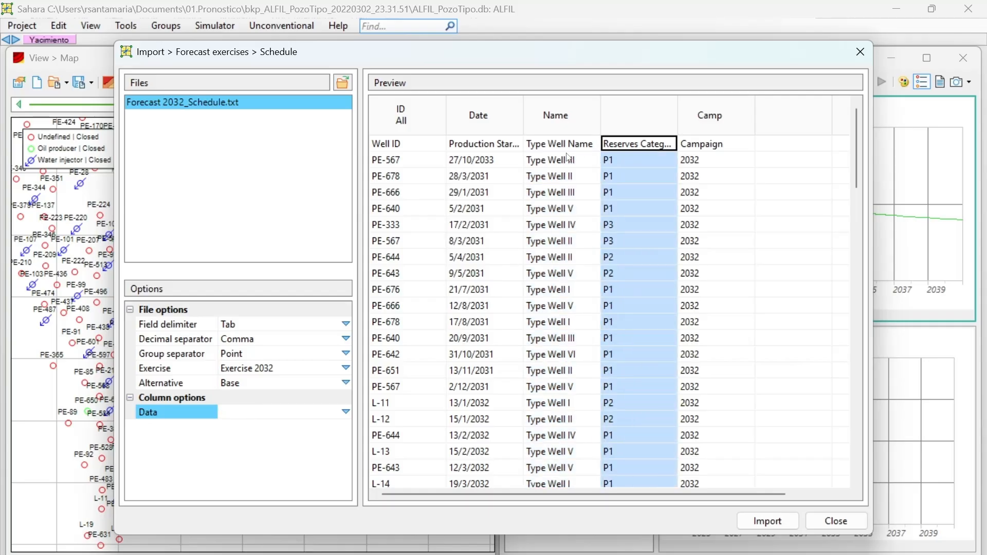
click(345, 412)
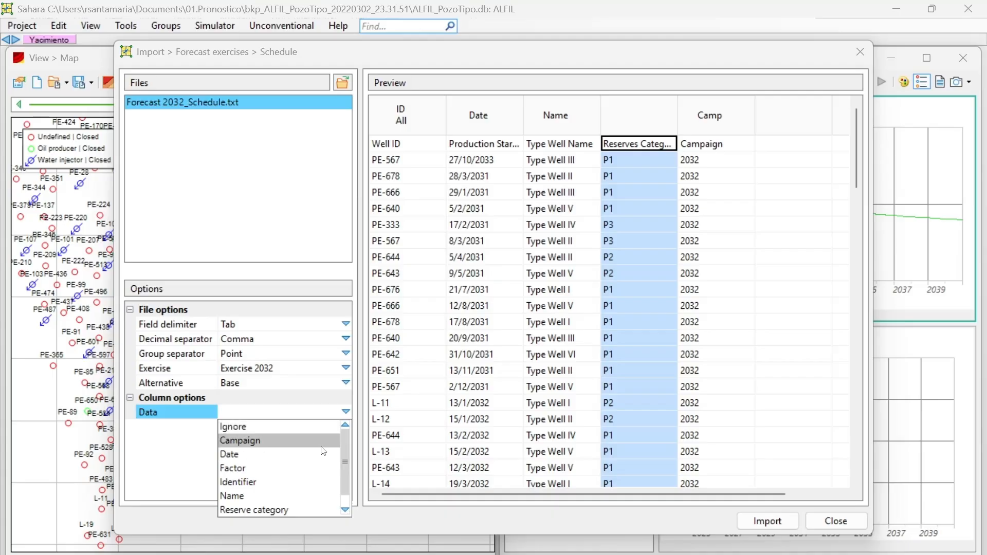
click(315, 509)
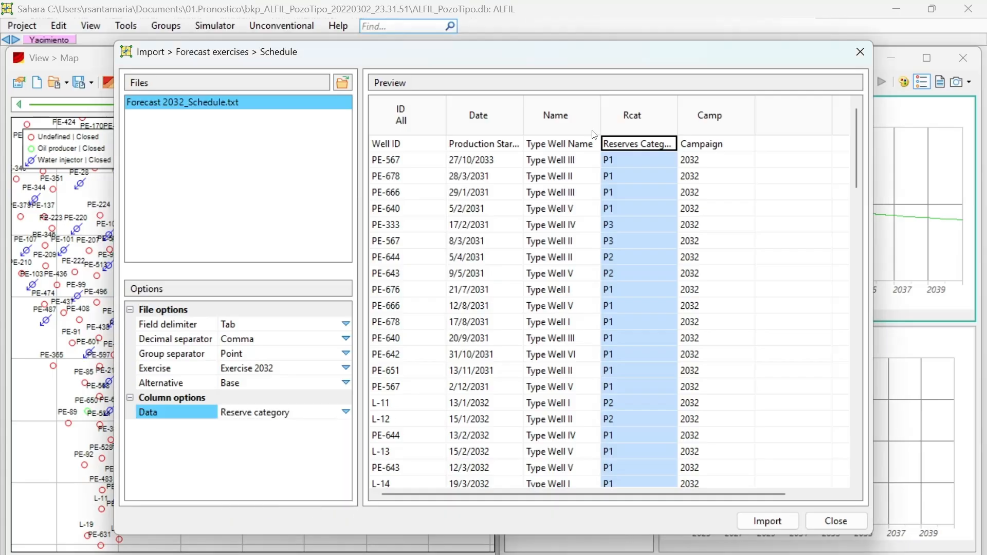
Check the Campaign column's data type, then import the schedule and close the import window
click(710, 117)
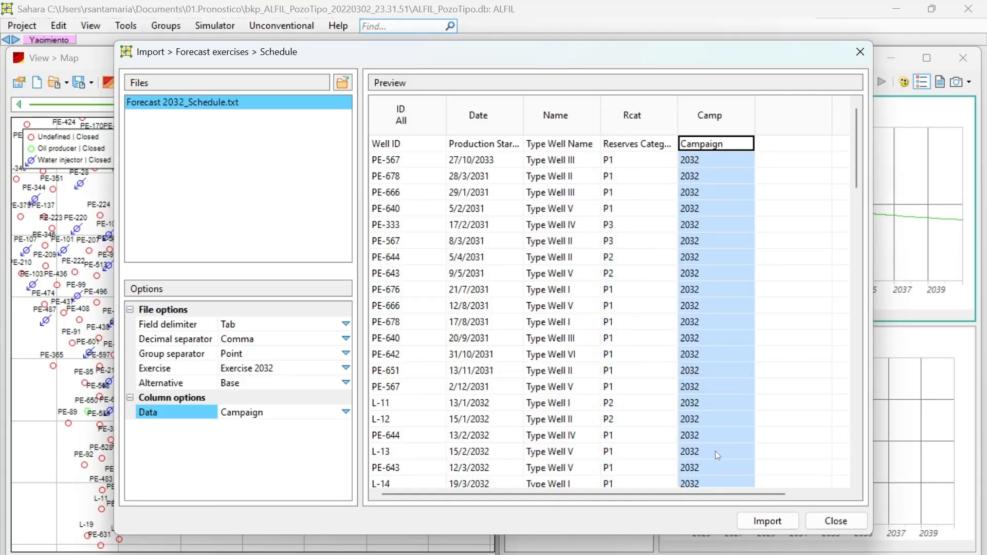
click(761, 521)
click(857, 53)
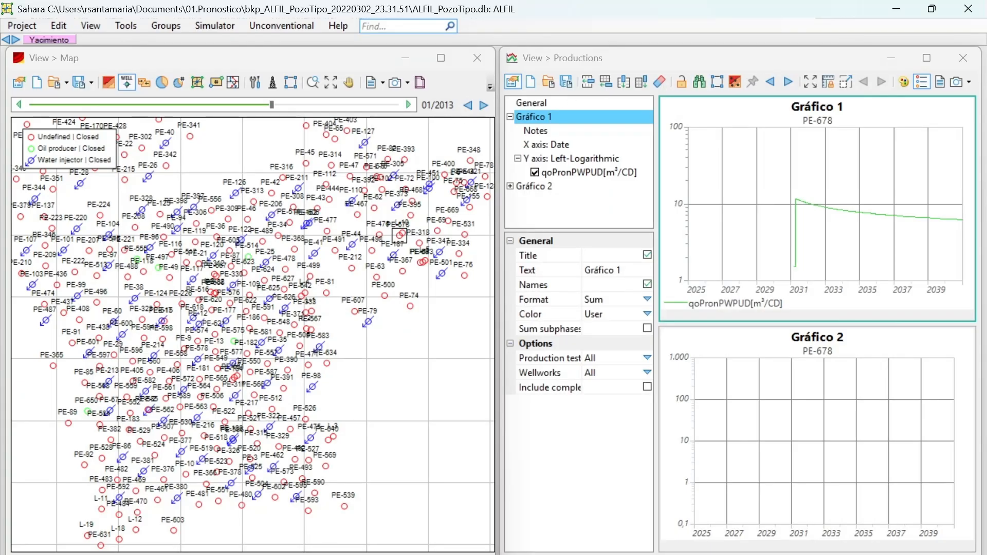
scroll(254, 332, down, 1)
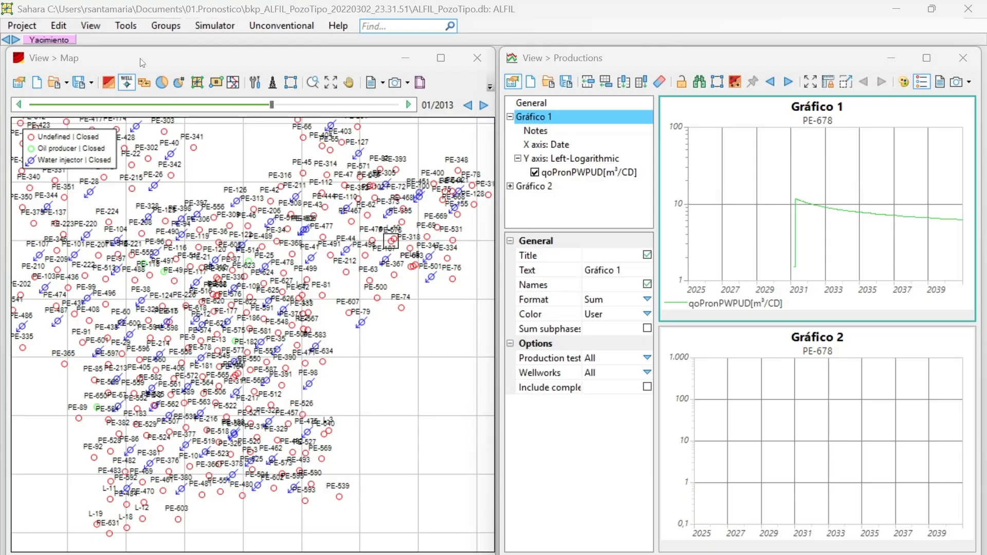
Open the Forecast exercises tool and expand Exercise 2032 to show its alternatives
click(135, 26)
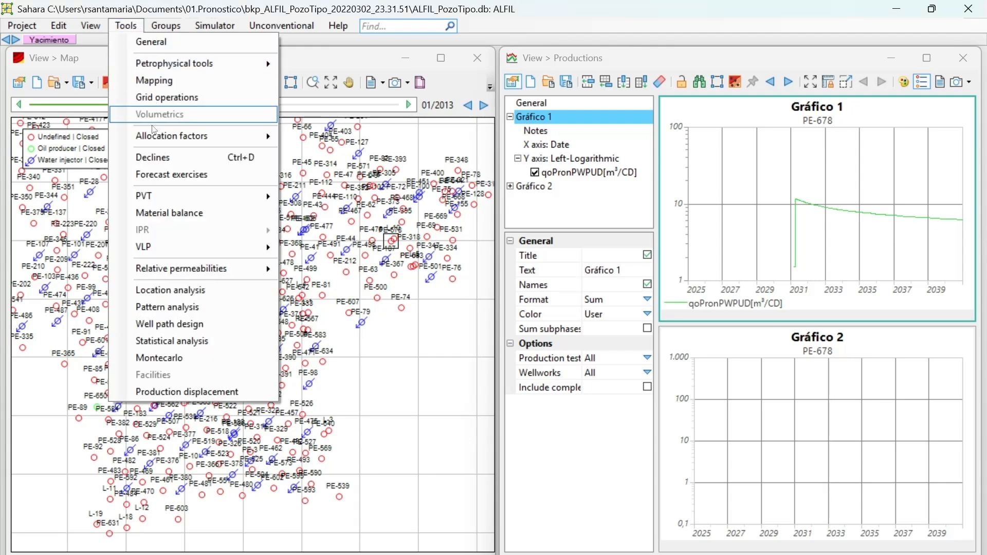
click(158, 173)
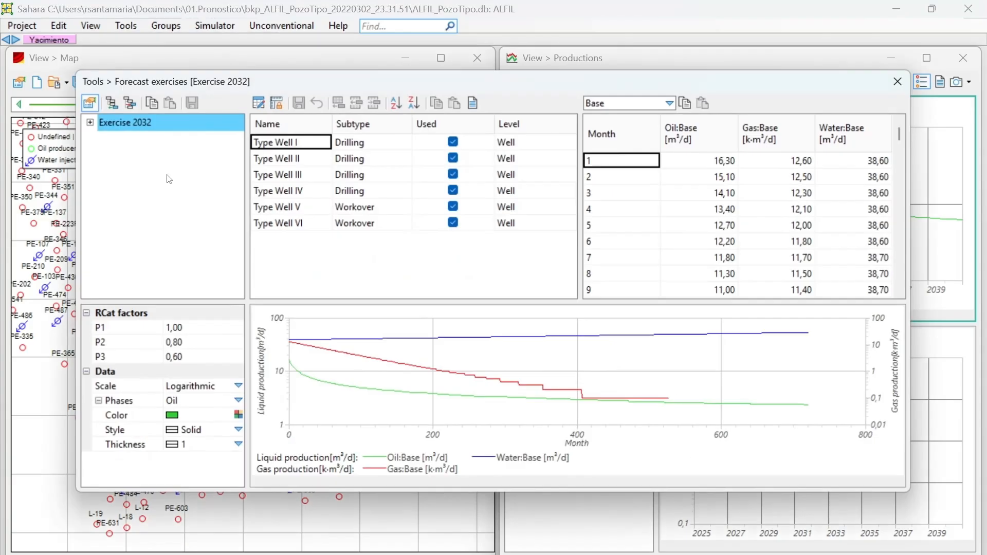
double_click(99, 125)
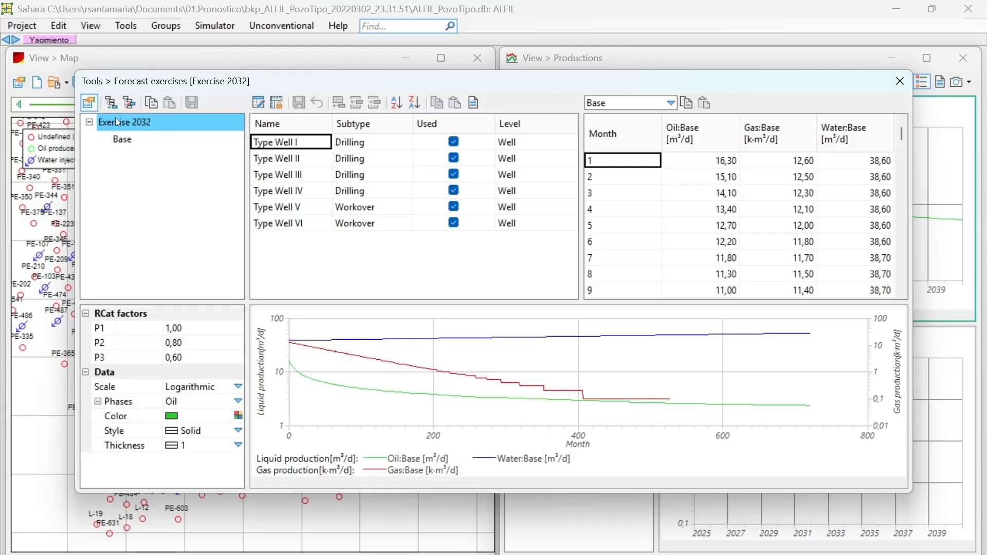
Examine the monthly productions and forecast curves of Type Wells I to VI in Exercise 2032
click(287, 160)
click(292, 176)
click(293, 192)
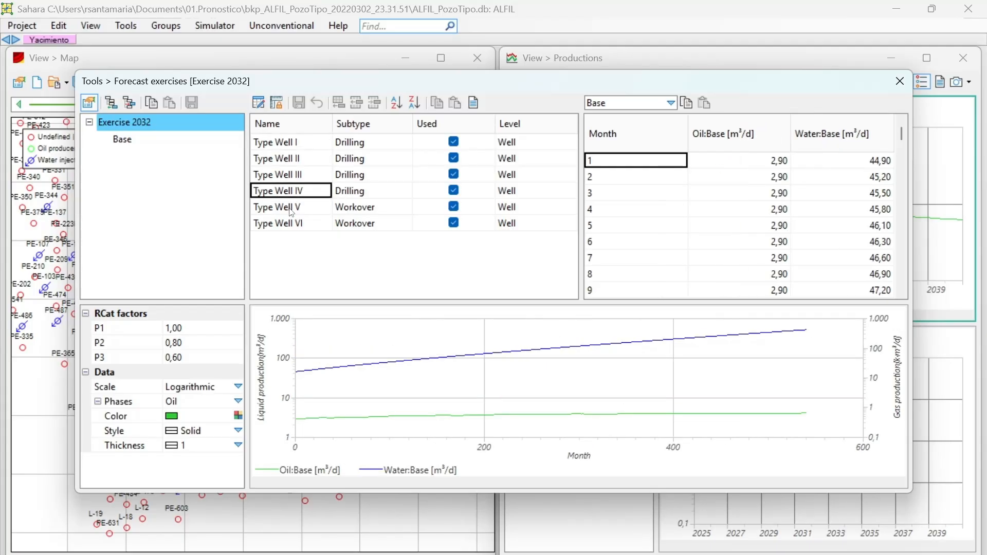
click(291, 208)
click(288, 225)
click(289, 208)
click(289, 191)
click(288, 175)
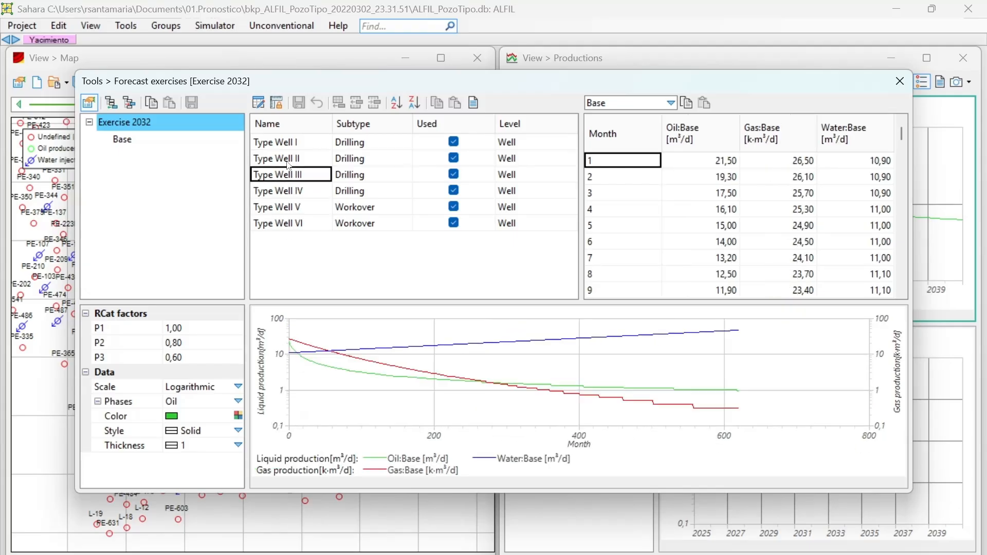
click(288, 160)
click(290, 144)
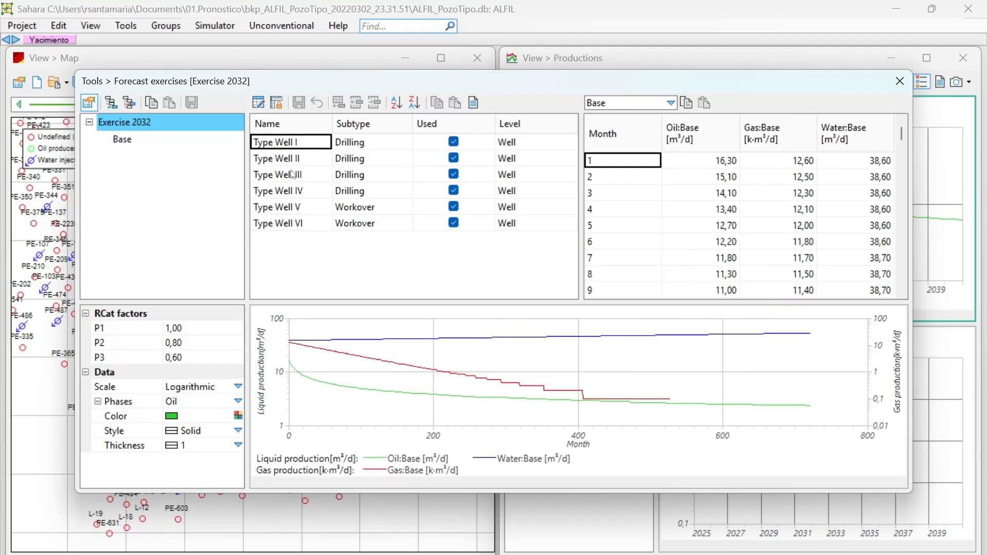
click(293, 158)
click(295, 176)
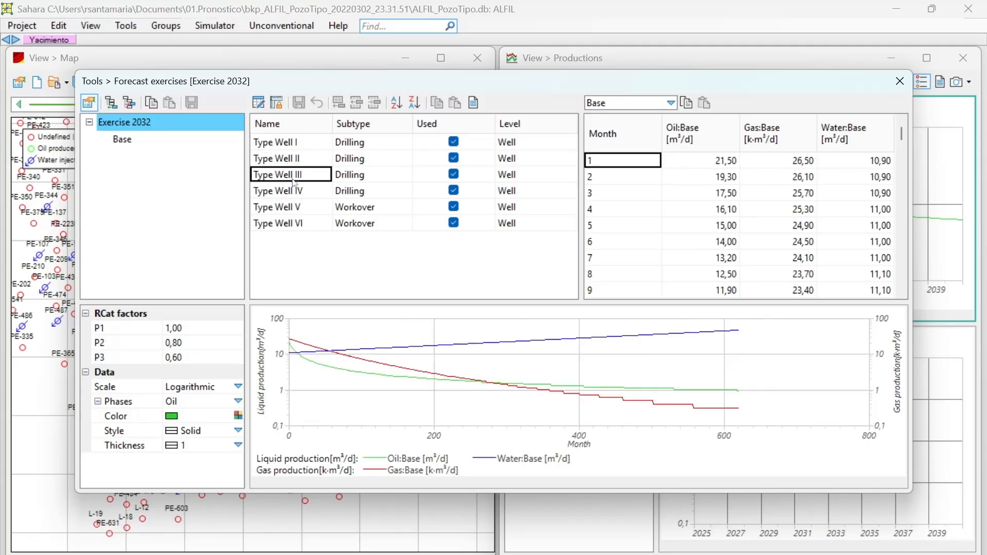
click(293, 192)
click(289, 207)
click(289, 221)
click(290, 177)
click(293, 145)
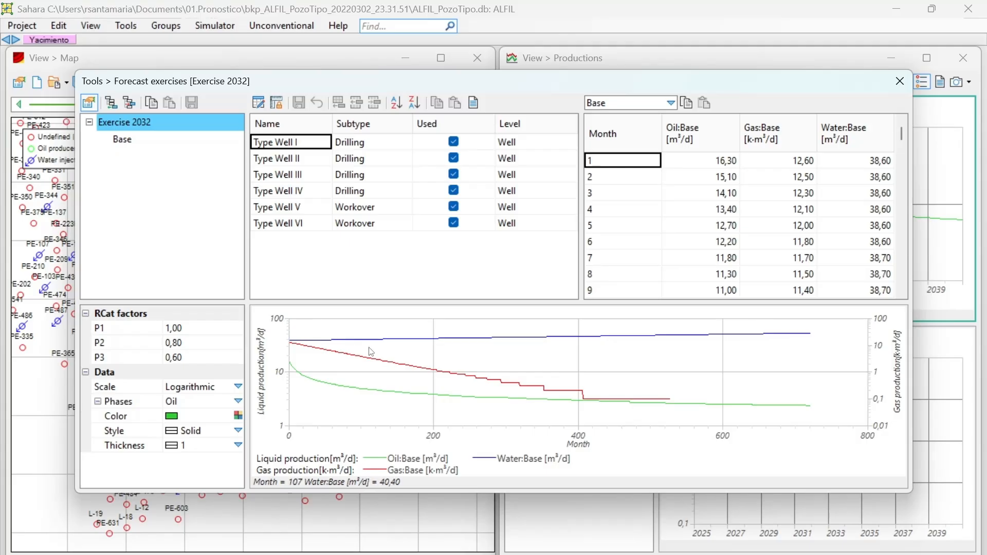
Compare the Base oil, gas and water curves of Type Wells I to V, reading values on the chart
click(300, 162)
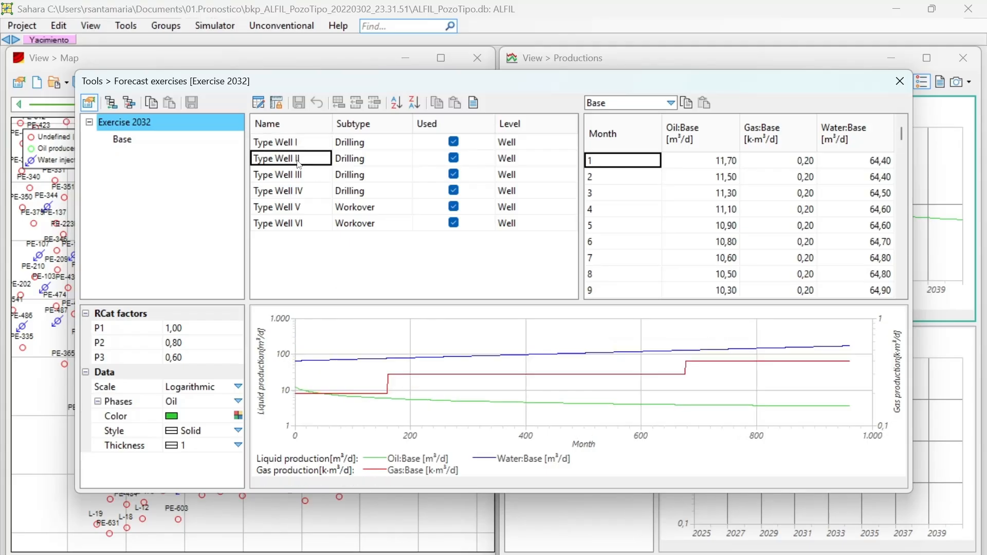
click(297, 145)
click(291, 161)
click(290, 174)
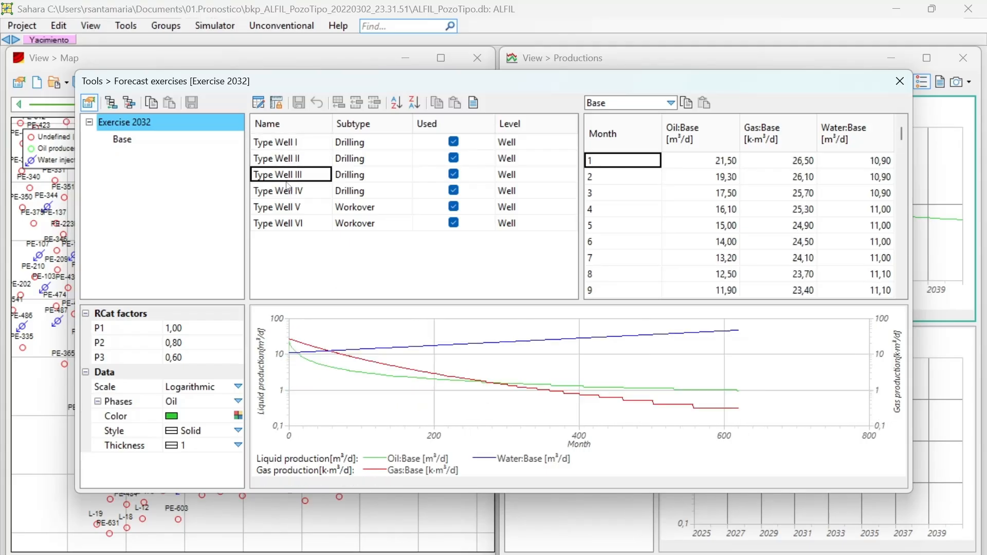
click(289, 190)
click(288, 175)
click(290, 158)
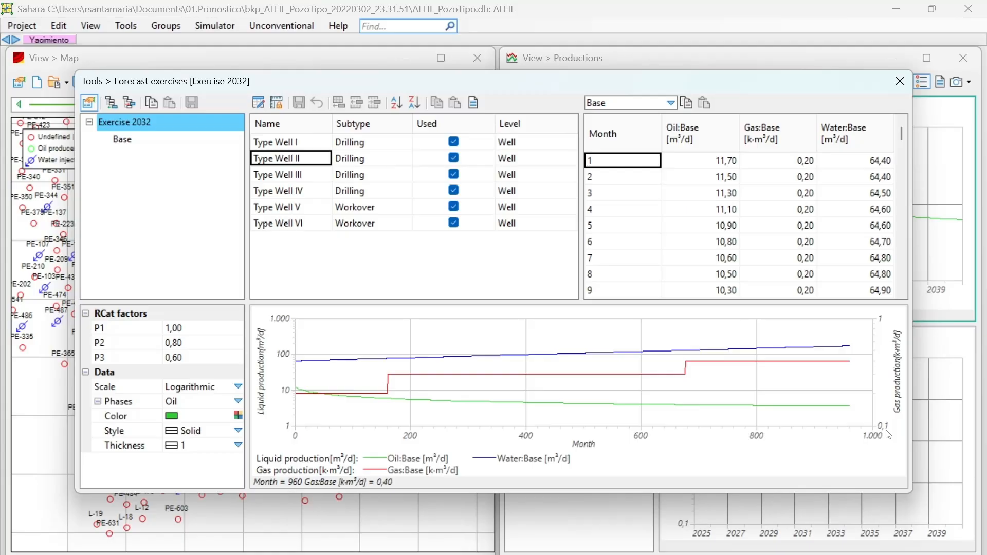
click(294, 175)
click(288, 191)
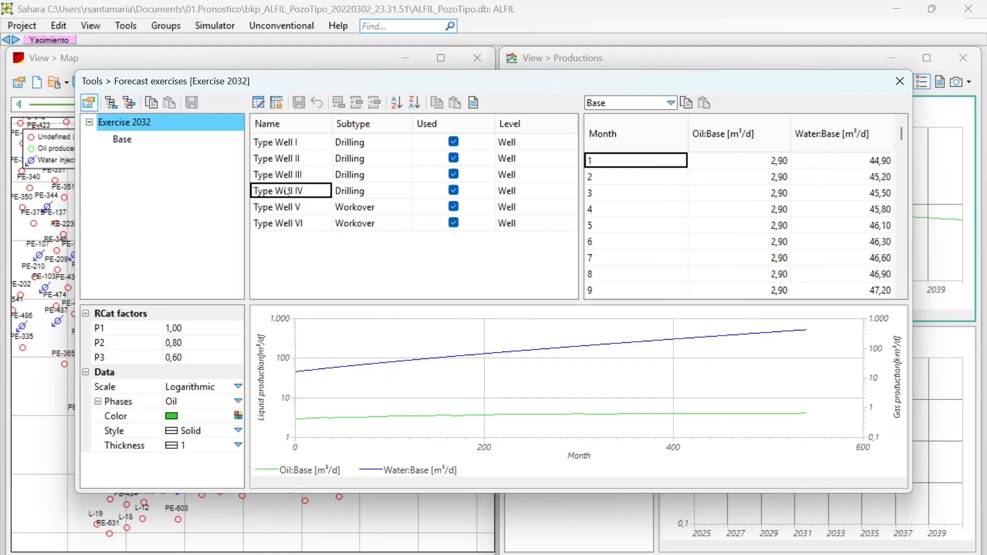
click(287, 211)
click(287, 194)
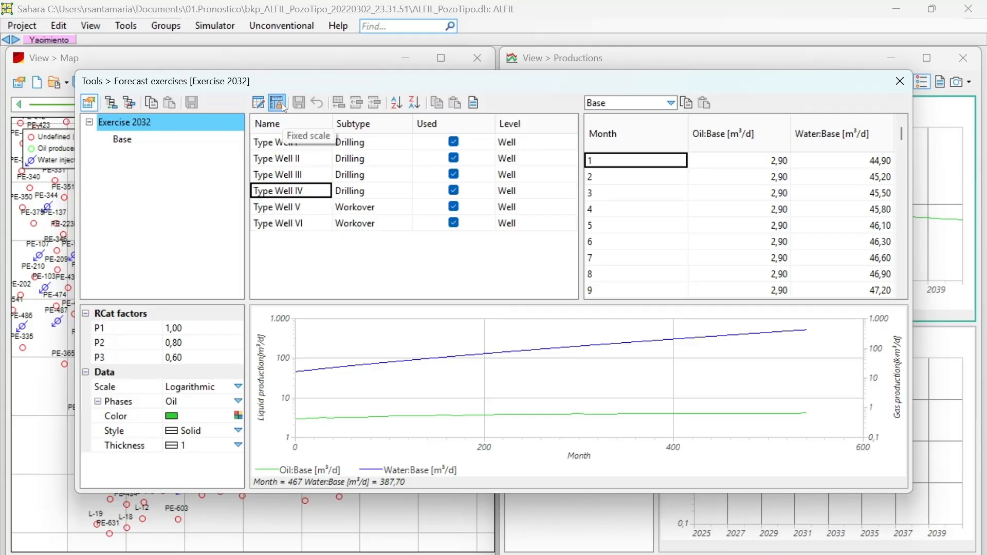
Compare the production curves of Type Wells V, VI, IV, III, II and I with the chart's fixed scale on
click(285, 210)
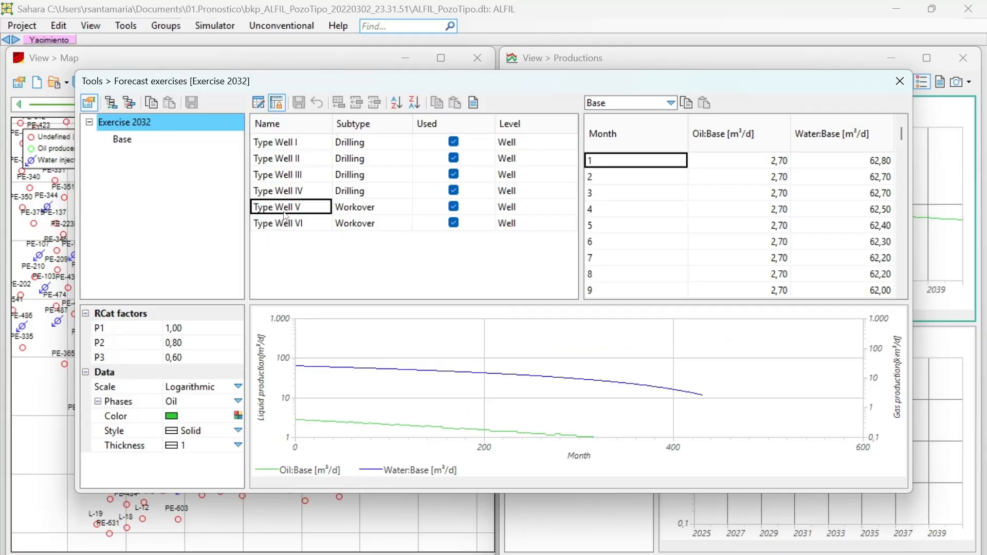
click(283, 223)
click(279, 194)
click(278, 173)
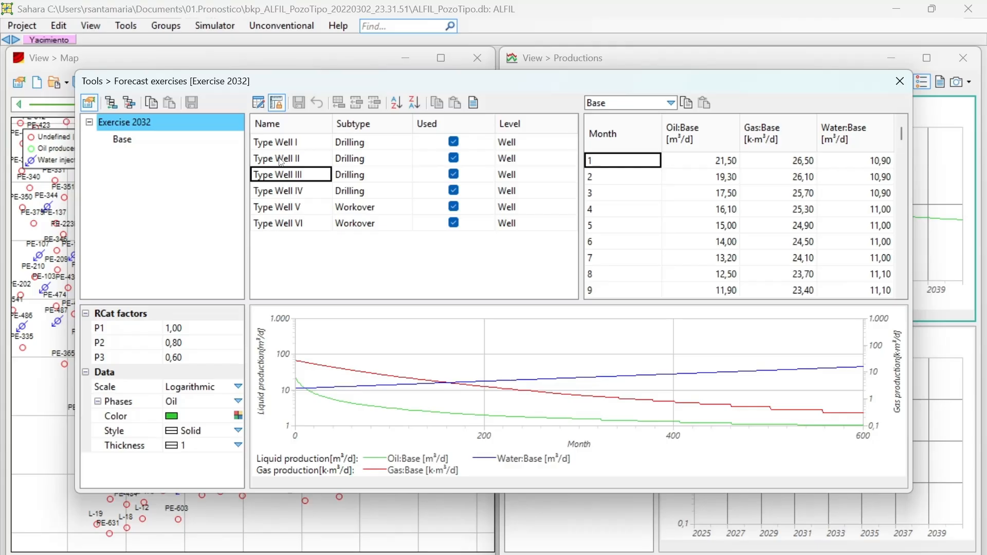
click(281, 160)
click(289, 144)
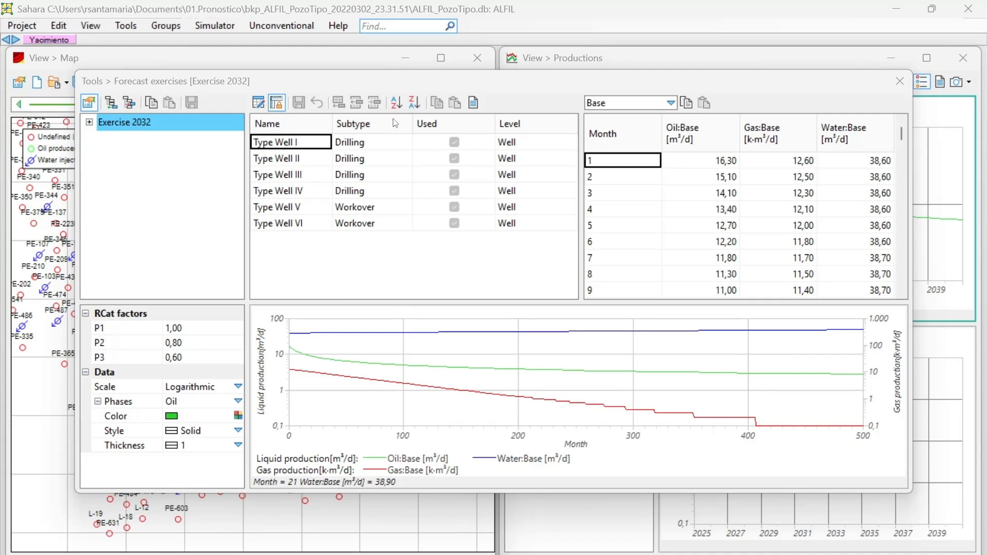
Check the subtype and used status of the type wells and the monthly productions of Type Well III
click(367, 146)
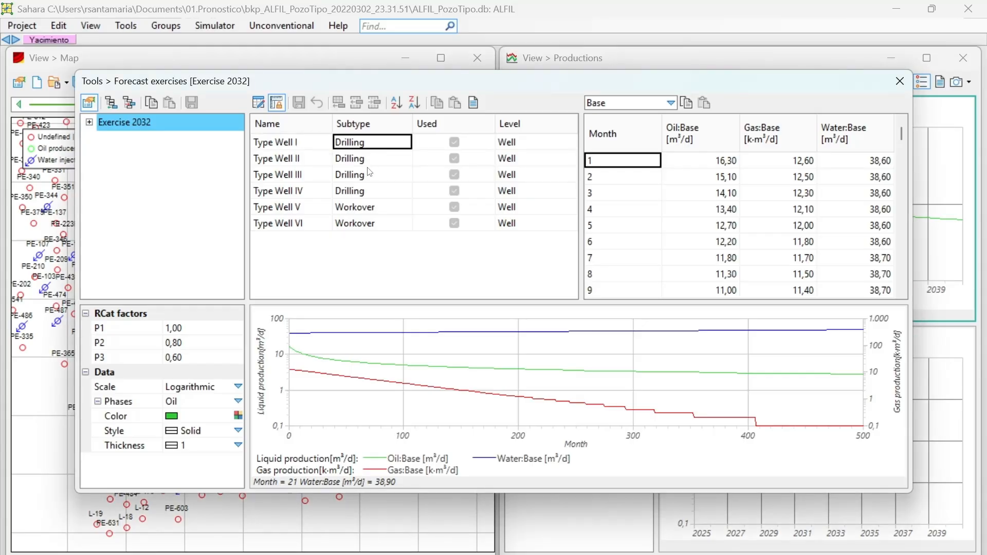
click(447, 141)
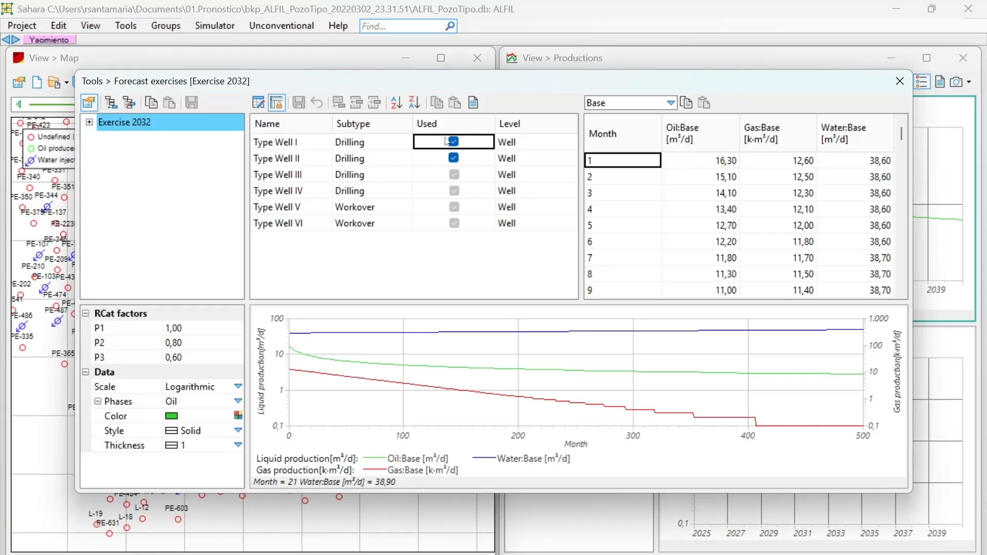
click(452, 175)
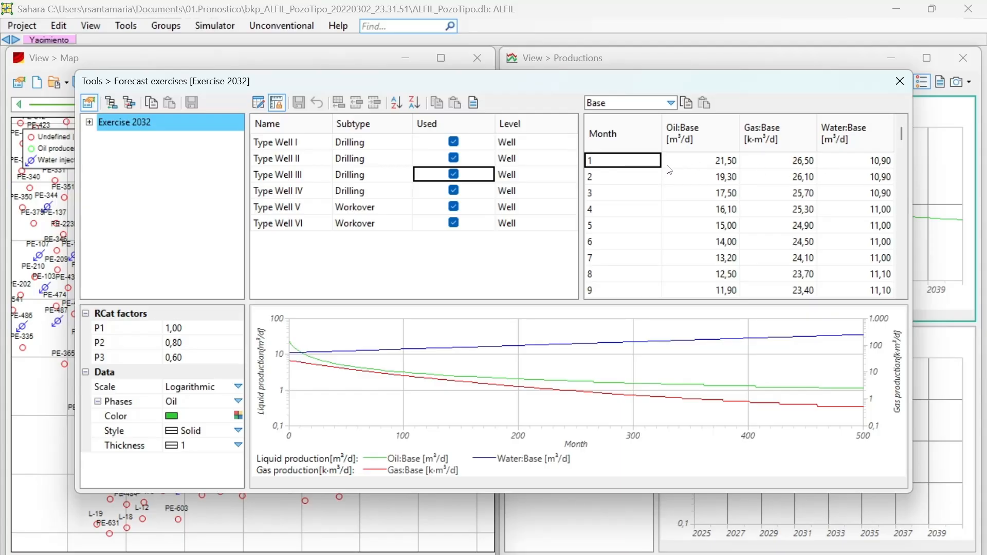
scroll(661, 278, down, 1)
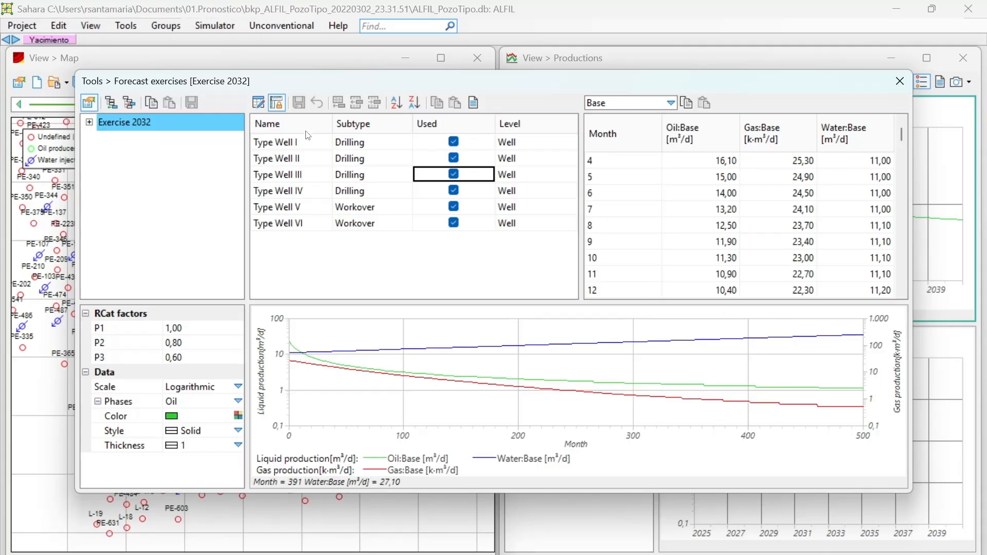
Enable editing of the type well table and look through its type wells
click(258, 104)
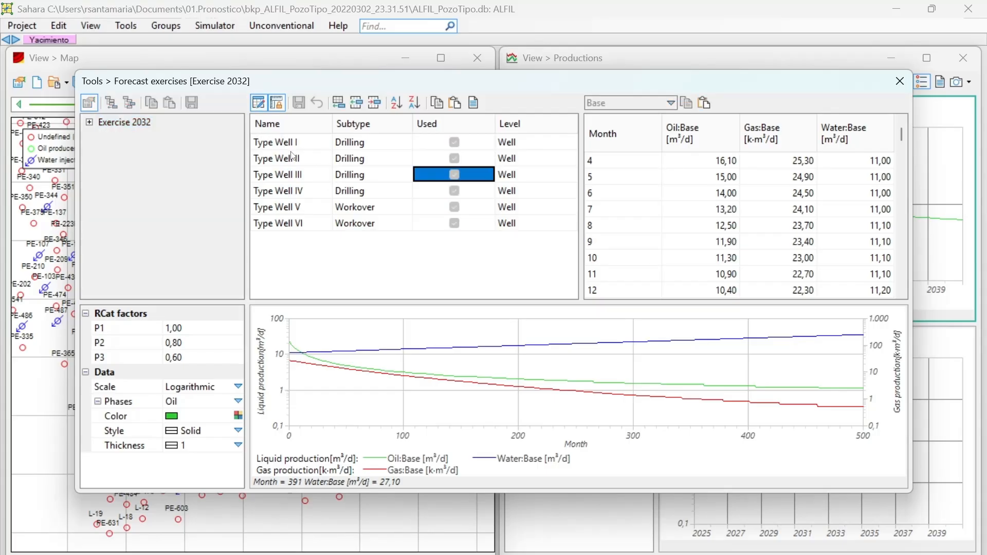
click(293, 147)
click(303, 159)
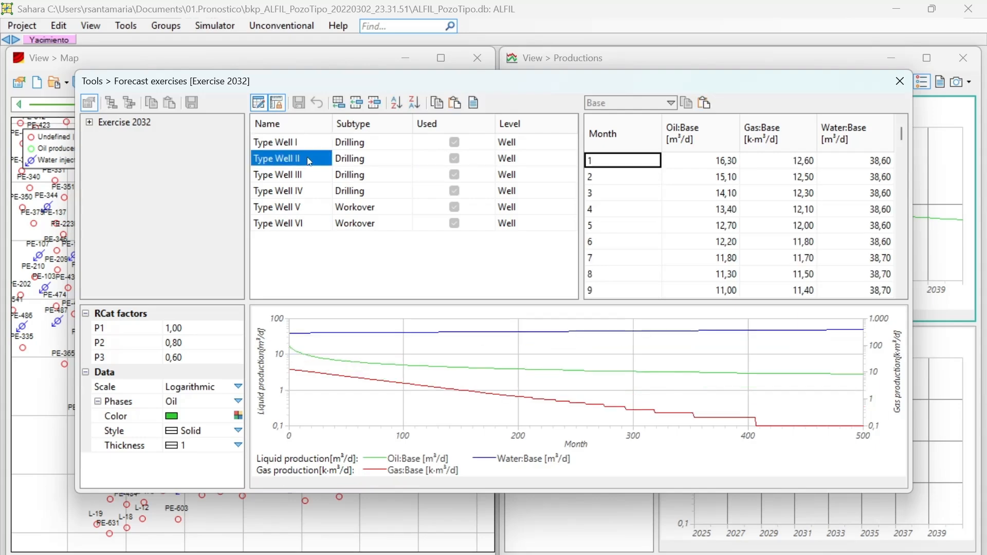
click(305, 176)
click(301, 191)
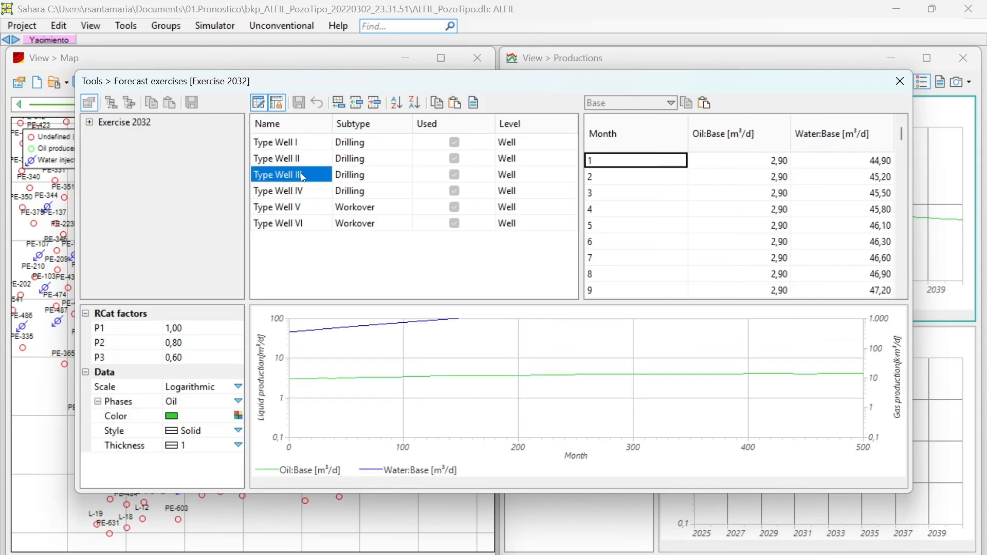
click(299, 144)
click(302, 159)
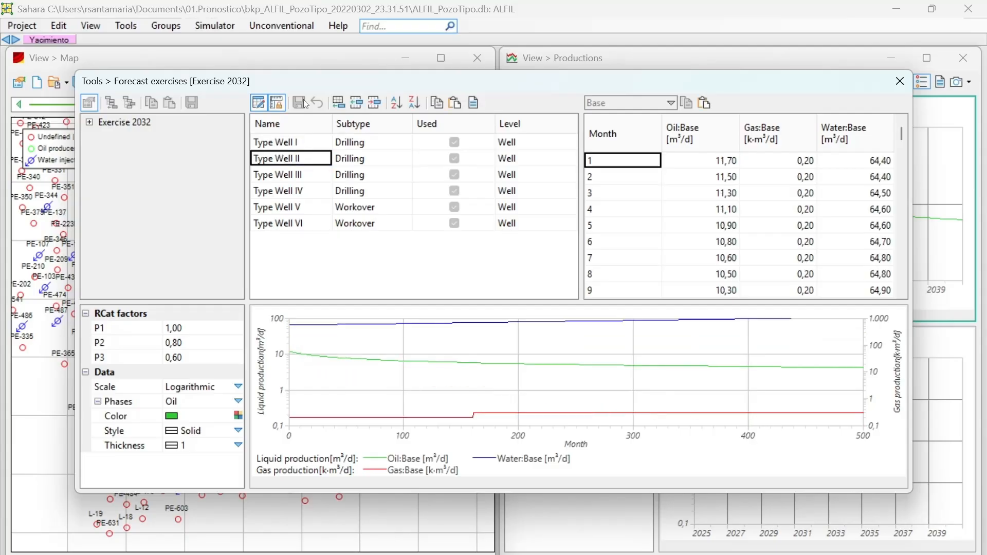
click(309, 225)
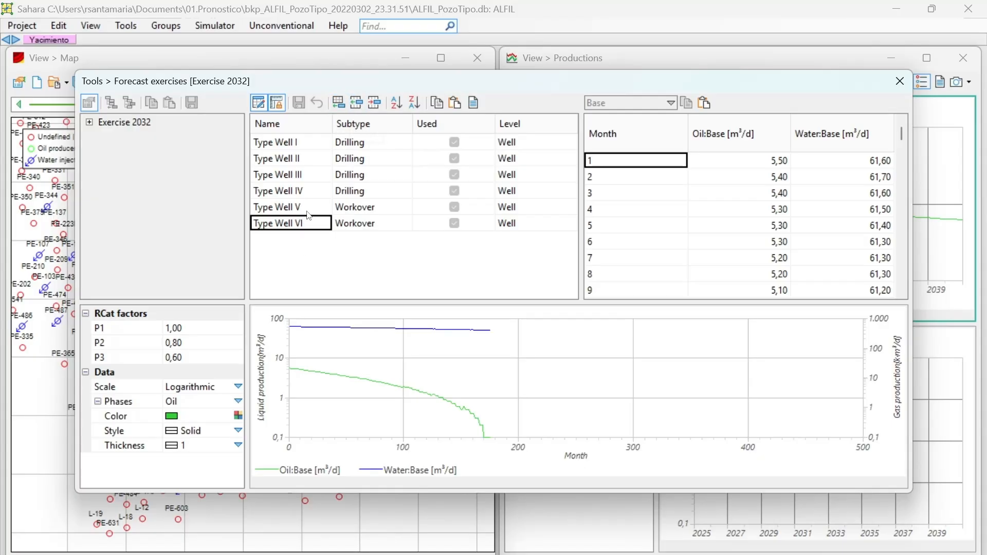
Insert a new type well row before Type Well IV and add another one at the end of the table
key(Up)
key(Up)
click(361, 110)
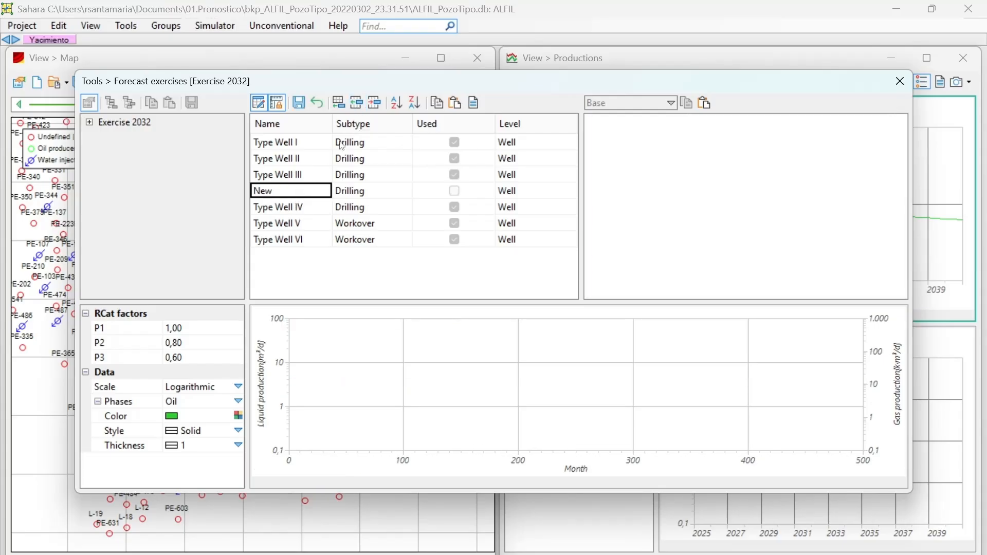
click(341, 104)
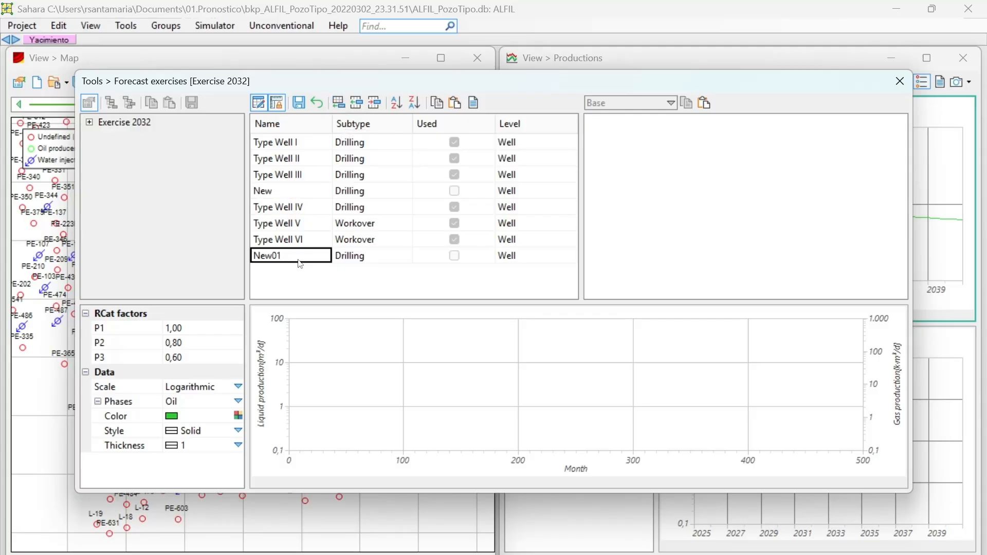
Delete the new type well row at the end of the table and rename the remaining new row as Type Well New
click(373, 105)
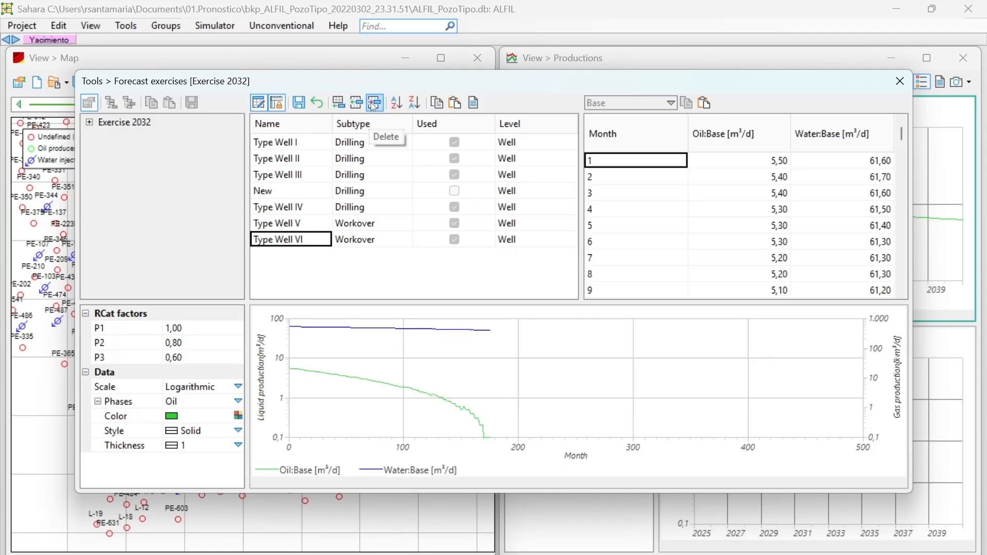
click(310, 191)
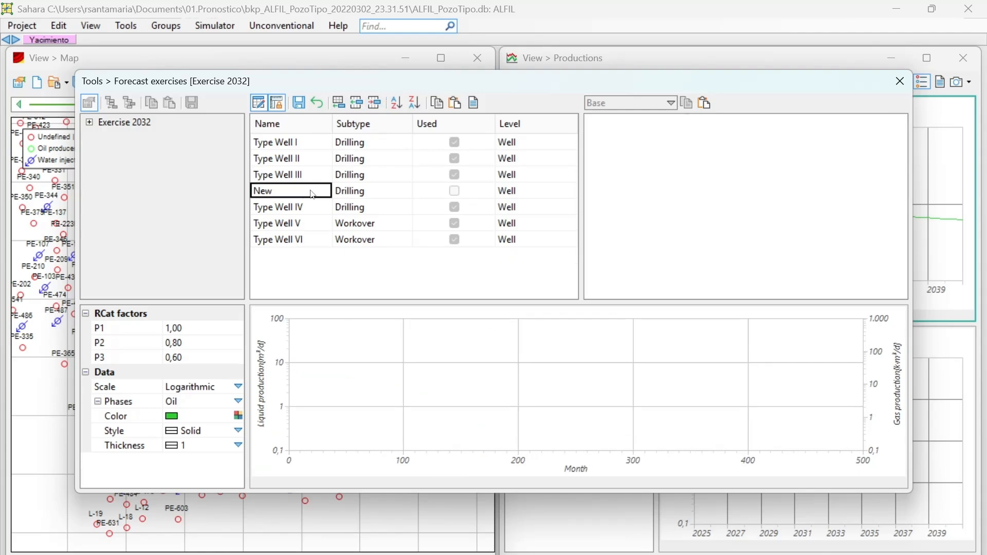
click(312, 191)
text(T)
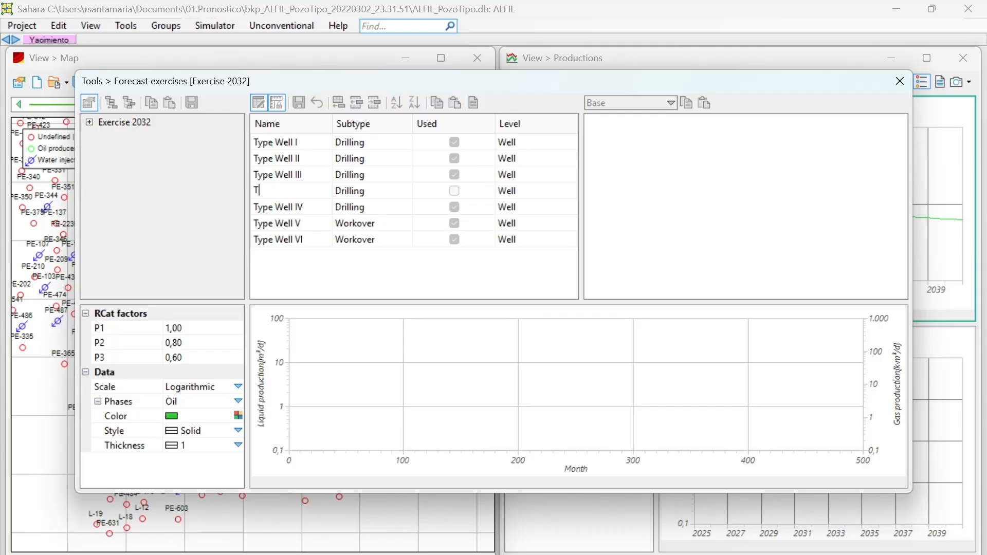
text(ype Wlll New)
Choose Drilling as the subtype of Type Well New and check its used status
click(376, 196)
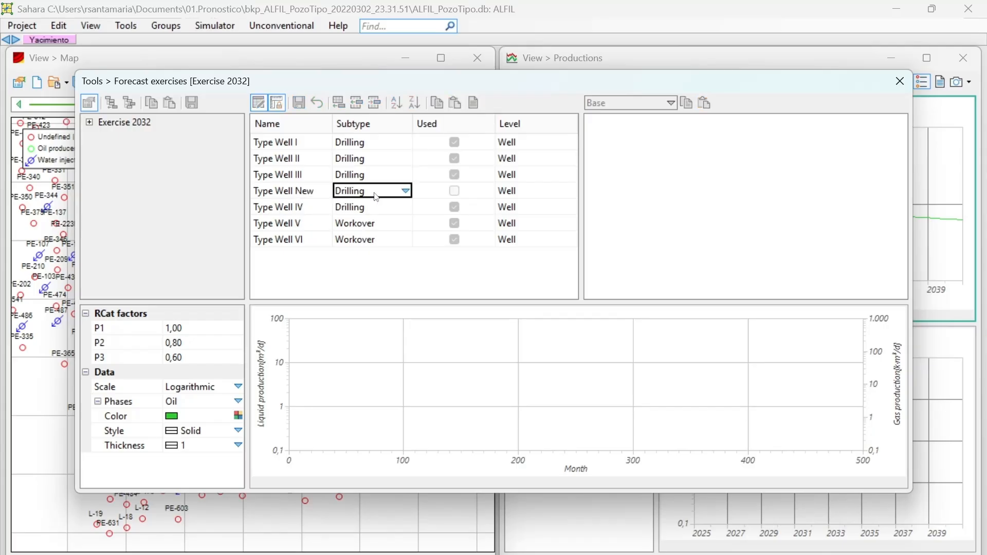
click(399, 190)
click(399, 190)
click(396, 189)
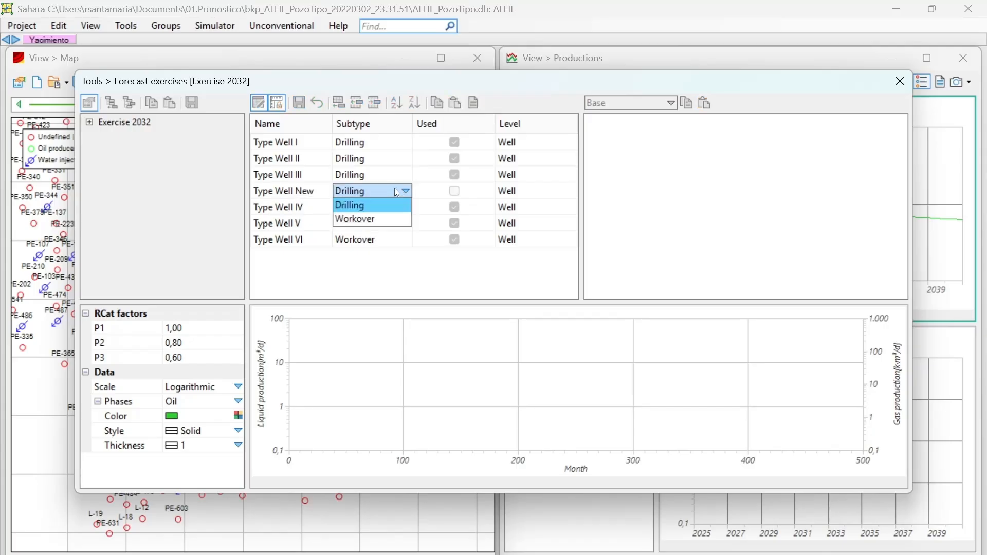
click(399, 205)
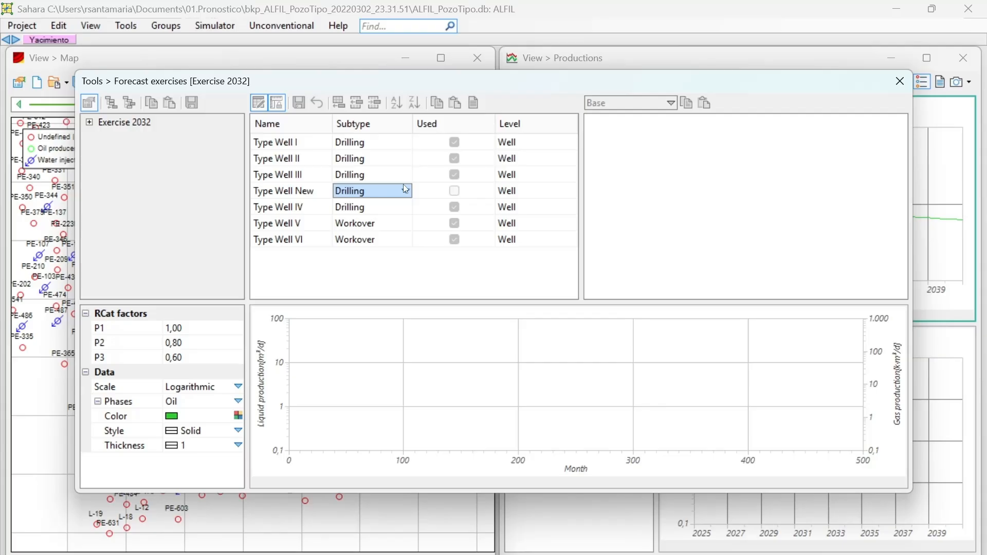
click(457, 194)
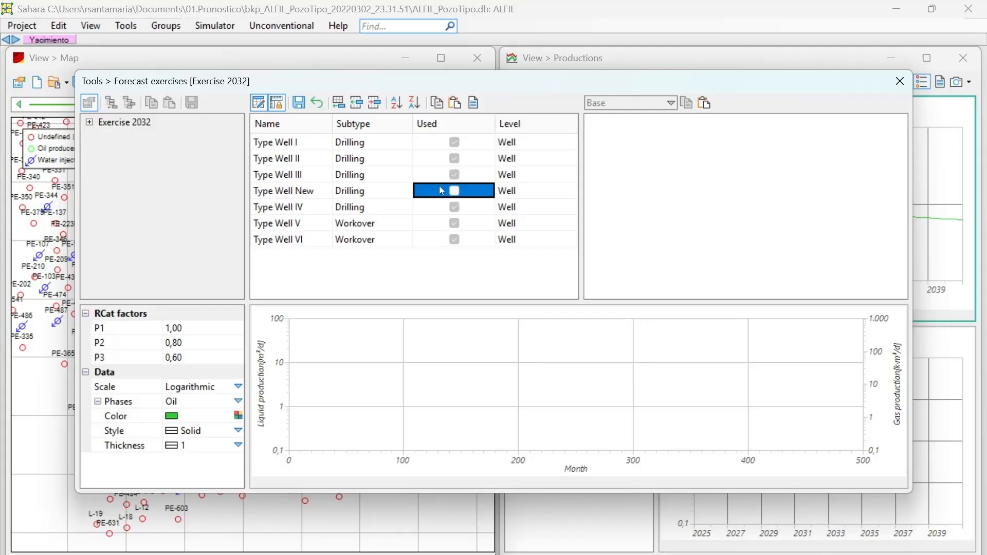
Sort the type wells by name in ascending and descending order, finishing with ascending
click(318, 197)
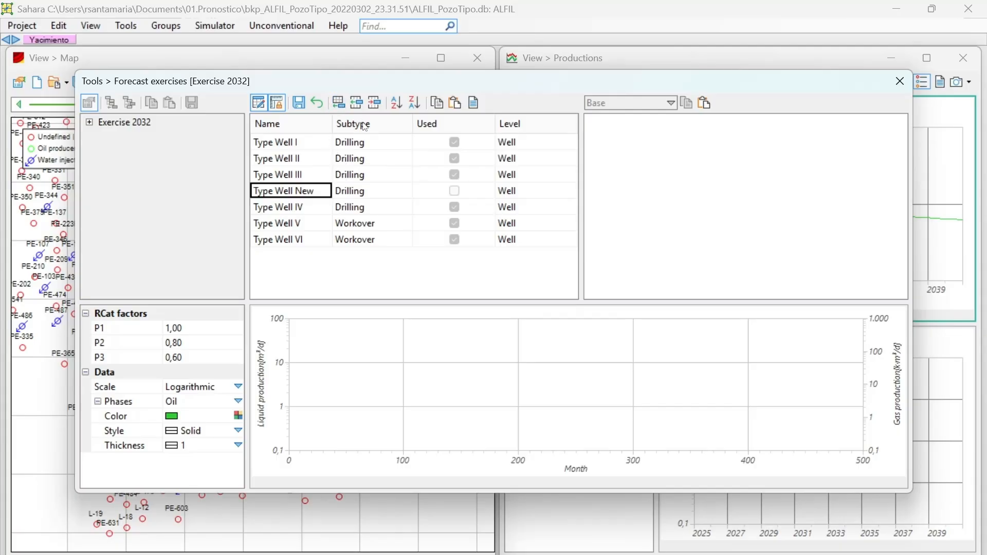
click(396, 103)
click(331, 143)
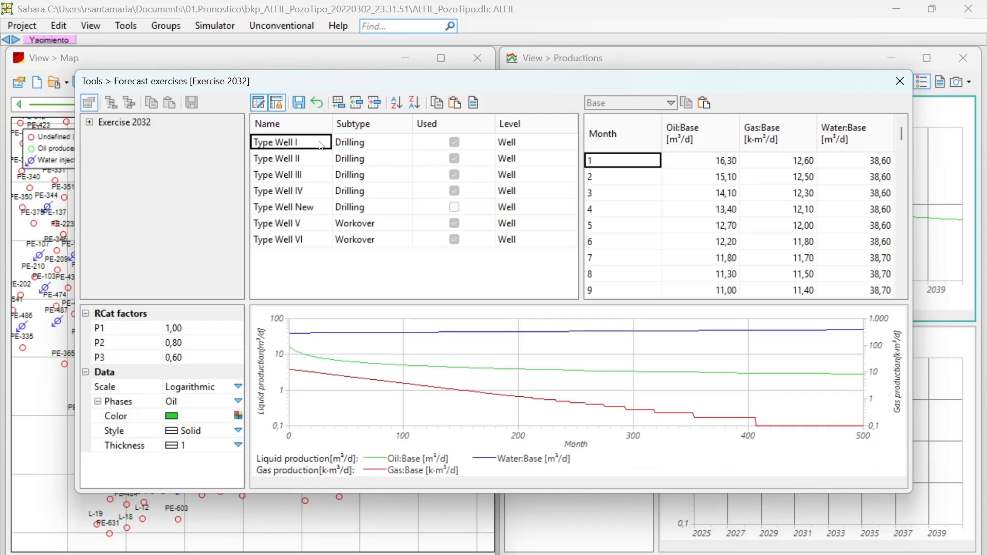
click(415, 103)
click(400, 103)
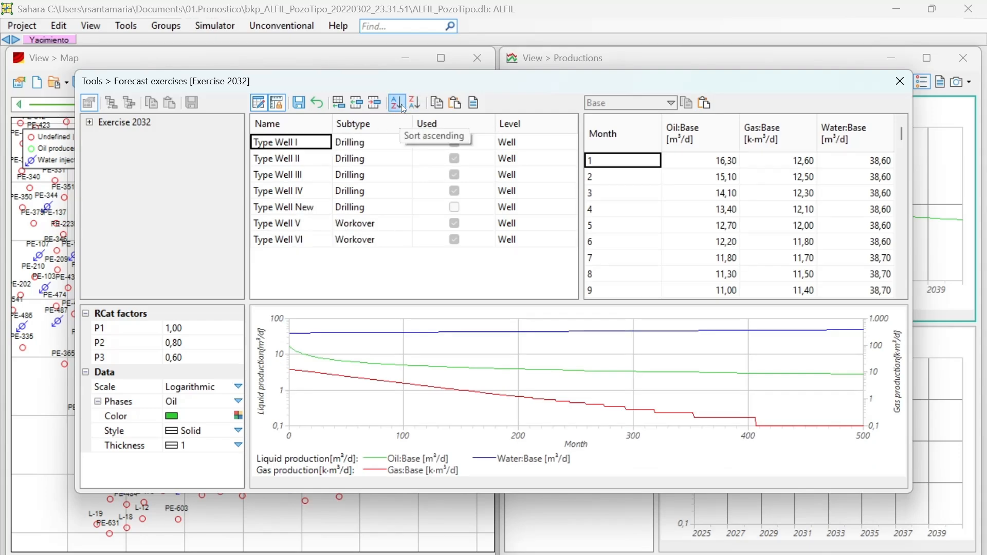
click(414, 103)
click(404, 104)
click(415, 103)
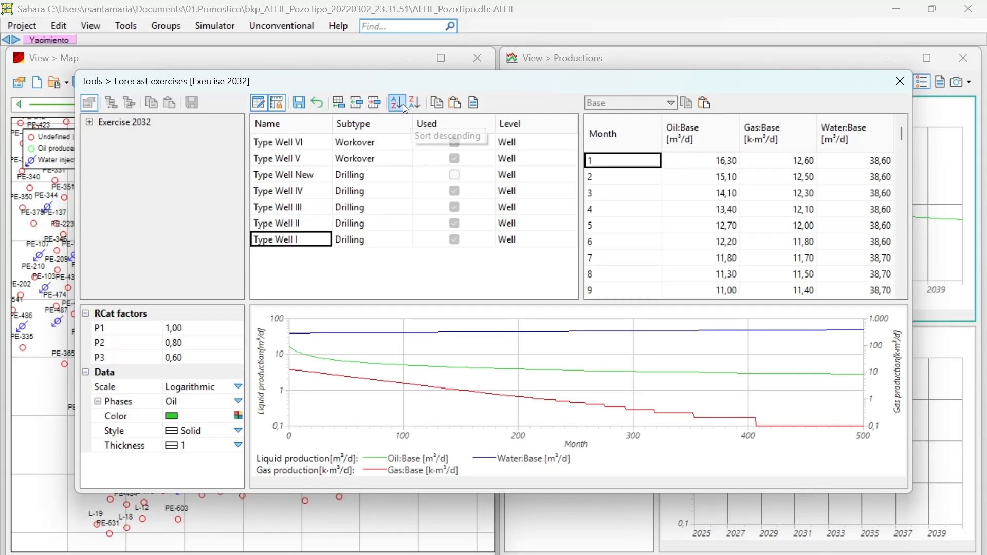
click(403, 104)
click(415, 103)
click(400, 103)
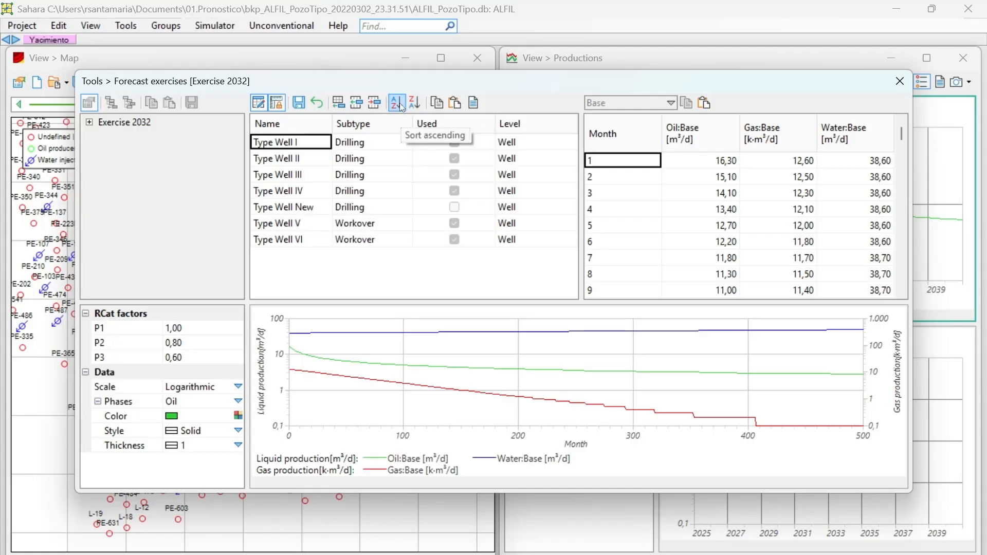
Copy the type well table of Exercise 2032, then finish editing it and save the changes
click(363, 144)
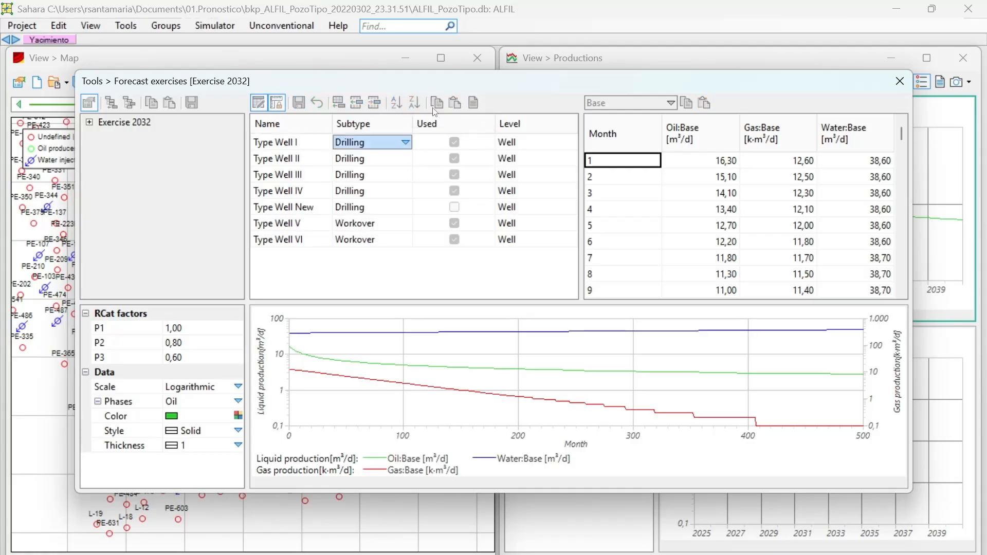
click(262, 139)
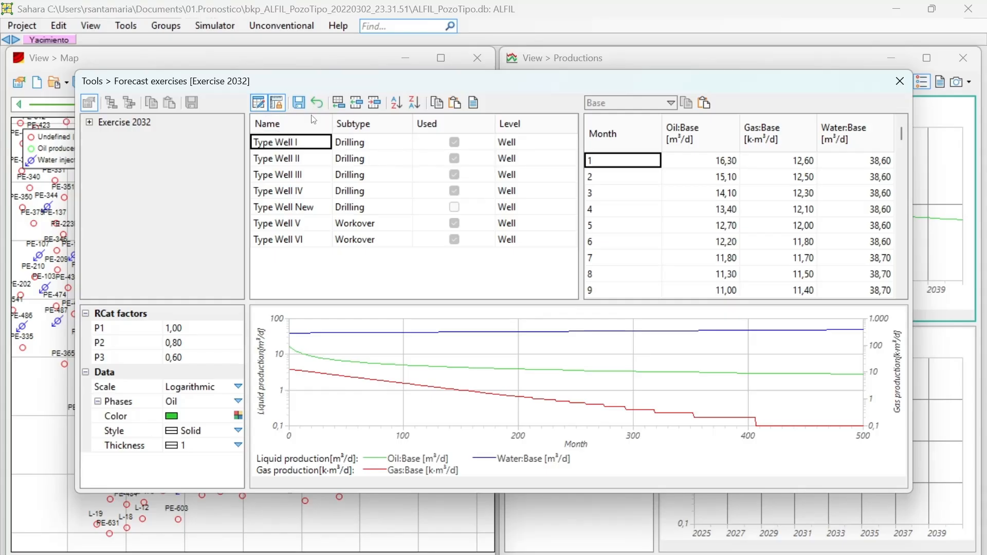
click(309, 208)
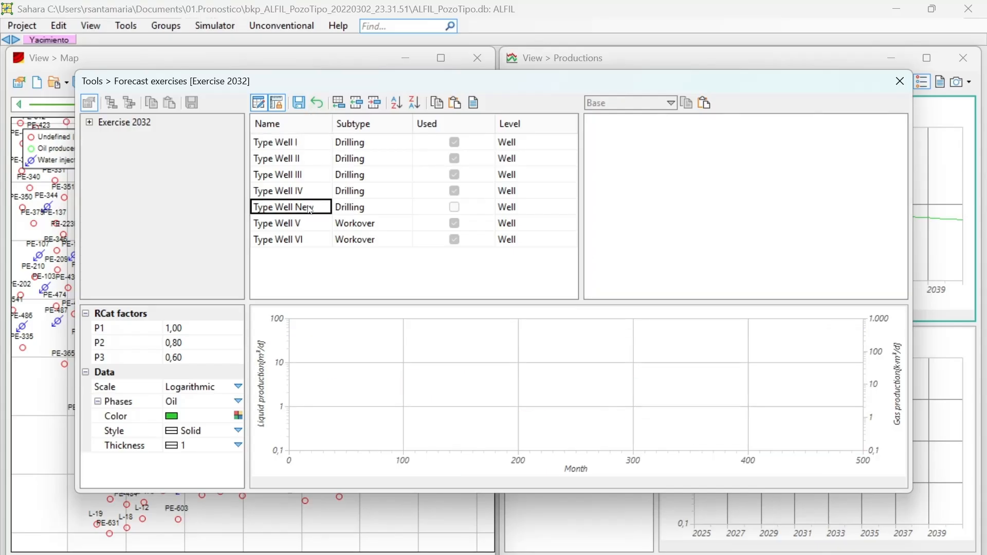
click(294, 150)
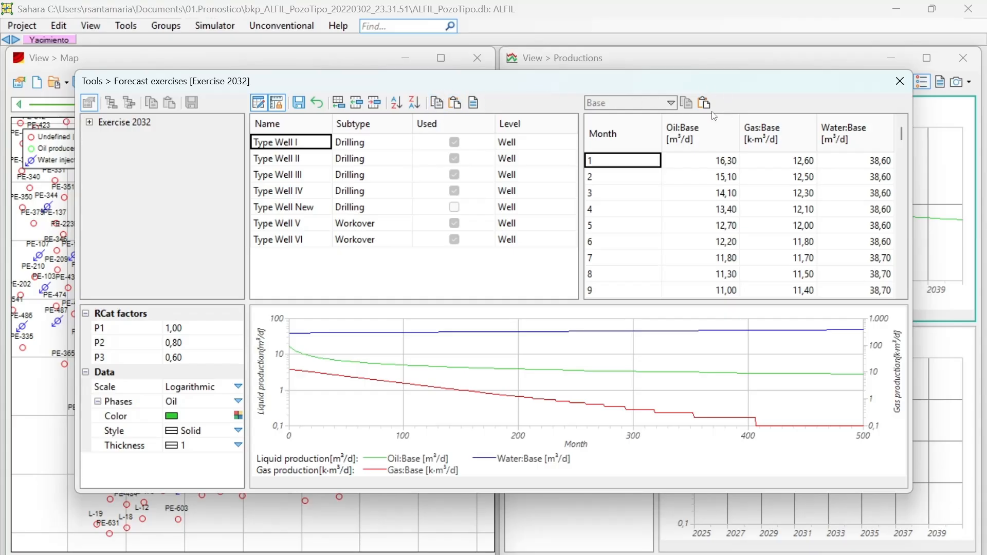
click(437, 105)
click(255, 106)
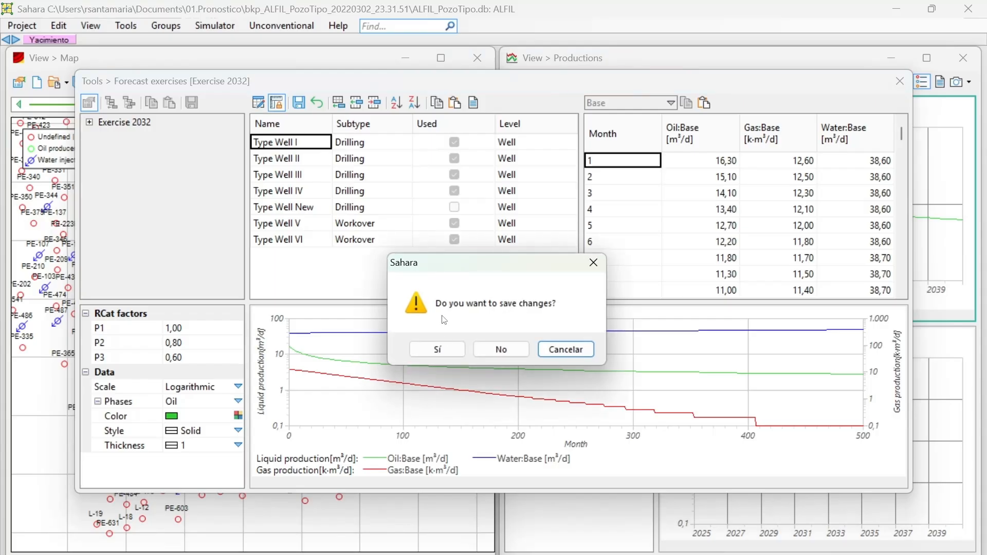
click(437, 349)
Expand Exercise 2032 and add a new exercise named Test Exercise
click(90, 121)
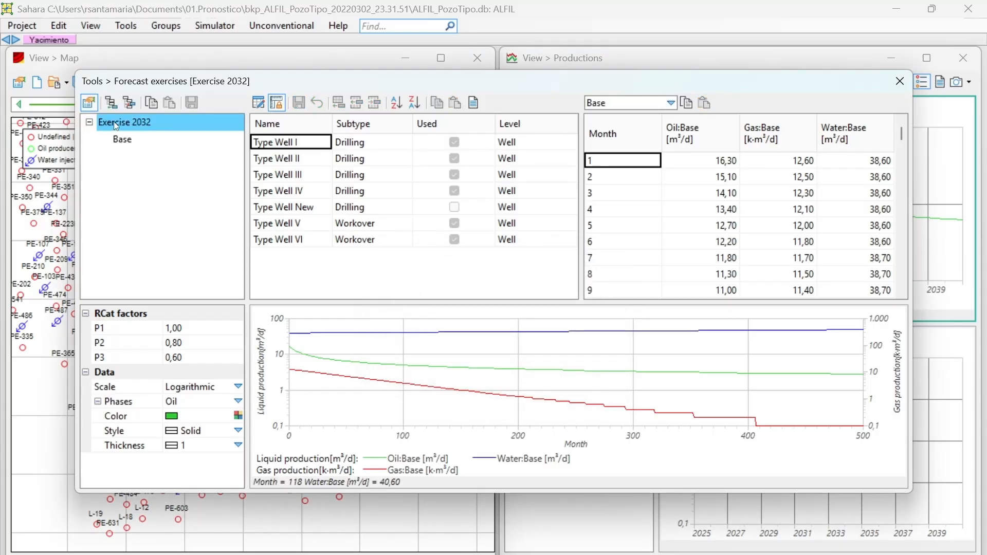
right_click(113, 122)
click(164, 178)
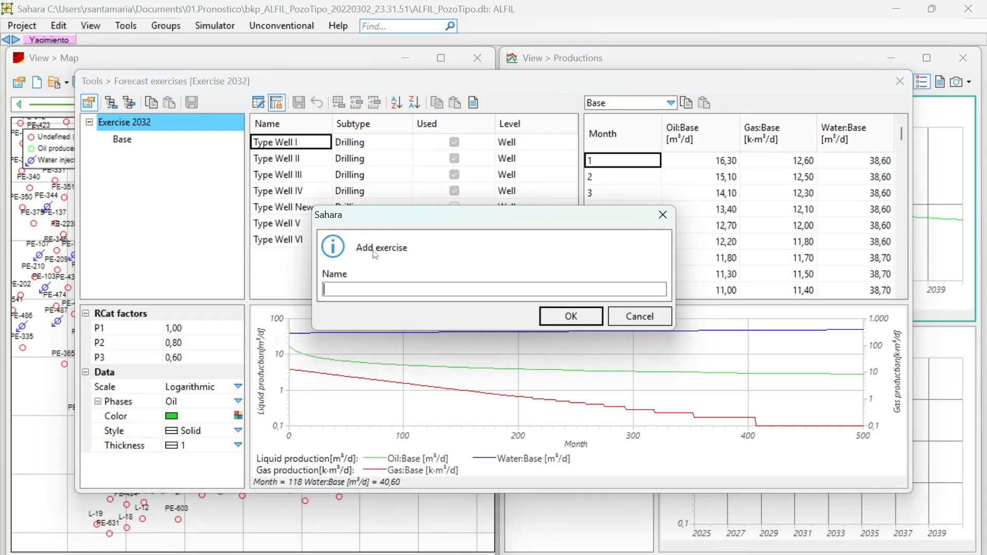
text(Test Exercise)
click(541, 317)
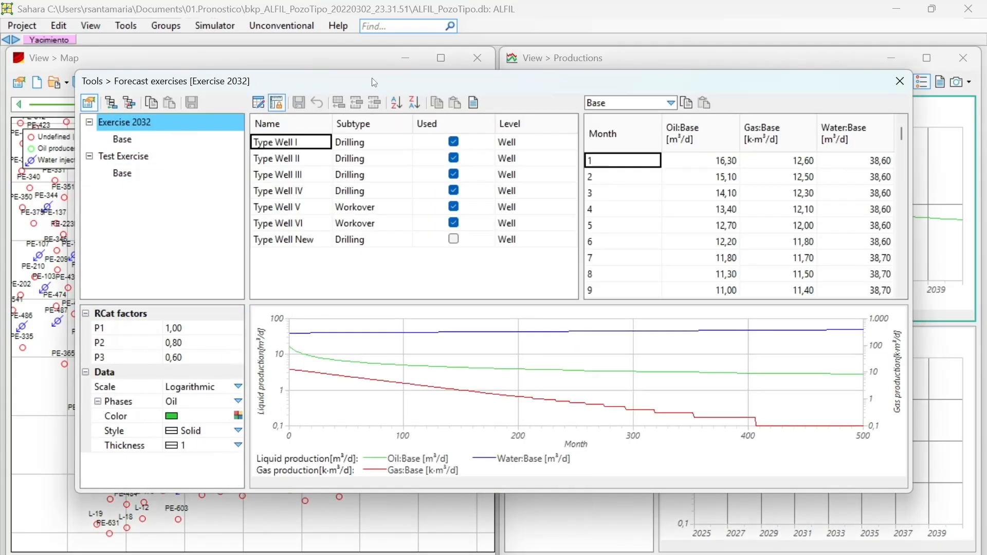
Copy Exercise 2032's type well table in editing mode and leave the editing mode
click(259, 103)
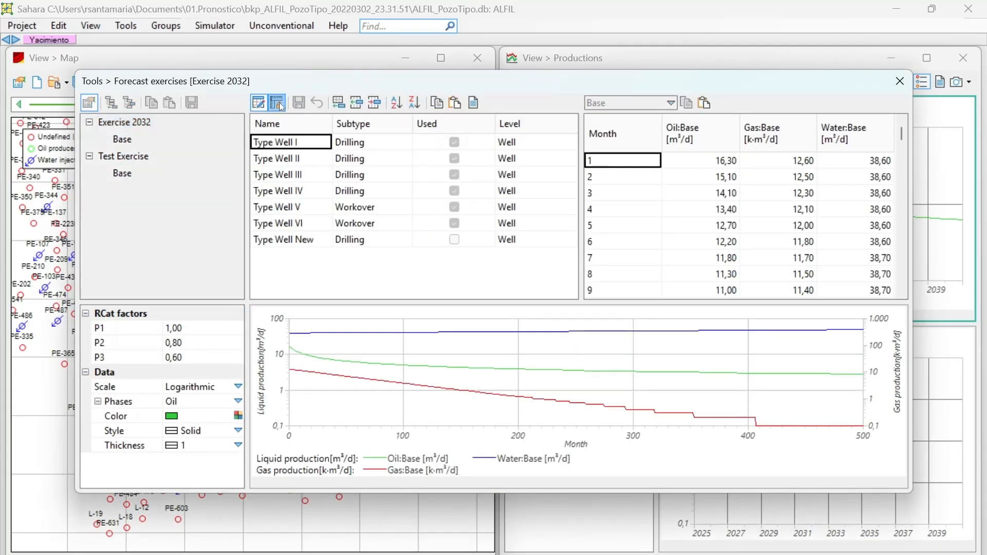
click(259, 103)
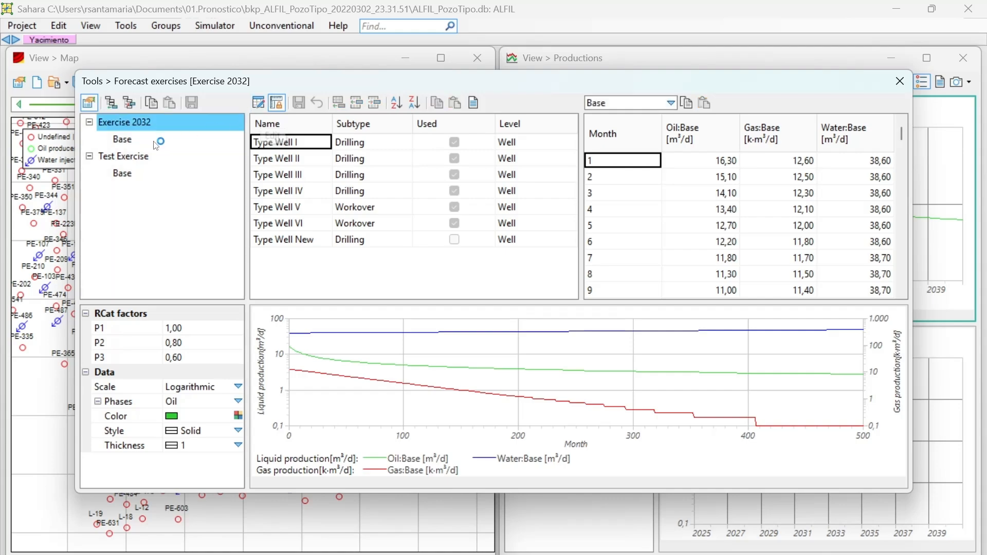
click(130, 159)
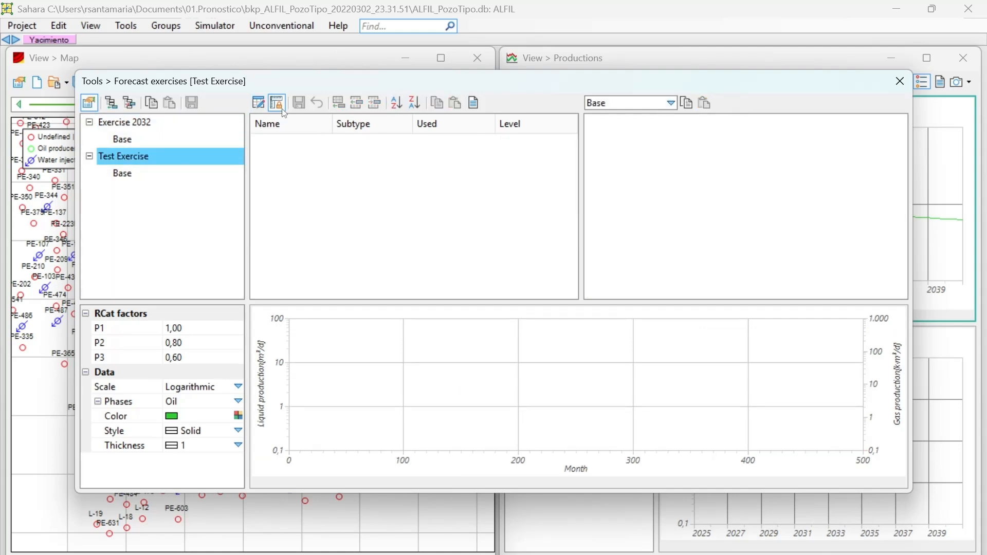
click(131, 128)
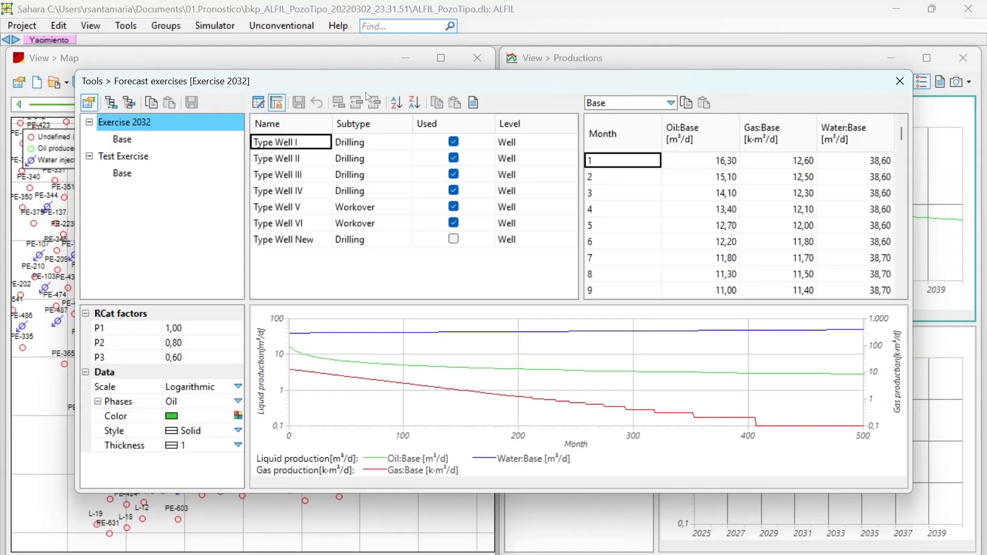
click(263, 105)
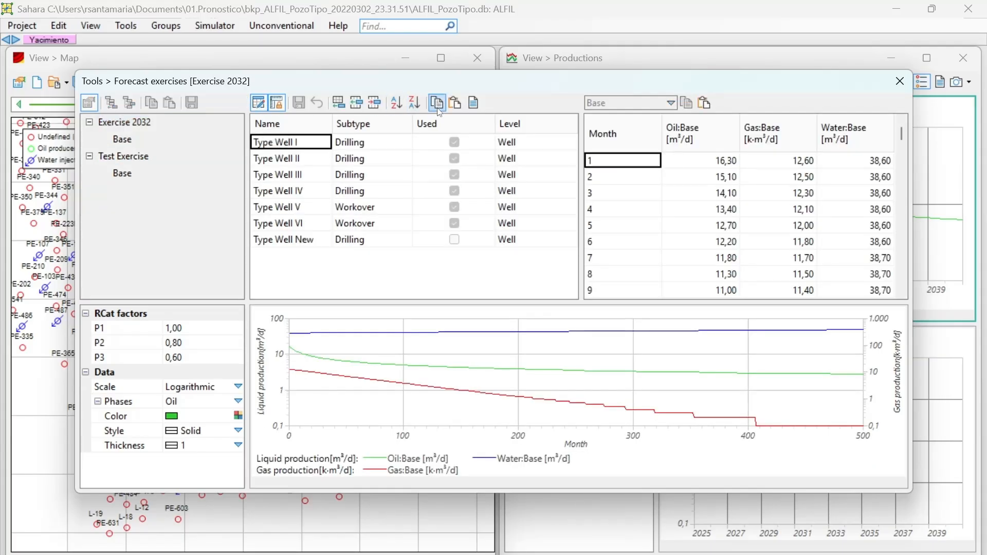
click(259, 103)
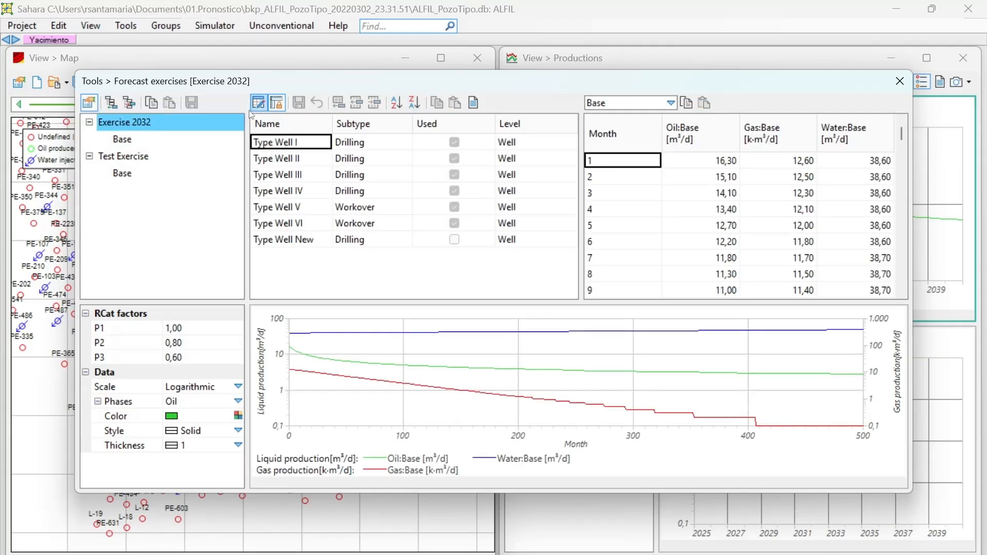
Enable editing for Test Exercise and paste the copied type wells, accepting the deletion of its existing well types and alternatives
click(159, 156)
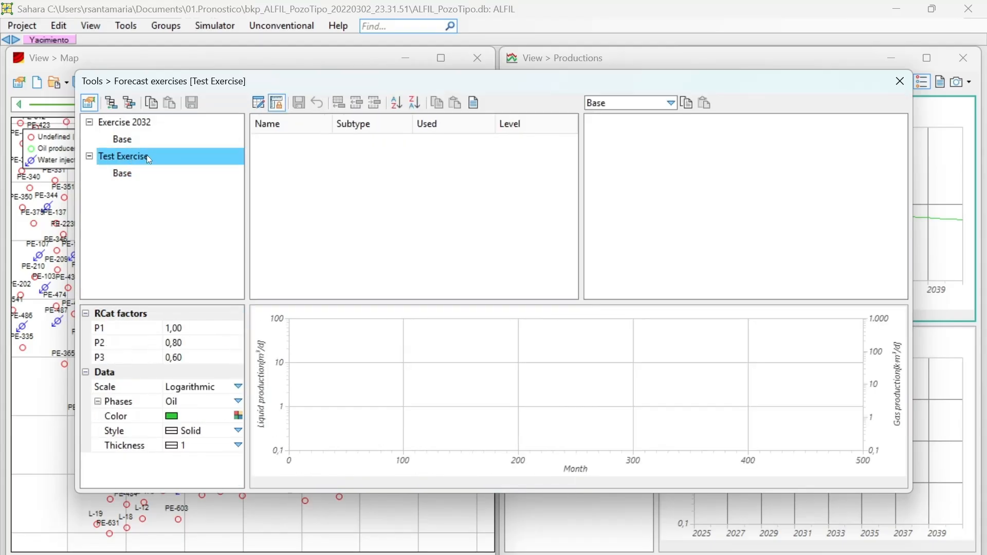
click(259, 103)
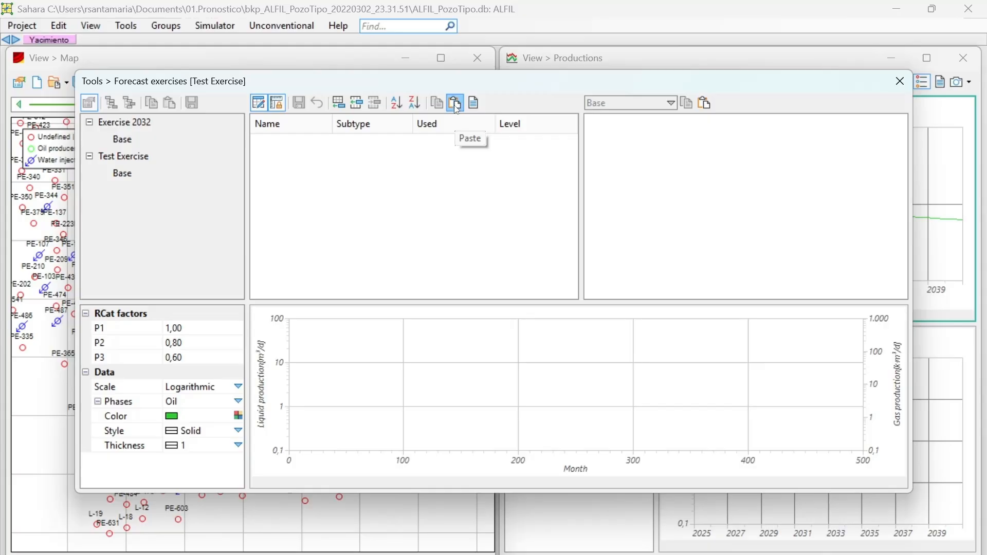
click(456, 106)
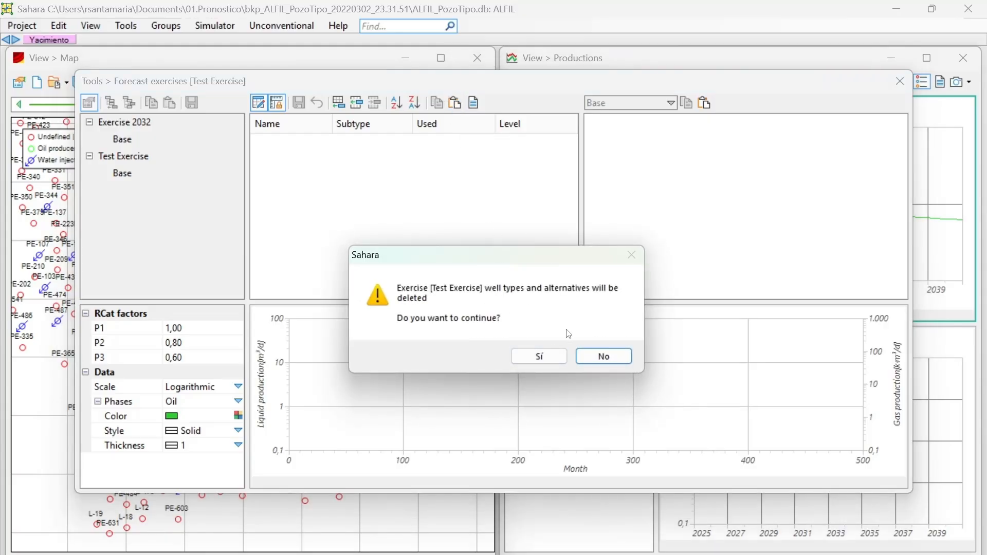
click(544, 360)
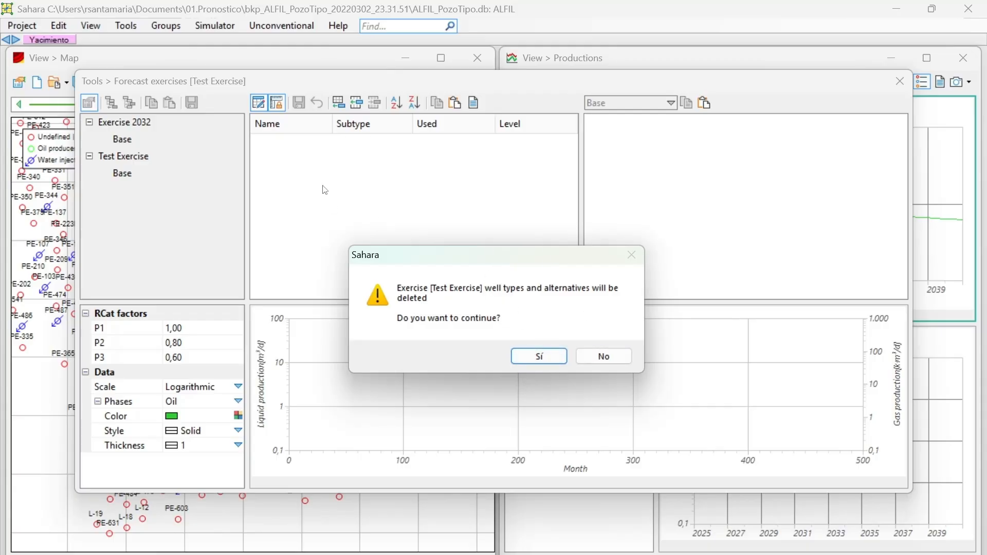
click(535, 357)
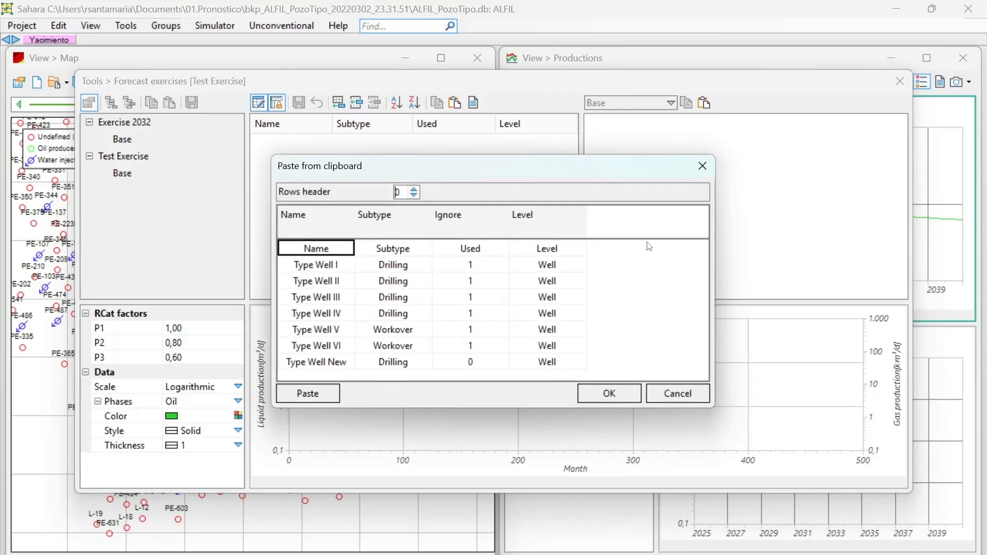
Import the pasted type wells with one header row, using the Name, Subtype and Level columns and ignoring Used, and finish editing
click(322, 216)
click(456, 219)
click(536, 219)
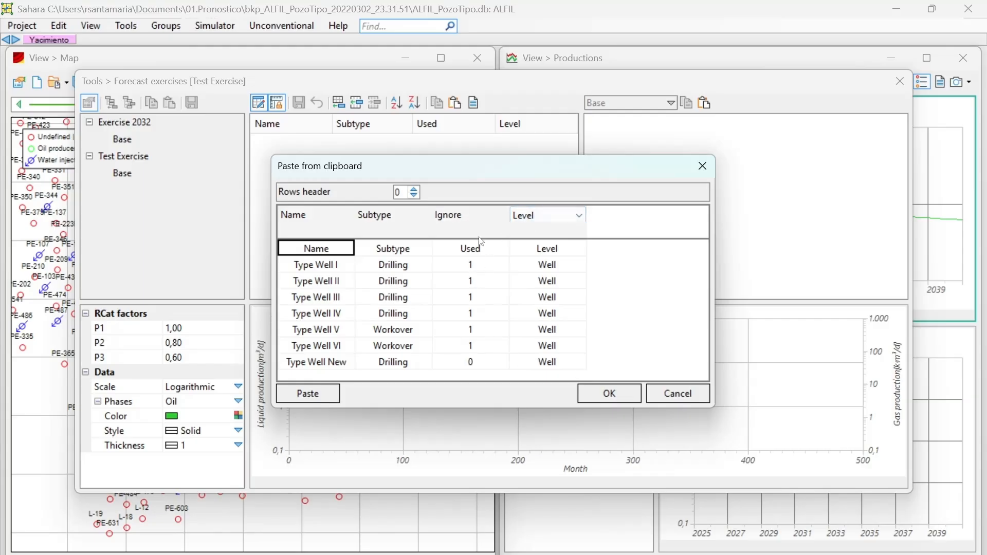
click(414, 188)
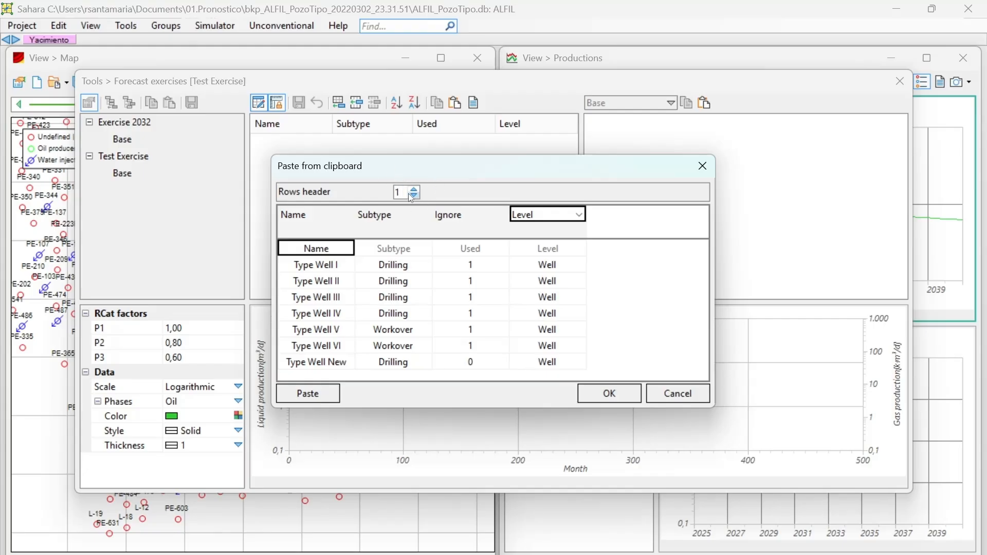
click(632, 391)
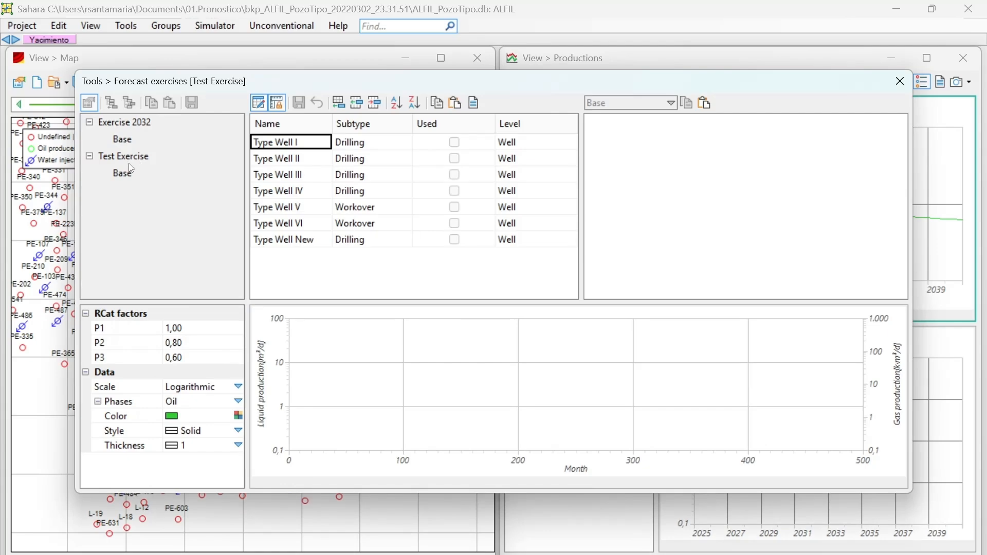
click(260, 107)
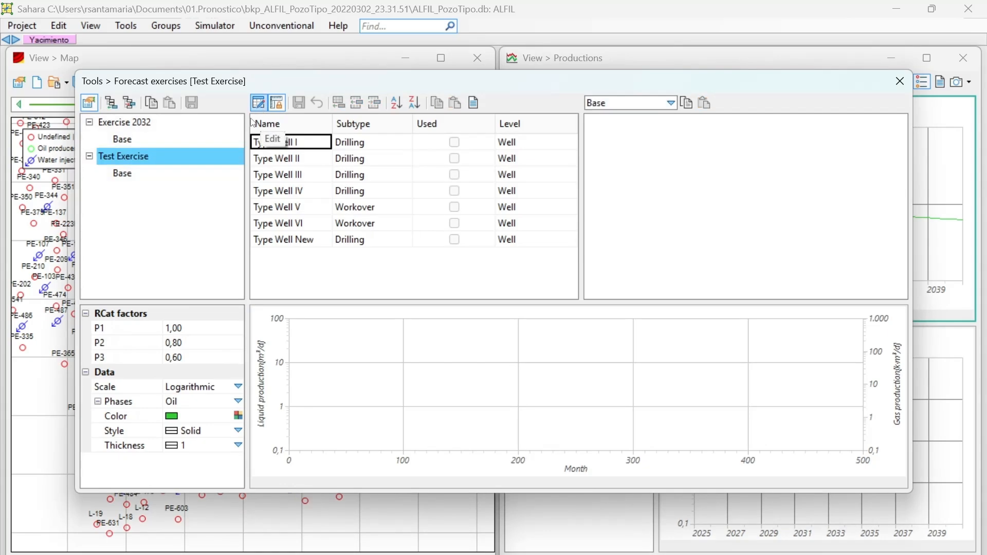
Compare the type wells and forecast data of Exercise 2032 with those of Test Exercise
click(130, 124)
click(129, 150)
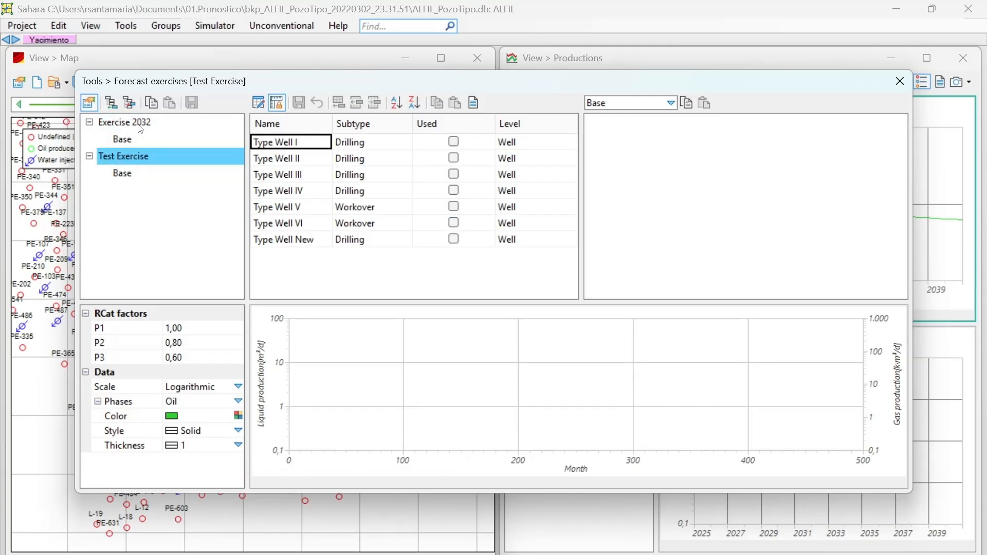
click(141, 126)
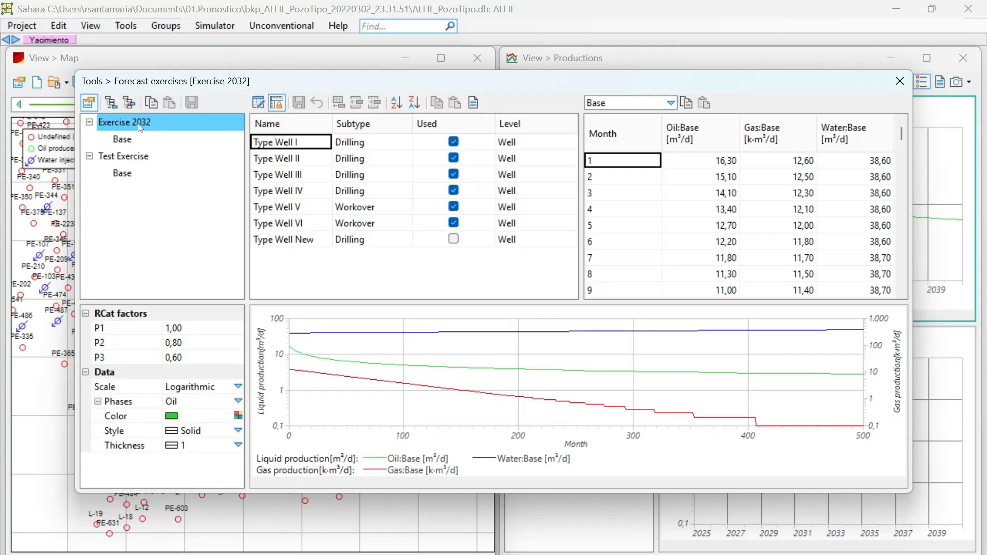
click(130, 154)
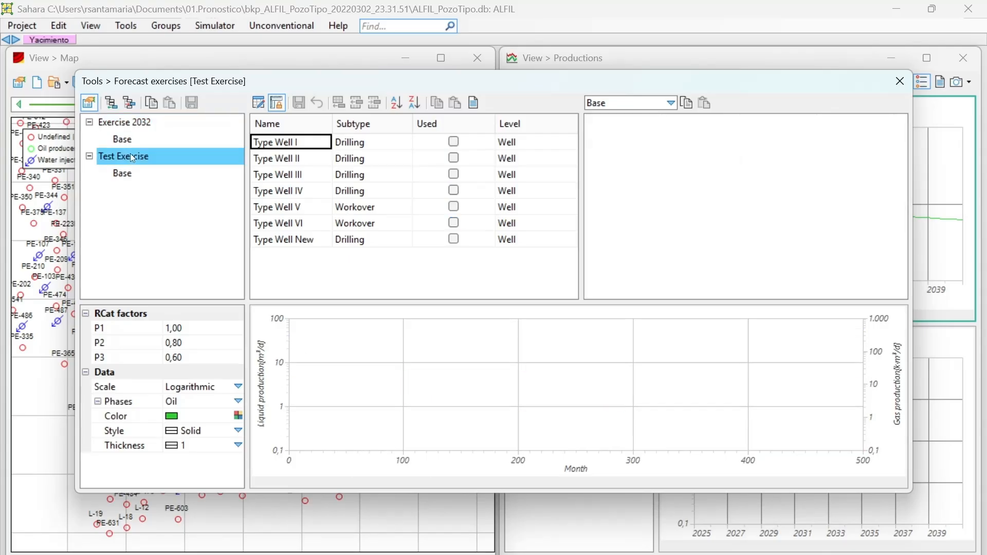
Copy Type Well I's Base forecast in Exercise 2032, enable editing and paste it into Type Well New
click(118, 124)
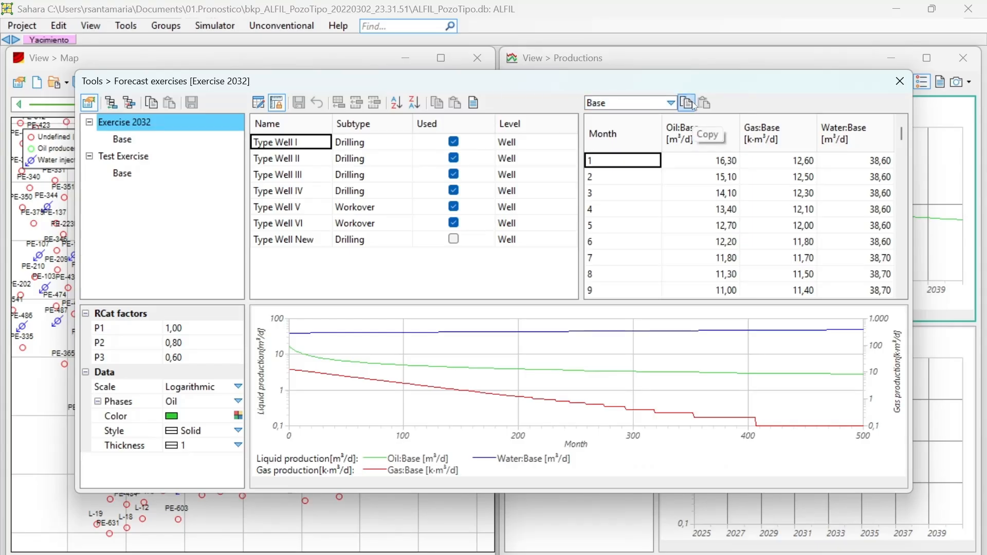
click(264, 105)
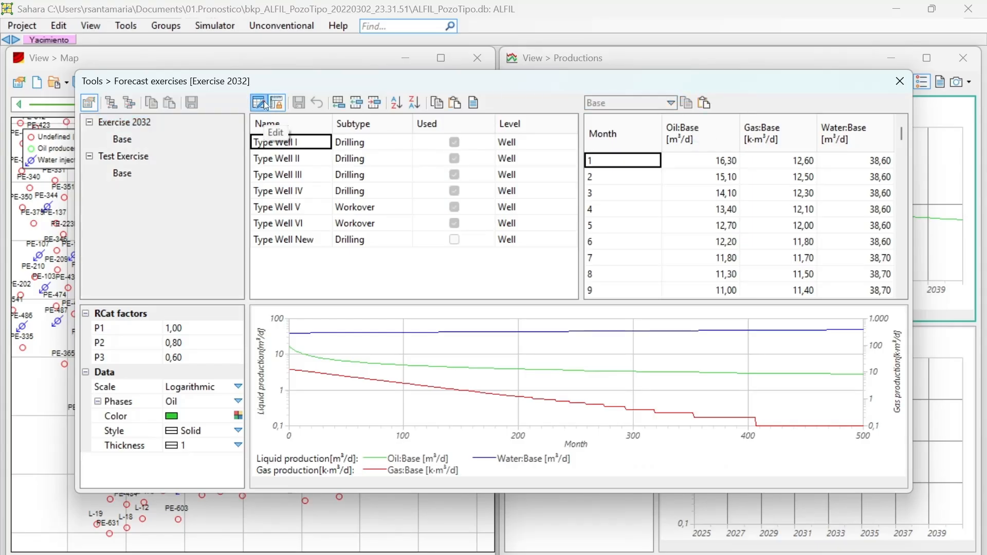
click(265, 106)
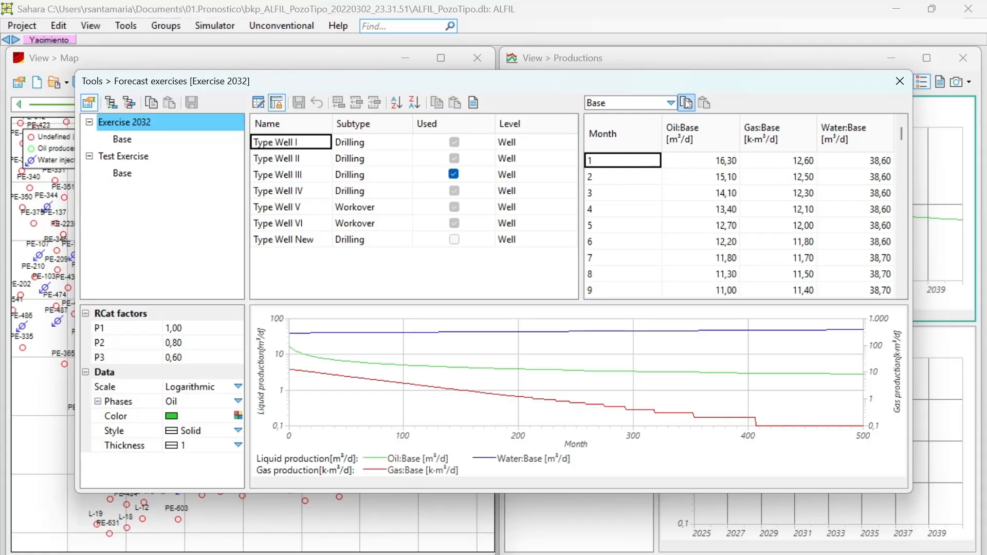
click(258, 102)
click(286, 240)
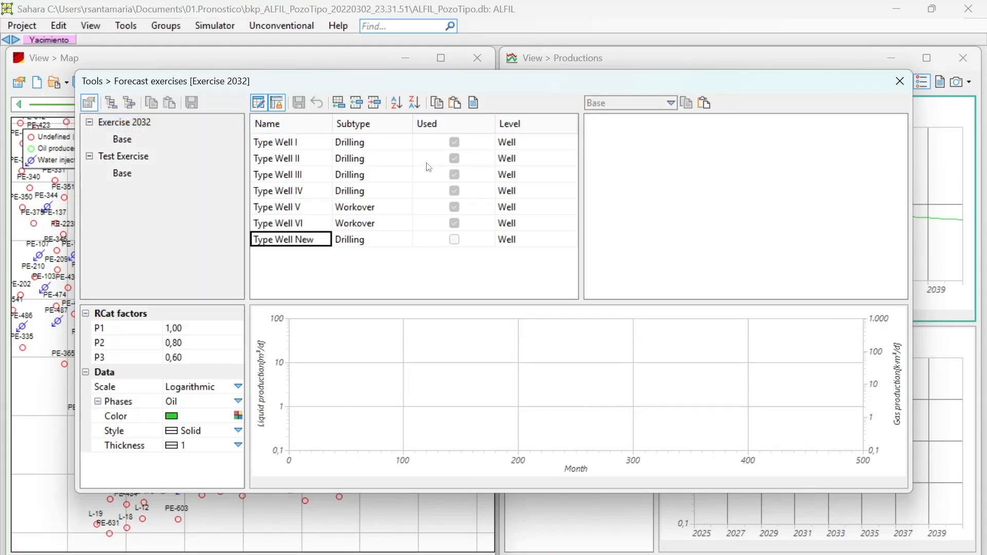
click(704, 102)
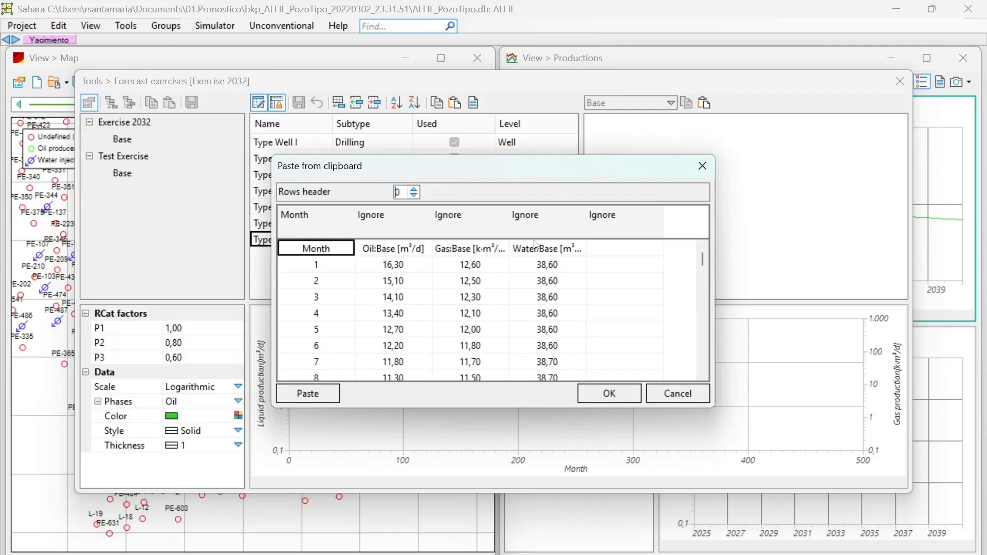
Set one header row for the pasted forecast and assign the column after Month to Oil in m³/d
click(413, 188)
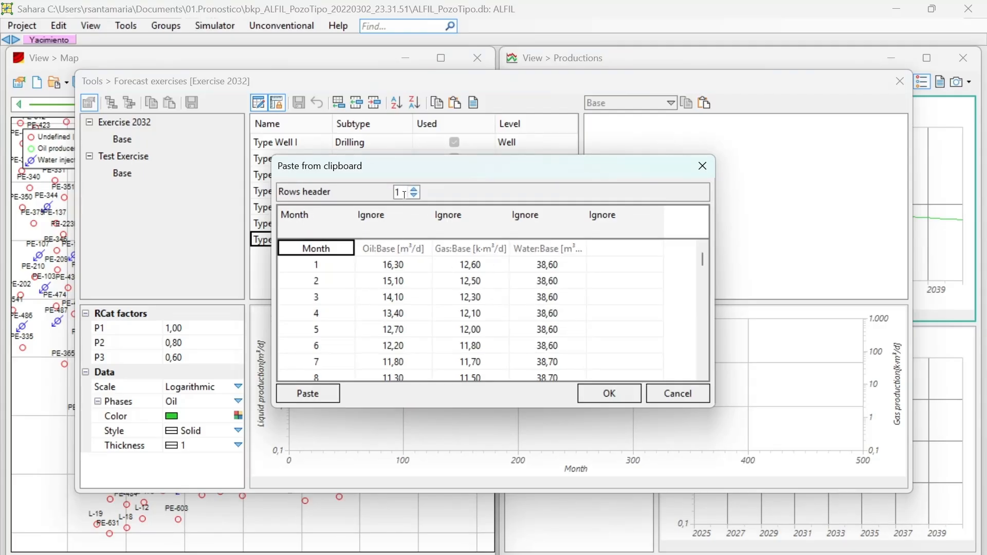
click(390, 223)
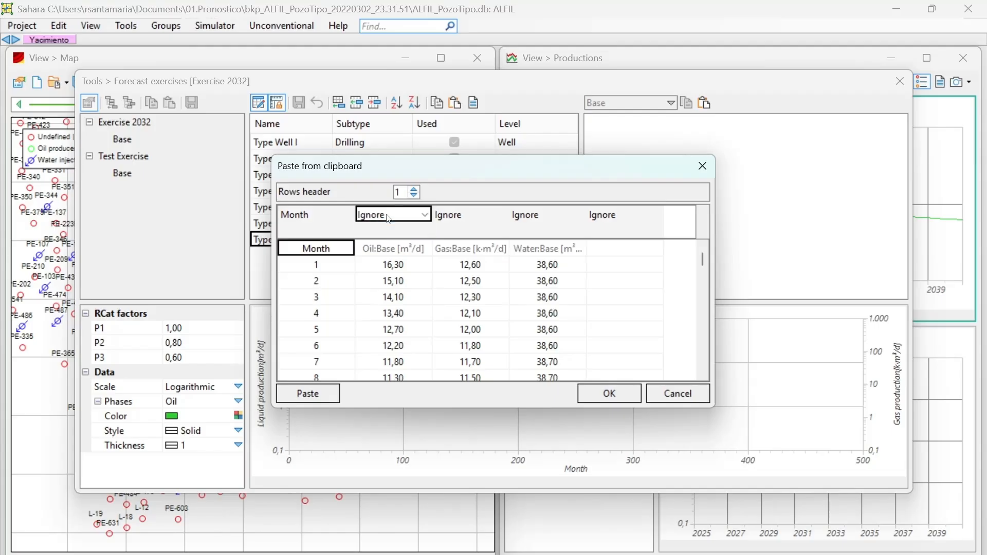
click(389, 225)
click(377, 264)
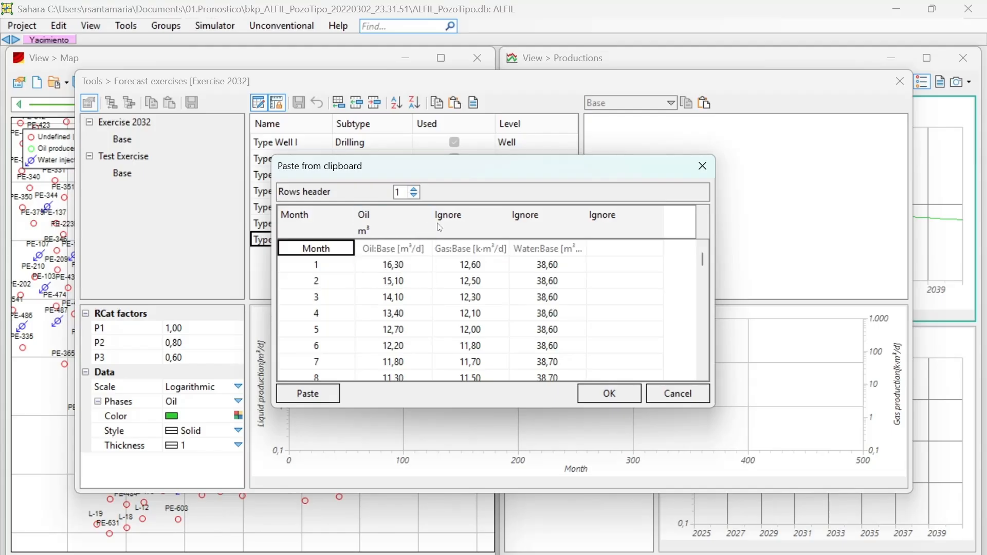
click(393, 231)
click(396, 231)
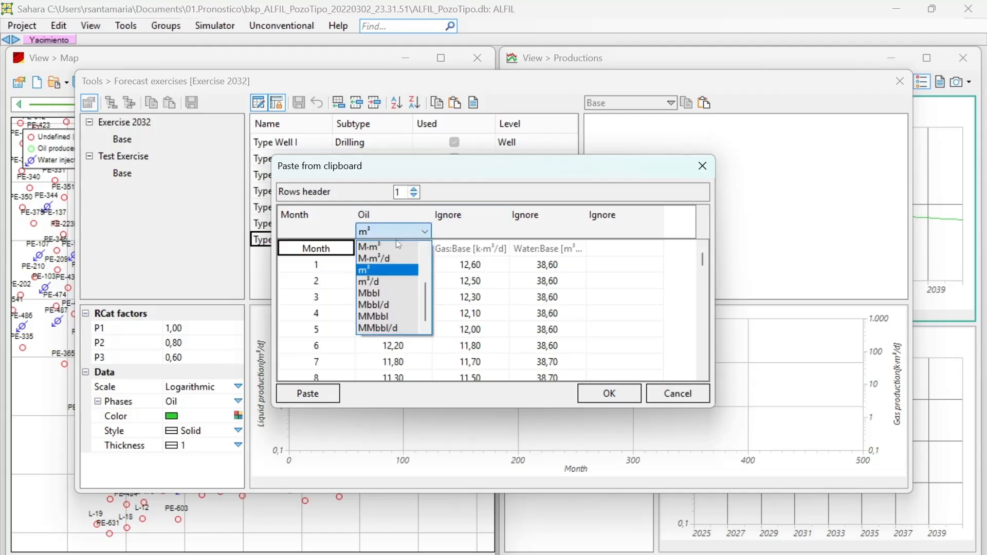
click(395, 288)
Assign the third column of the pasted data to Gas in k·m³/d
click(465, 218)
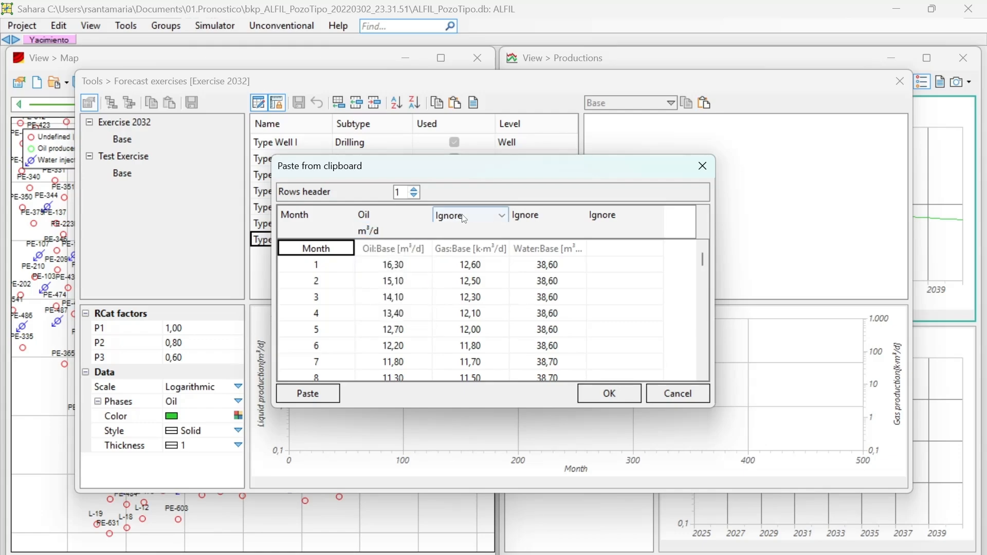
click(465, 220)
click(463, 241)
click(470, 231)
click(472, 237)
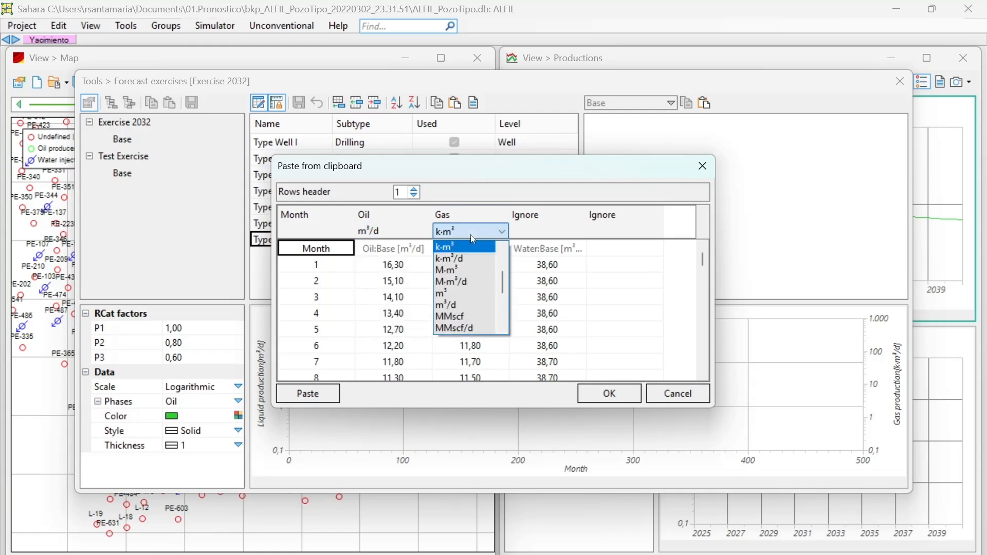
click(477, 230)
click(477, 229)
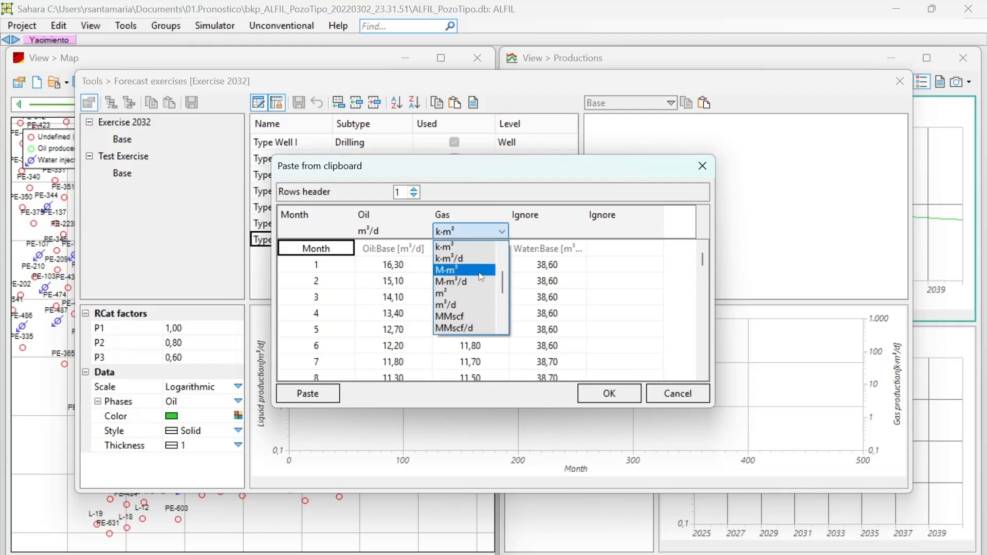
click(480, 261)
Assign the fourth column to Water in m³/d and import the forecast into Type Well New
click(527, 216)
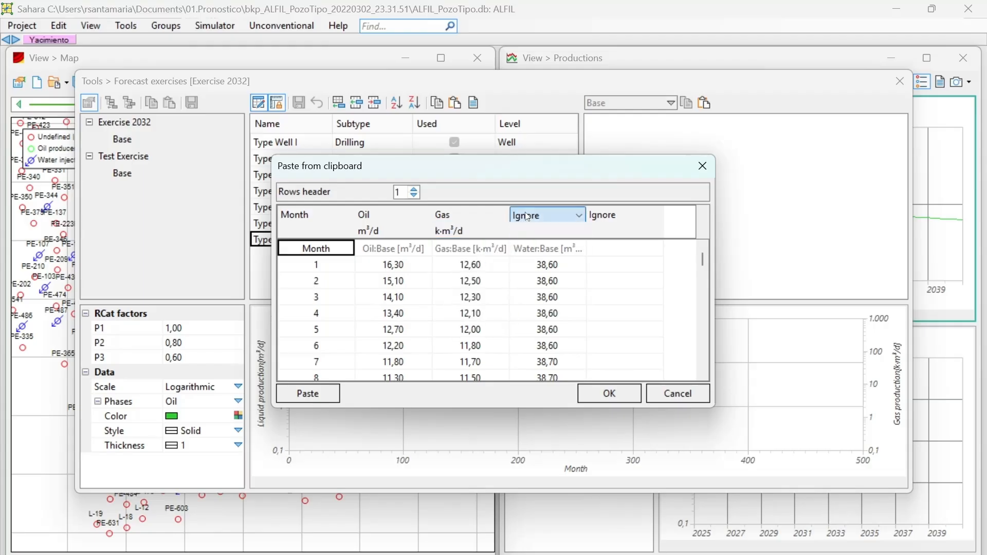
click(528, 216)
click(529, 253)
click(545, 231)
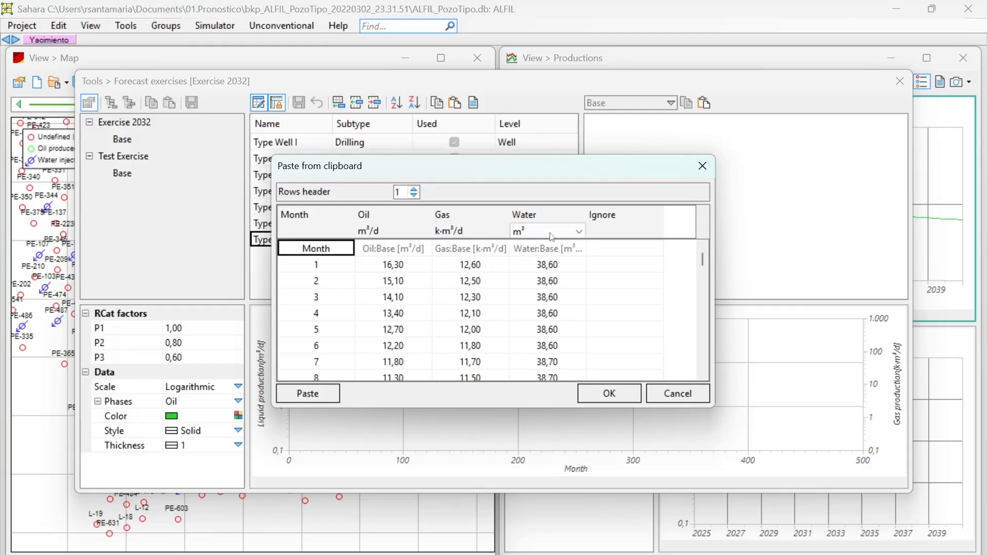
click(545, 231)
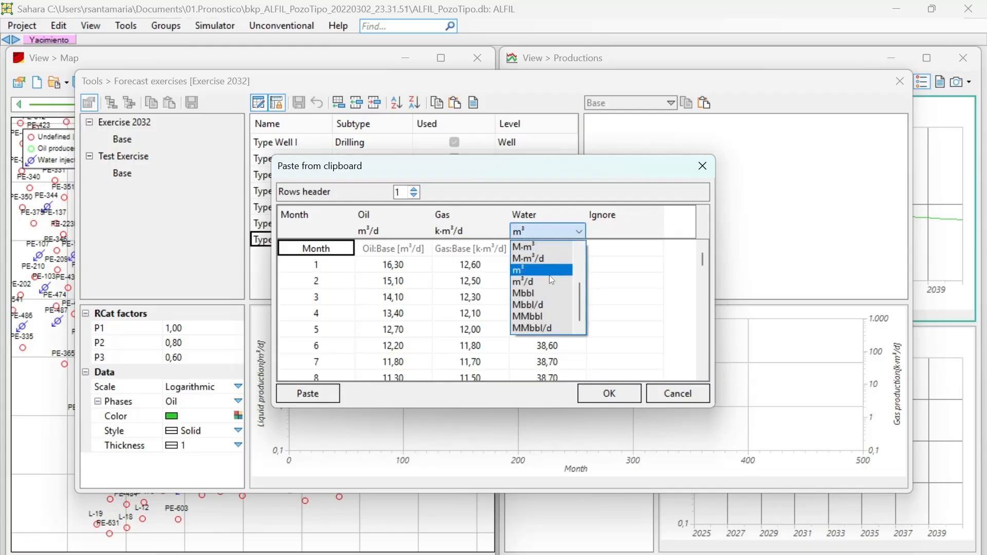
click(549, 281)
click(609, 393)
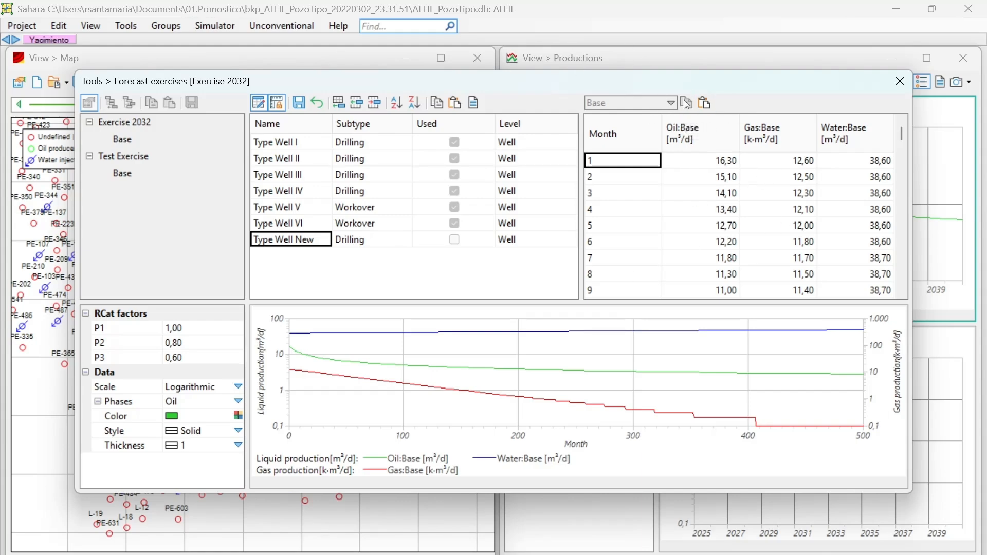
View Type Well New's forecast under the Low, Base, High and All options, then return to Base
click(626, 102)
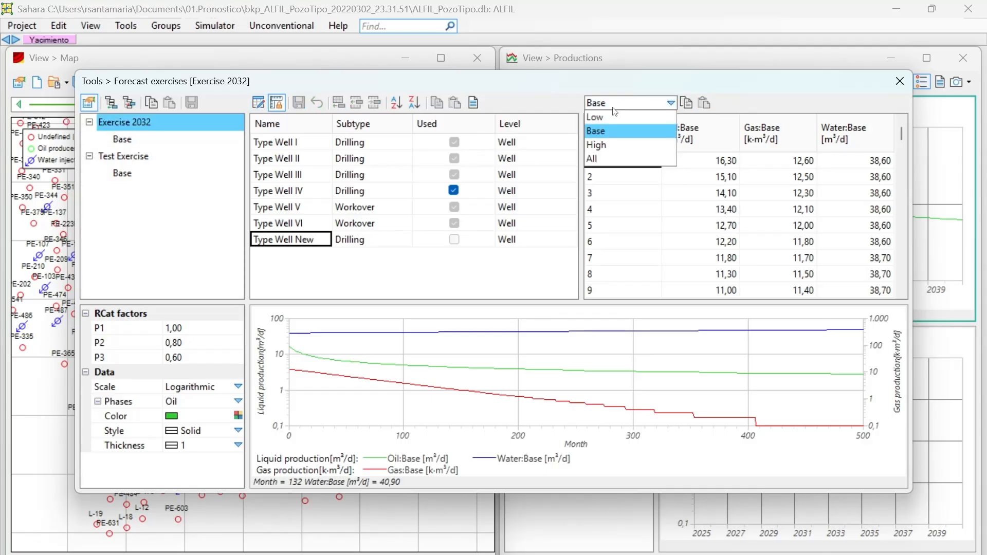
click(614, 115)
click(612, 105)
click(611, 130)
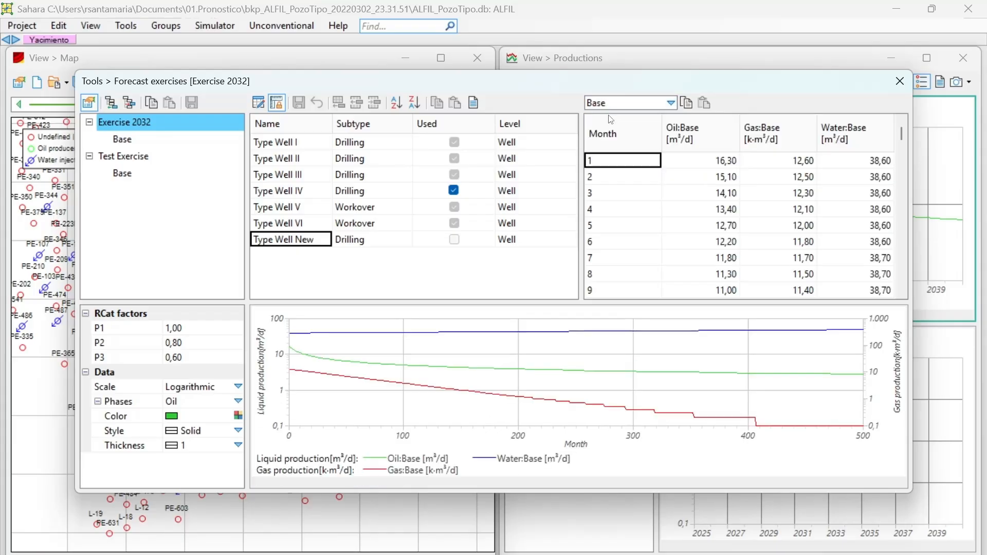
click(612, 103)
click(612, 144)
click(615, 103)
click(616, 156)
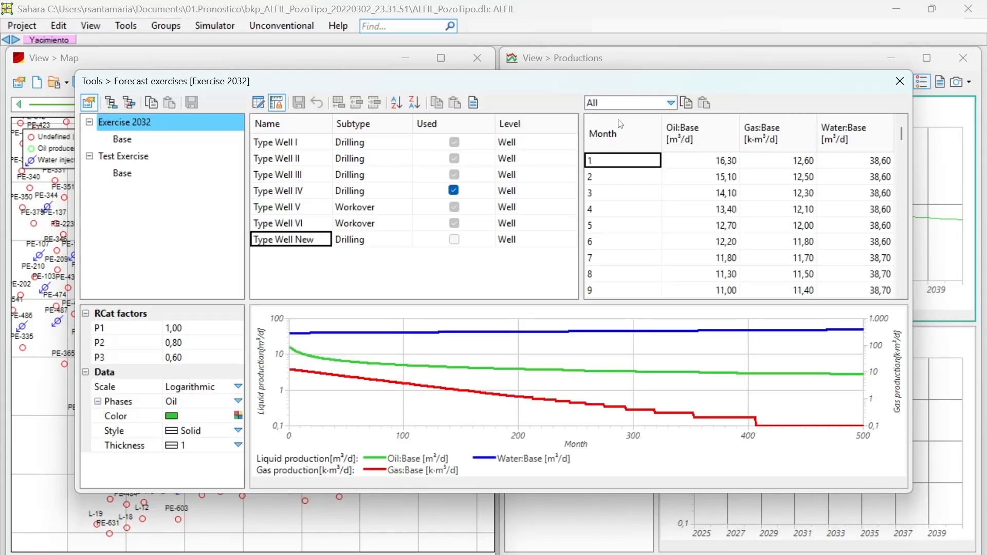
click(613, 101)
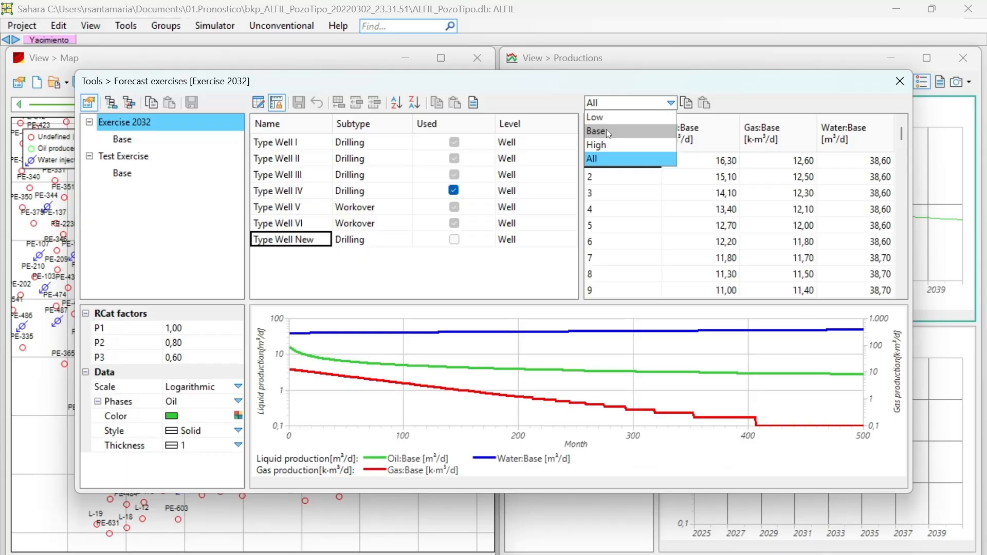
click(606, 130)
click(627, 100)
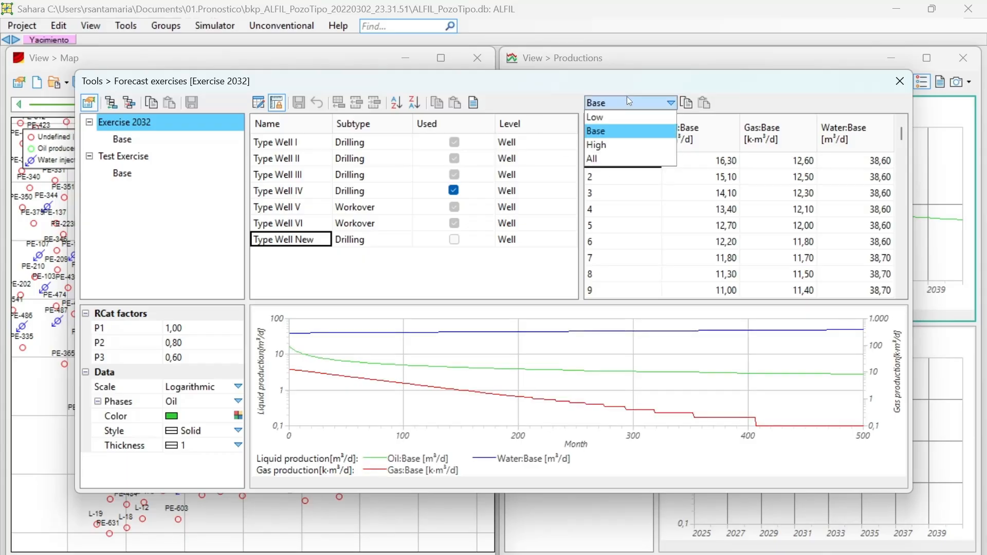
click(623, 102)
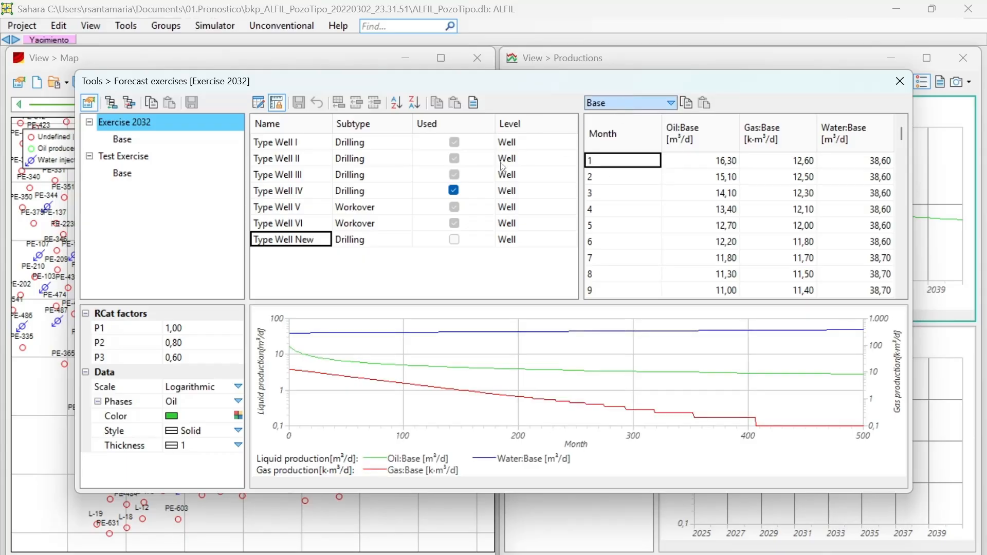
Review the Base forecasts of Type Wells VI through I, finishing on Type Well II
click(315, 224)
click(305, 208)
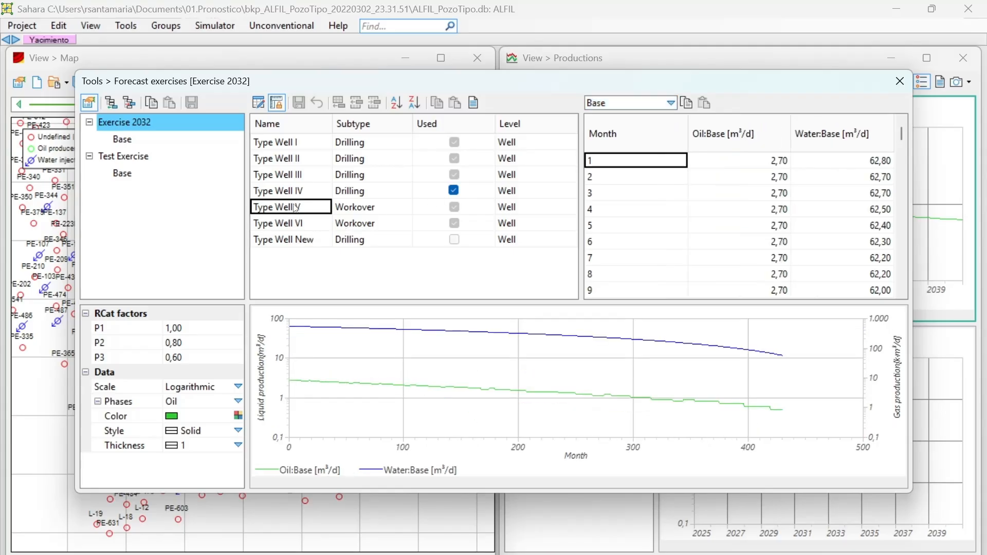
click(293, 193)
click(292, 177)
click(294, 162)
click(293, 143)
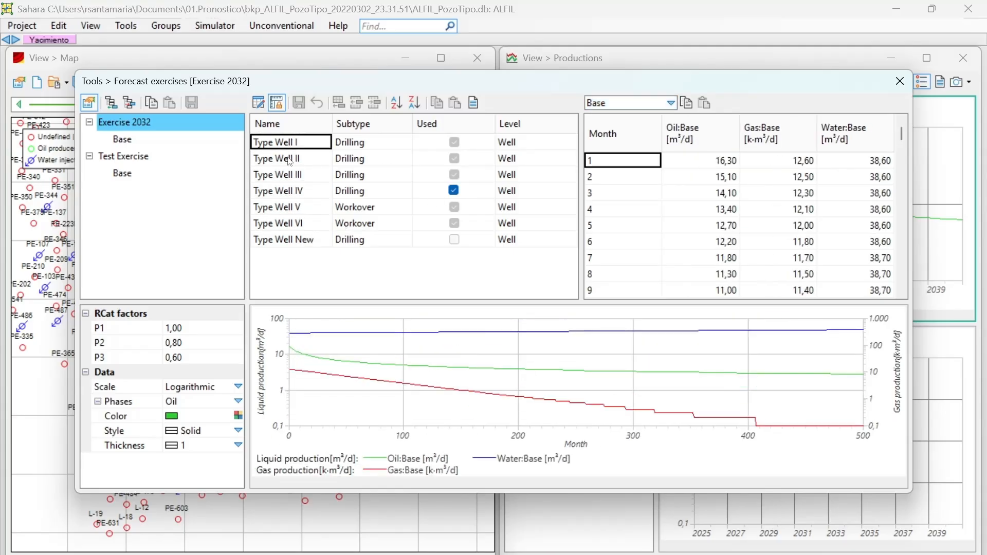
click(302, 161)
click(628, 101)
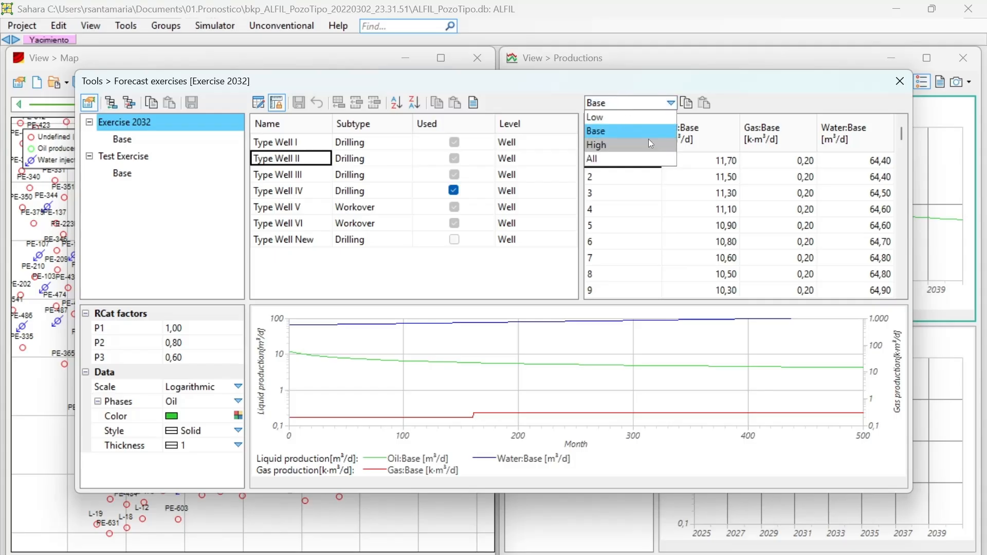
click(612, 131)
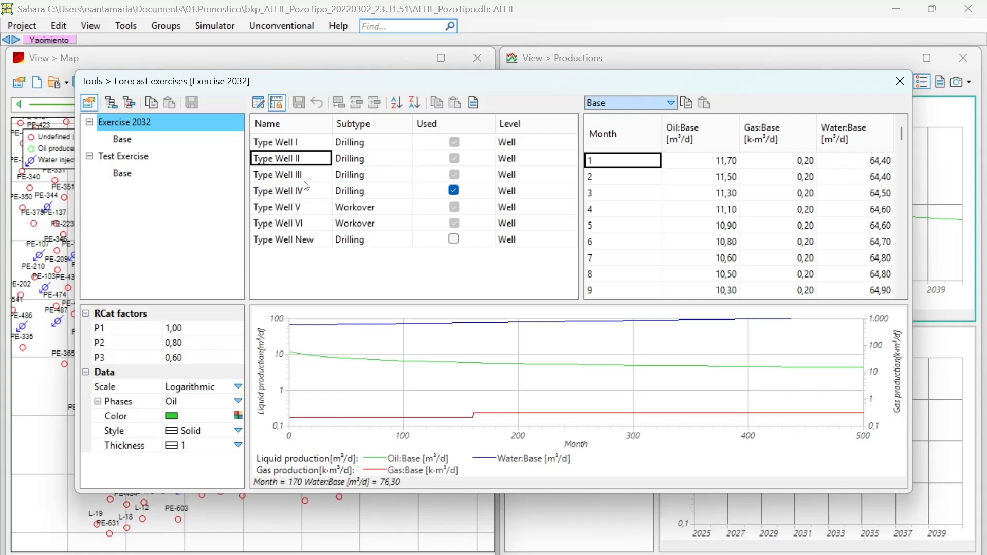
Delete Test Exercise and accept the deletion
click(143, 158)
right_click(139, 158)
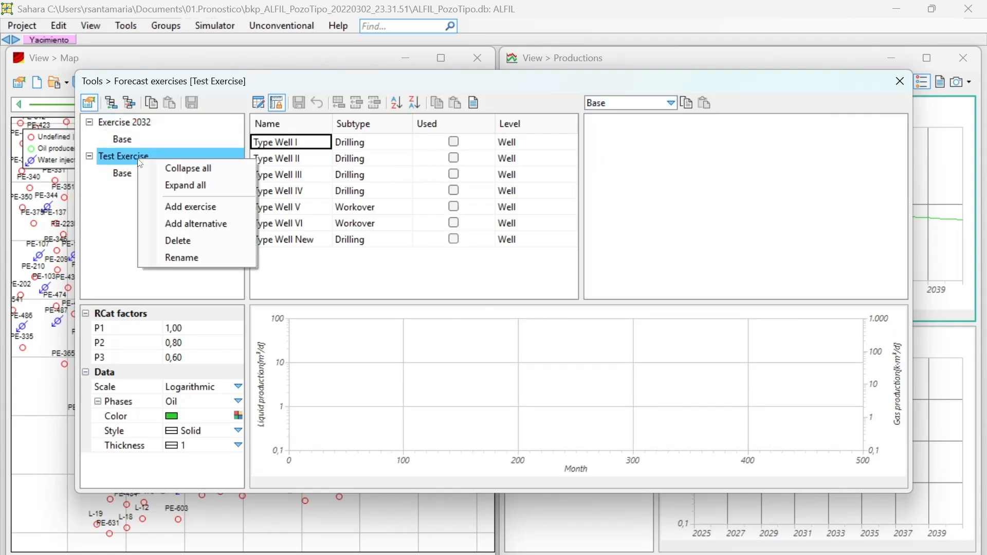
click(189, 241)
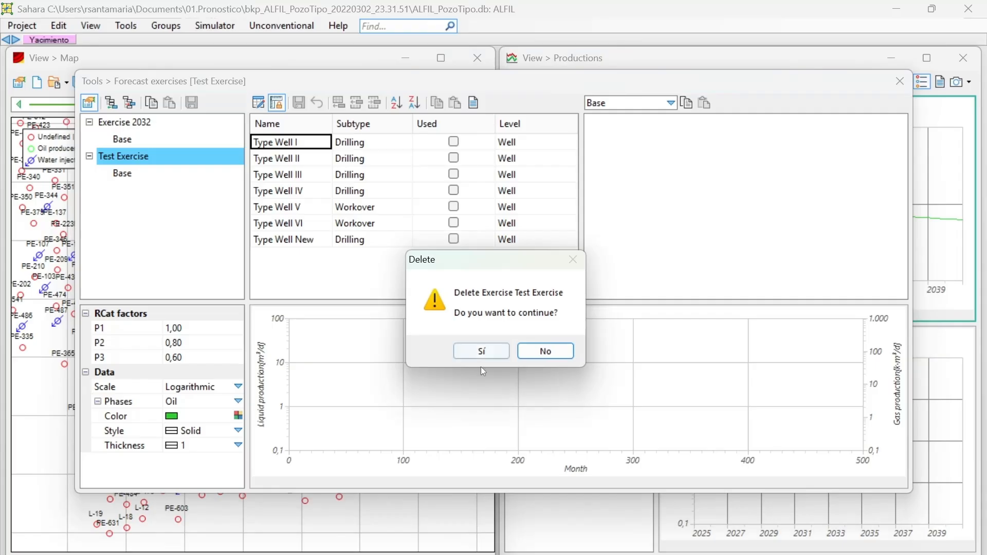
click(499, 348)
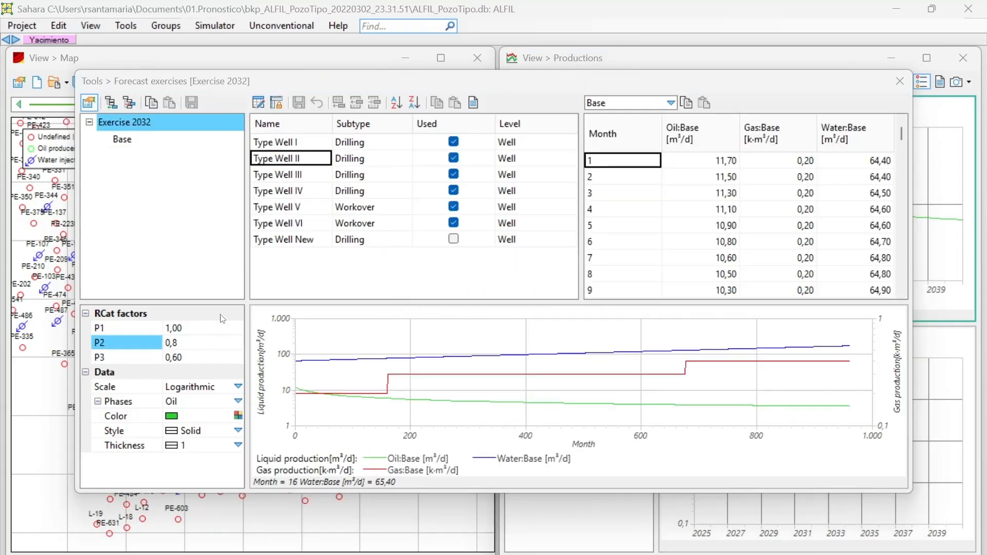
Examine the RCat factors P1, P2 and P3 and the chart's Scale and Phases settings
click(128, 327)
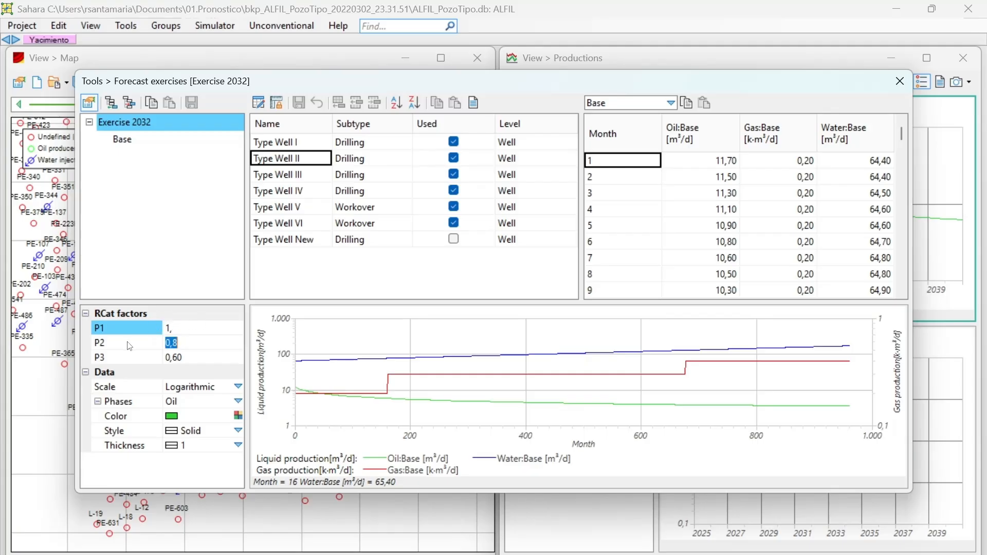
key(Tab)
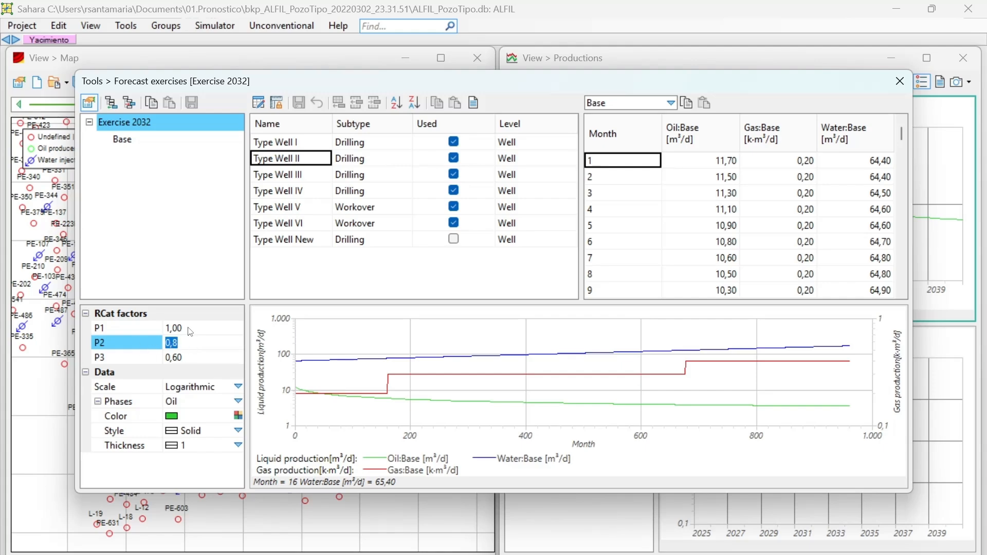
click(129, 357)
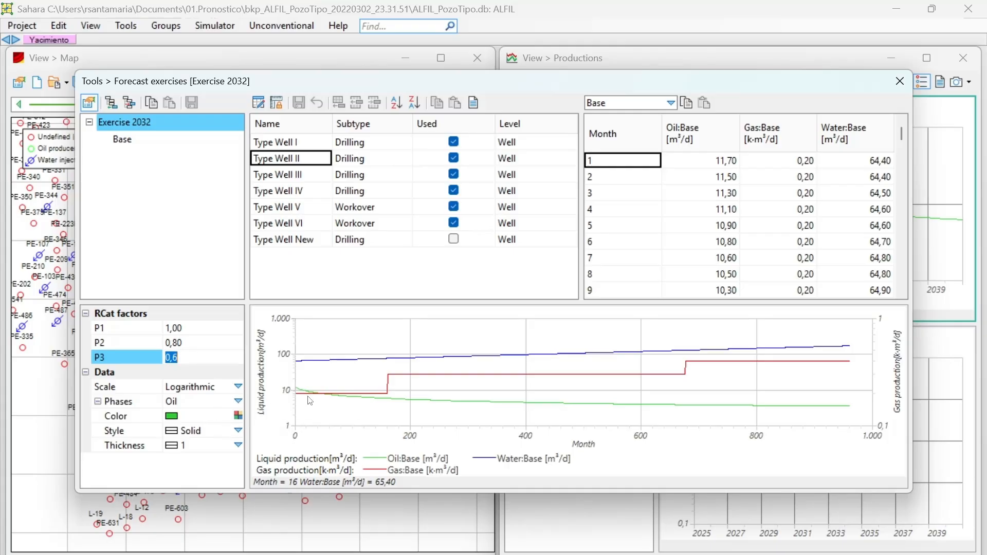
click(338, 402)
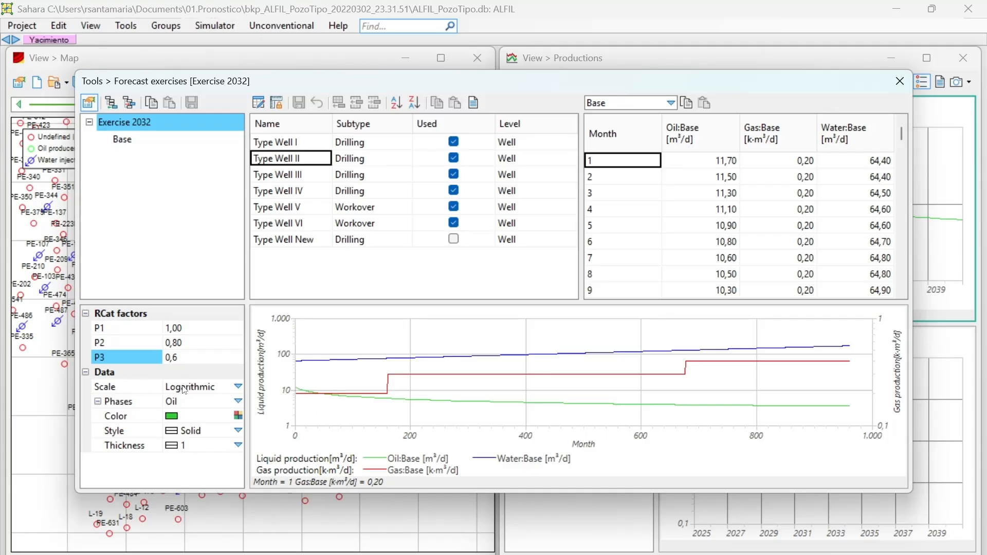
click(238, 388)
click(238, 389)
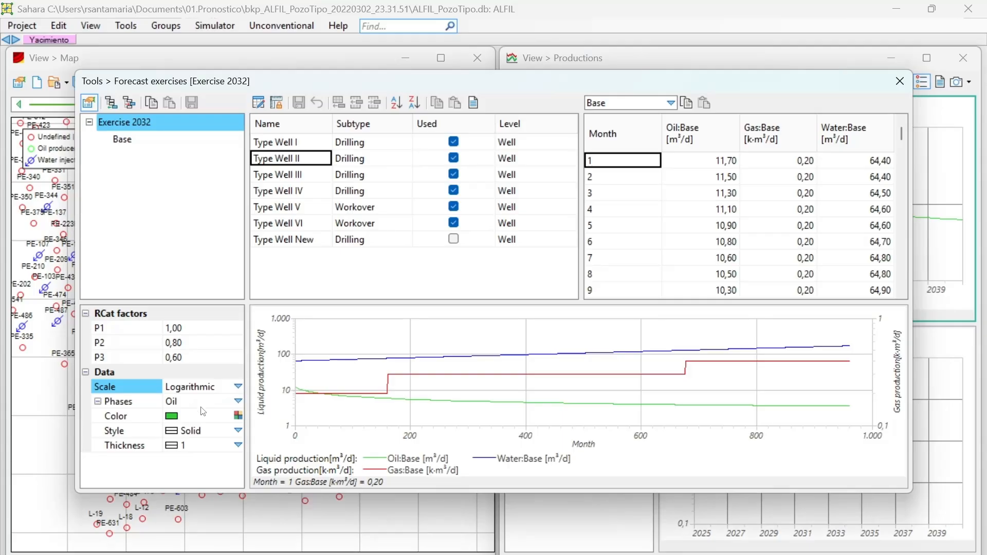
click(216, 406)
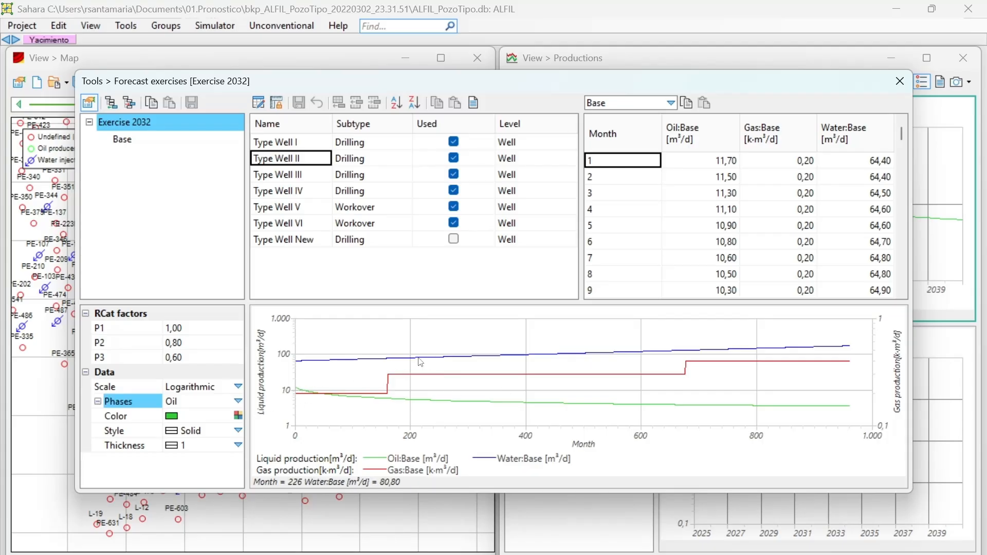
Format the Oil curve of Type Well II with the Dash style and a thickness of 4 px
click(239, 429)
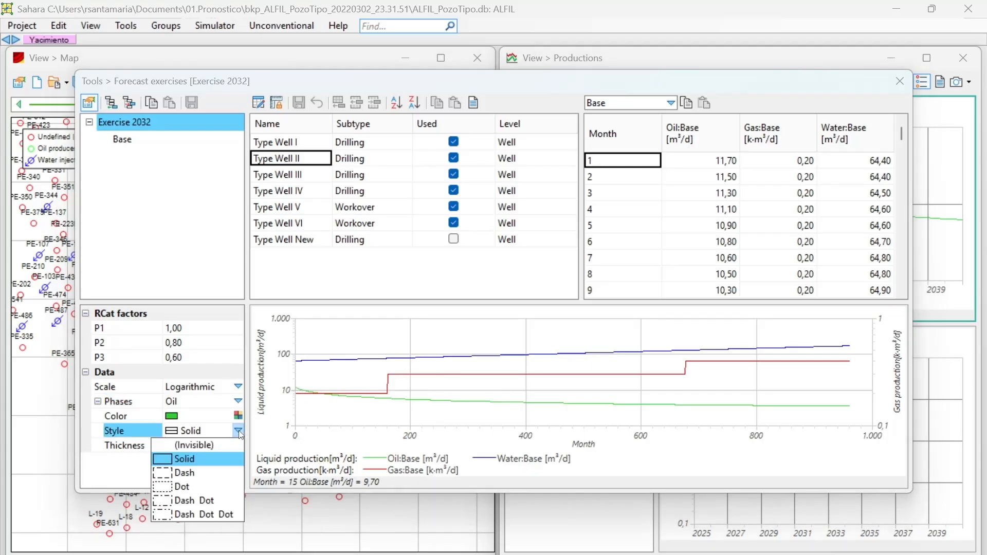
click(215, 473)
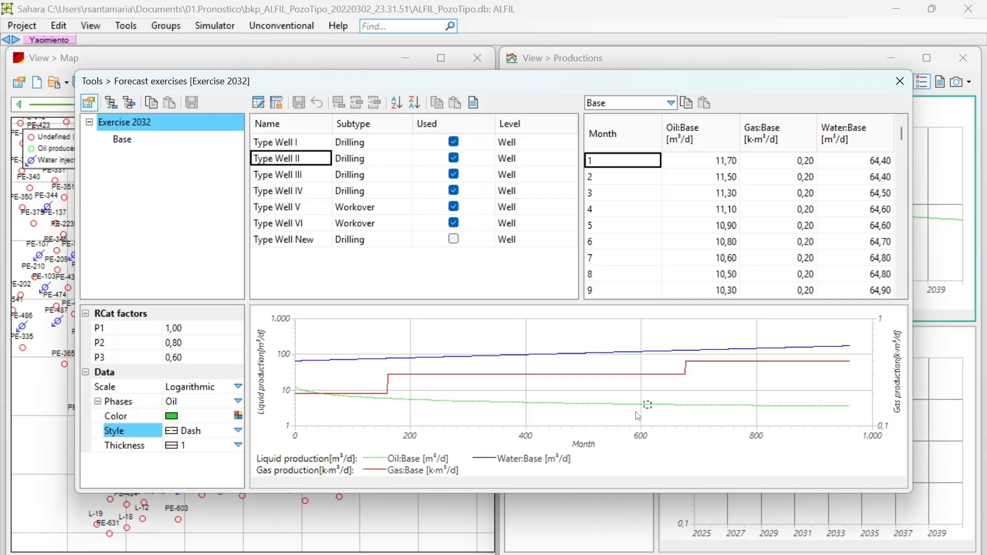
click(238, 444)
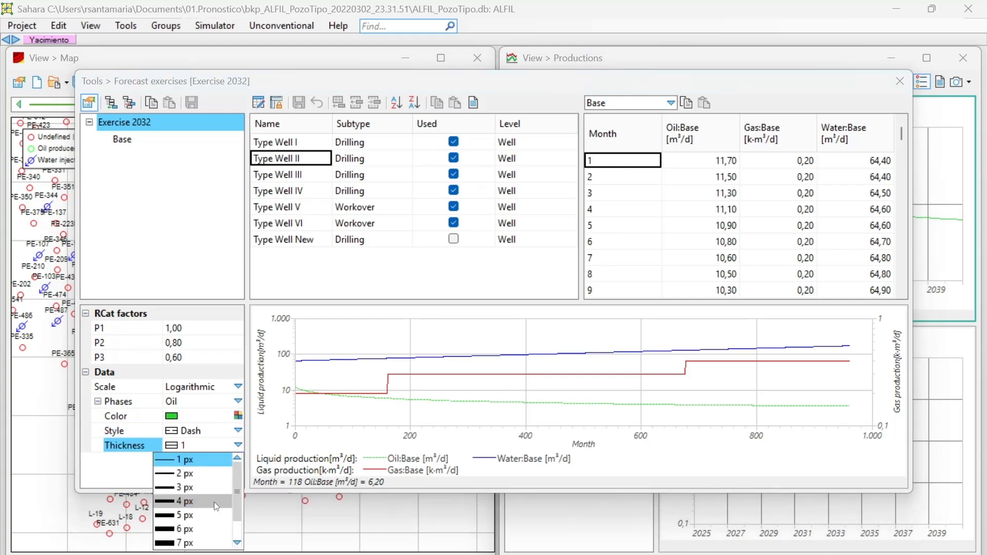
click(214, 501)
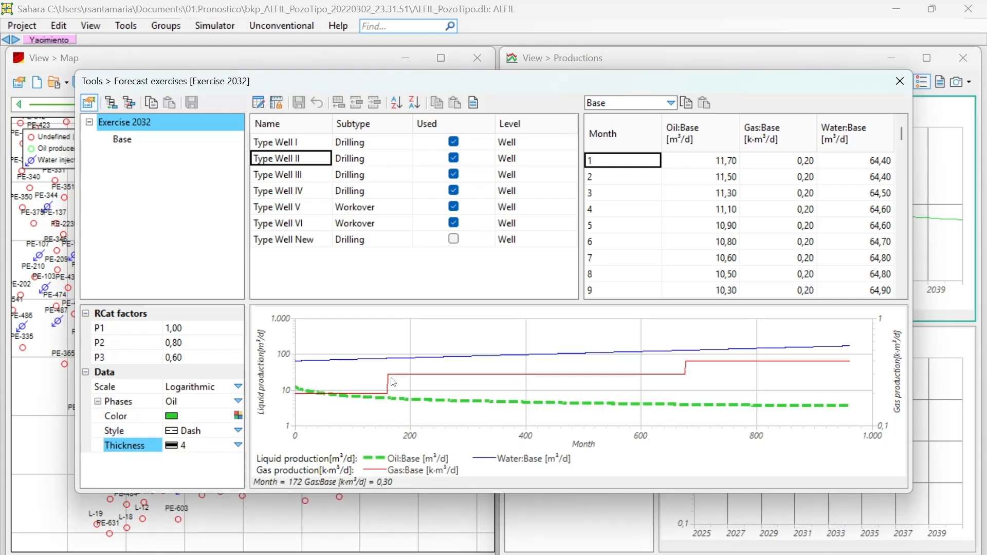
click(231, 414)
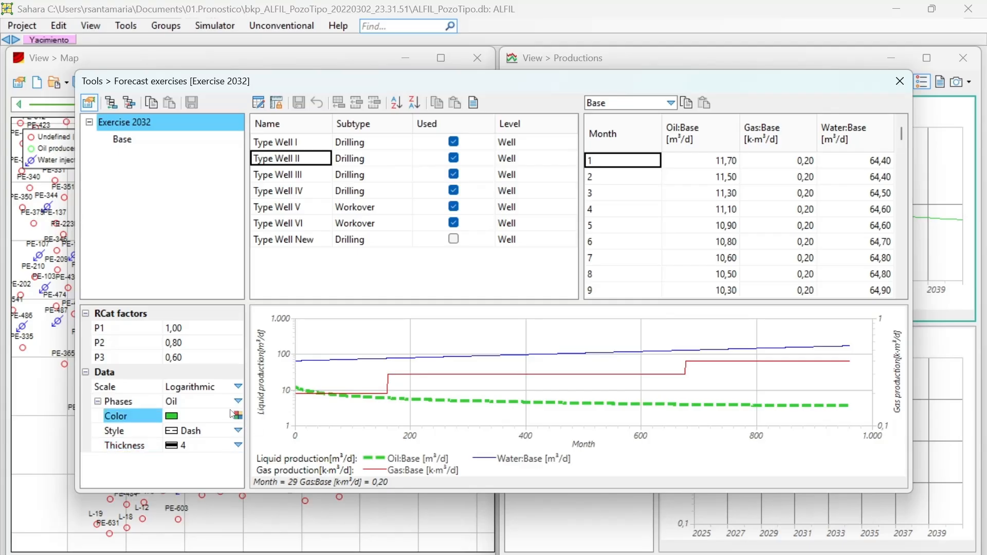
For the Gas phase, try a yellow curve color and set it back to red
click(238, 400)
click(186, 424)
click(238, 415)
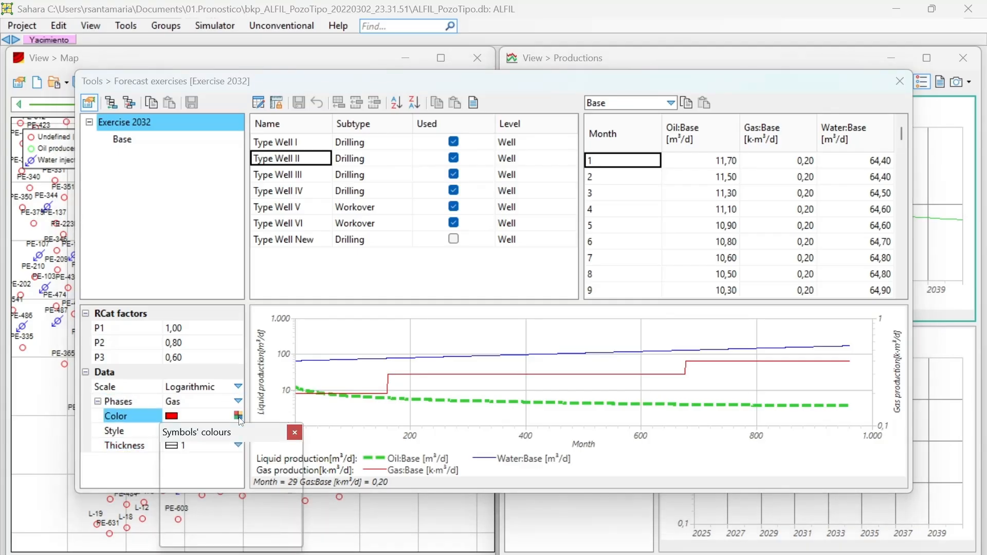
click(253, 454)
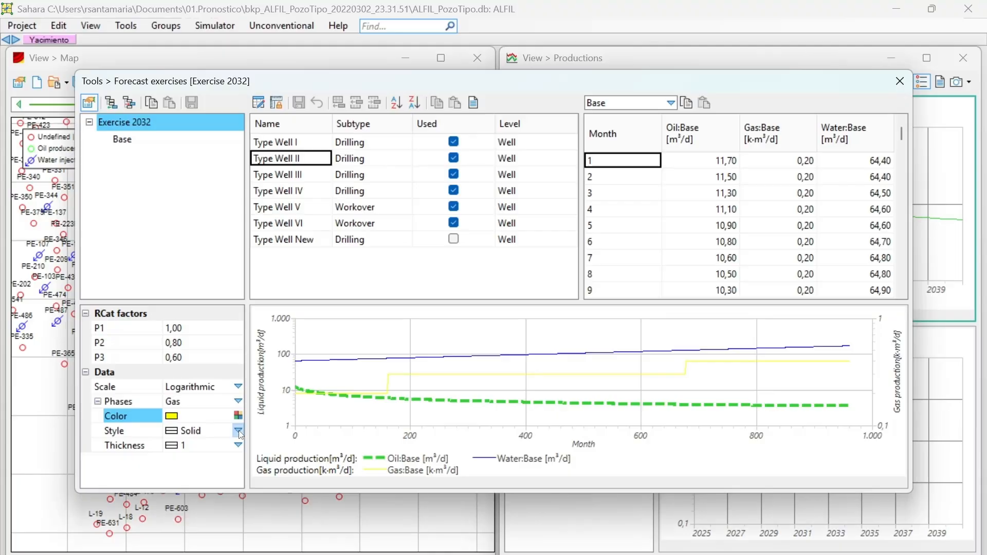
click(238, 415)
click(283, 453)
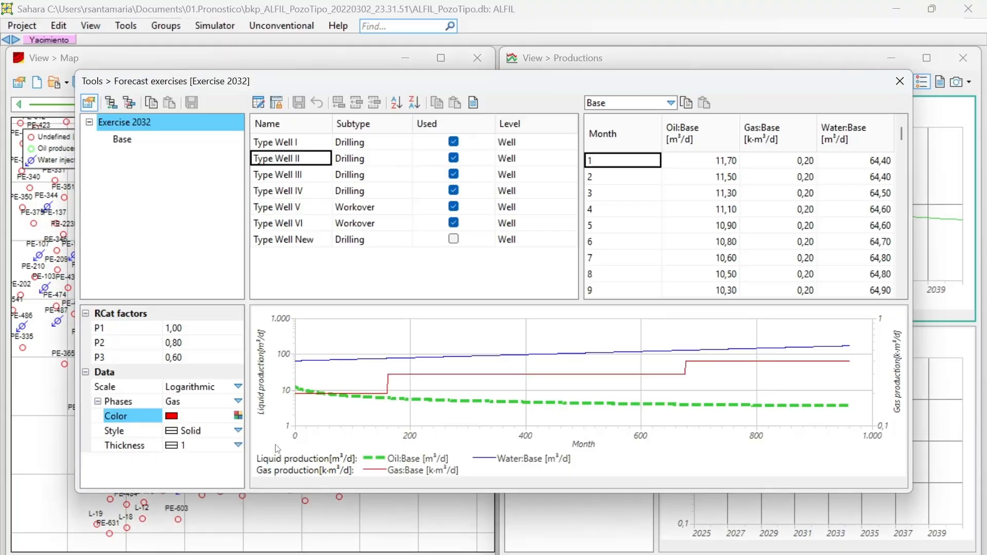
Set the Gas curve's style to Dot and its thickness to 6 px
click(239, 431)
click(226, 486)
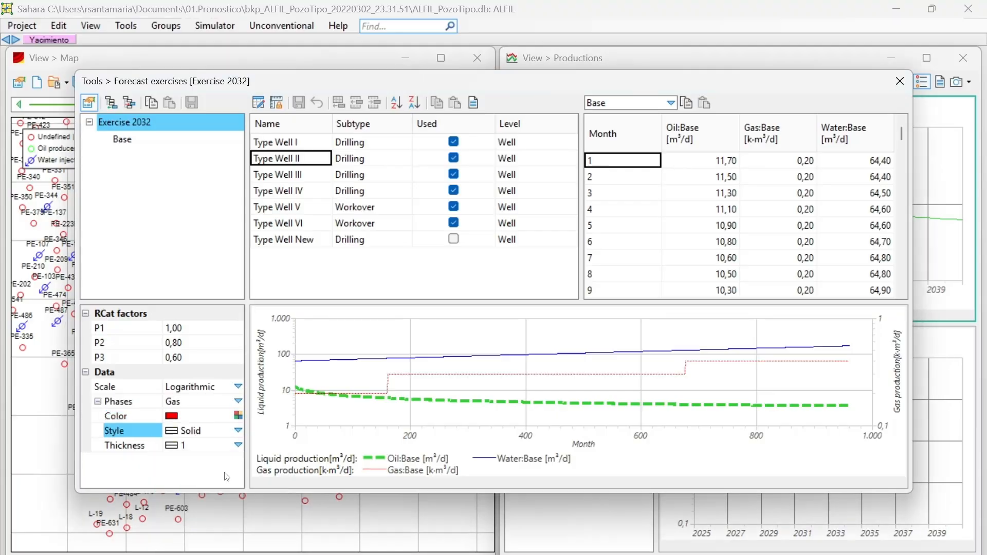
click(238, 446)
click(199, 527)
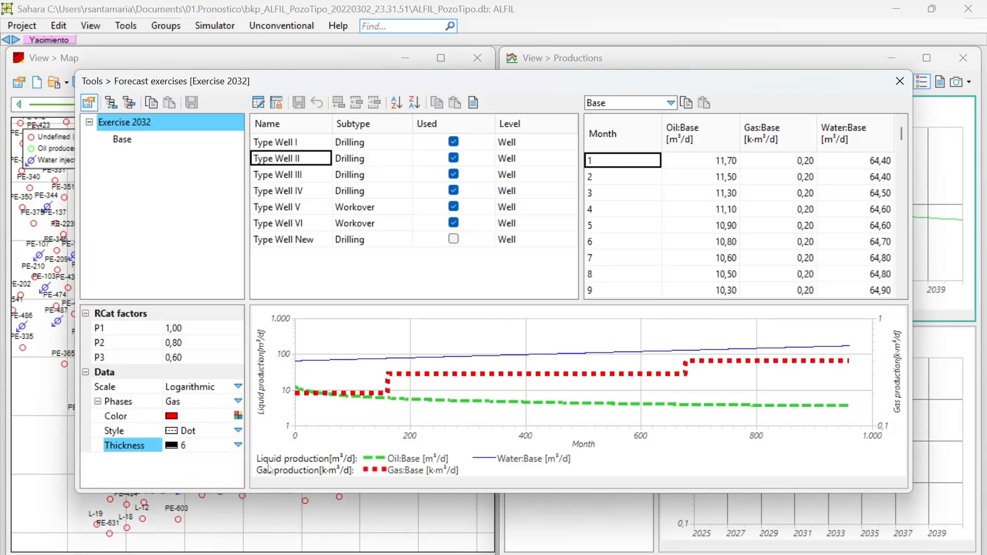
click(238, 446)
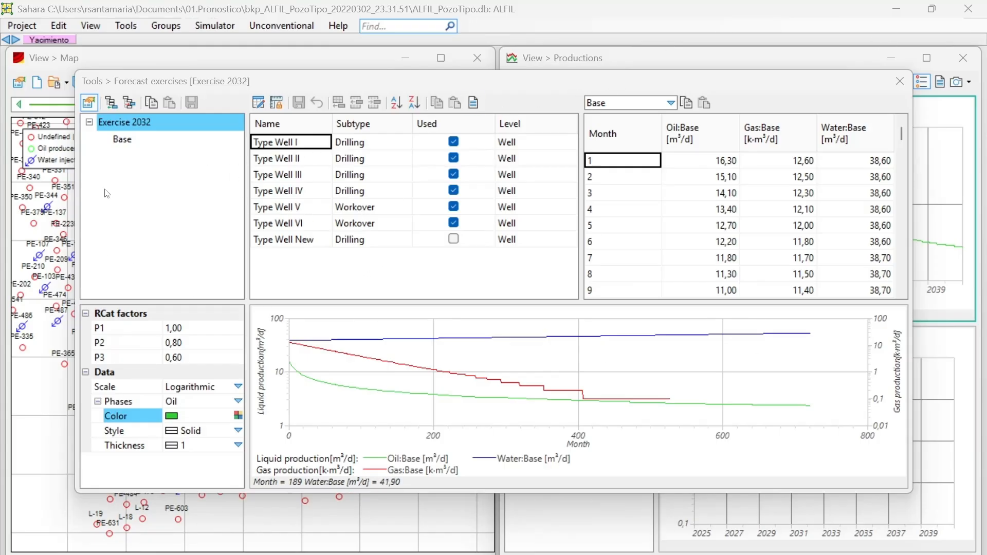
Open the Base schedule of Exercise 2032 and inspect its entries and all columns through Factor
click(122, 139)
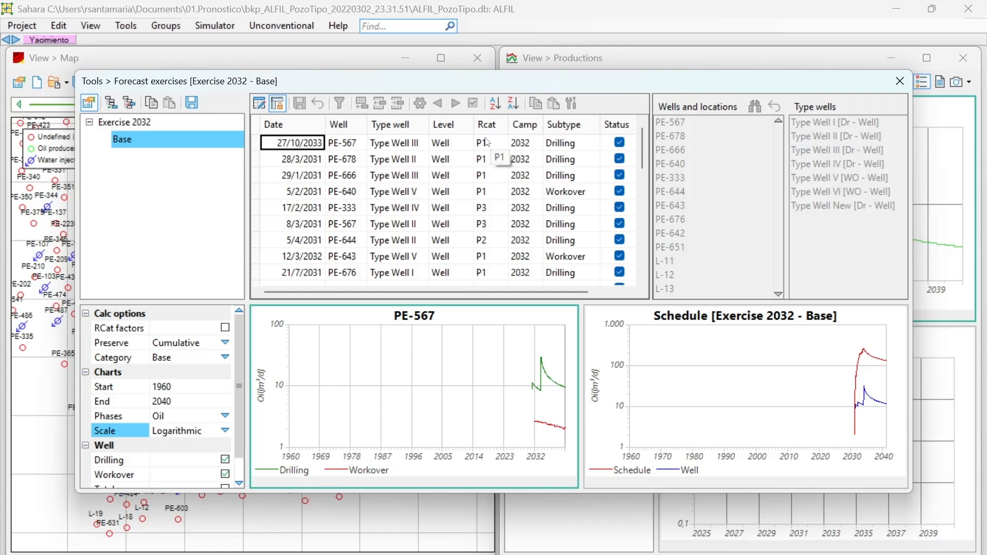
click(555, 146)
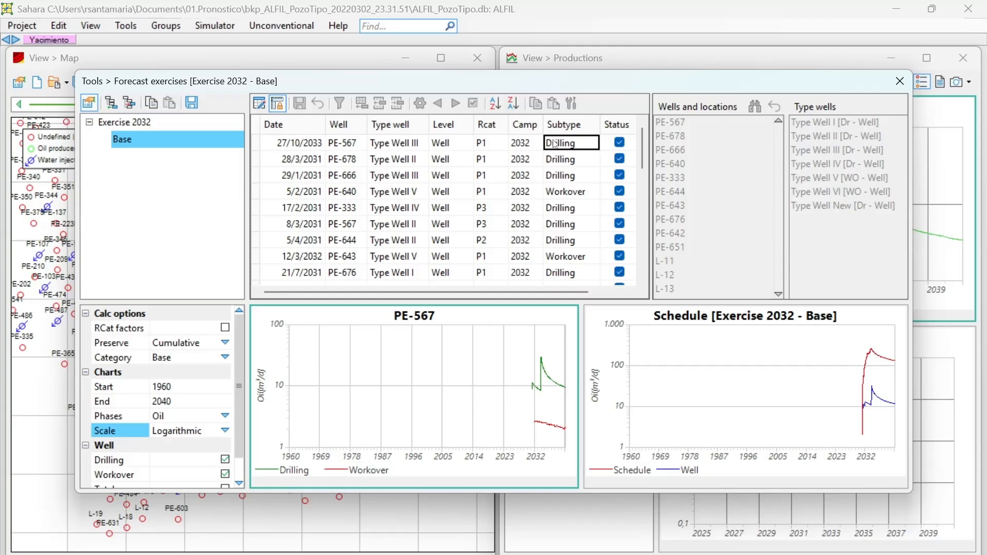
click(561, 158)
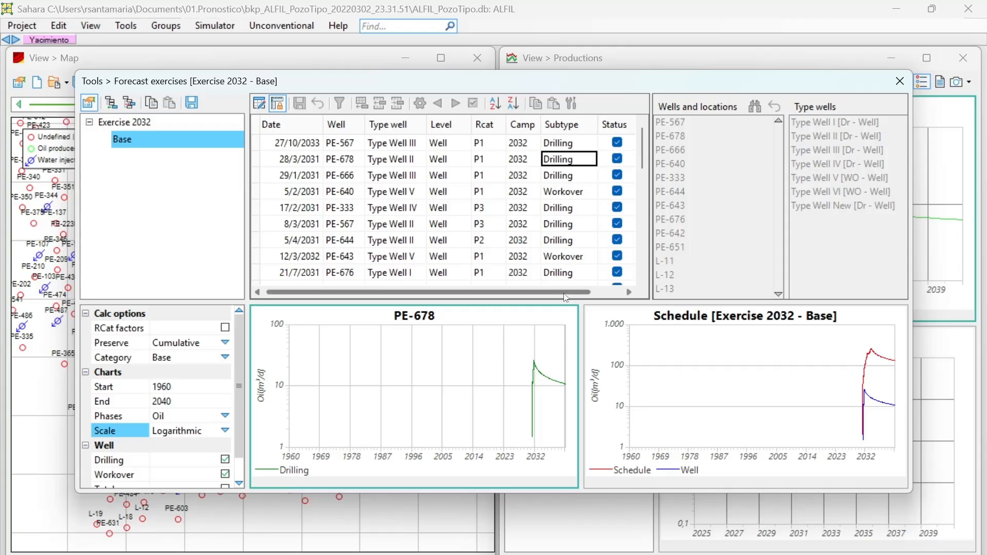
scroll(565, 290, right, 2)
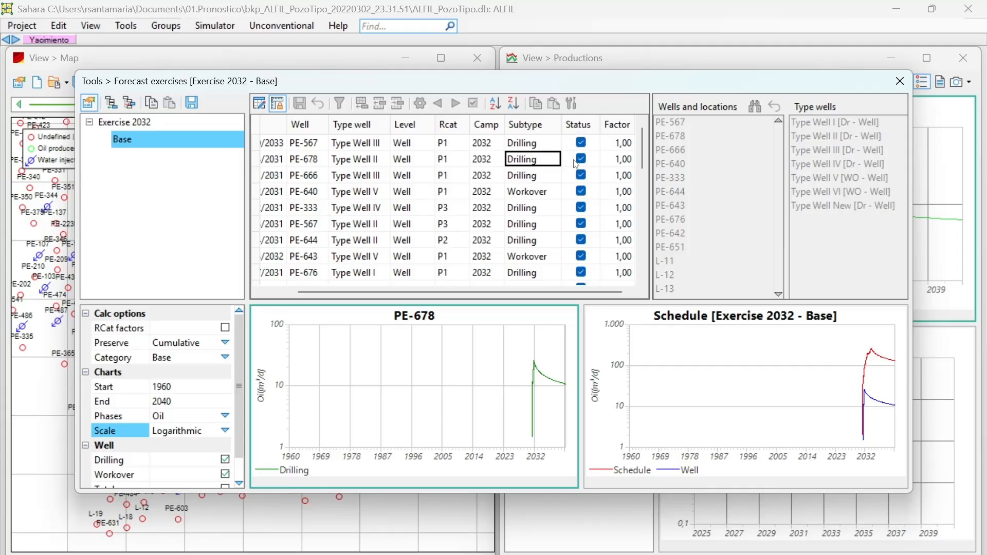
scroll(582, 186, down, 2)
scroll(582, 186, up, 2)
drag(552, 292, 391, 304)
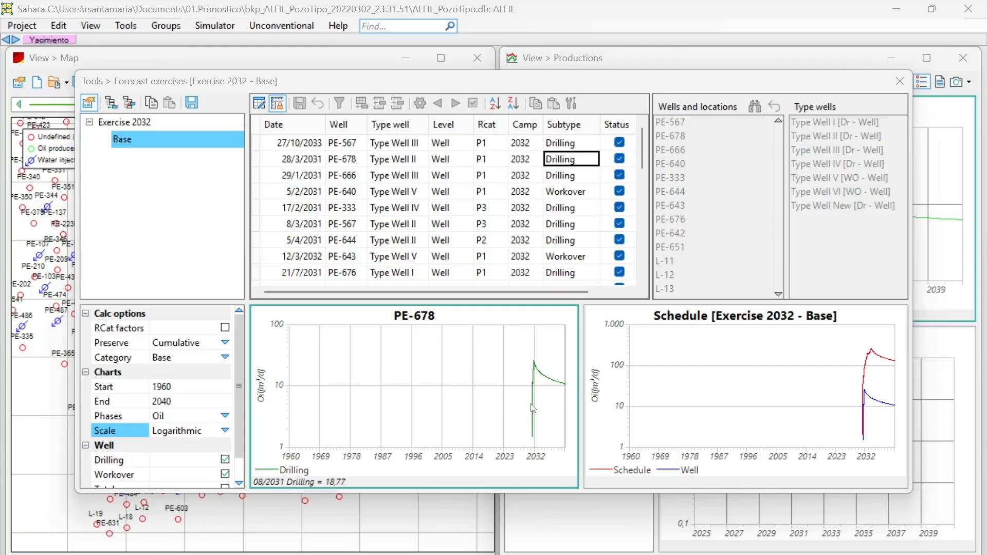
View the forecast charts of the scheduled drilling entries for PE-666, PE-333, PE-567 and PE-644
click(563, 178)
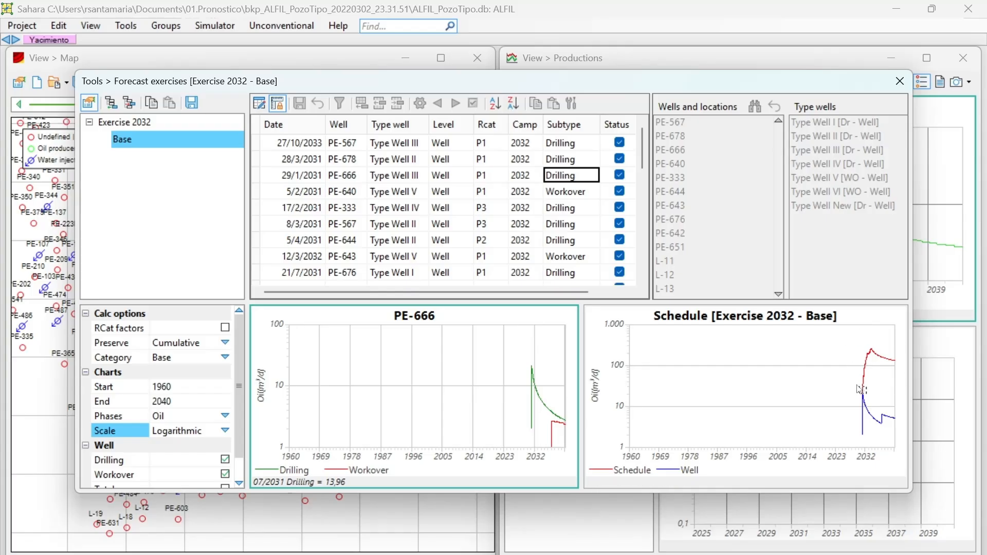
click(567, 207)
click(554, 223)
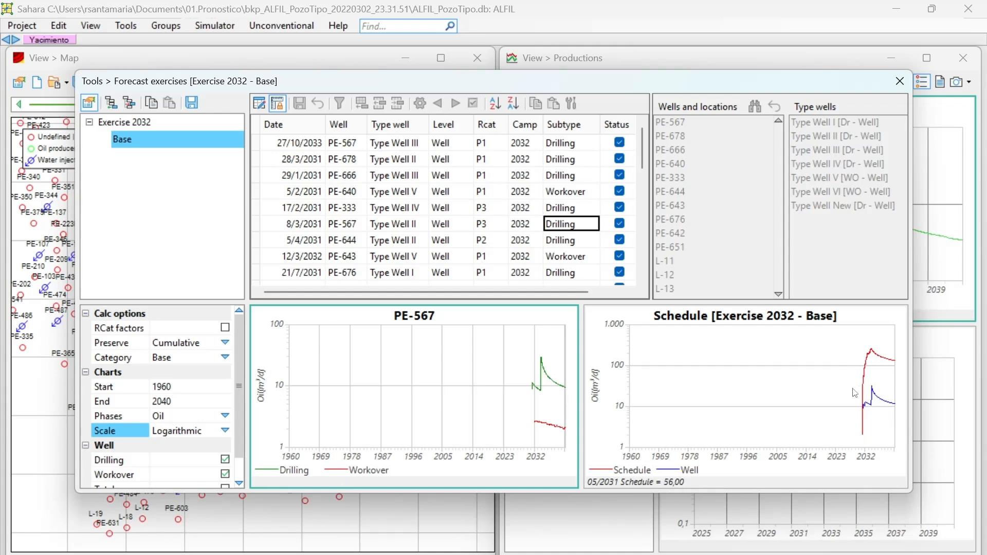
click(566, 239)
click(516, 236)
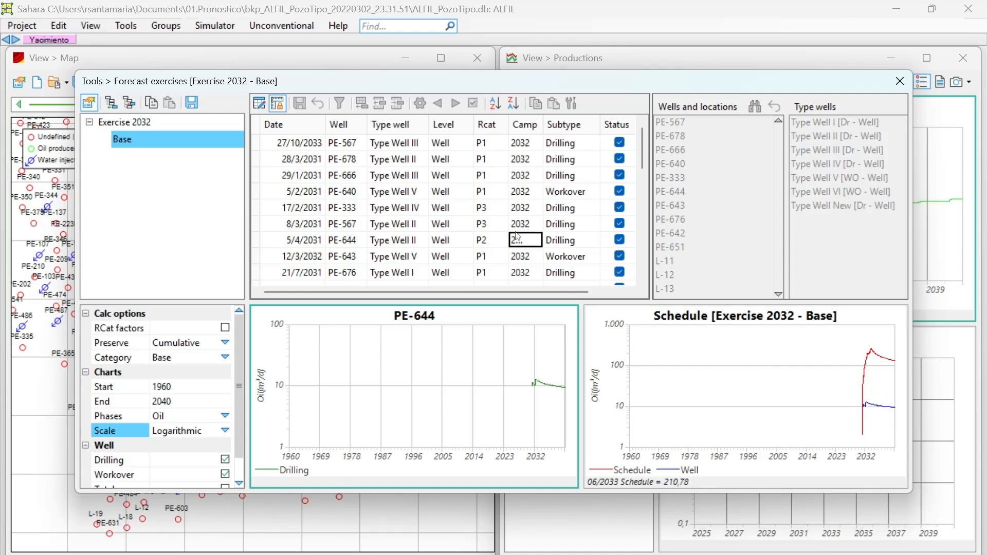
click(569, 205)
click(561, 224)
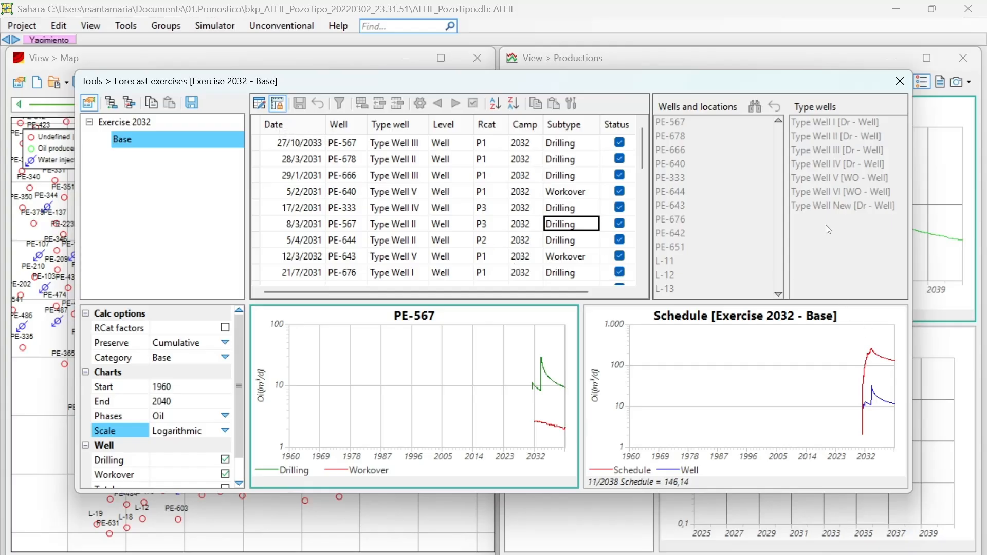
Turn off the schedule table's lock option and compare the well charts for PE-333, PE-640, PE-644, PE-666 and PE-567
click(278, 105)
click(489, 208)
click(524, 196)
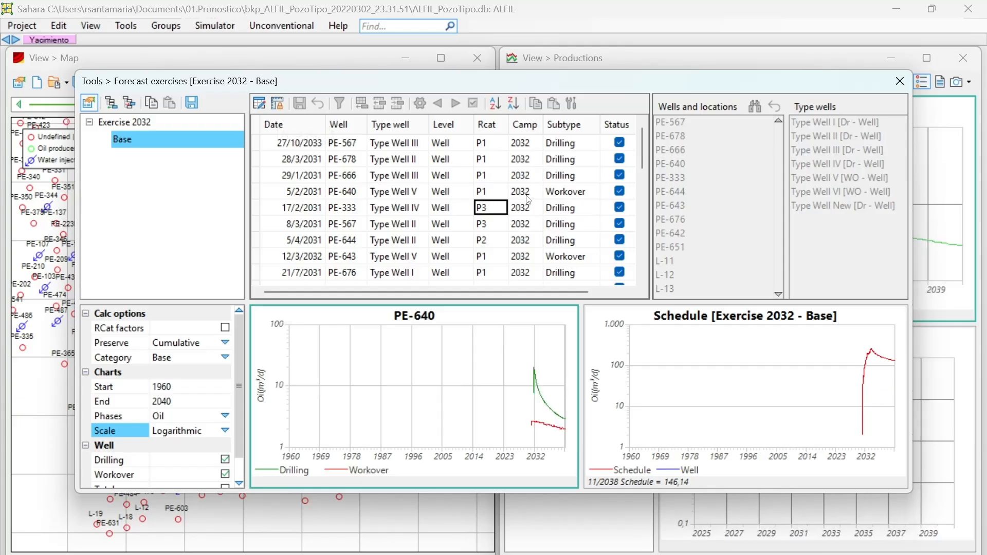
click(561, 193)
click(568, 243)
click(560, 176)
click(520, 223)
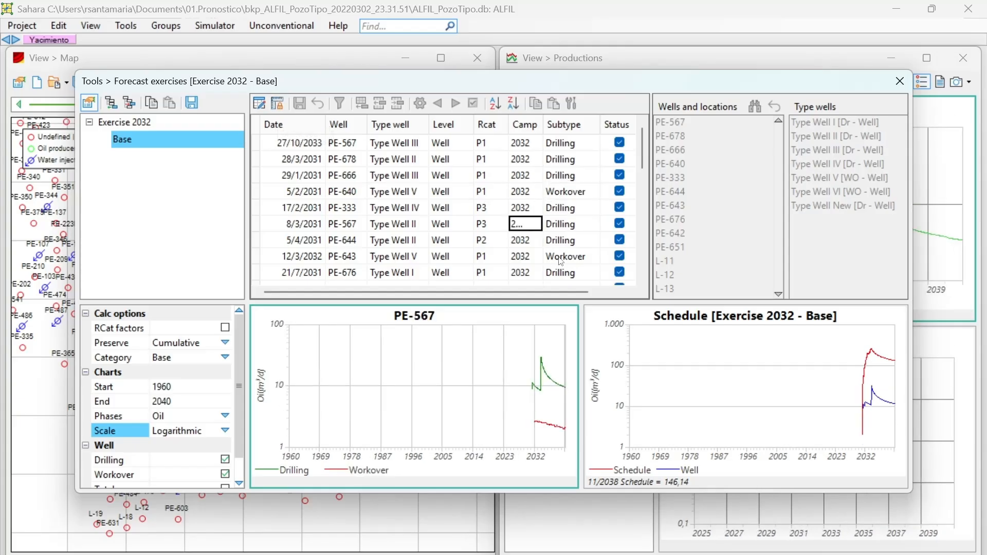
click(560, 191)
click(549, 225)
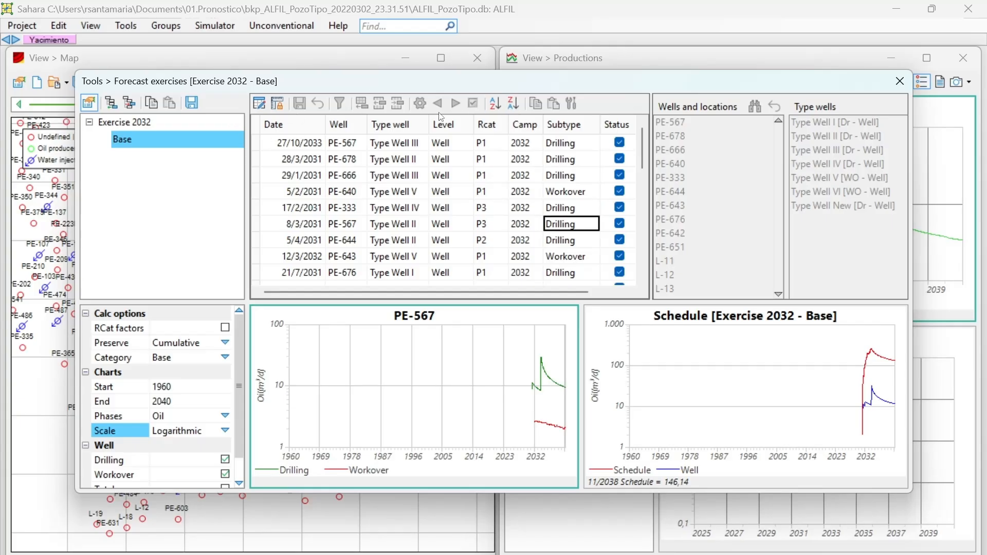
Enable editing of the Base schedule and check the editable Date, Rcat and Camp values of the first PE-567 entry
click(261, 108)
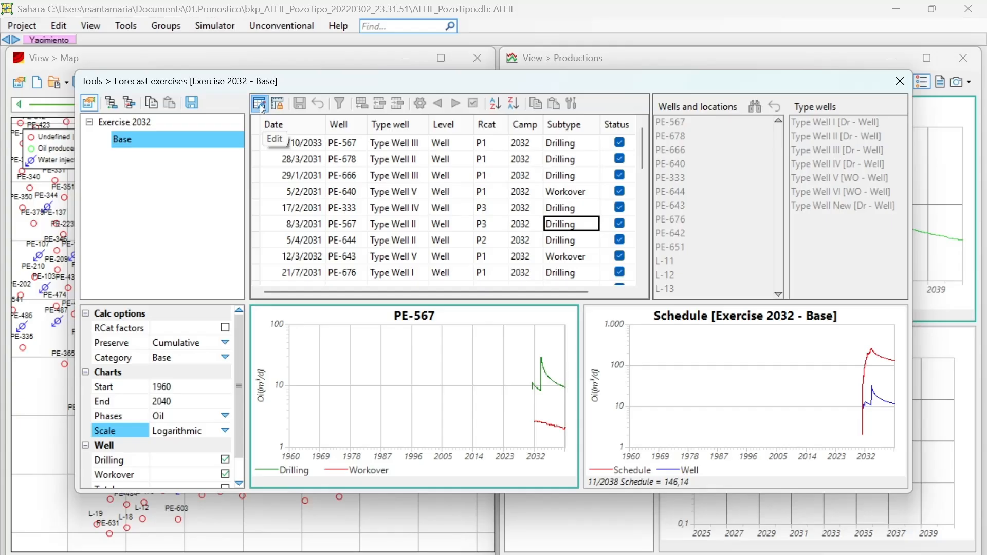
click(303, 144)
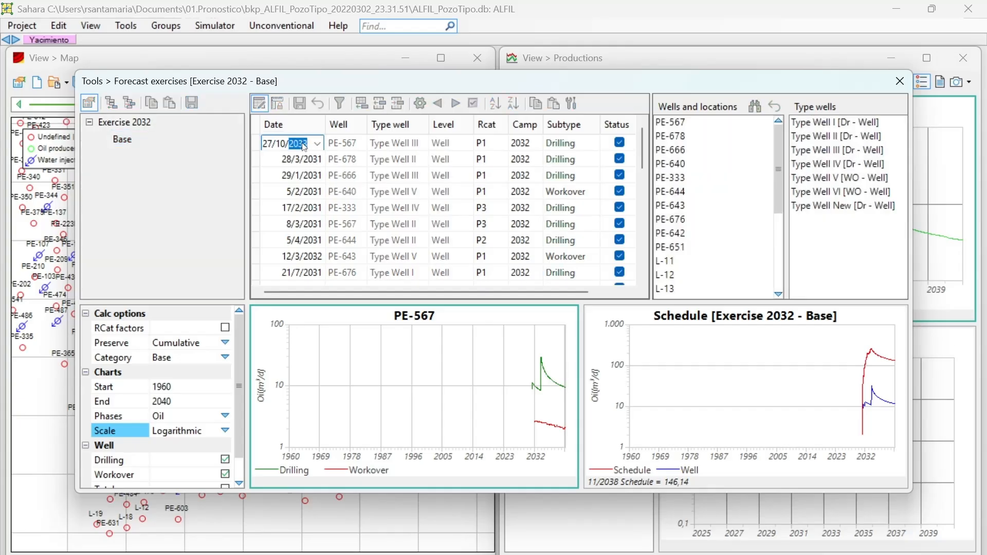
click(281, 141)
click(321, 133)
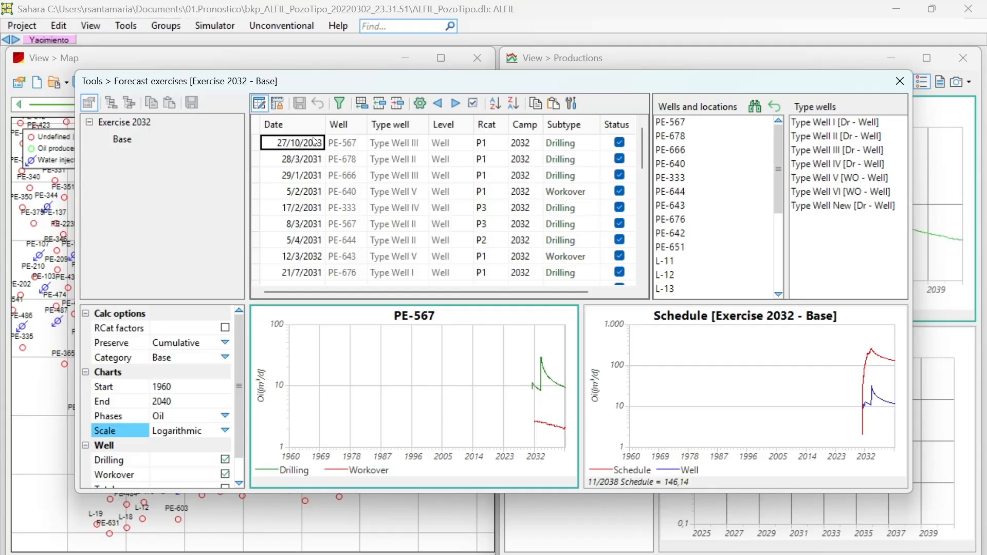
click(484, 144)
click(487, 145)
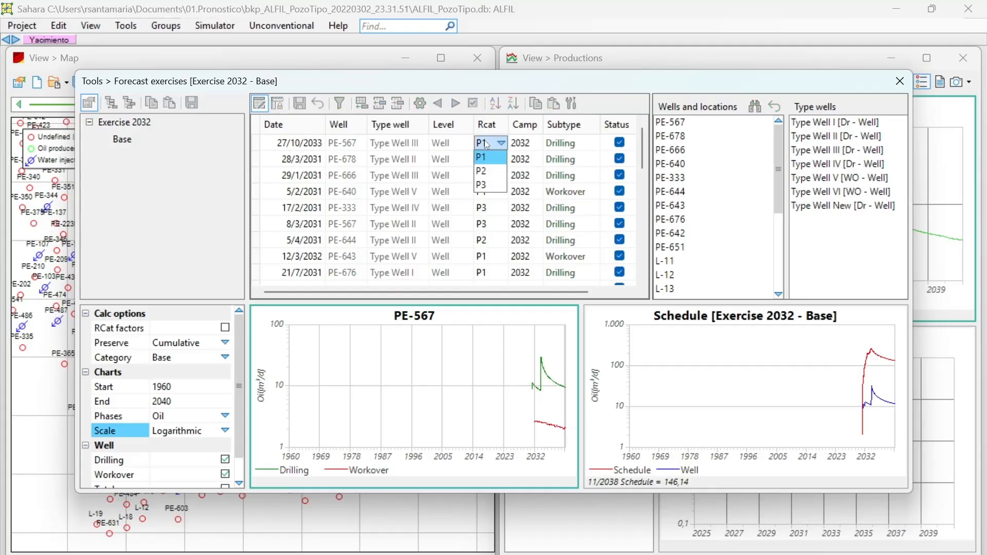
click(487, 145)
click(519, 142)
click(519, 141)
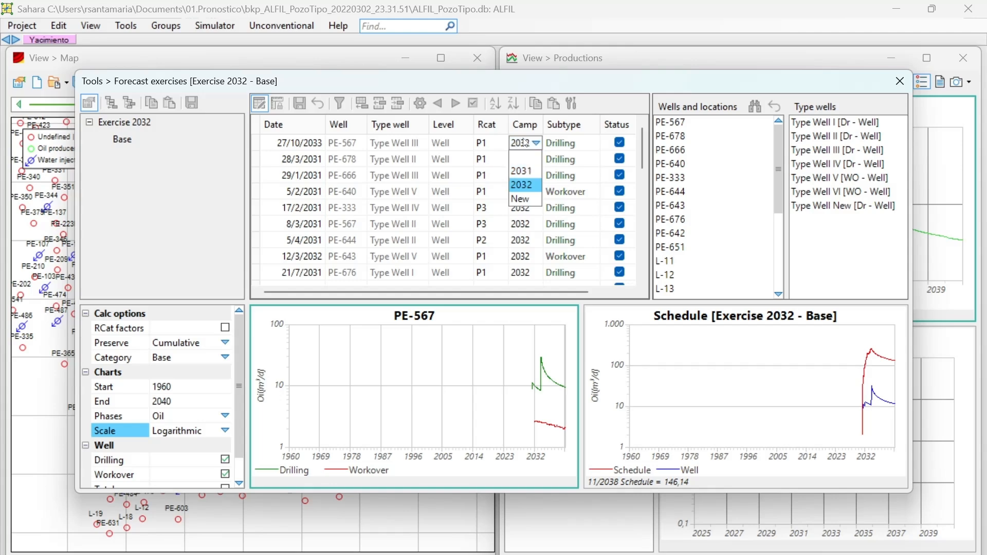
click(525, 144)
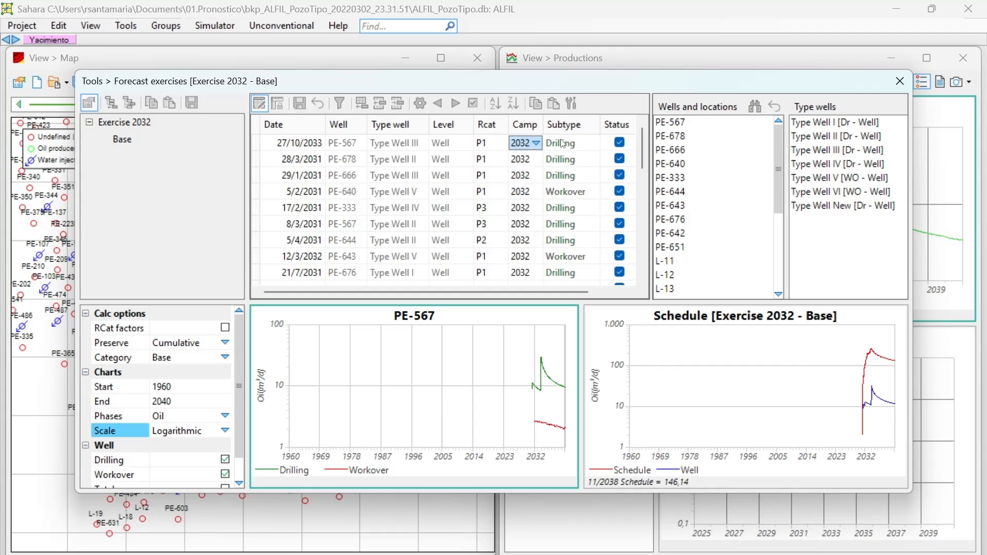
Deactivate the Status of the first schedule entry, PE-567 with Type Well III
scroll(574, 289, right, 1)
click(595, 144)
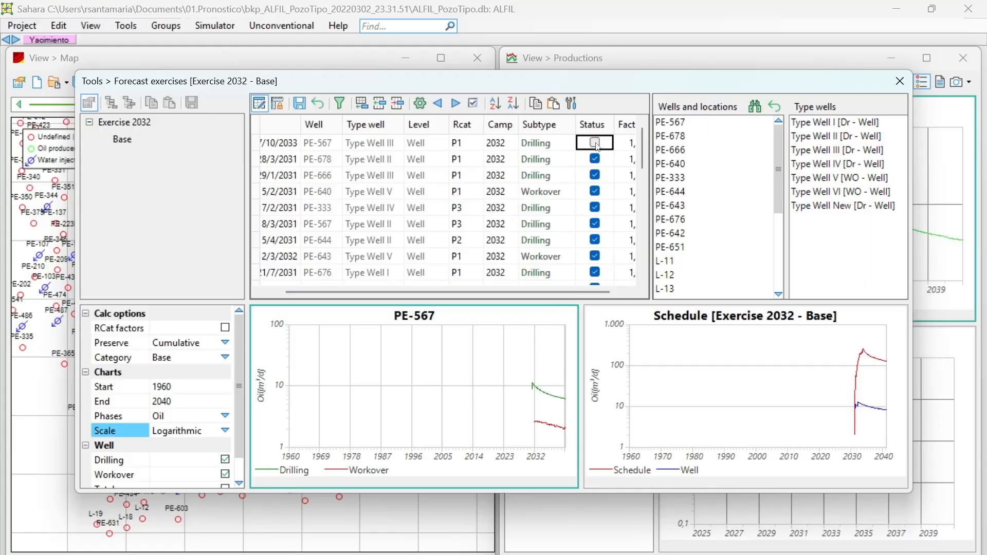
click(595, 143)
Set the Factor to 0,90 for the first PE-567 entry and to 0,80 for the PE-678 entry
scroll(472, 291, right, 2)
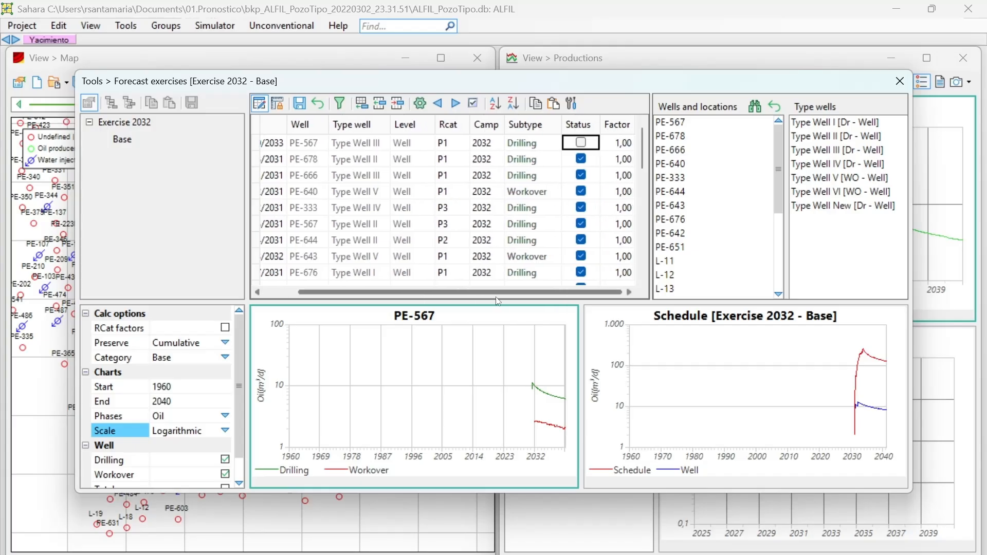
click(619, 144)
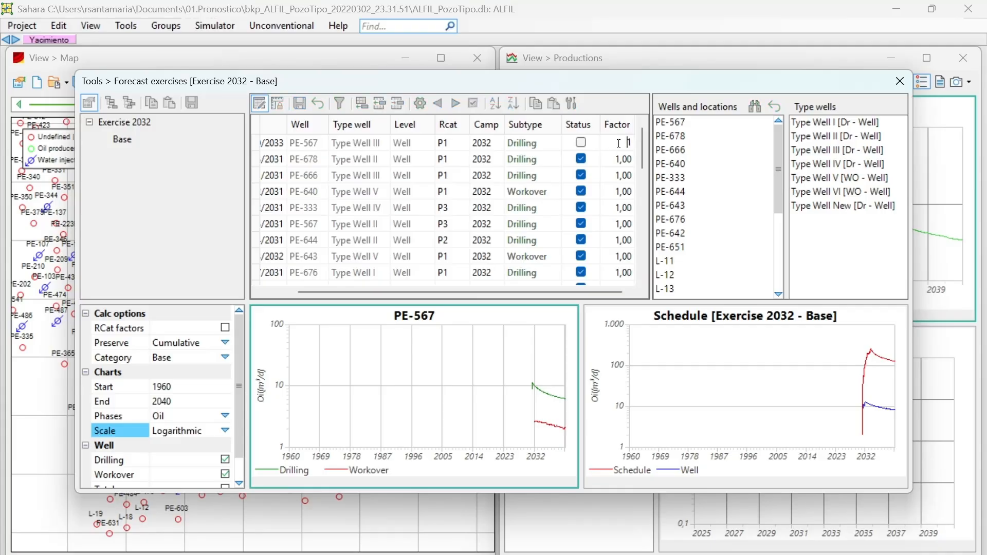
text(0,900)
key(Return)
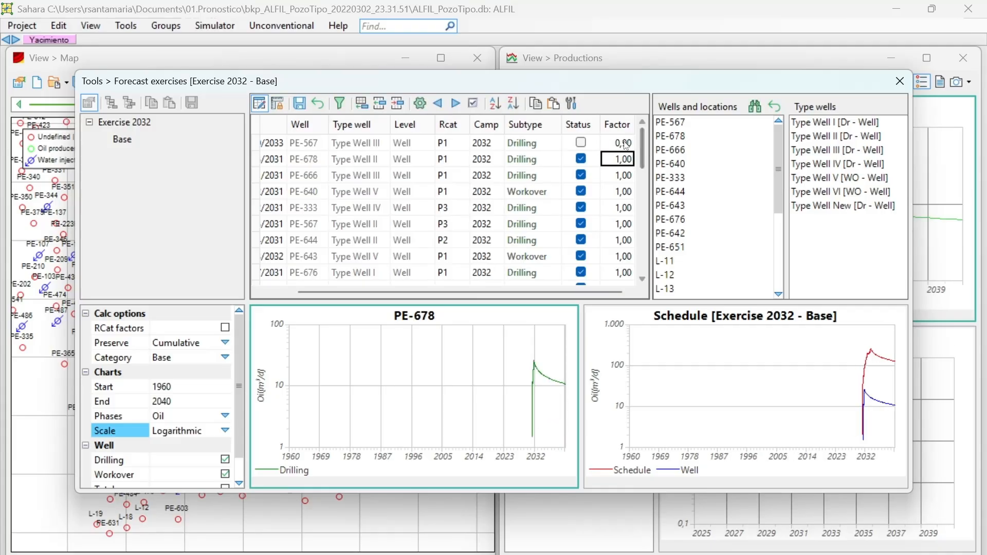
click(626, 145)
click(617, 160)
click(607, 160)
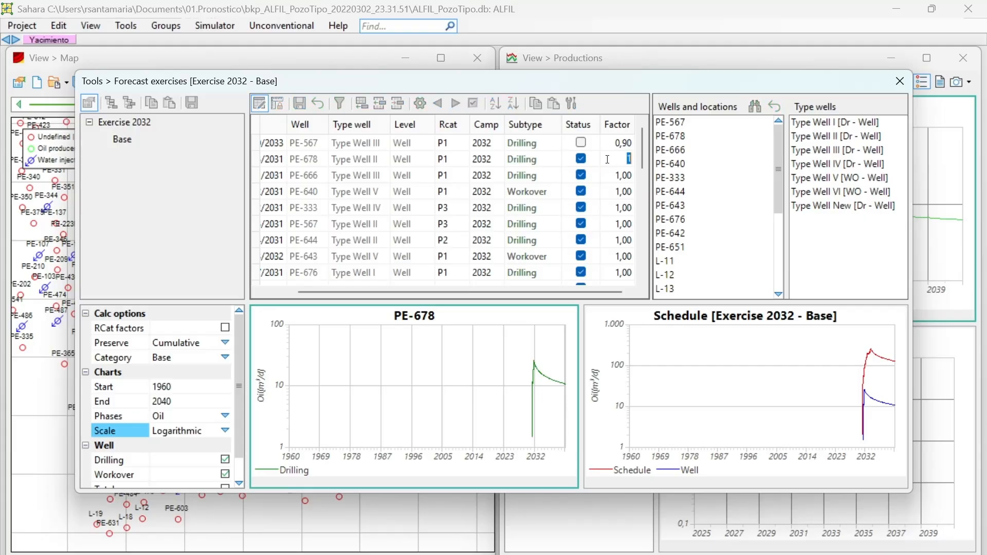
text(0,8)
key(Return)
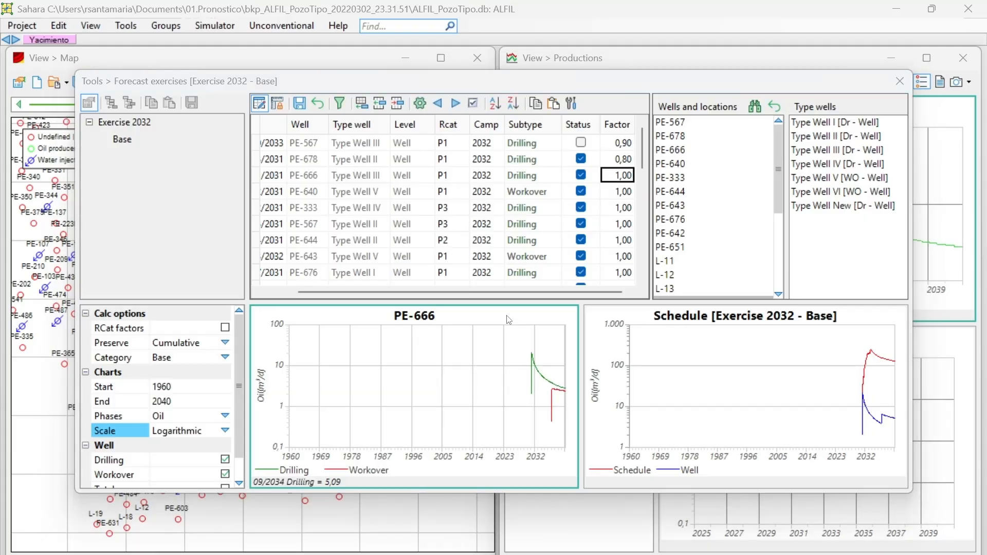
drag(491, 292, 438, 289)
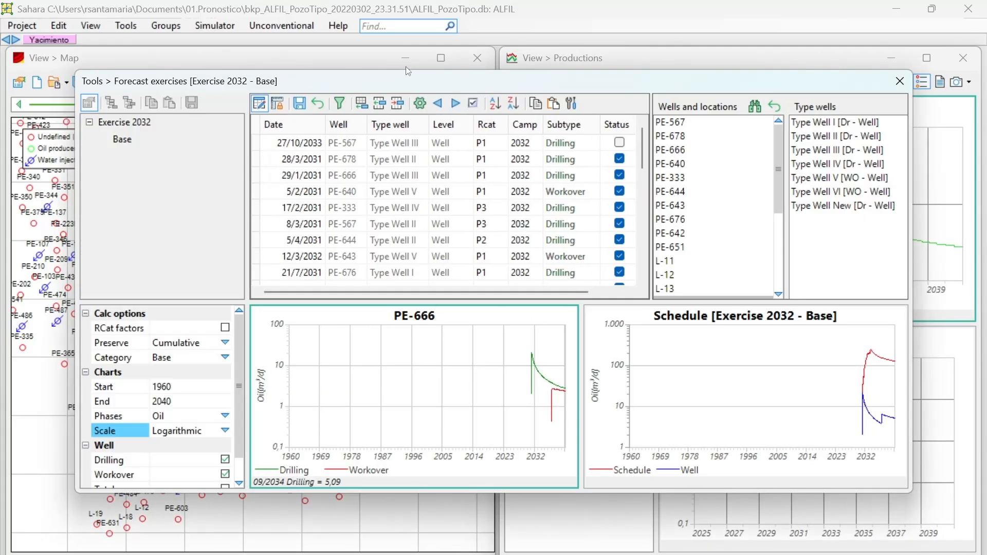
click(301, 101)
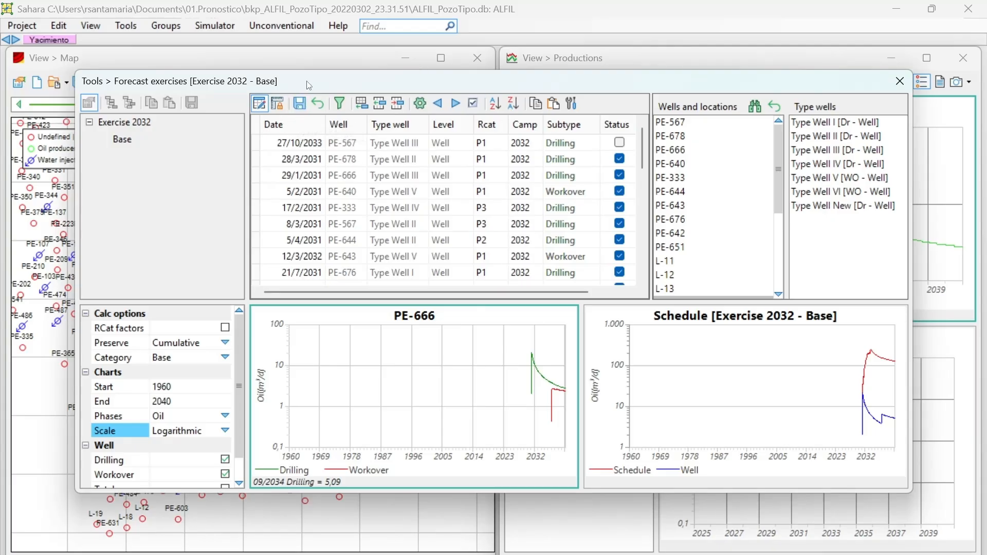
click(320, 104)
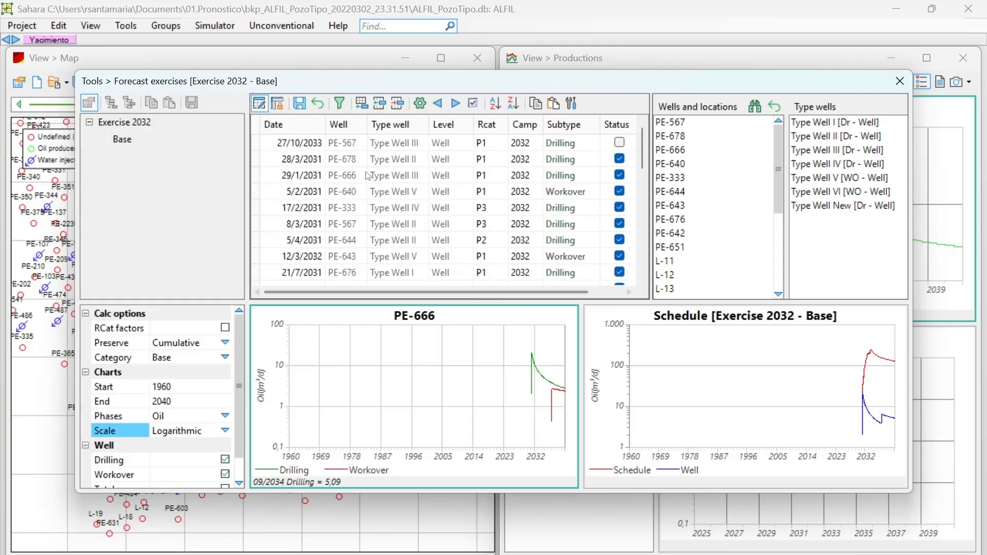
Replace the wells and locations selection with well PE-666 only, finding it by 666
click(754, 106)
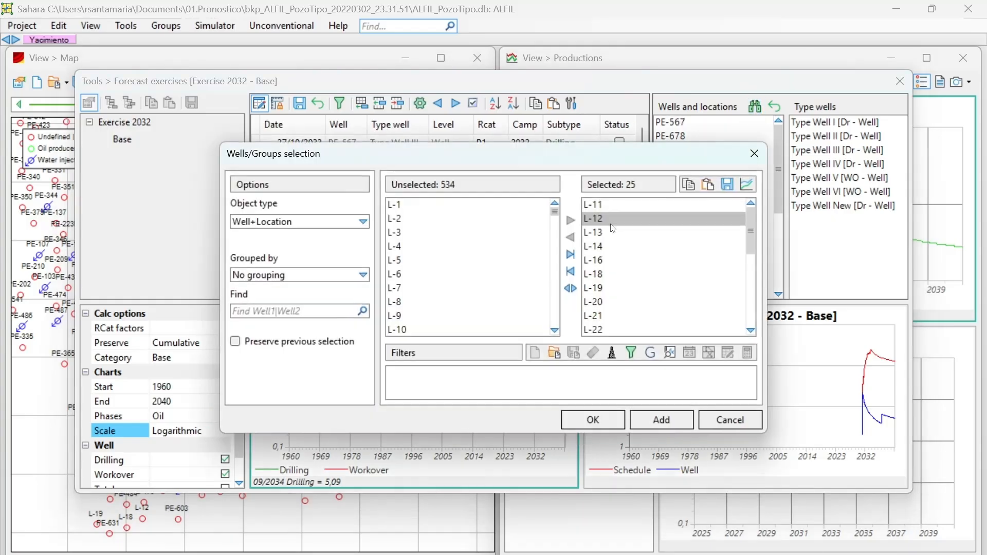
click(570, 272)
click(345, 309)
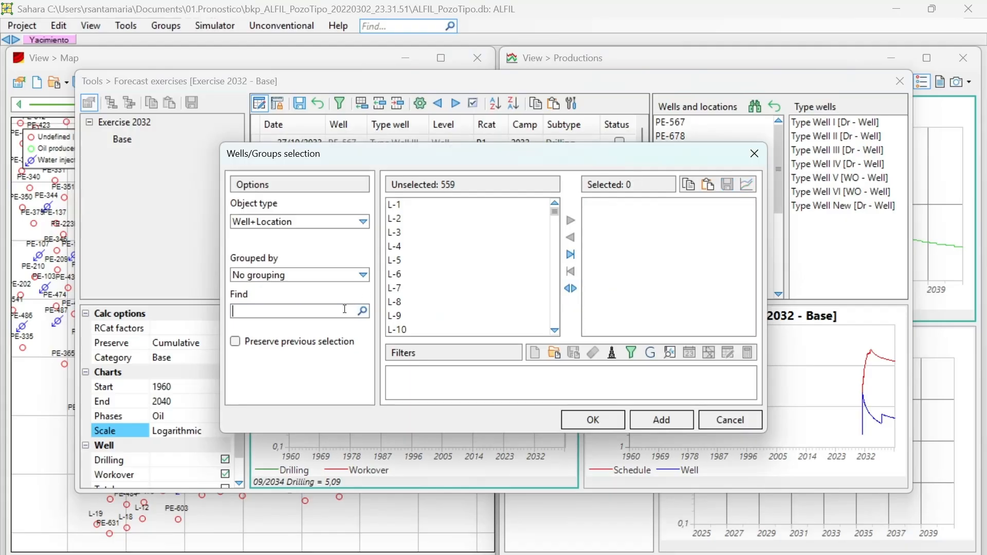
text(666)
click(463, 205)
click(571, 220)
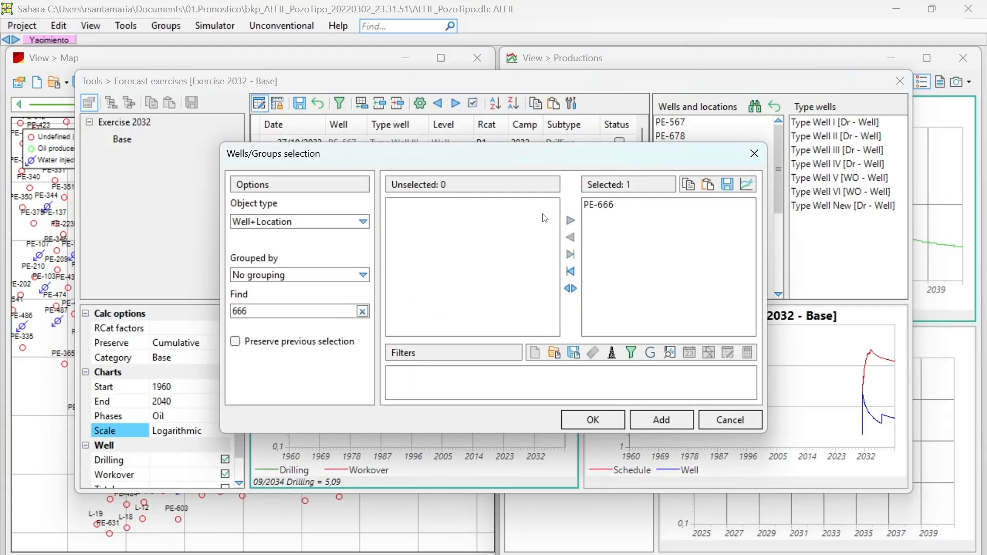
click(592, 417)
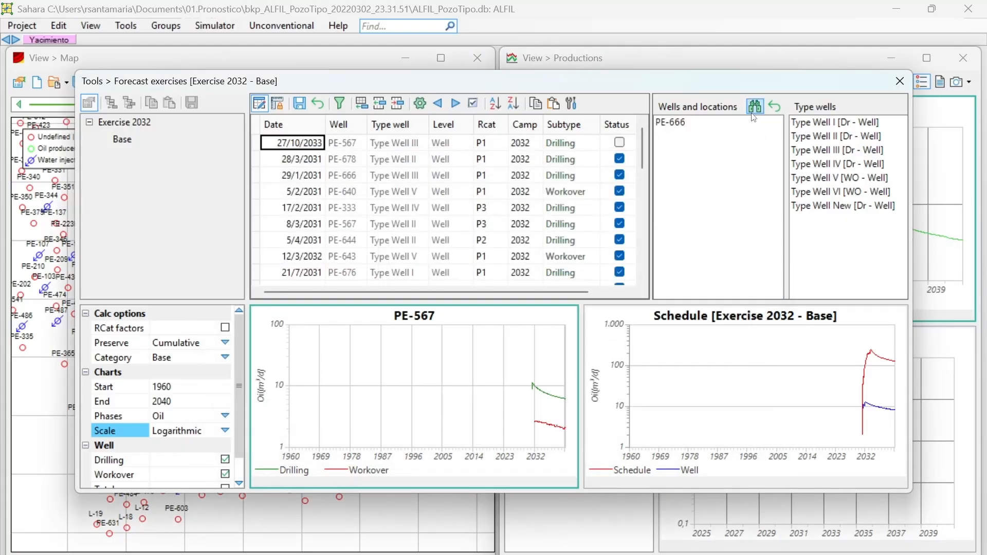
Filter the schedule table to the entries of the selected well, and clear that filter again
click(340, 104)
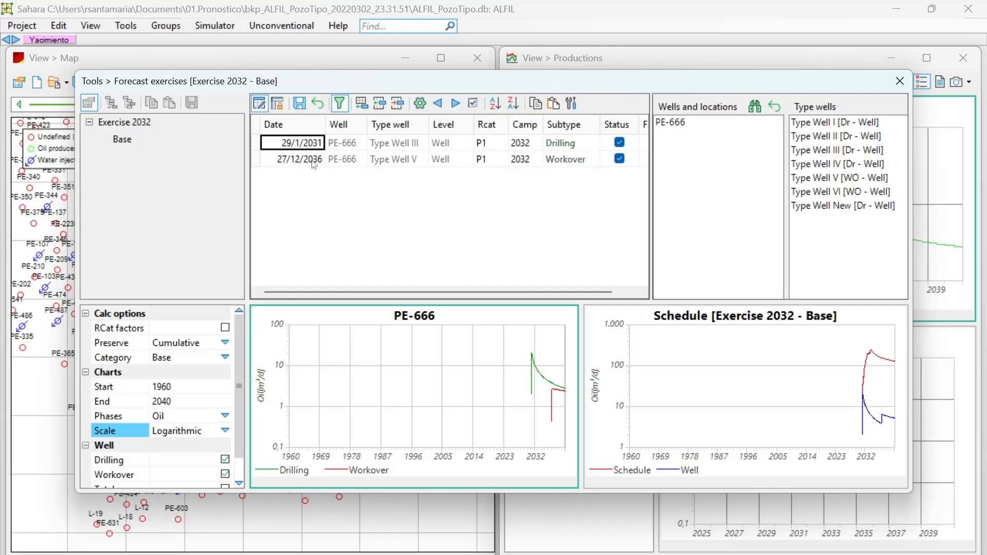
click(339, 103)
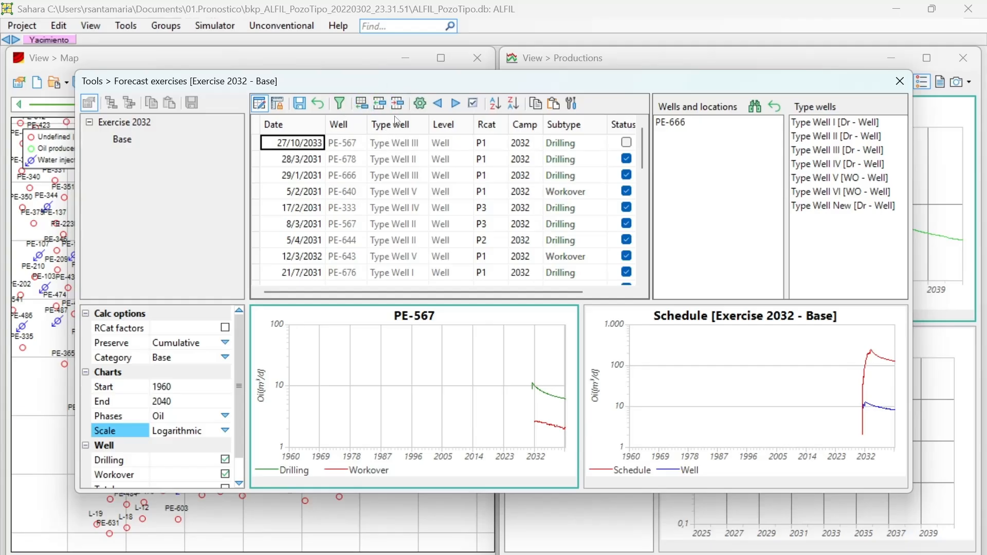
Remove the Campaign attribute from the schedule's configured attributes, declining to save the current alternative
click(424, 107)
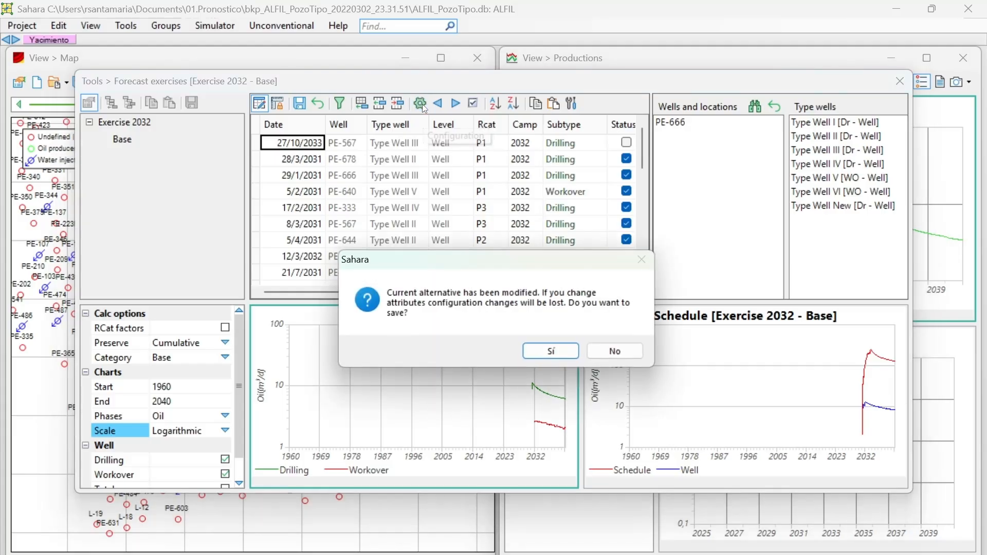
click(602, 350)
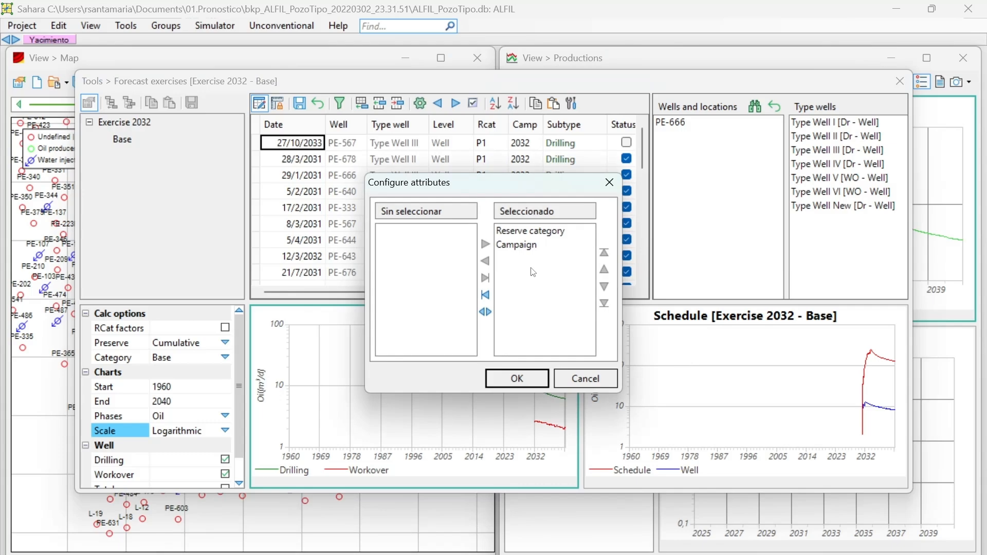
click(523, 243)
click(537, 246)
double_click(535, 245)
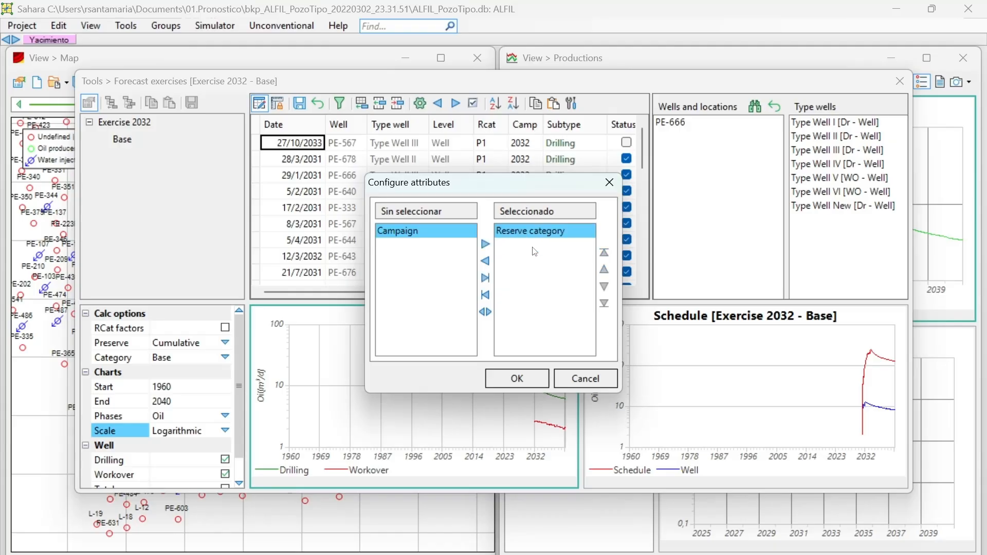
click(515, 378)
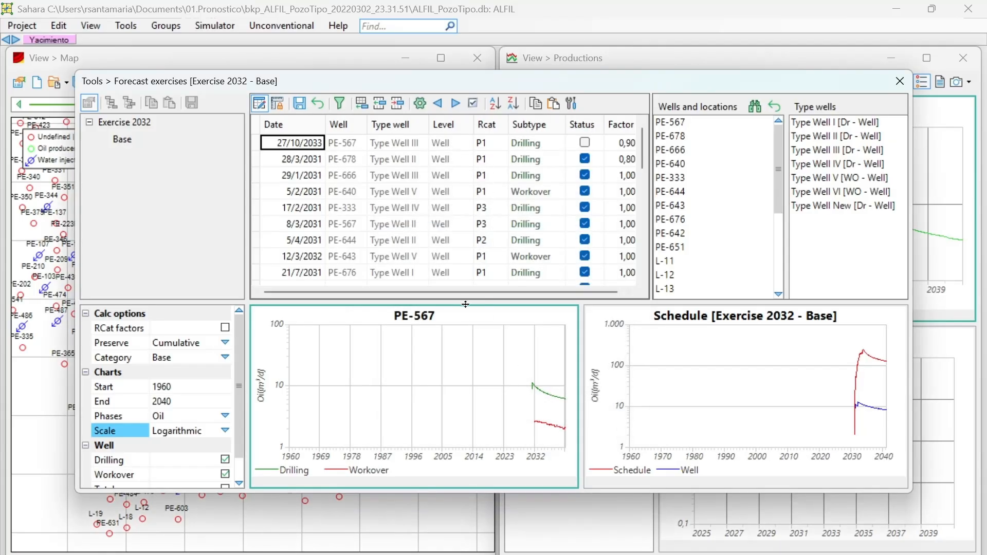
Add the Campaign attribute back to the schedule, placed ahead of Reserve category, without saving the alternative
drag(472, 292, 526, 291)
click(420, 104)
click(615, 352)
click(421, 230)
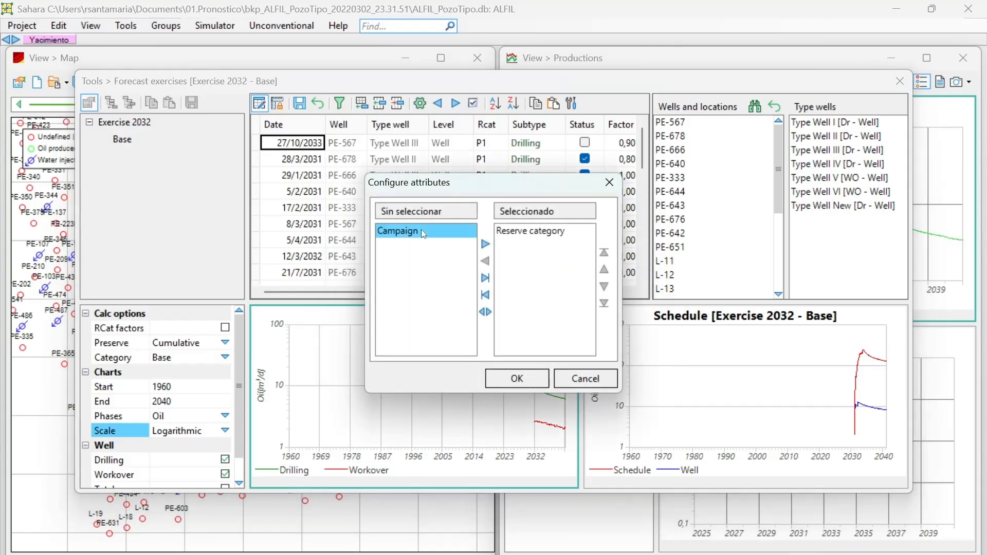
drag(421, 230, 507, 240)
click(506, 373)
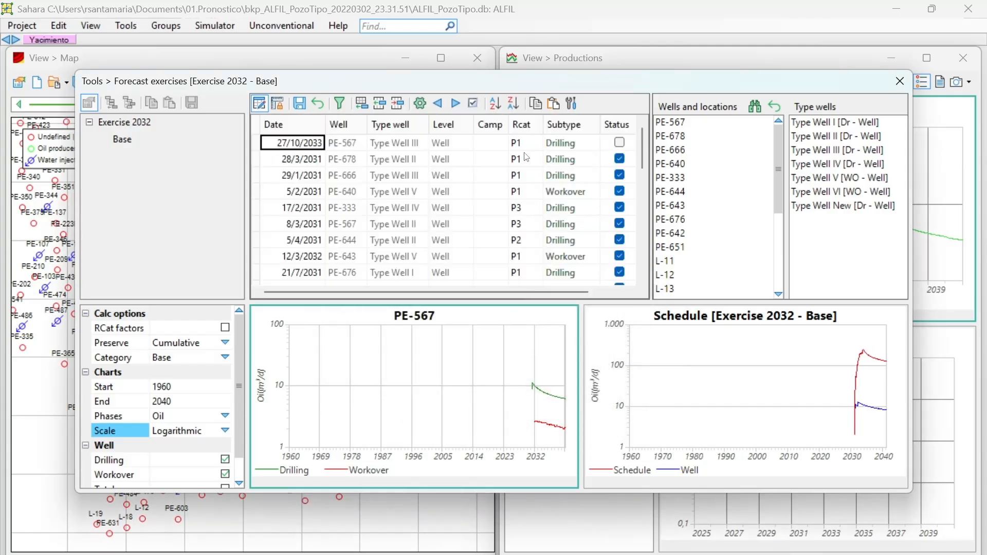
Check the selectable Camp value of the first PE-567 entry without assigning a campaign
click(500, 144)
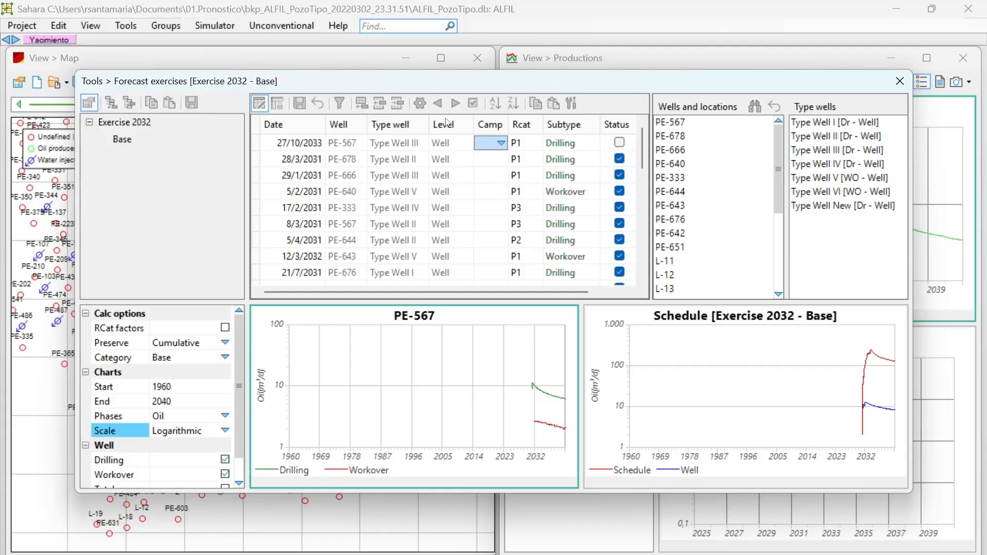
click(501, 207)
click(482, 160)
click(465, 148)
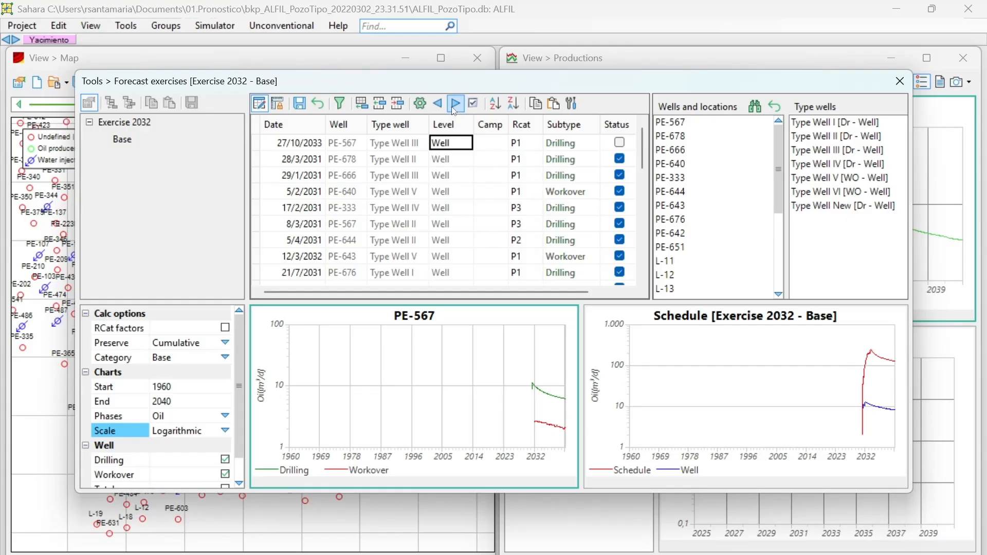
Shift the date of the first PE-567 entry month by month to 27/5/2033
click(296, 141)
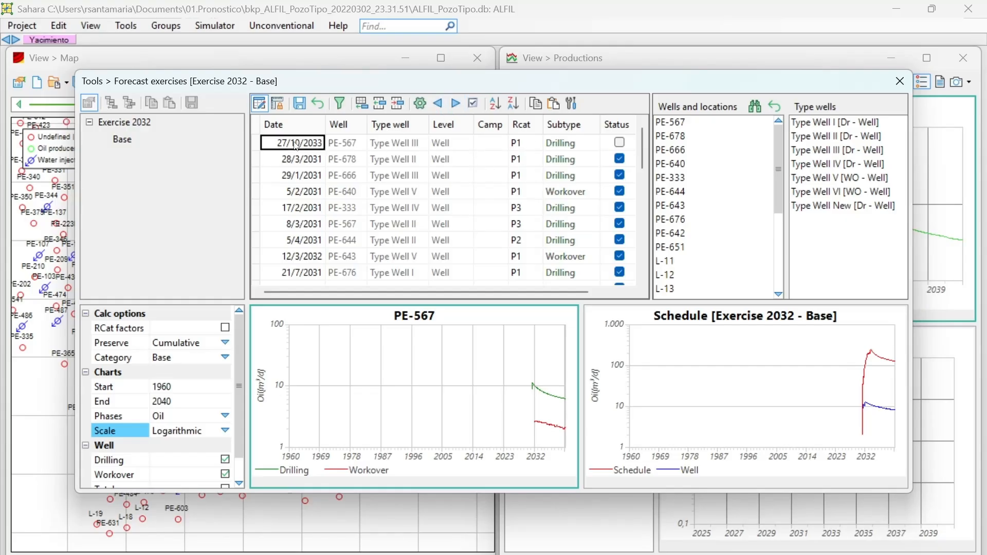
click(440, 103)
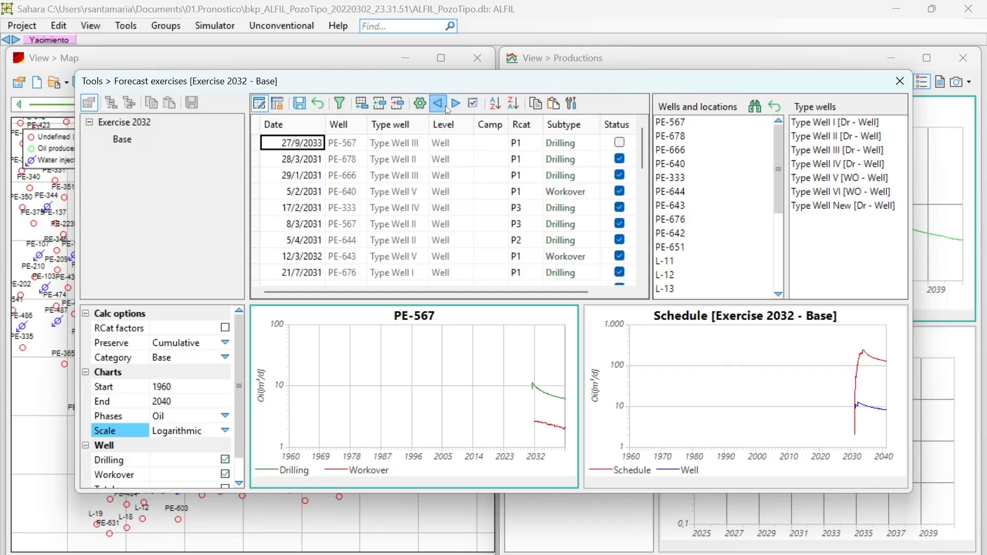
click(445, 106)
click(446, 106)
click(445, 106)
click(445, 106)
click(445, 106)
click(445, 106)
click(459, 103)
click(459, 102)
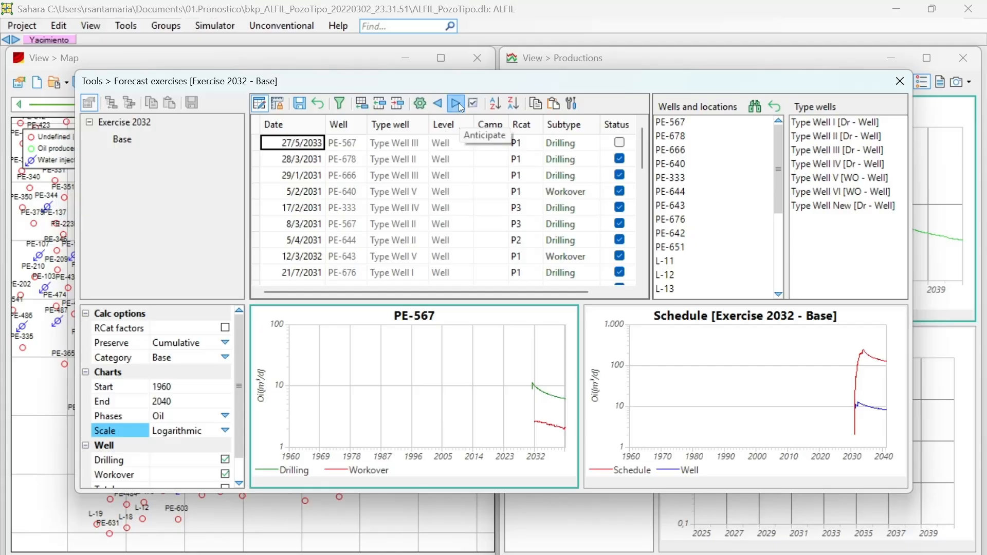
click(459, 103)
click(439, 105)
Switch the Status of the first PE-567 entry to active and back to inactive
click(471, 104)
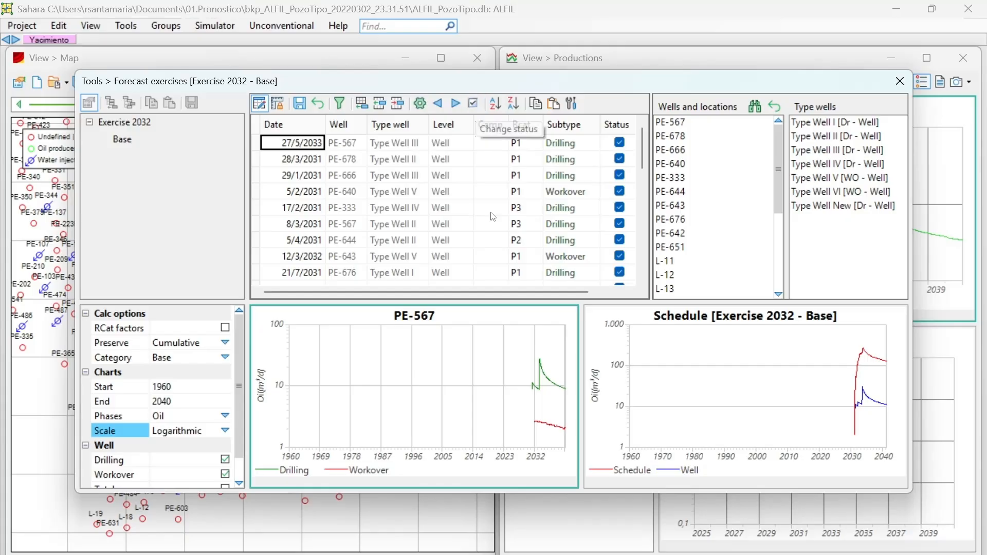
drag(501, 292, 517, 291)
click(473, 104)
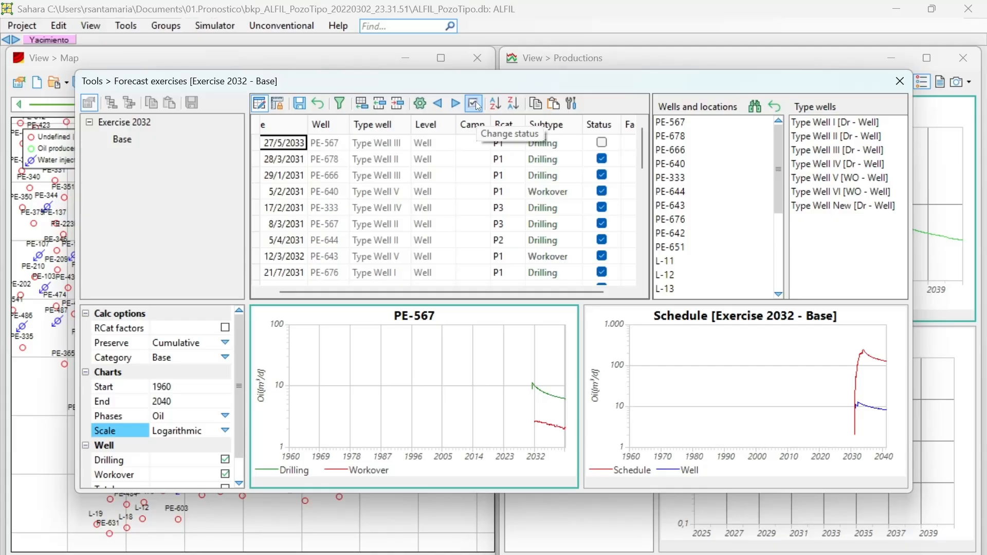
Sort the schedule entries by Well in ascending order and display the chart for L-11
click(324, 144)
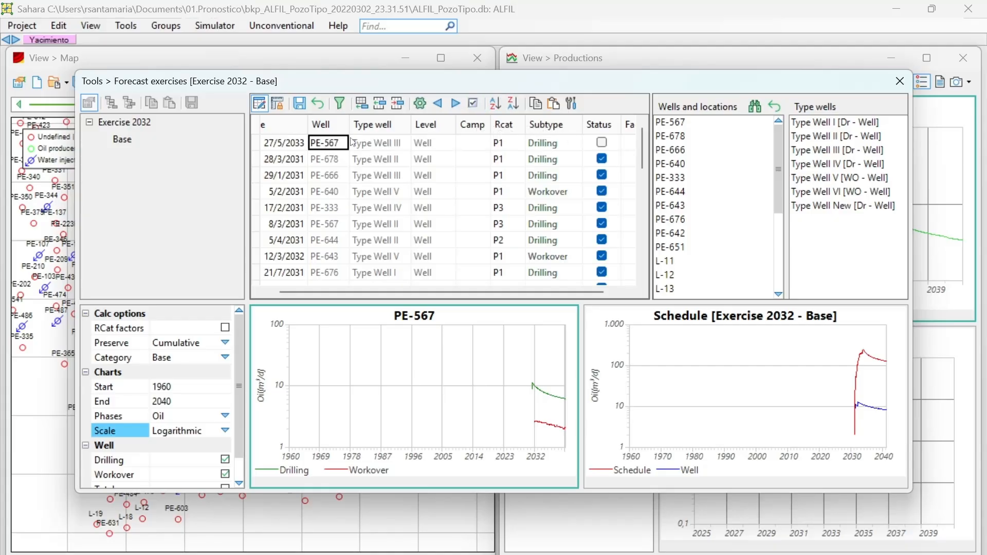
click(494, 103)
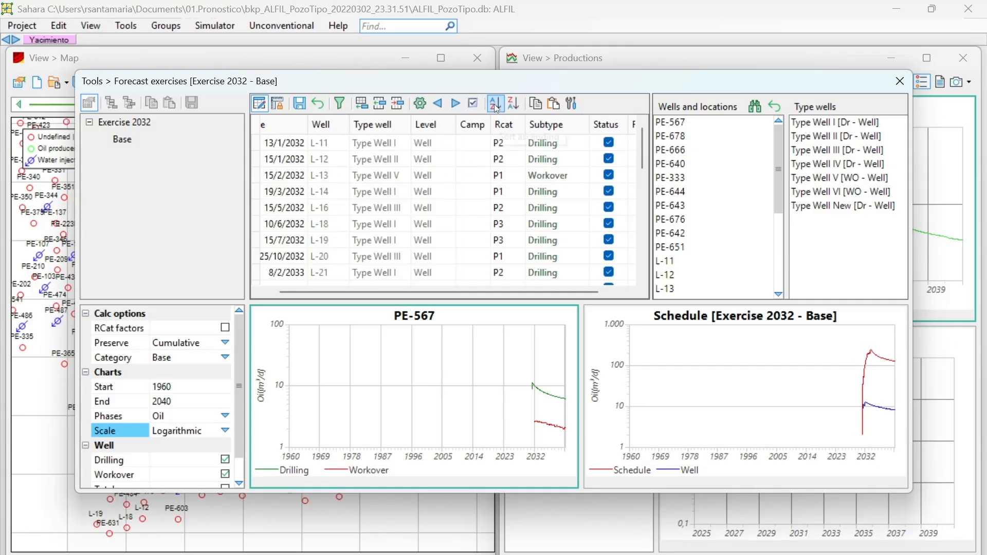
click(335, 143)
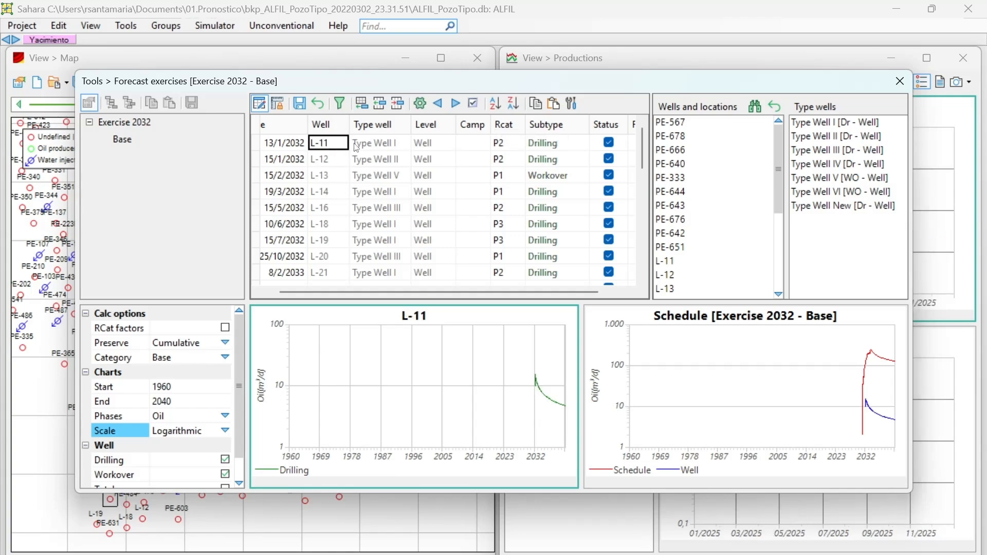
Sort the schedule entries by Type well in ascending order and look through the grouped rows
click(387, 145)
click(502, 106)
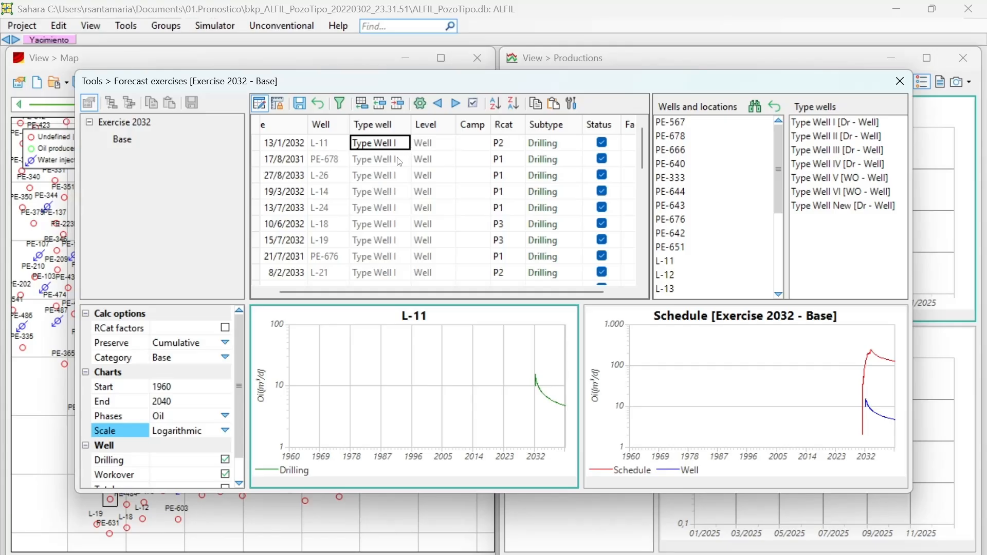
scroll(390, 154, down, 3)
scroll(389, 159, up, 3)
scroll(392, 170, down, 3)
scroll(392, 171, down, 3)
scroll(412, 226, up, 6)
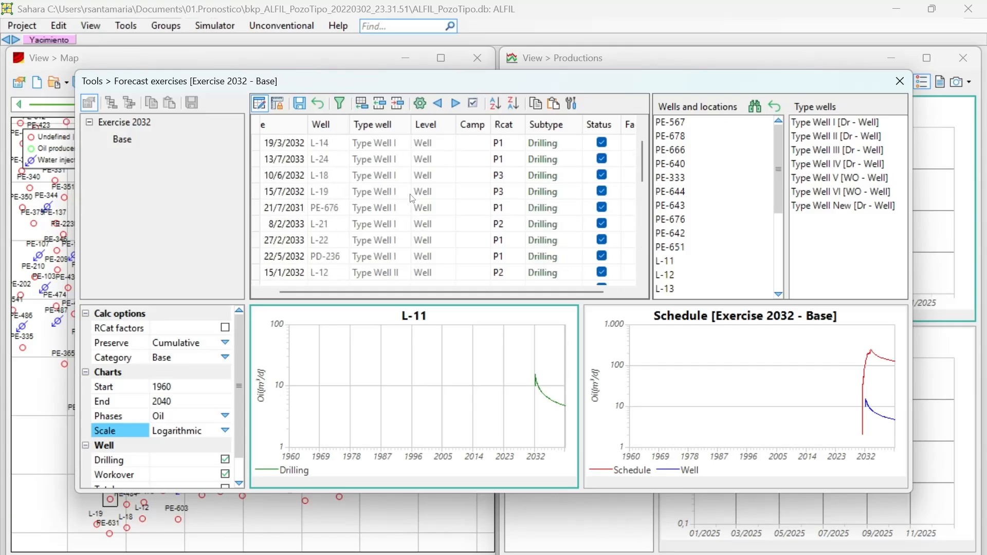
Sort the schedule entries by Subtype in ascending order and look through the rows
click(452, 148)
key(Down)
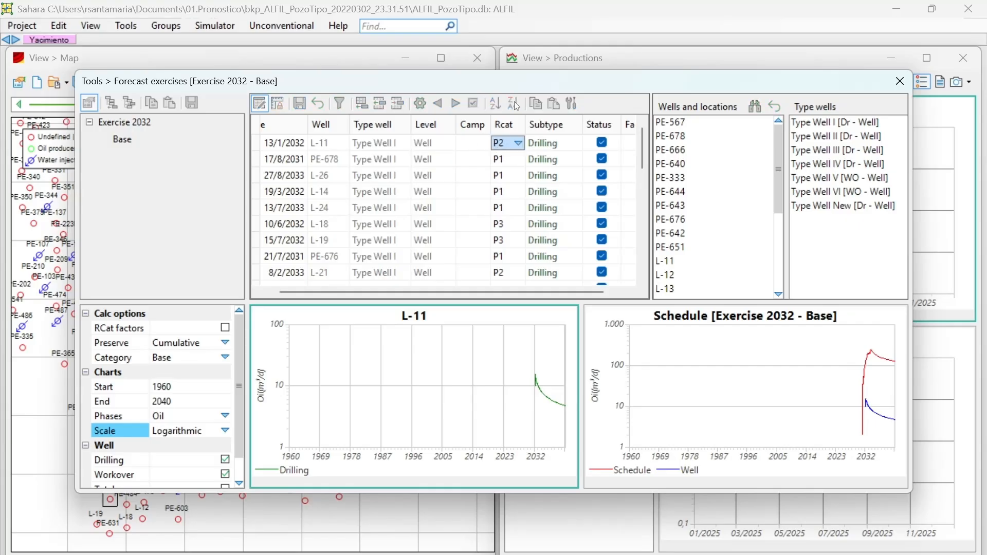
click(541, 147)
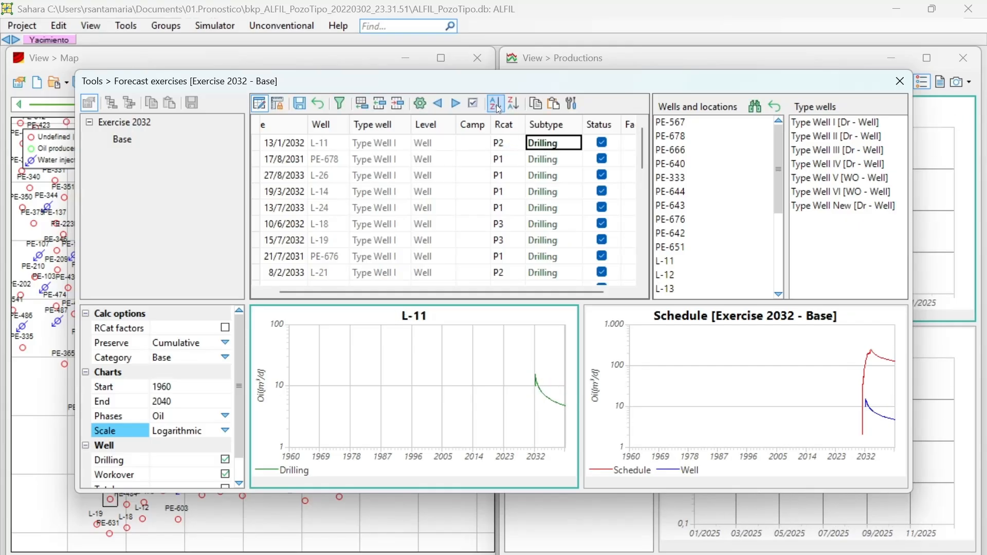
scroll(540, 183, down, 3)
scroll(553, 195, up, 4)
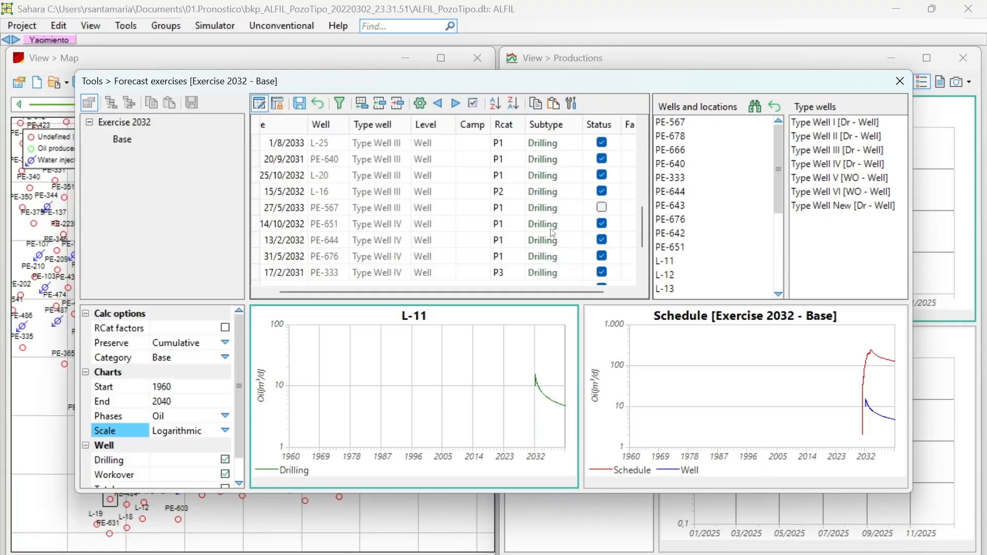
Sort the schedule entries by Status in ascending order
click(597, 150)
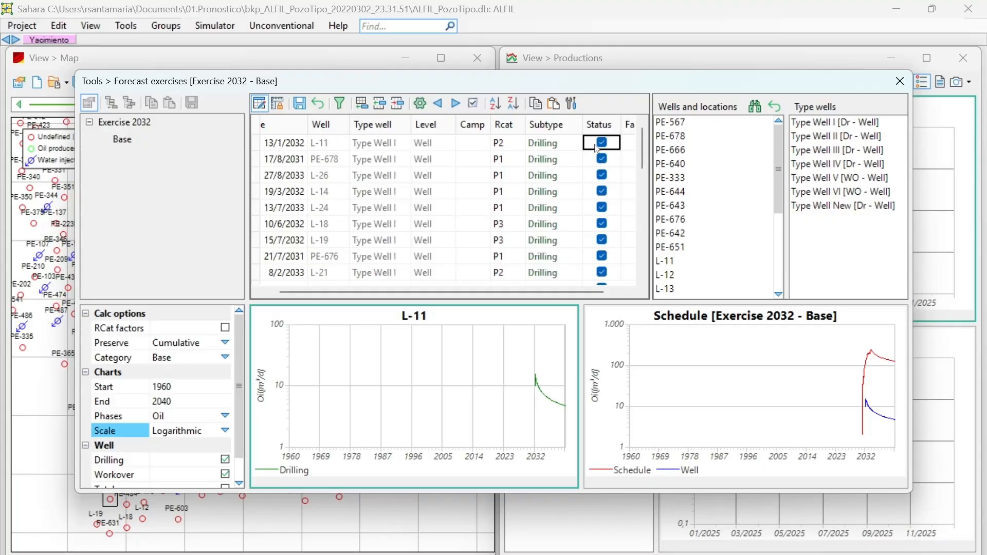
click(495, 103)
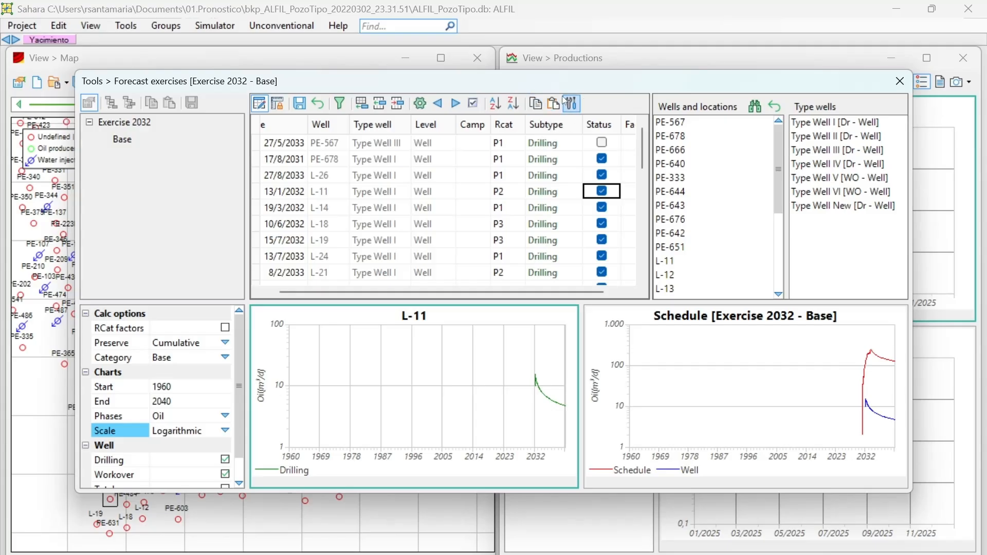
click(497, 175)
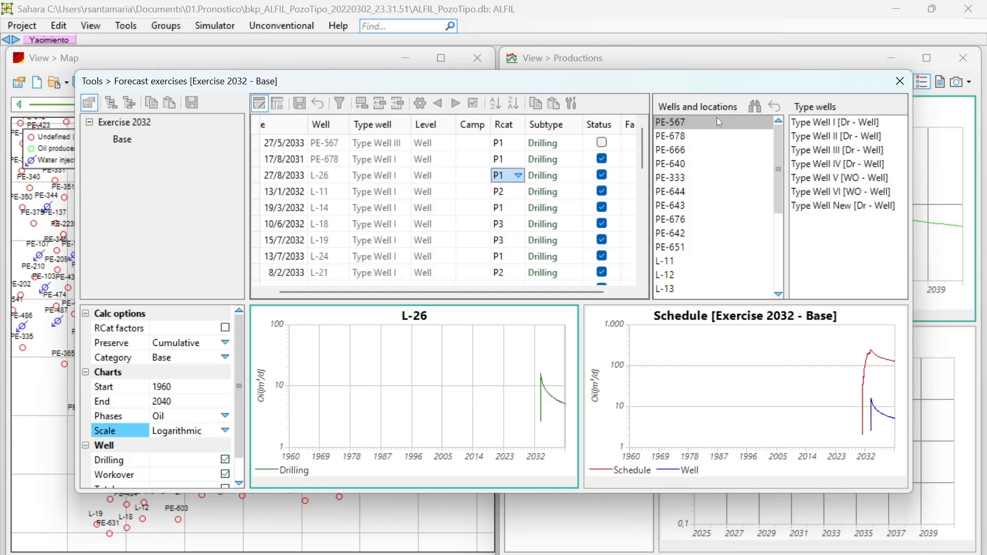
click(707, 138)
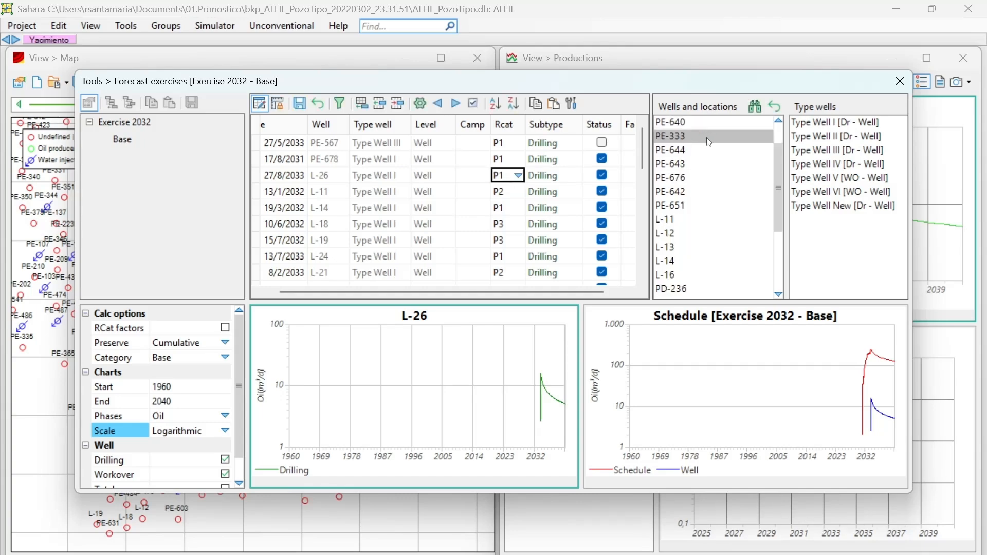
drag(778, 160, 769, 134)
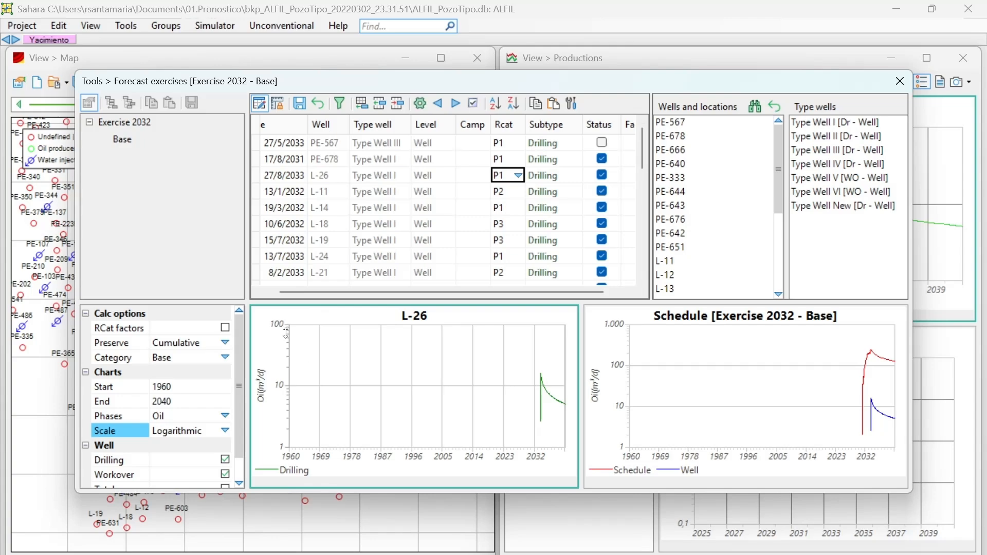
Set the Rcat of the L-26 entry to P2 and enable the RCat factors in the calculation options
scroll(175, 344, down, 1)
scroll(203, 350, up, 1)
click(225, 328)
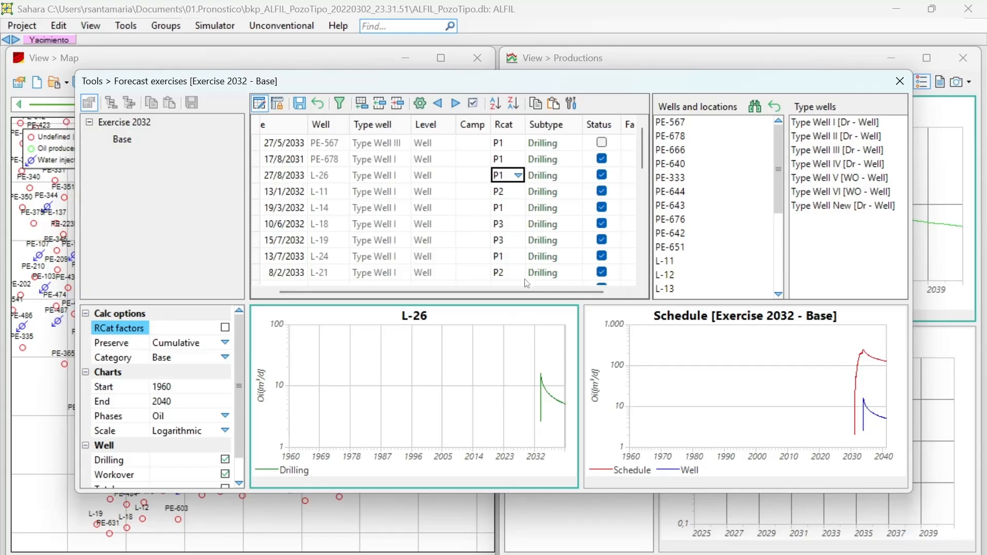
click(518, 176)
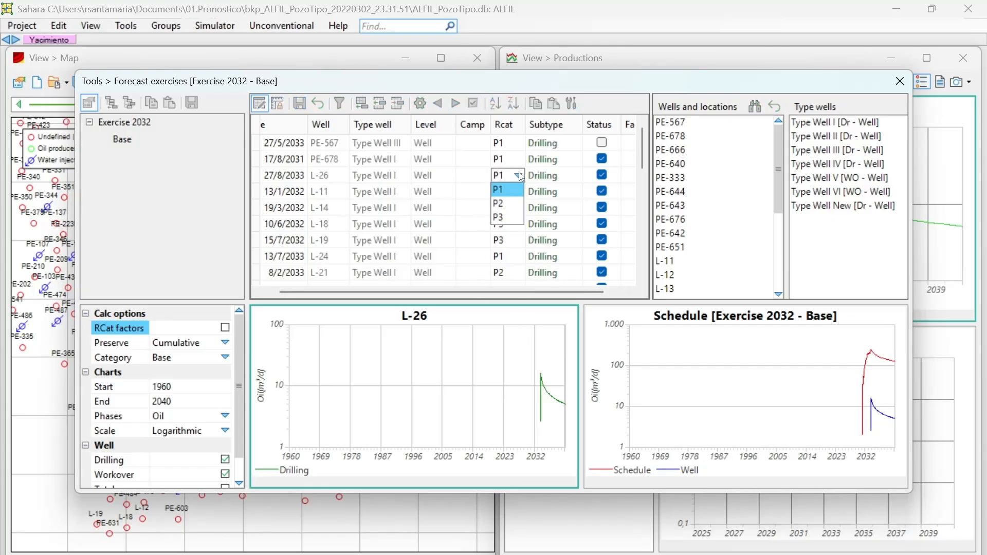
click(507, 203)
click(225, 328)
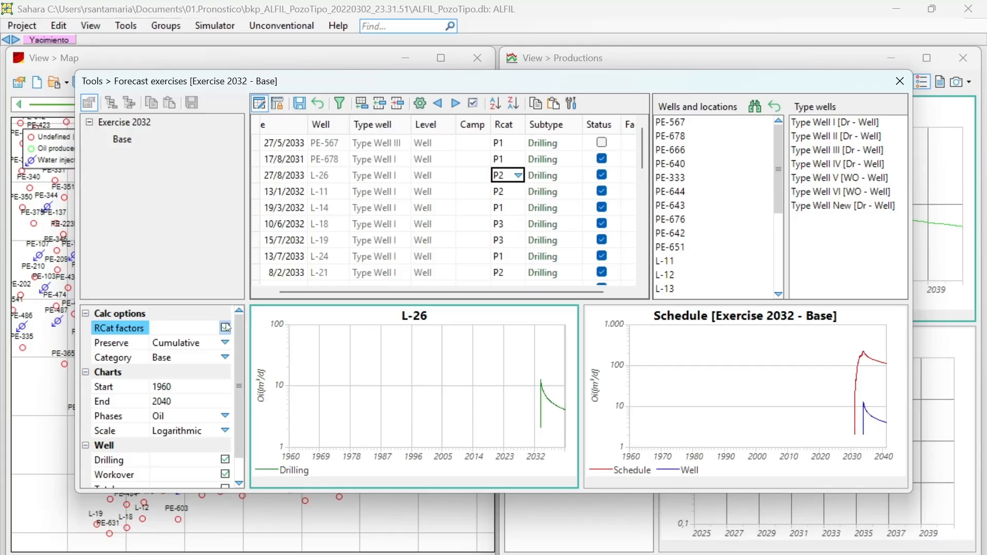
mouse_move(541, 380)
Set L-26's Rcat to P3 and toggle the RCat factors to compare the charts, leaving them disabled
click(518, 175)
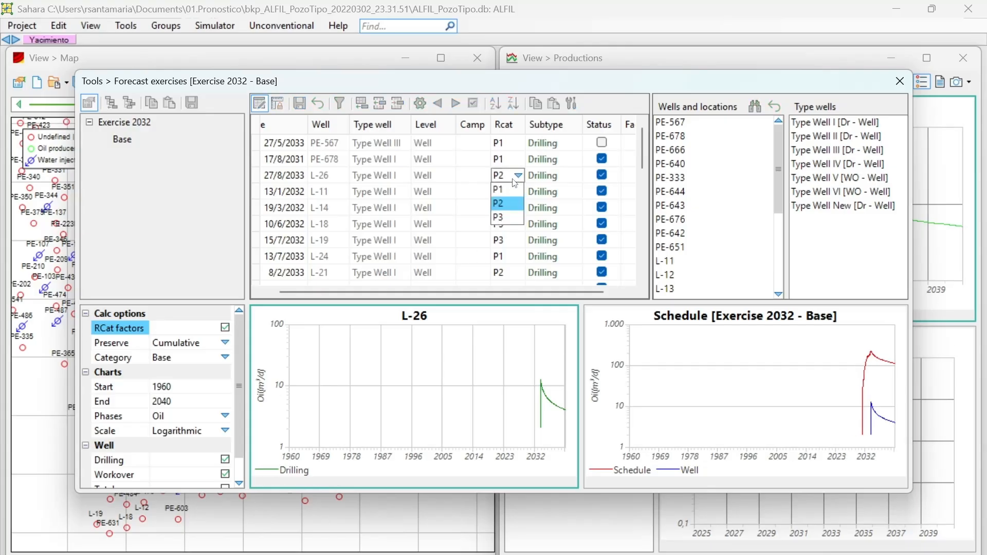
click(503, 213)
click(226, 330)
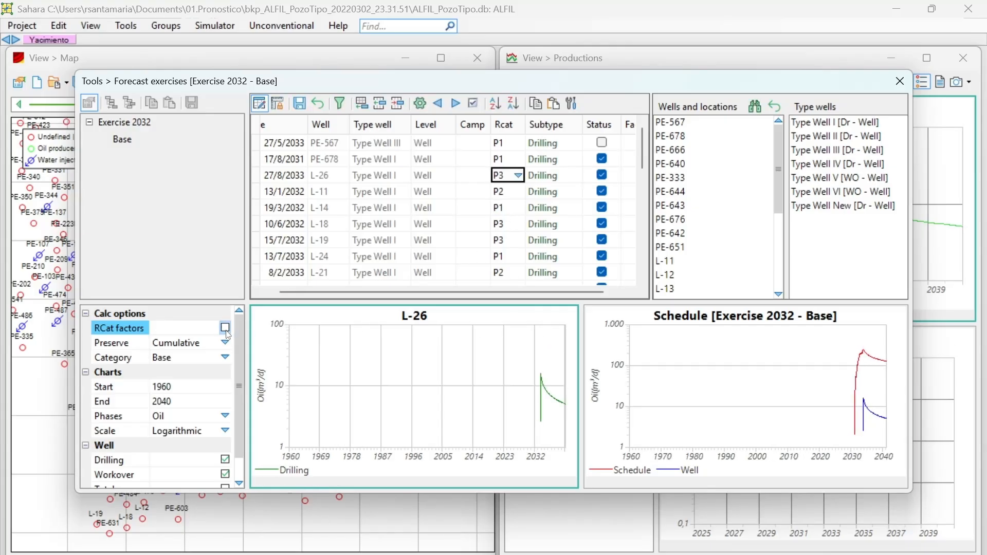
click(225, 329)
click(224, 330)
click(224, 329)
click(225, 330)
Set L-26's Rcat back to P1 and view the available Preserve options
click(519, 175)
click(514, 187)
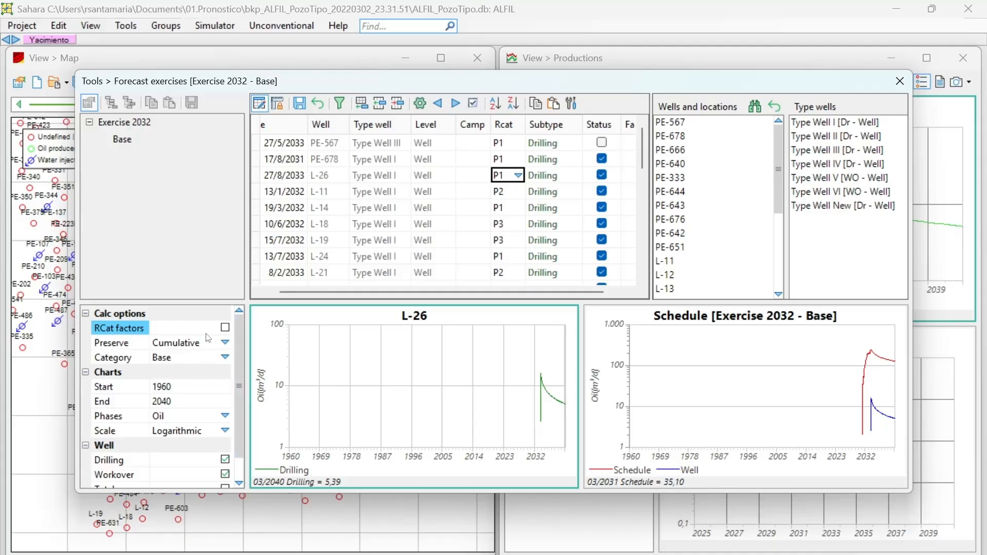
click(225, 343)
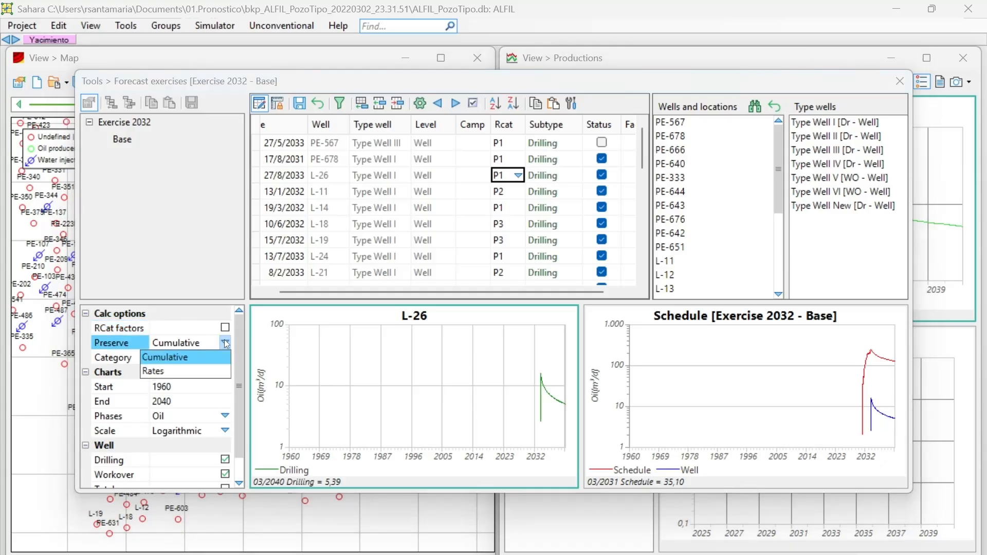
click(226, 342)
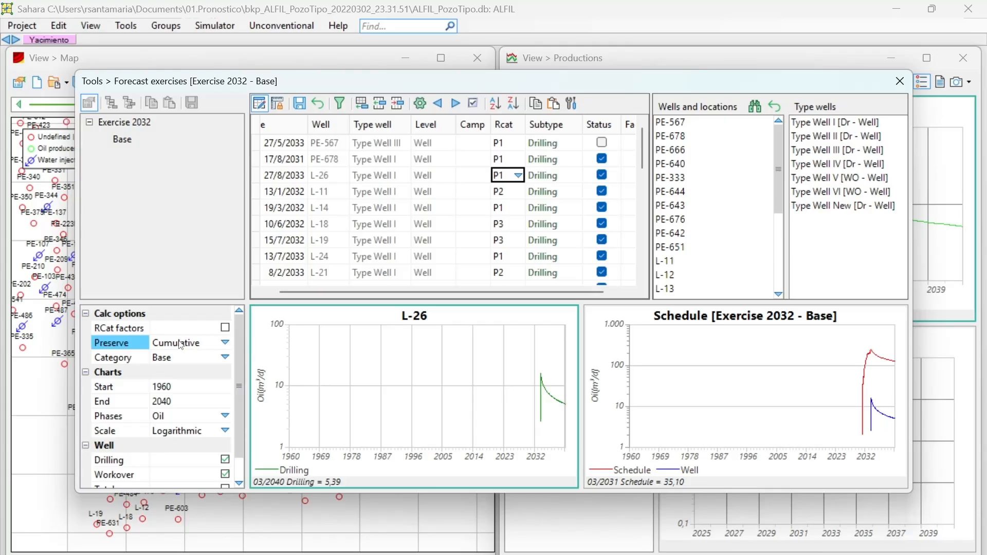
Switch the calculation category to Low to check the charts and return it to Base
scroll(182, 344, down, 1)
click(223, 329)
click(223, 329)
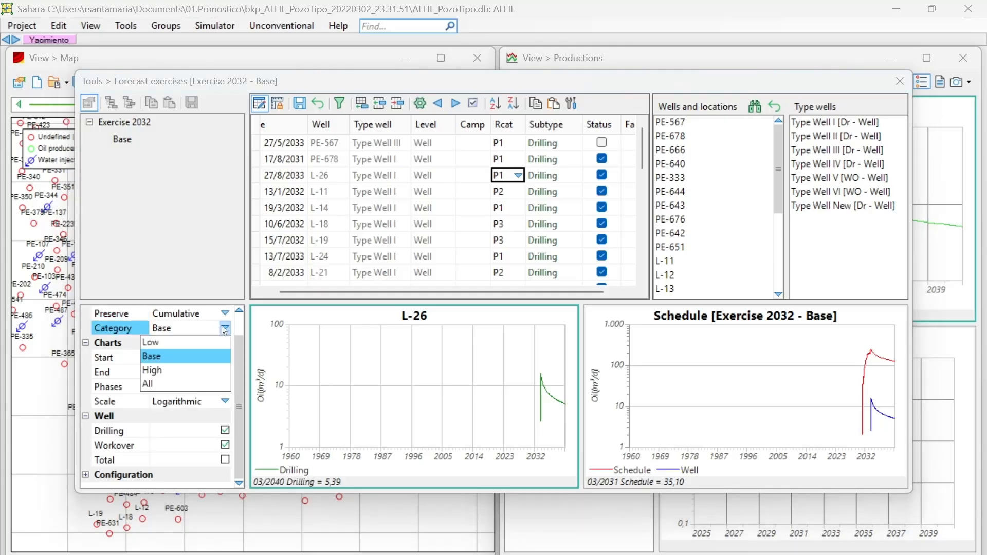
click(225, 330)
click(225, 330)
click(209, 340)
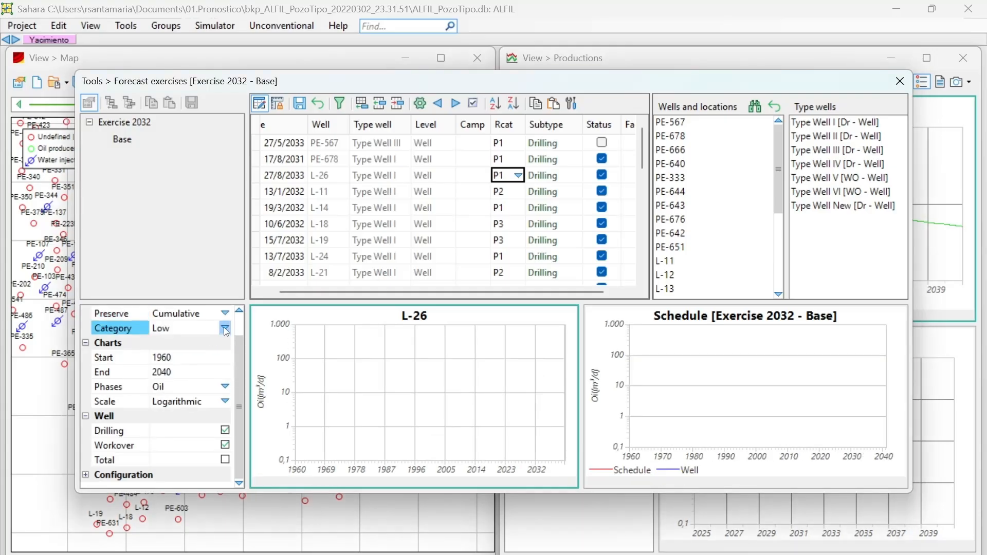
click(225, 329)
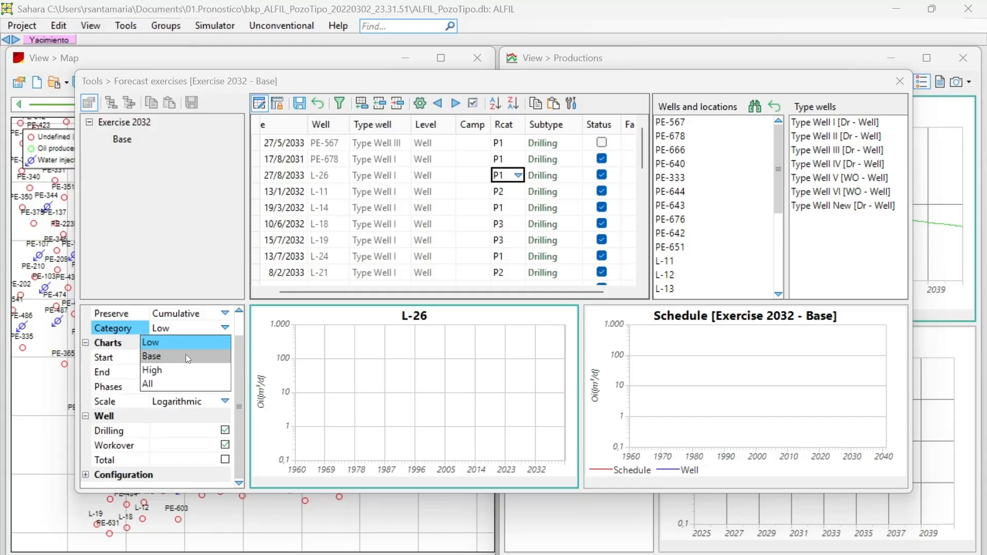
click(186, 353)
Switch the calculation category to High to check the charts and return it to Base
click(224, 328)
click(205, 371)
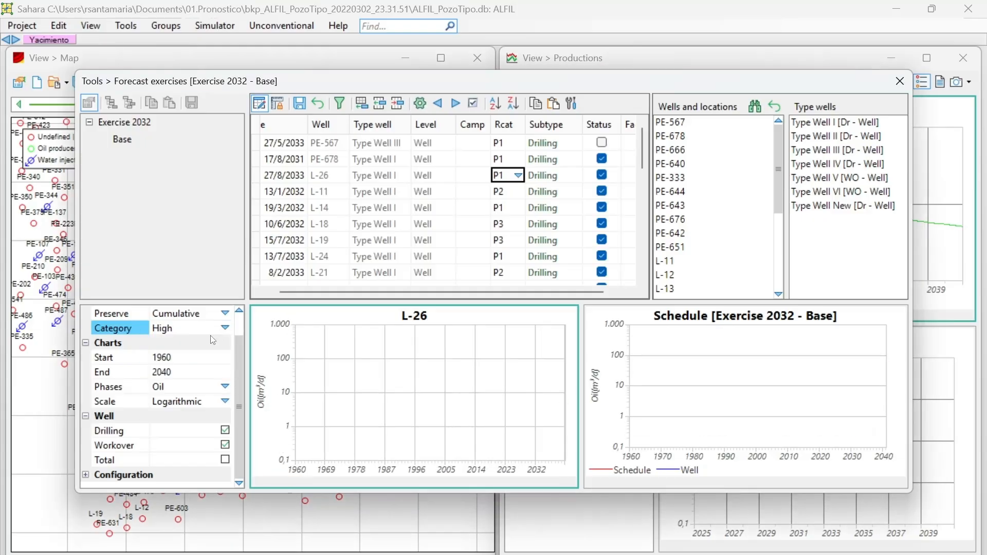
click(225, 328)
click(194, 353)
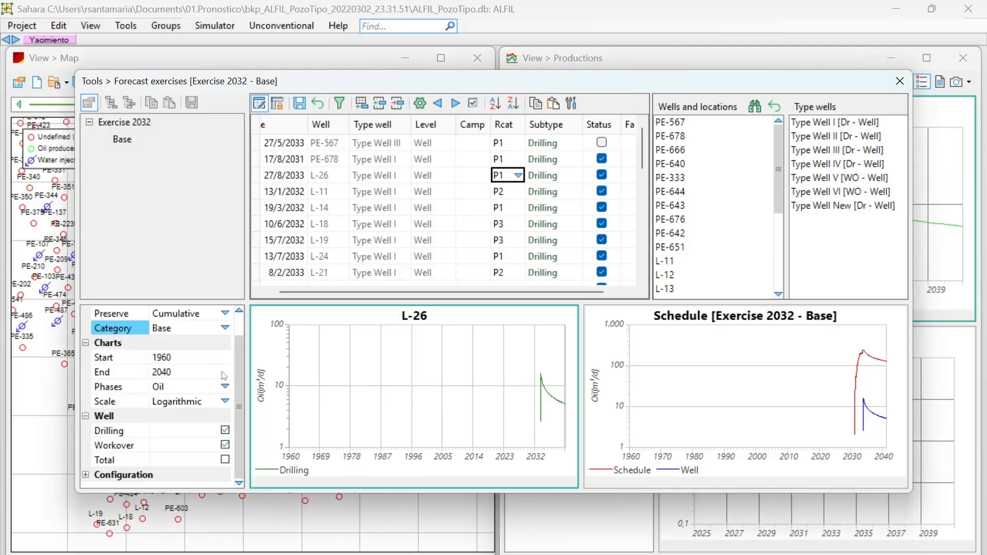
scroll(224, 375, up, 1)
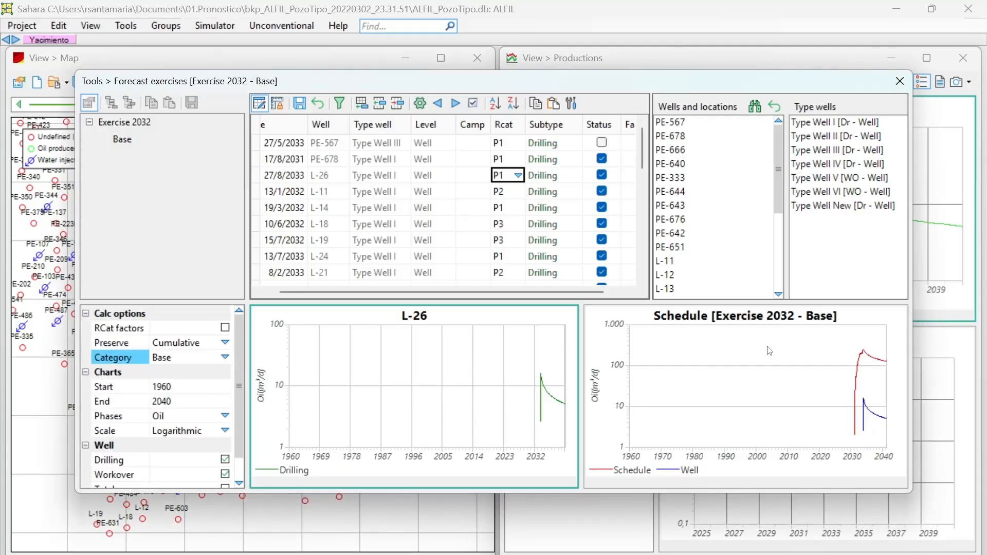
Set the start year of the charts to 2020
click(178, 388)
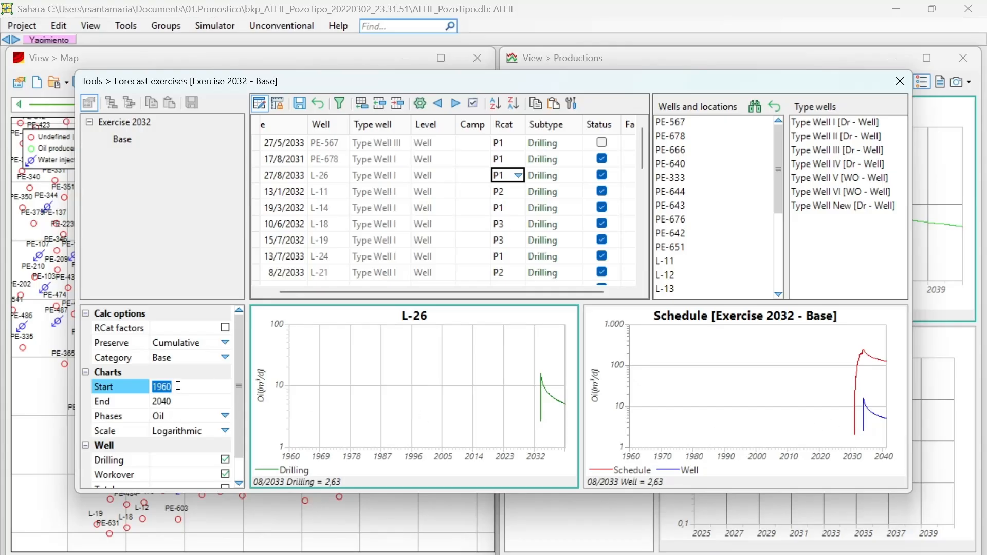
text(2020)
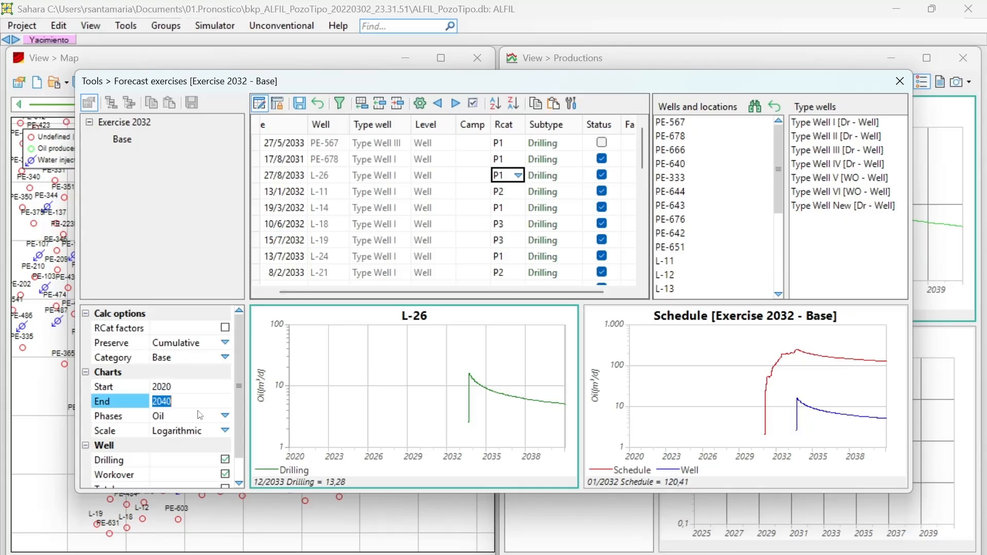
click(201, 432)
click(202, 404)
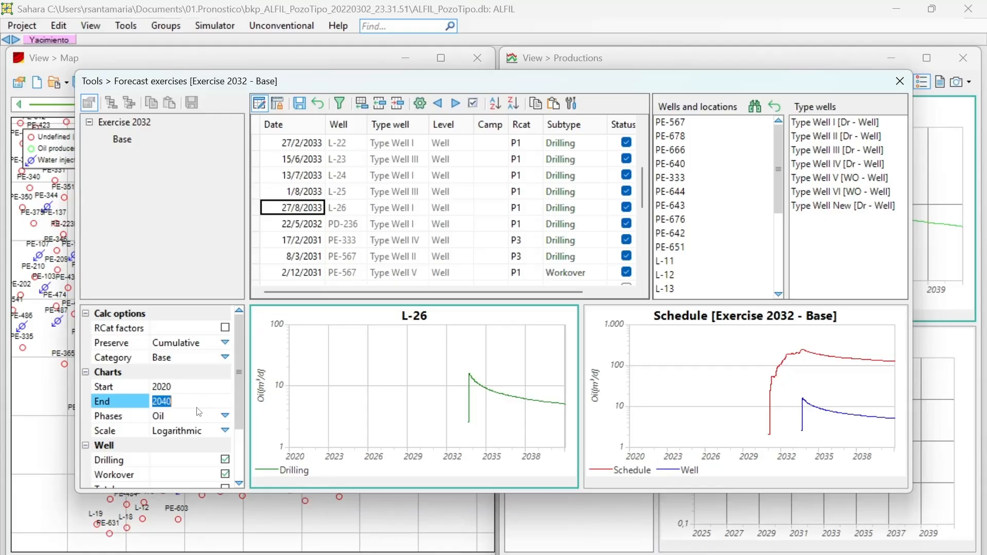
Display the Gas and Water phases in the charts and switch the phase back to Oil
click(224, 416)
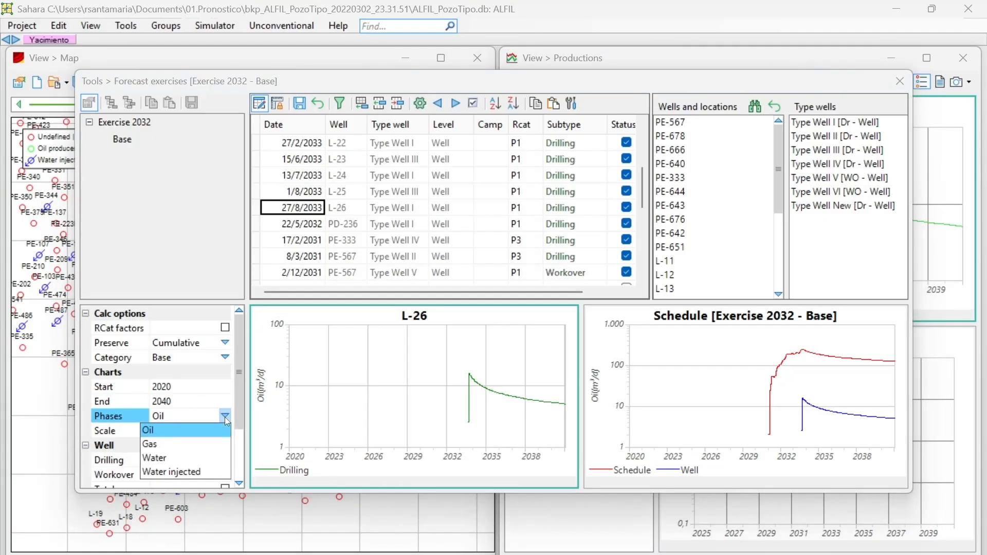
click(183, 442)
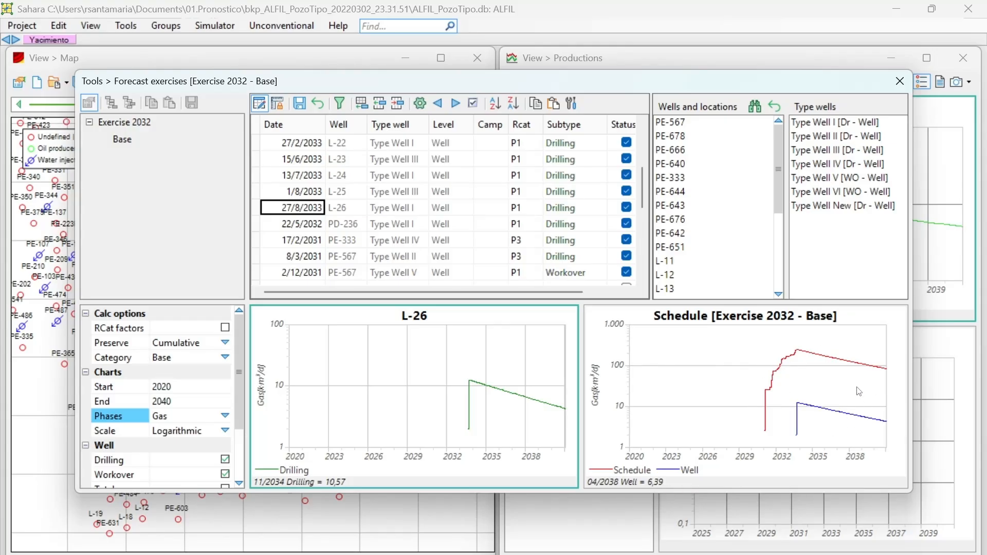
click(222, 416)
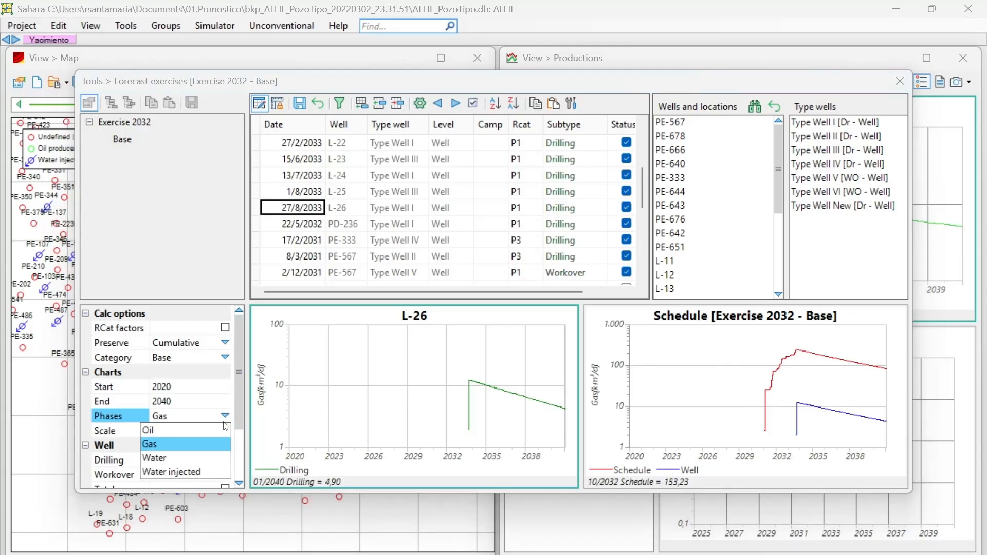
click(202, 456)
click(223, 418)
click(195, 431)
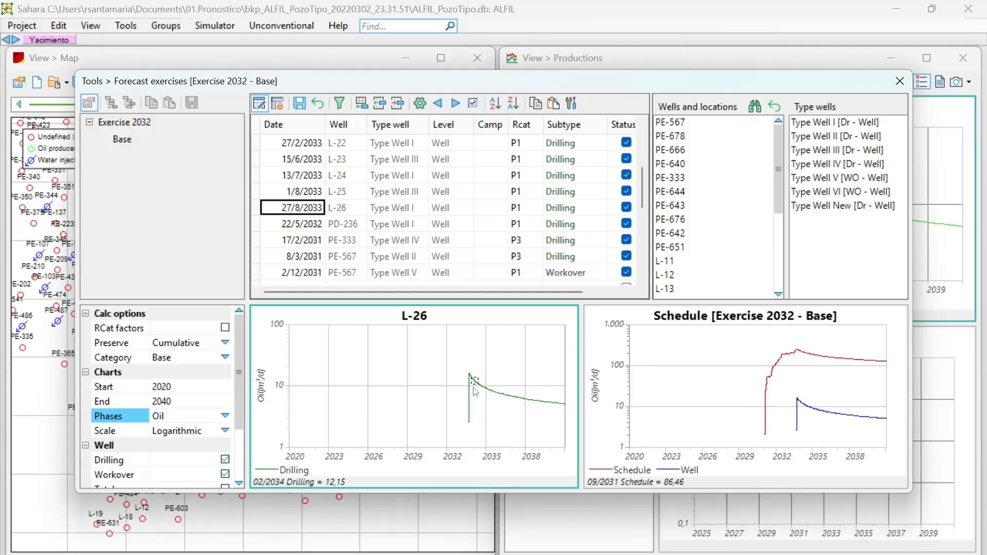
Change the chart scale to Linear to compare the curves and restore the Logarithmic scale
scroll(217, 408, down, 1)
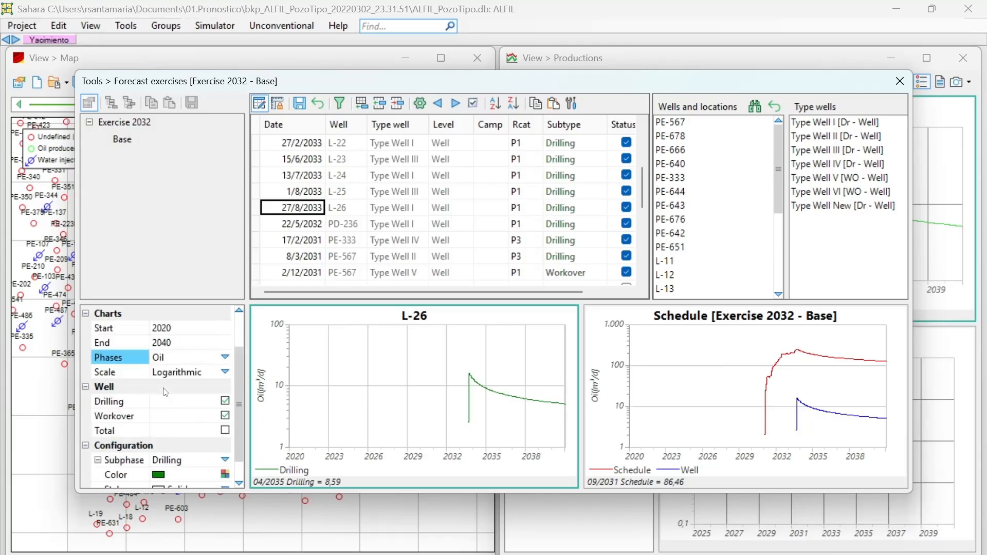
click(230, 377)
click(230, 377)
click(208, 385)
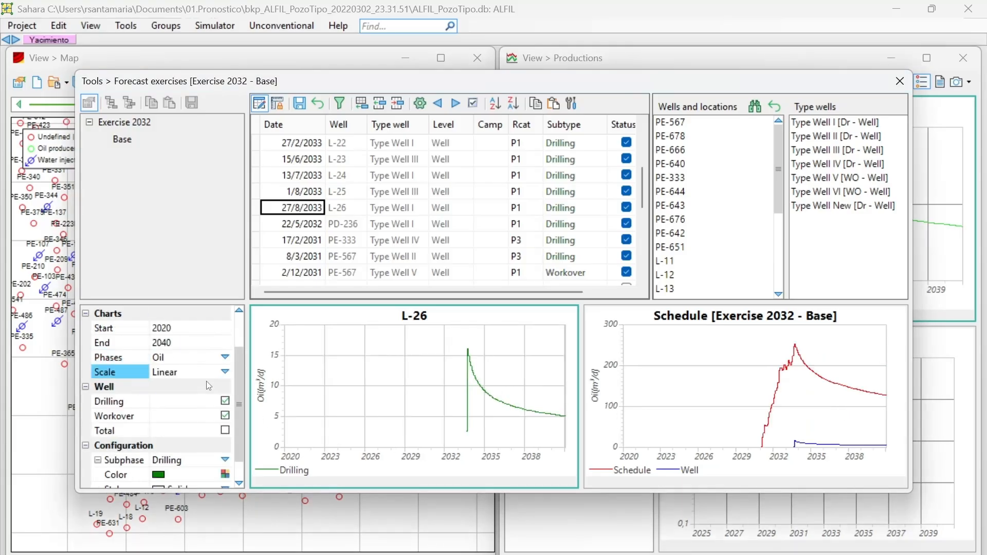
click(224, 372)
click(211, 400)
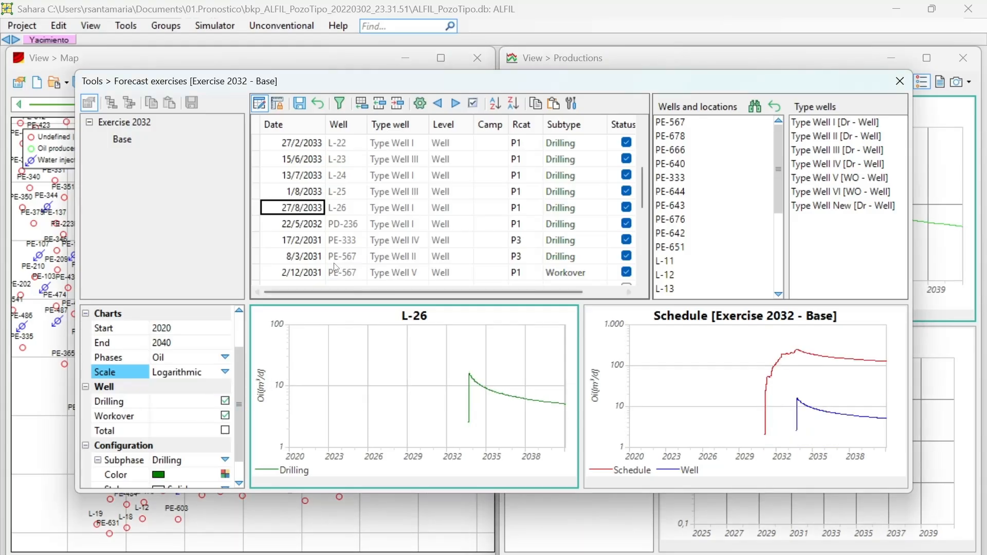
Display the chart for the PE-567 drilling entry and toggle its Workover curve off and on
click(314, 257)
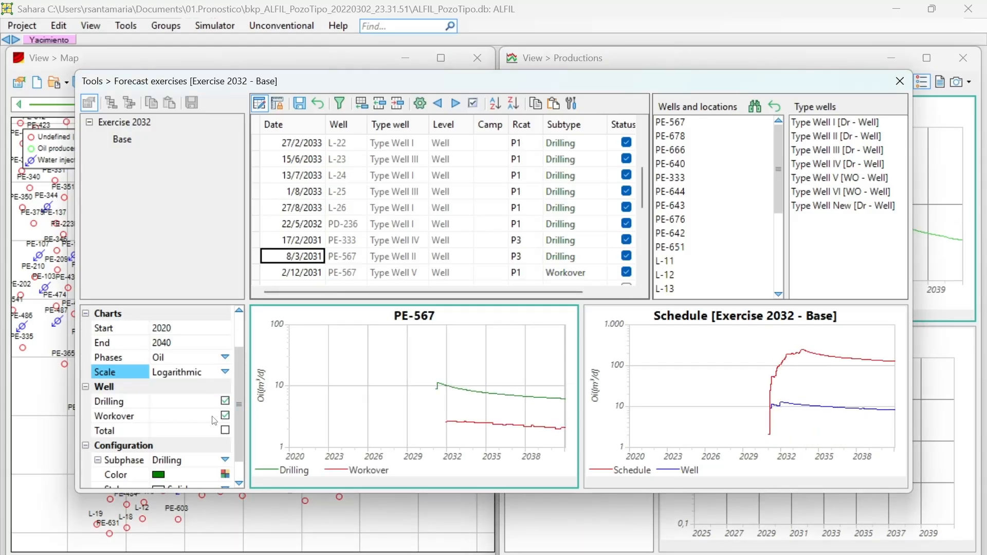
scroll(211, 413, down, 1)
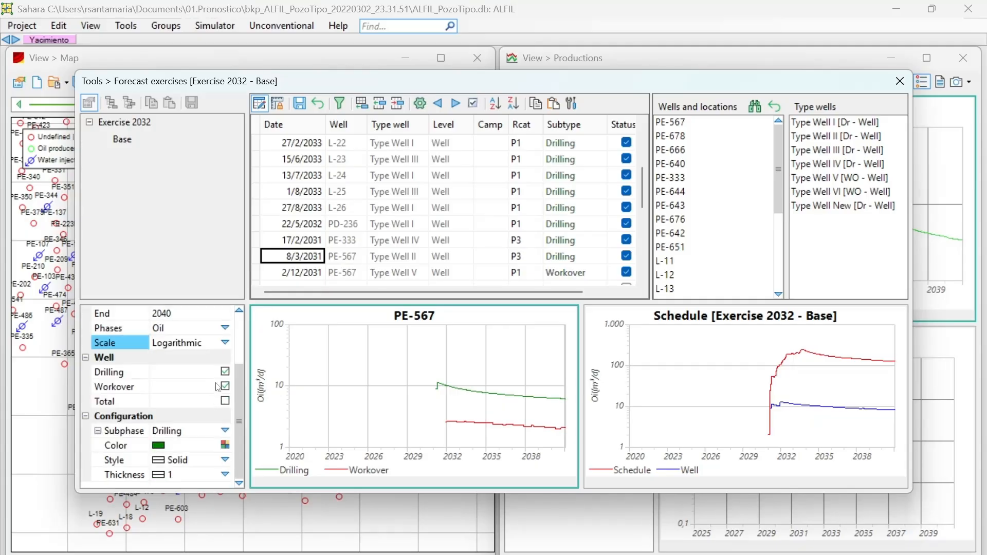
click(227, 388)
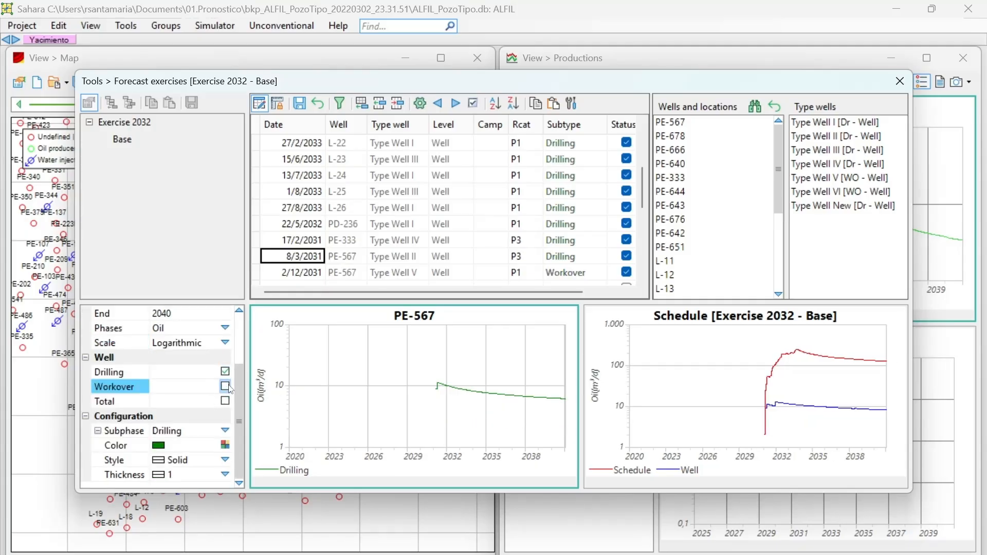
click(227, 387)
Hide the Drilling and Workover curves of PE-567 and show only the Total curve
click(226, 372)
click(226, 372)
click(226, 387)
click(226, 371)
click(226, 401)
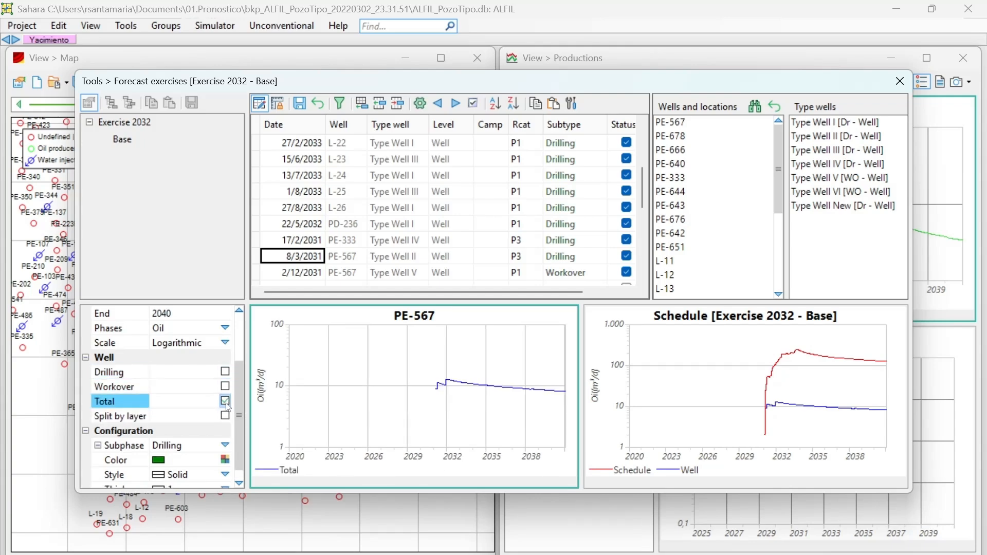
Compare PE-567's Workover and Total curves, hide Total, and show both the Drilling and Workover curves
click(226, 401)
click(226, 386)
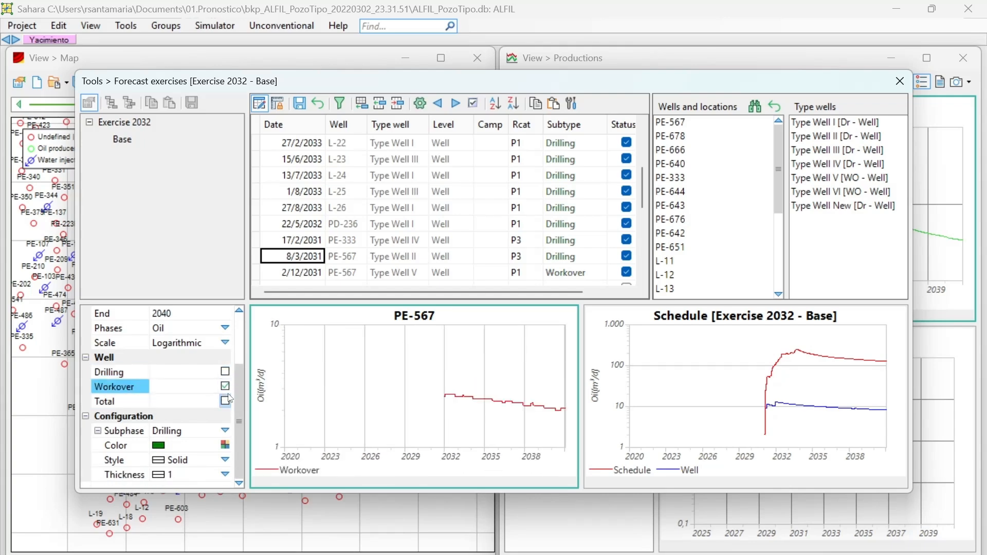
click(226, 401)
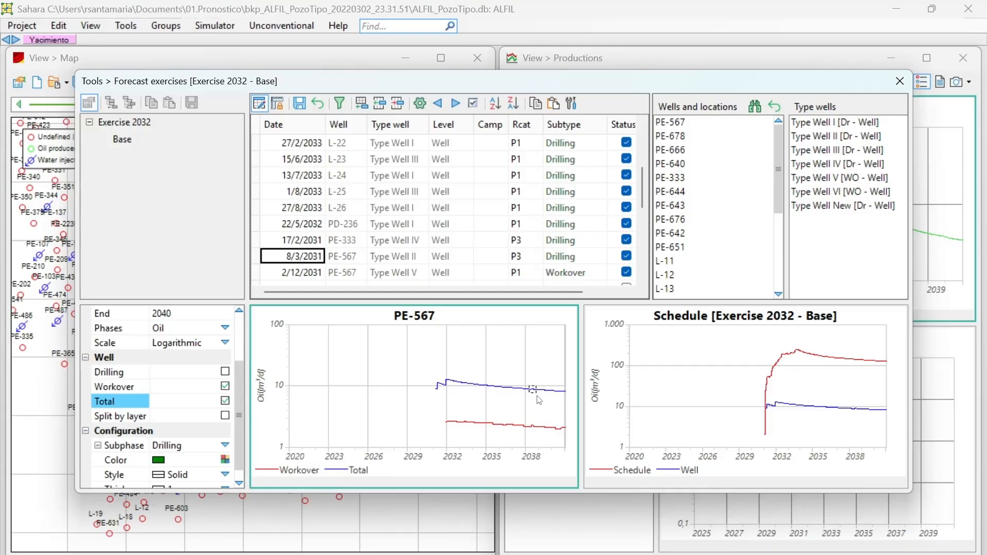
click(225, 401)
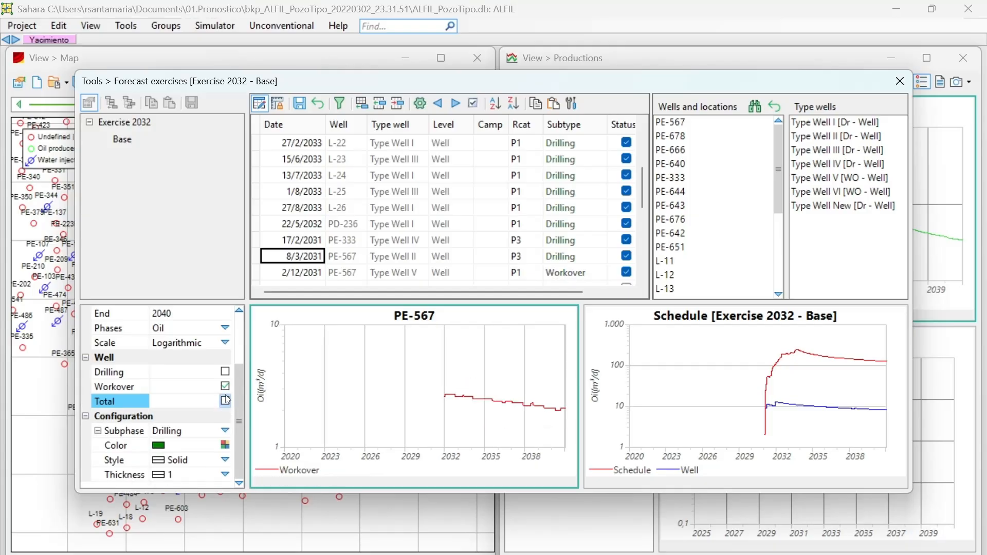
click(225, 386)
click(225, 371)
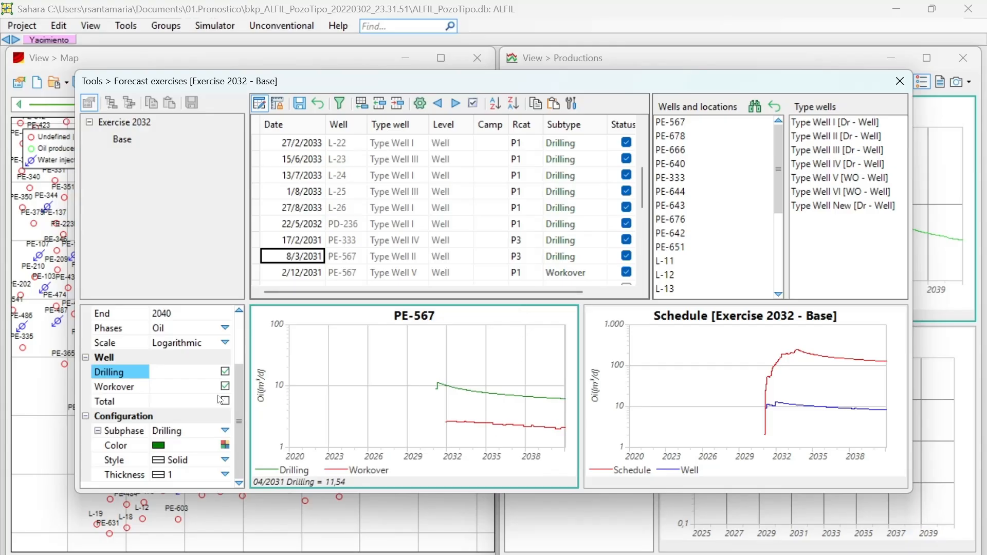
Set the color of the Drilling subphase curve to red
click(225, 430)
click(226, 430)
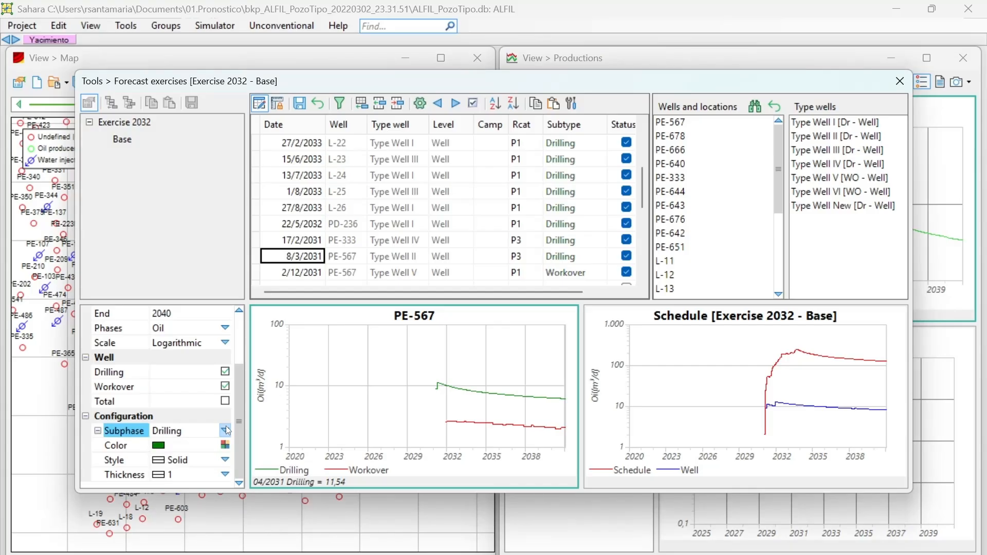
click(225, 445)
click(225, 445)
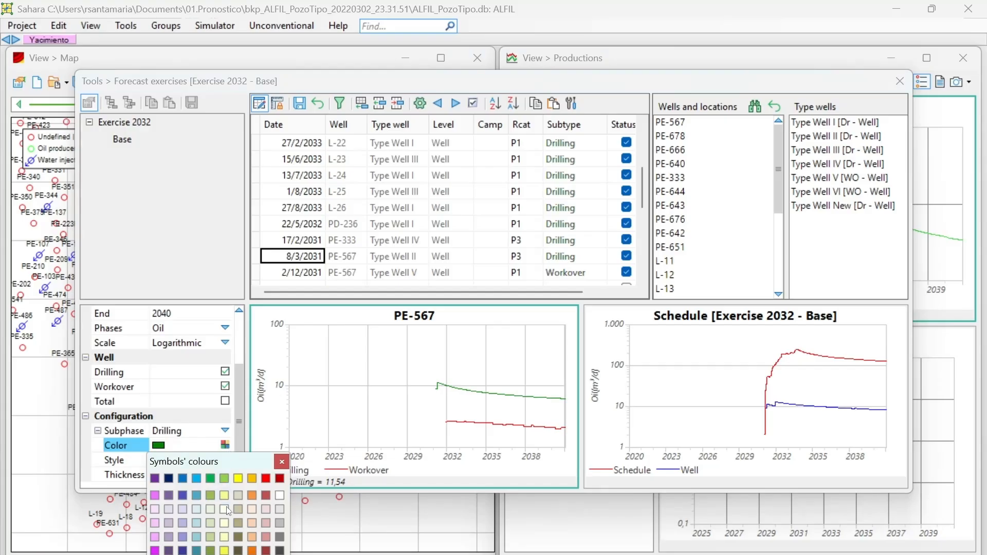
click(266, 479)
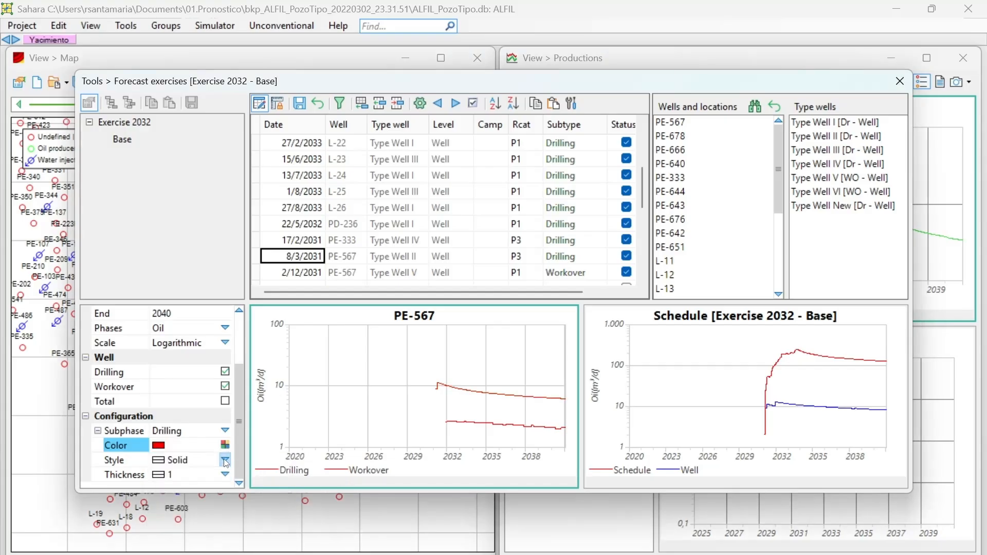
Try other colors on the PE-567 Drilling subphase curve and set it to green
click(155, 495)
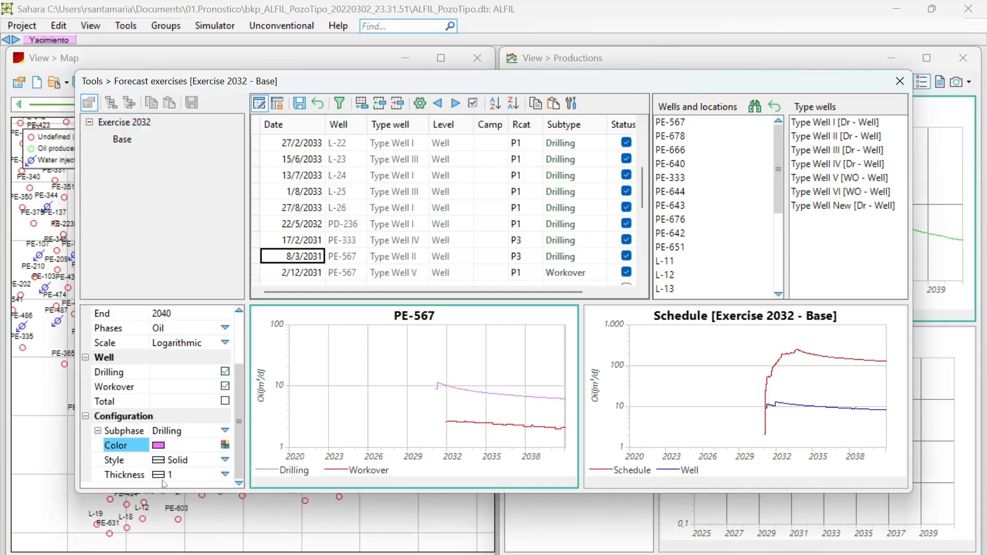
click(225, 444)
click(157, 483)
click(225, 445)
click(224, 480)
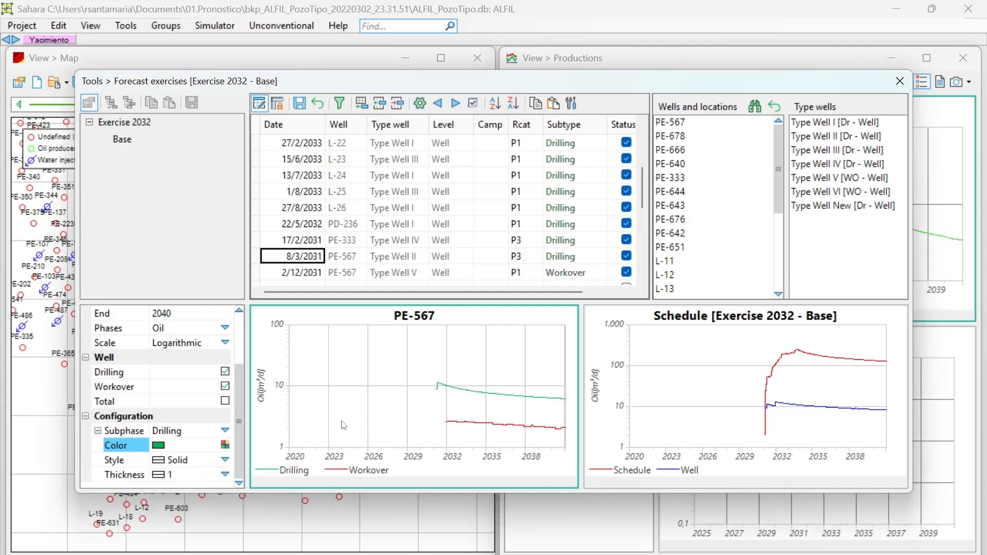
Try the Dash and Invisible line styles on the Drilling curve and return it to Solid
click(226, 460)
click(227, 459)
click(226, 460)
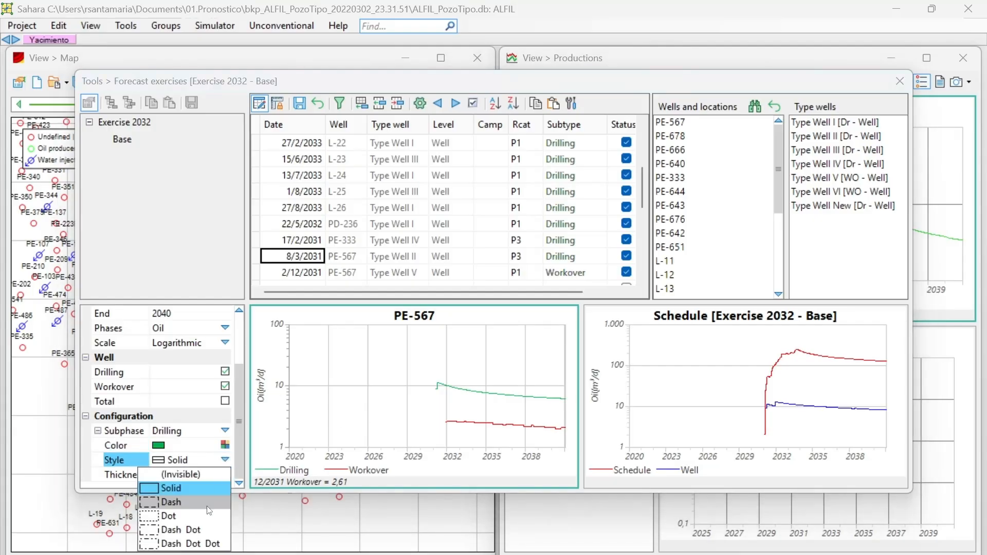
click(201, 503)
click(224, 462)
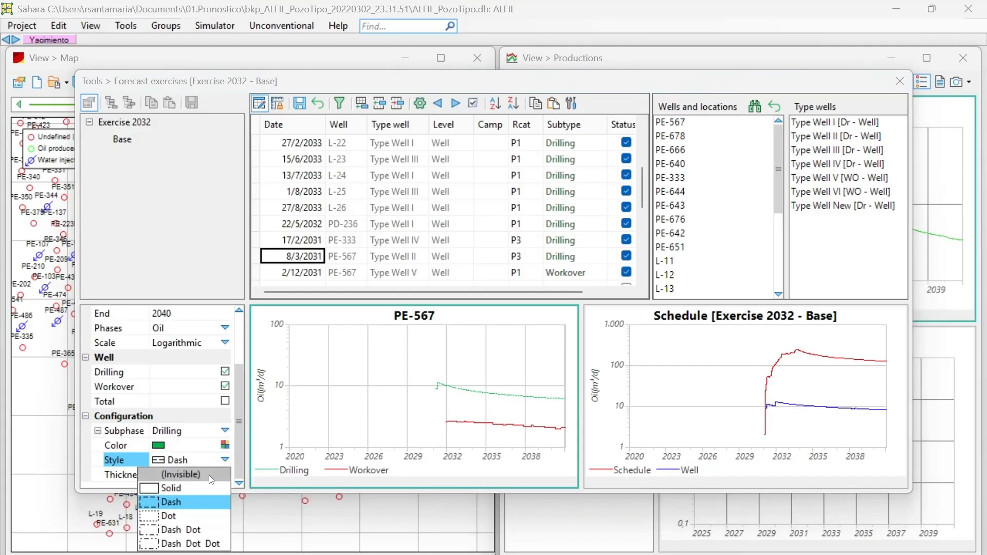
click(208, 474)
click(225, 460)
click(199, 488)
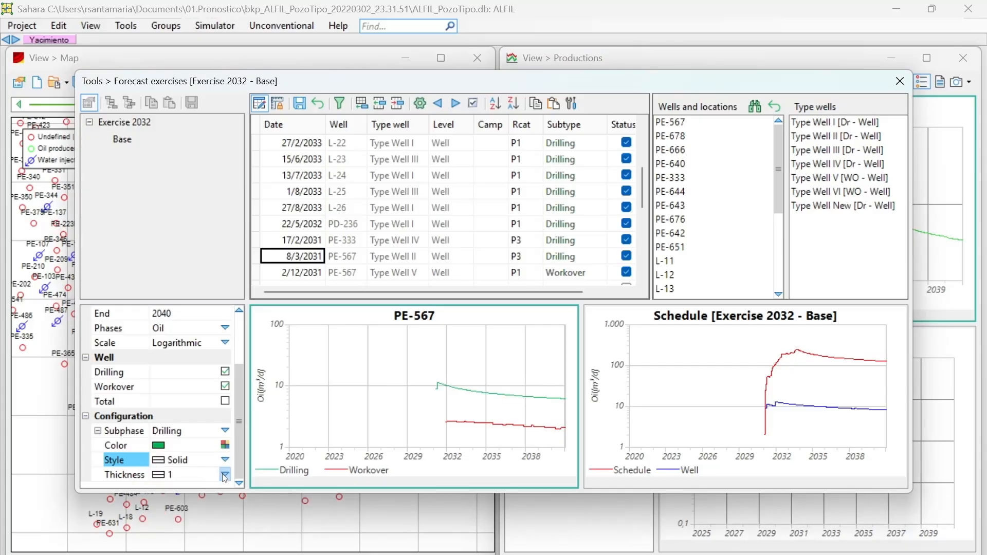
Try a 4 px thickness on the Drilling curve and return it to 1 px
click(224, 474)
click(201, 531)
click(226, 476)
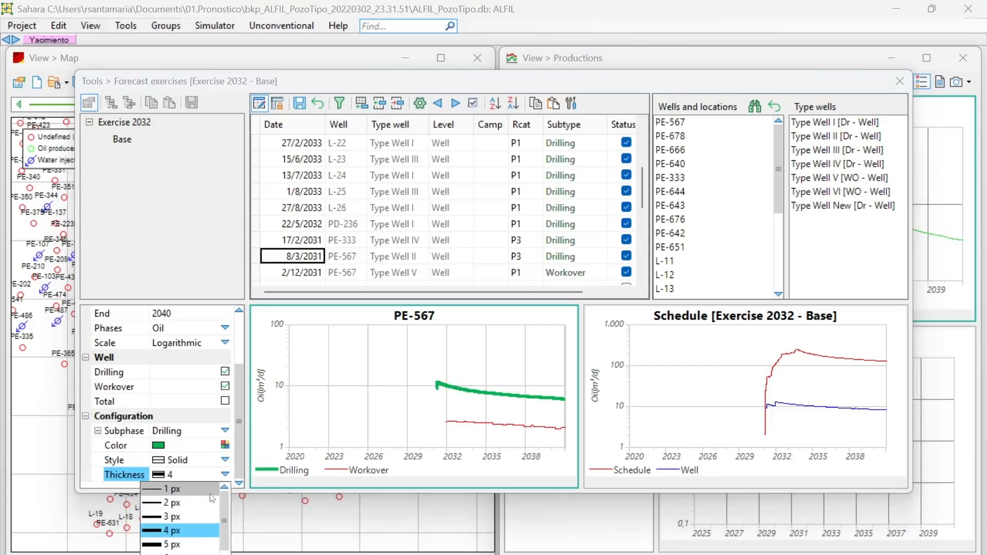
click(201, 489)
click(227, 435)
click(226, 434)
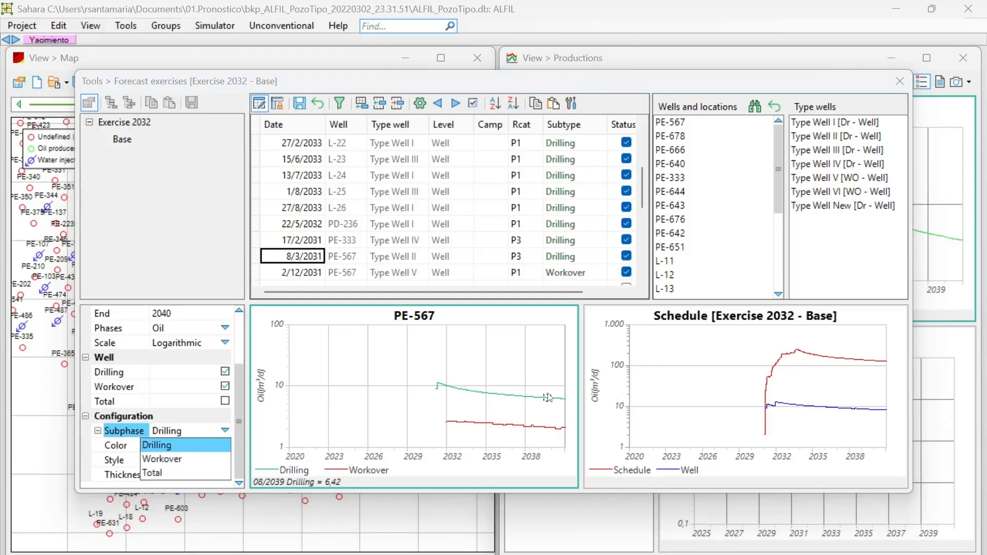
click(442, 389)
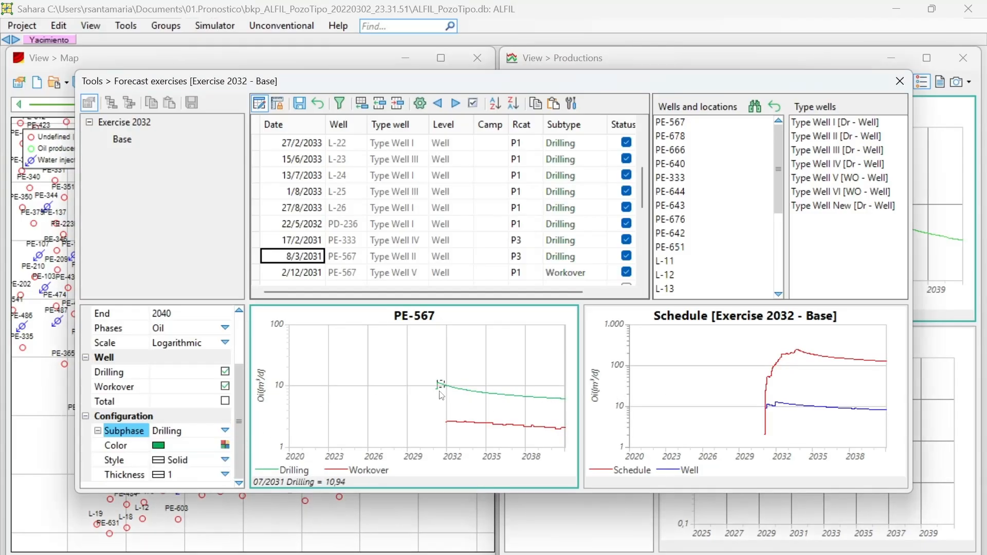
Display the Schedule chart's settings and toggle the RCat factors option on and off
click(705, 351)
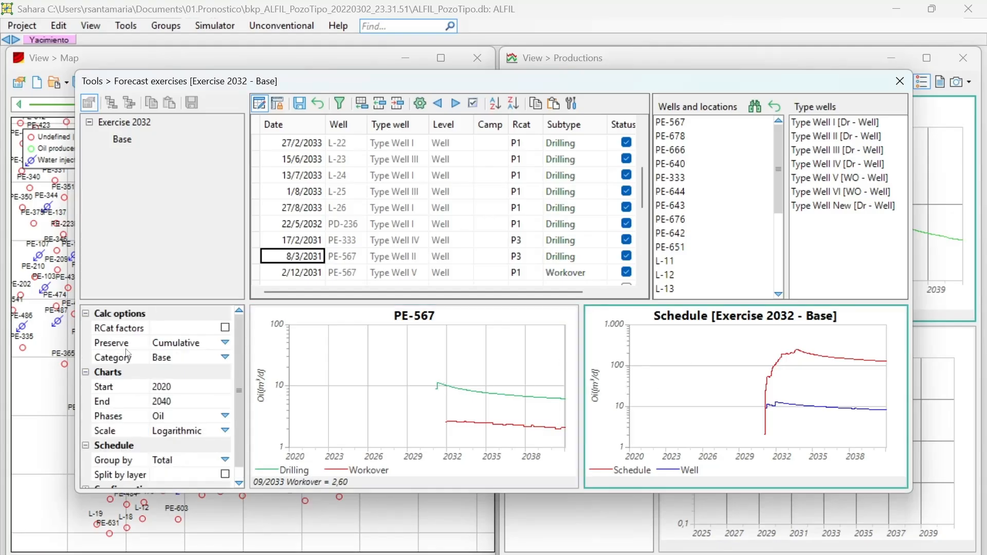
click(226, 328)
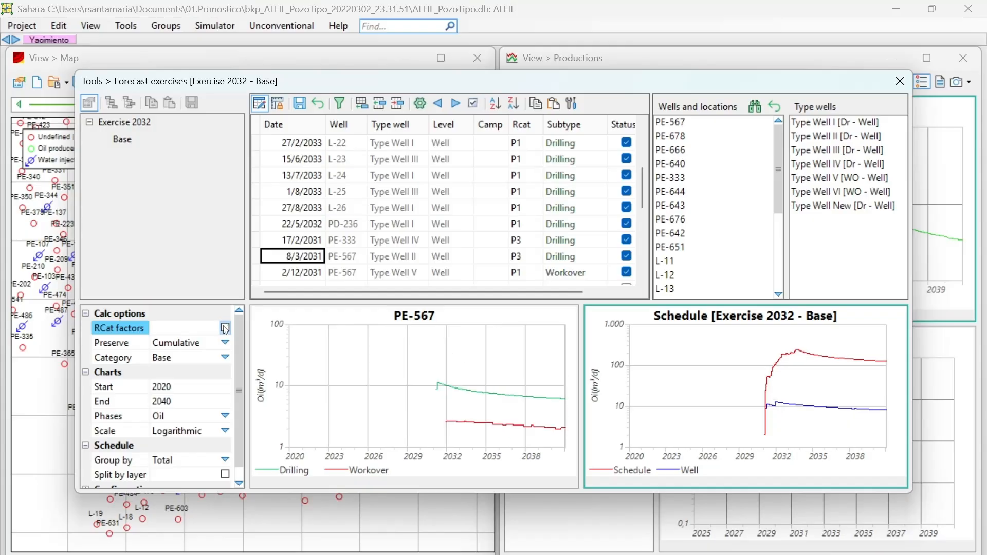
click(225, 328)
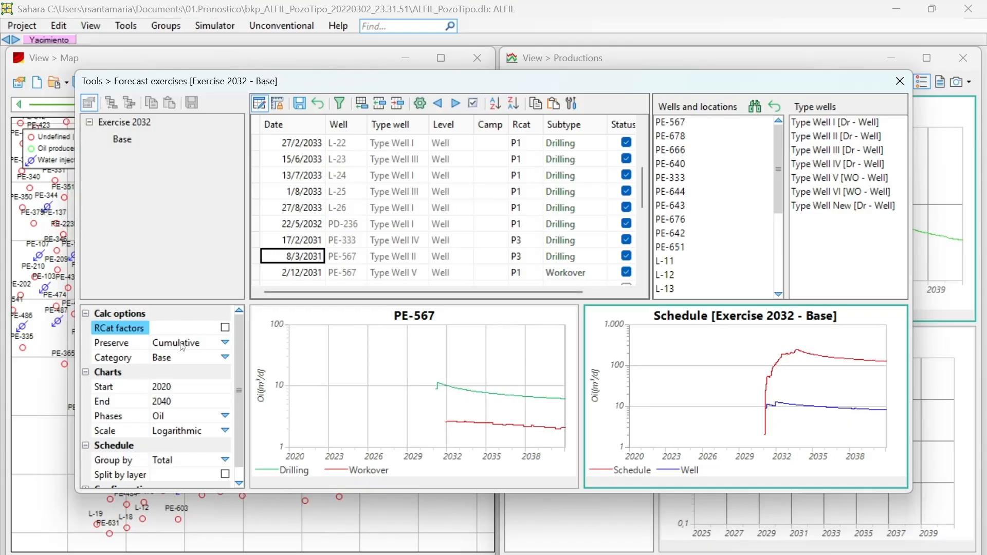
Group the Schedule chart's curves by Year
scroll(175, 374, down, 1)
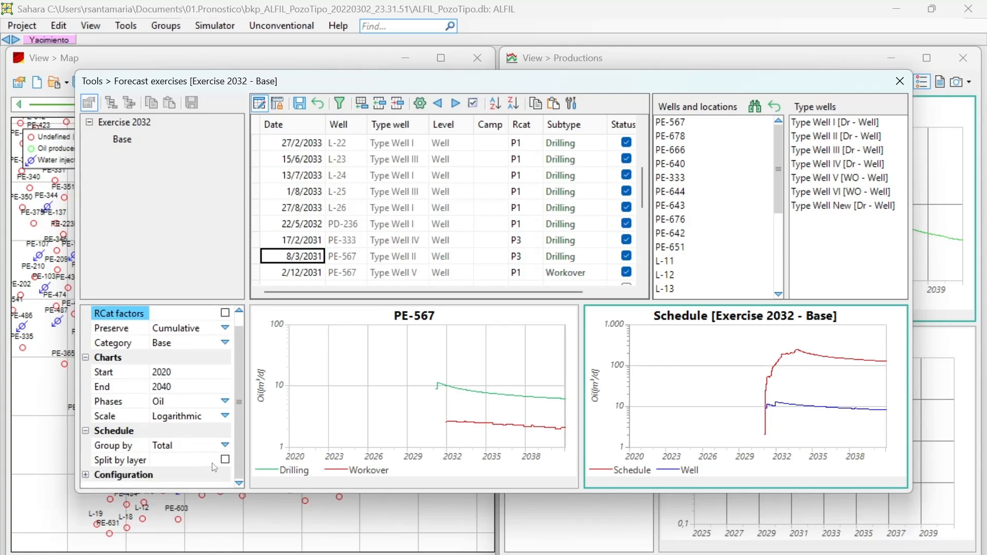
click(224, 446)
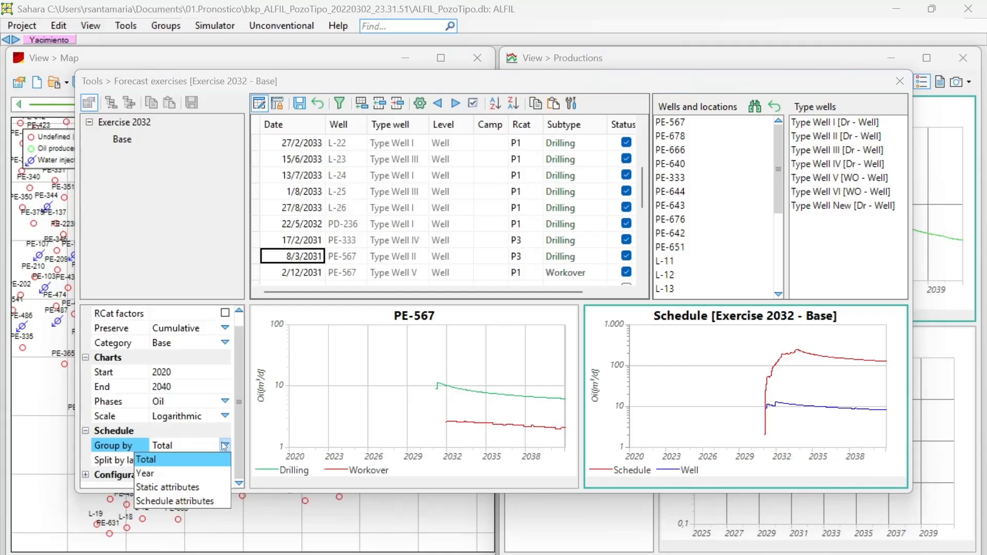
click(225, 445)
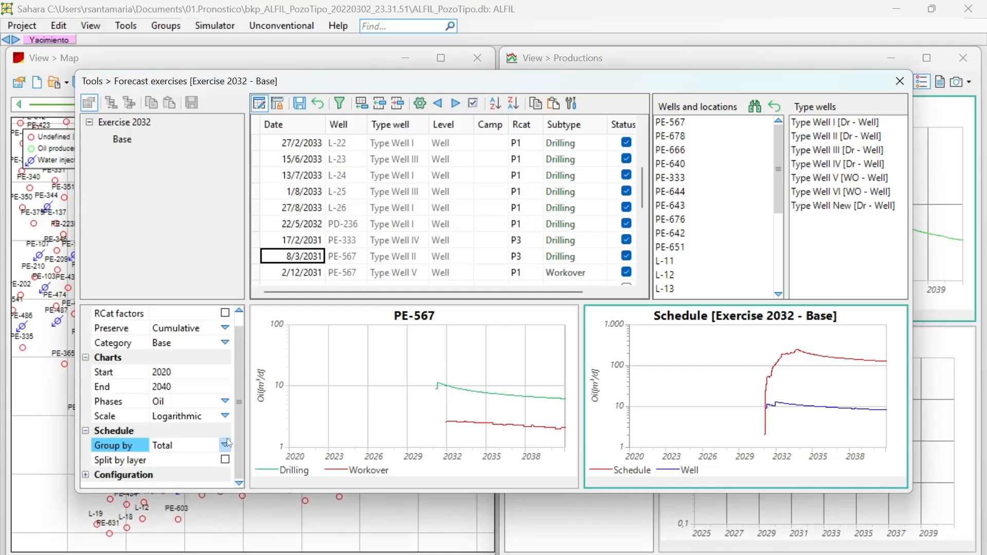
click(226, 445)
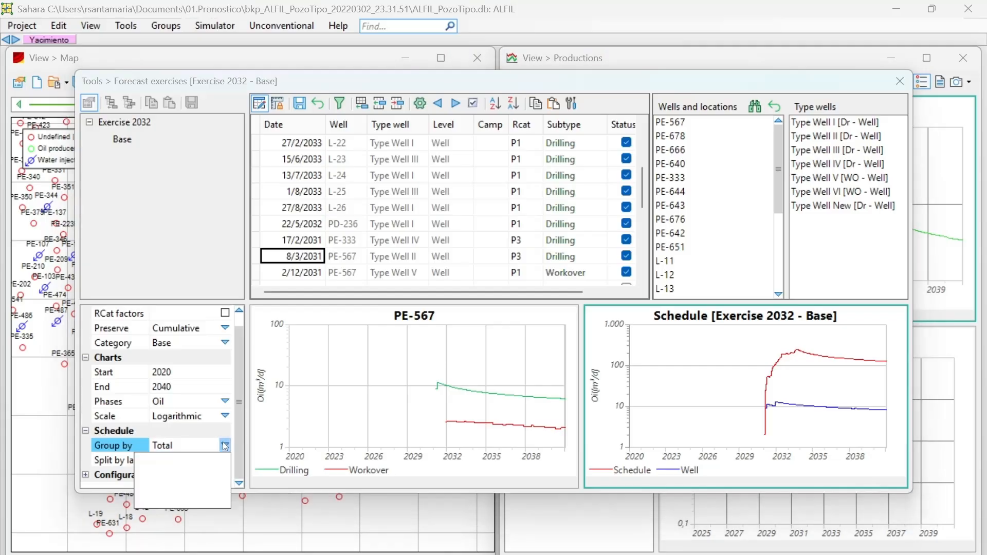
click(190, 470)
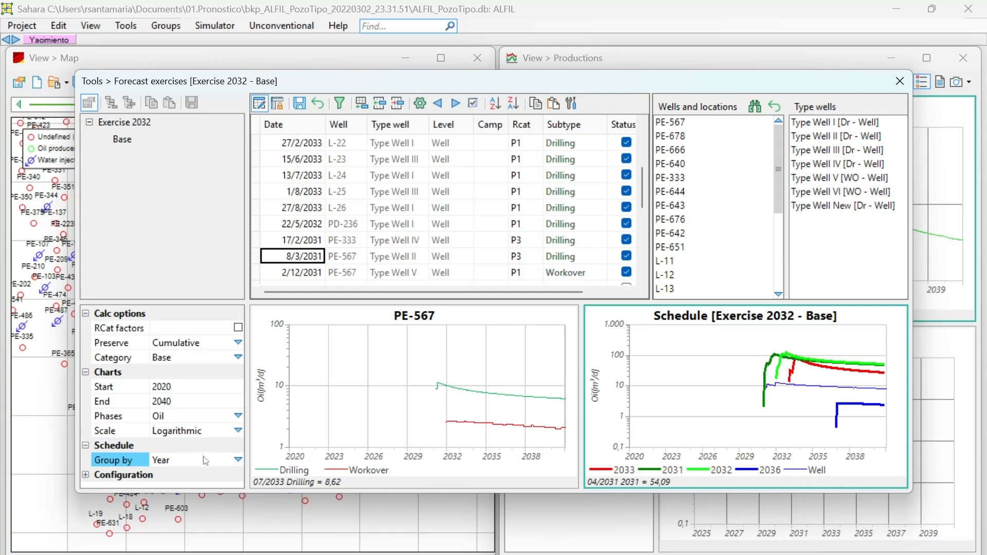
Expand the Schedule chart's configuration options and toggle stacking of the yearly curves on and off
click(237, 459)
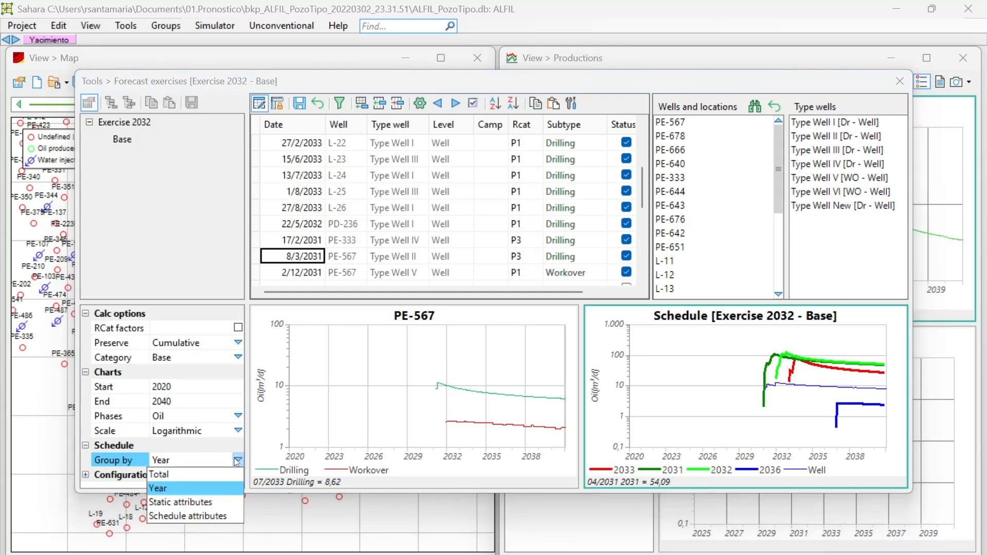
click(109, 476)
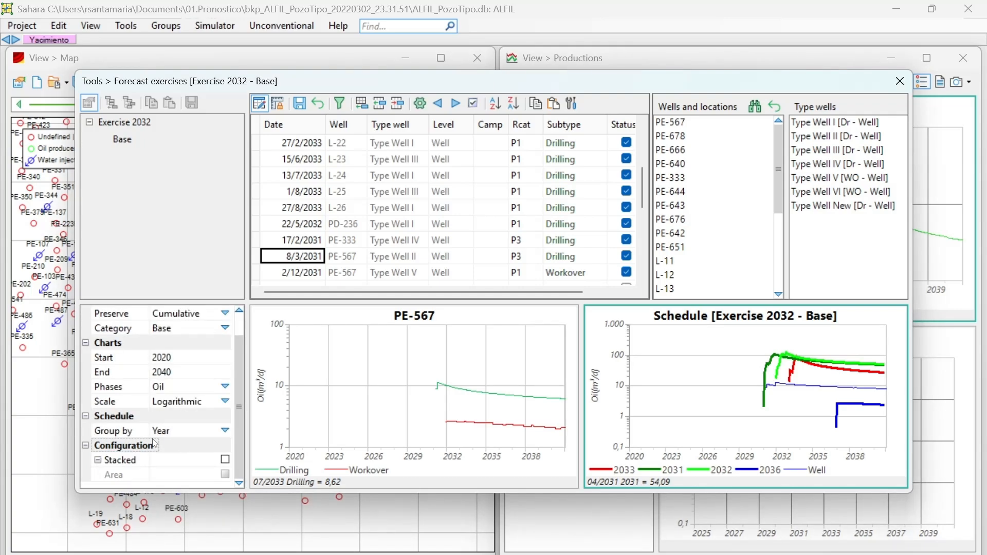
click(224, 460)
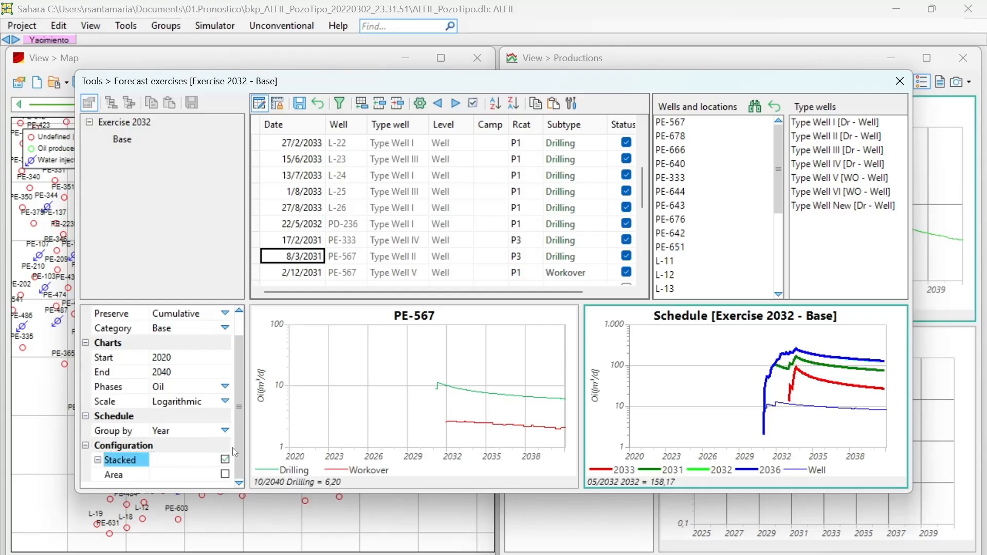
click(225, 460)
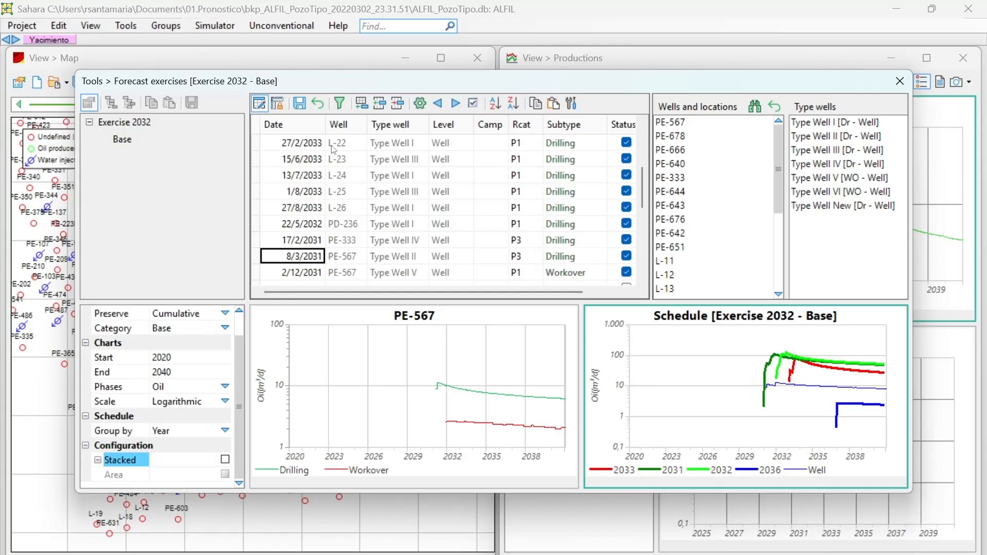
Change the year of the PE-666 Type Well V workover so its date is 27/12/2033
scroll(332, 169, up, 3)
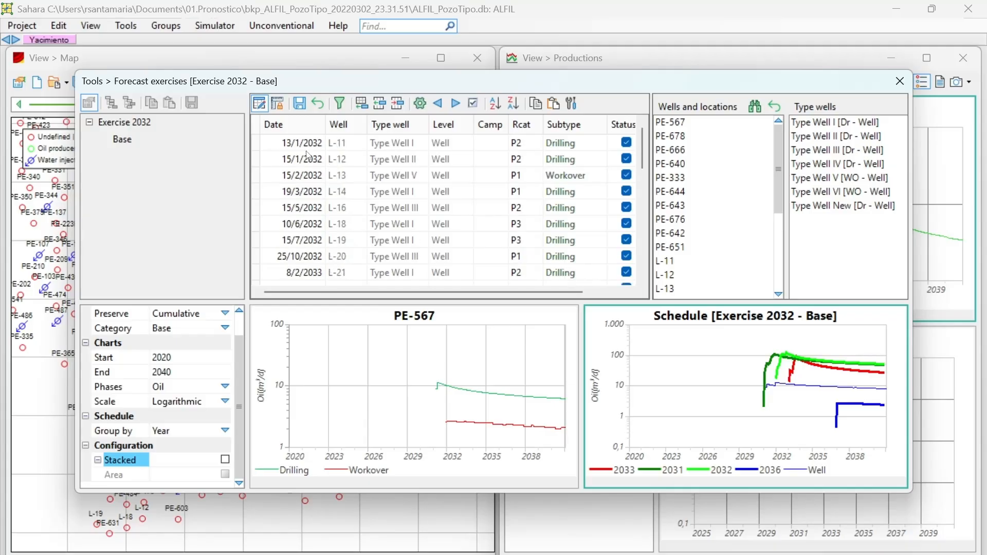
scroll(308, 169, down, 6)
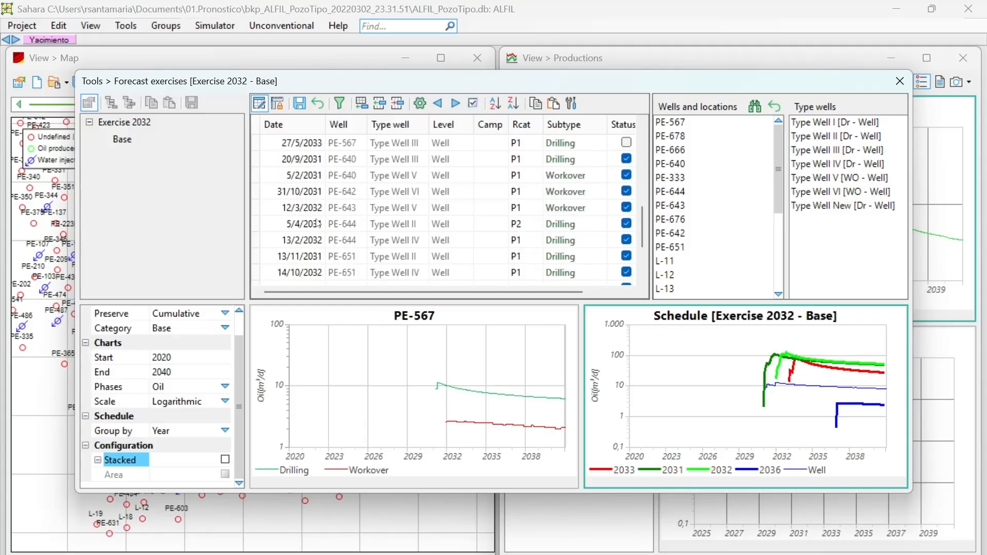
scroll(311, 200, up, 1)
scroll(313, 216, down, 2)
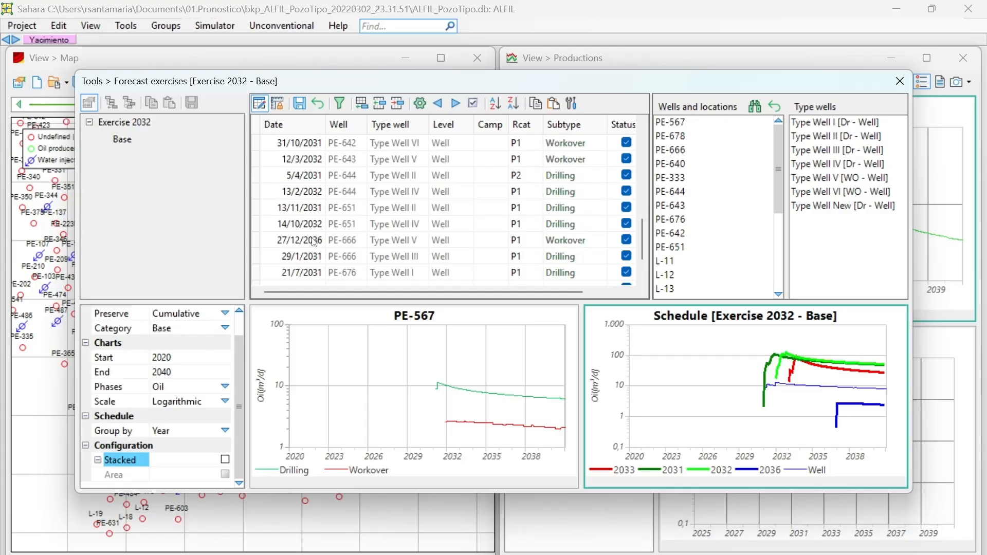
click(314, 243)
click(298, 245)
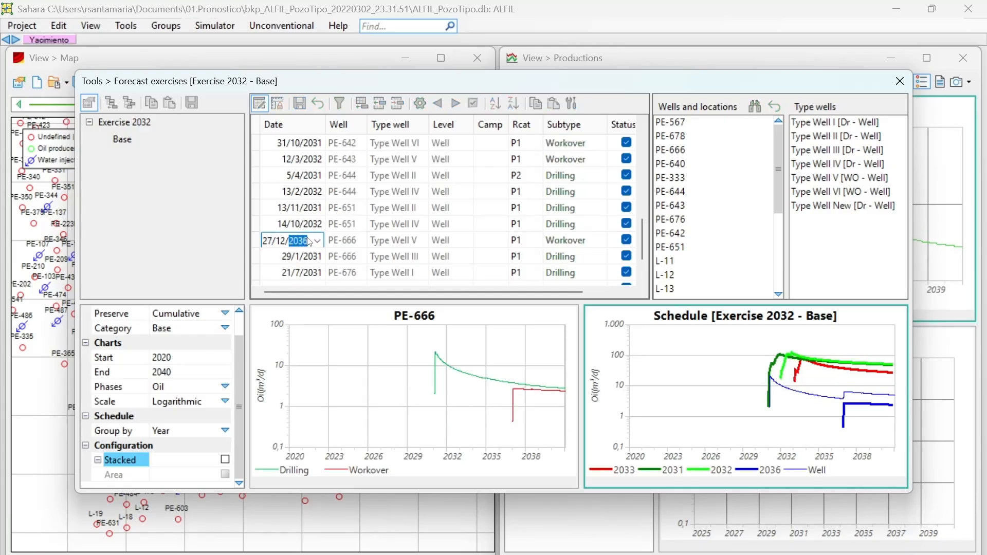
text(20)
click(320, 257)
mouse_move(777, 409)
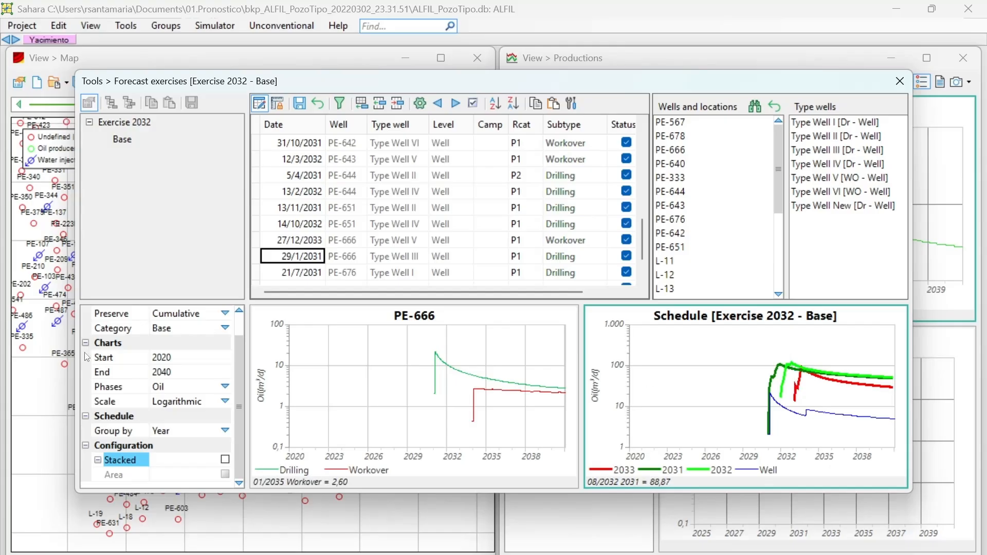
Stack the yearly curves in the Schedule chart and toggle the Area fill on and off
click(225, 460)
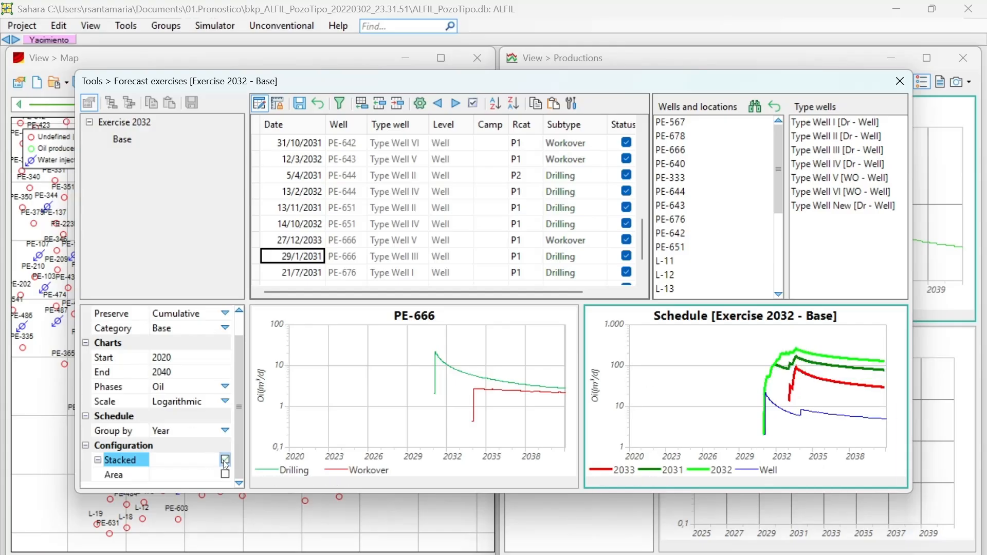
click(226, 475)
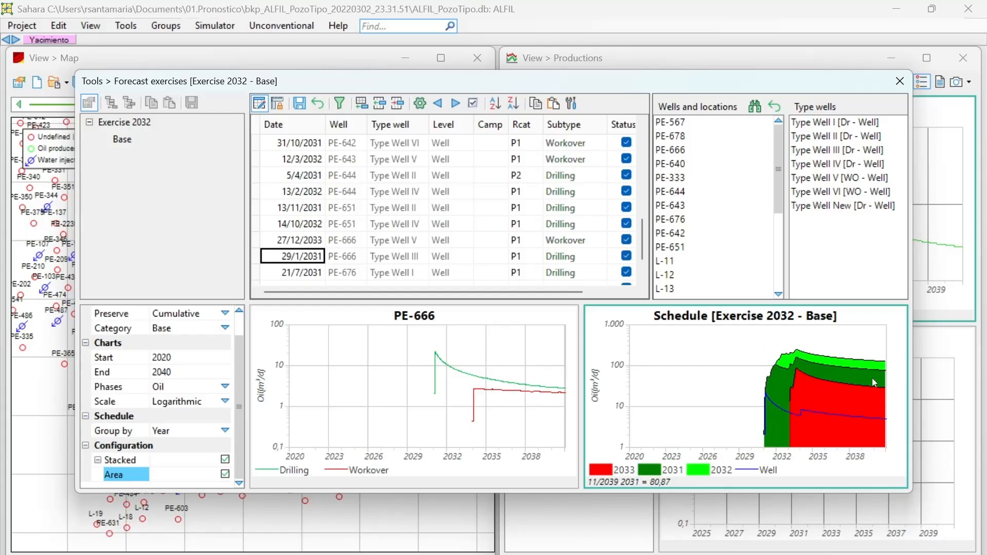
click(226, 475)
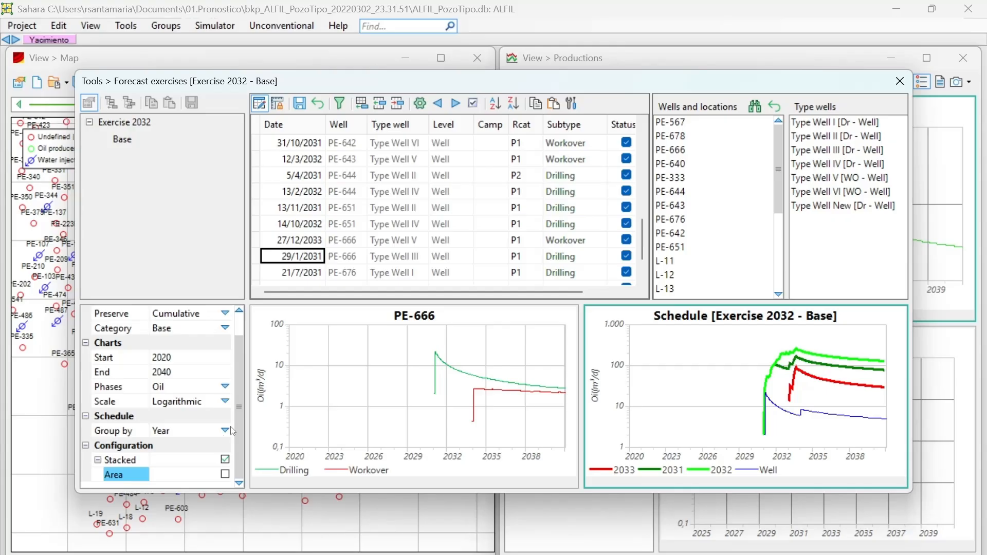
Group the Schedule chart by Static attributes using the Battery attribute
click(224, 431)
click(211, 473)
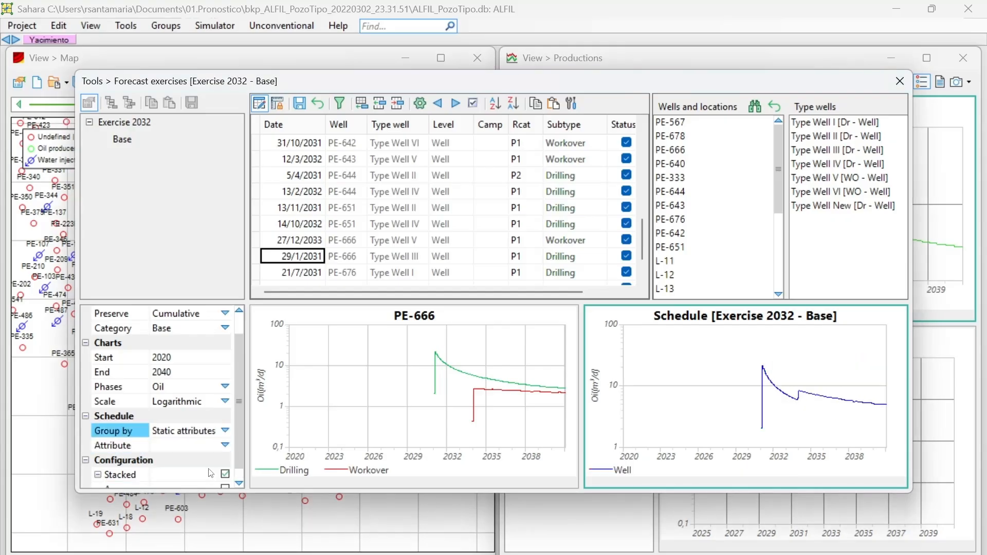
click(225, 446)
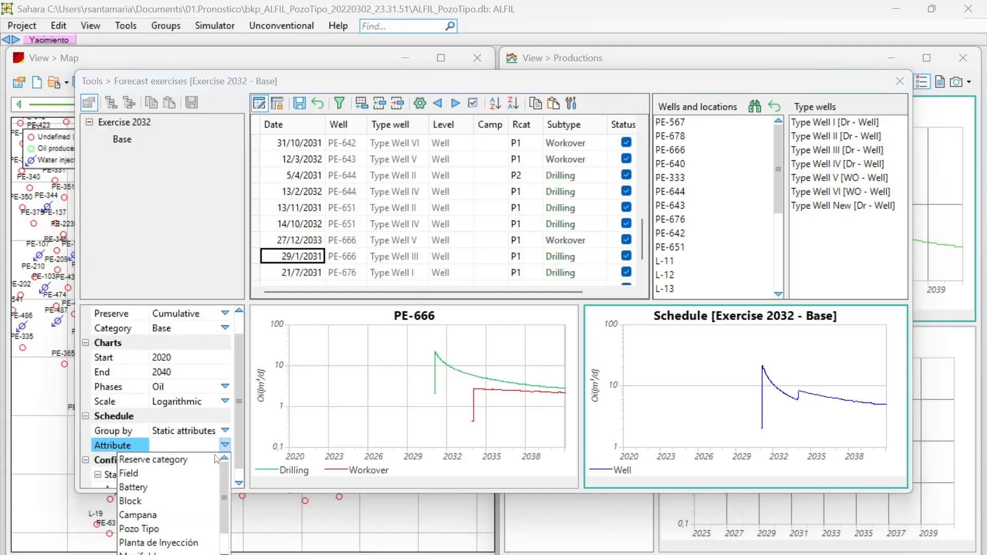
click(182, 487)
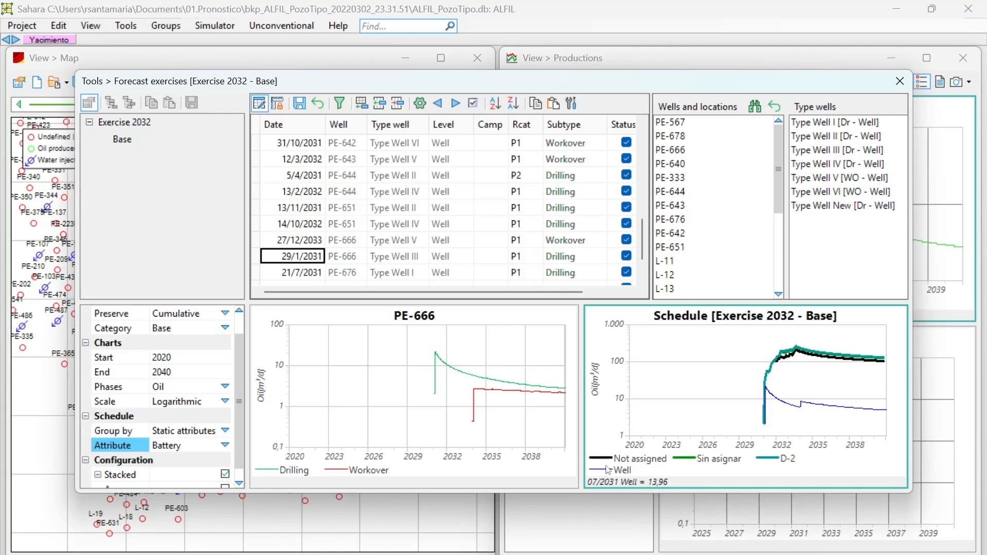
Set the Schedule chart's grouping attribute to Pozo Tipo
click(225, 431)
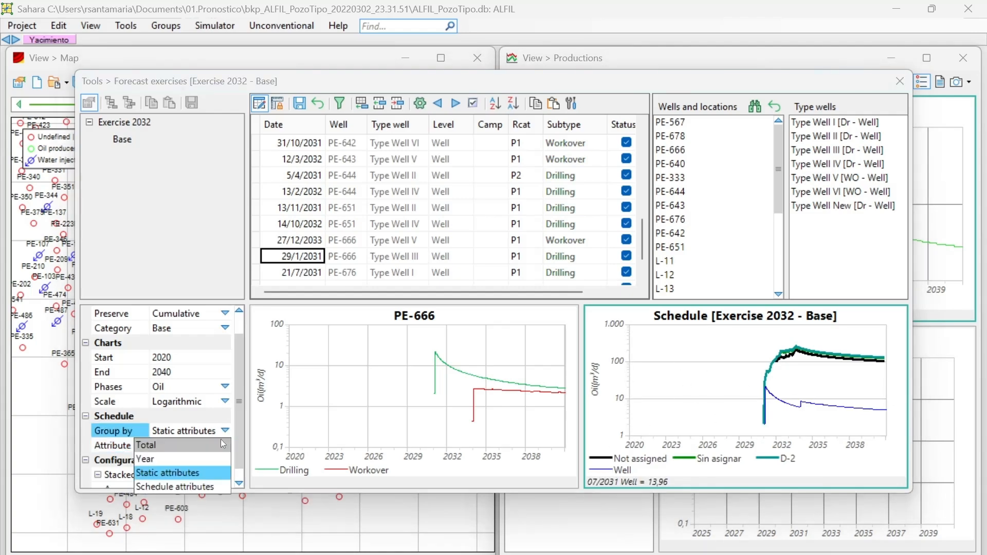
click(225, 431)
click(225, 445)
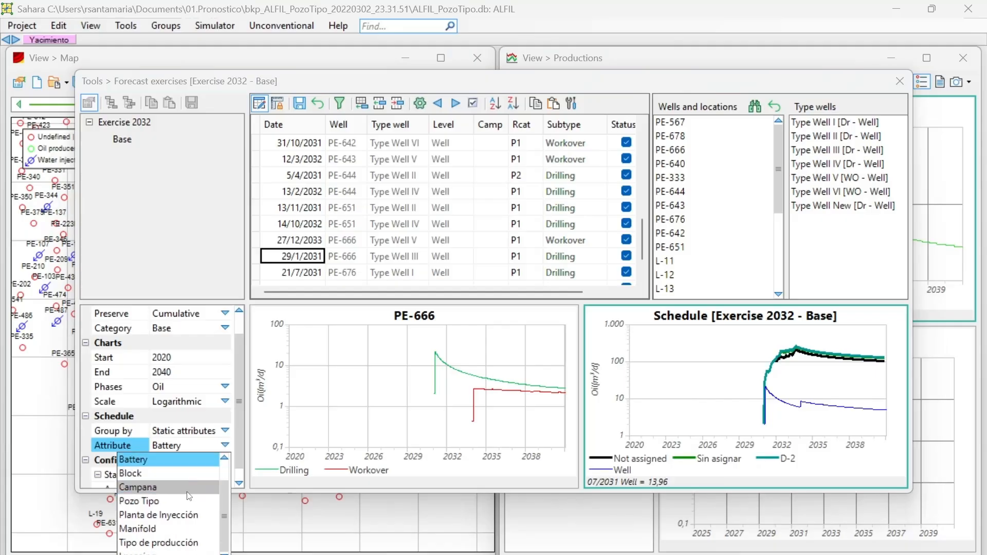
click(171, 499)
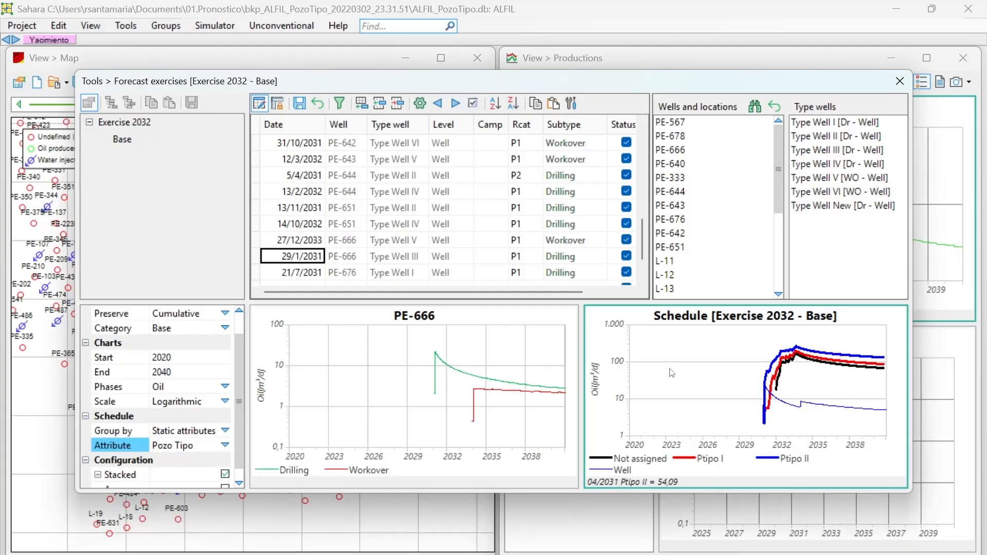
Group the Schedule chart by Schedule attributes using the Campaign attribute
click(225, 446)
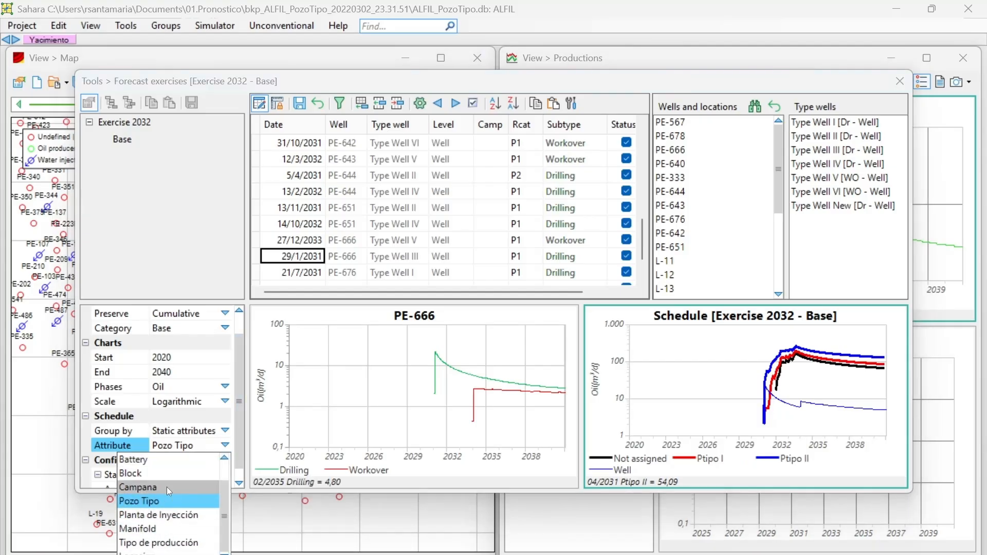
click(225, 433)
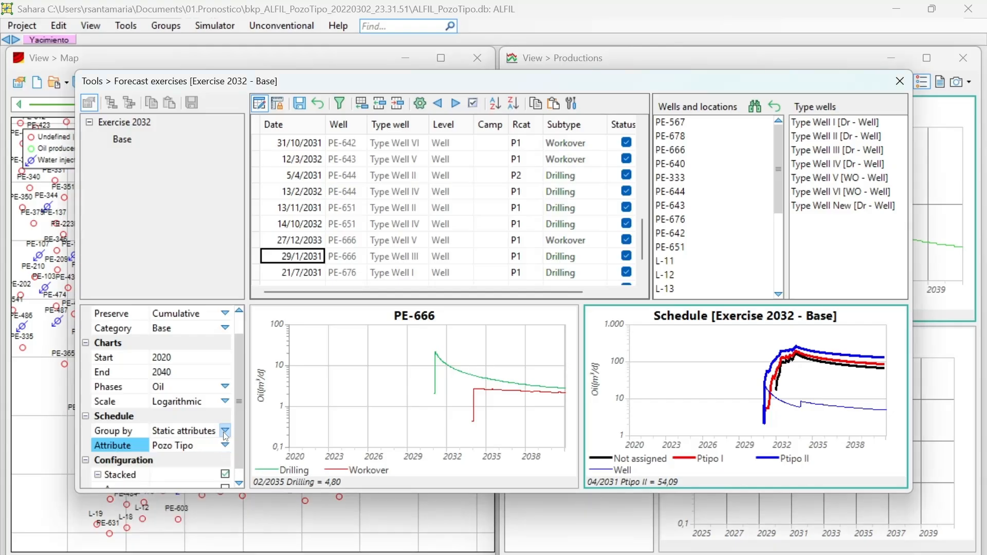
click(225, 432)
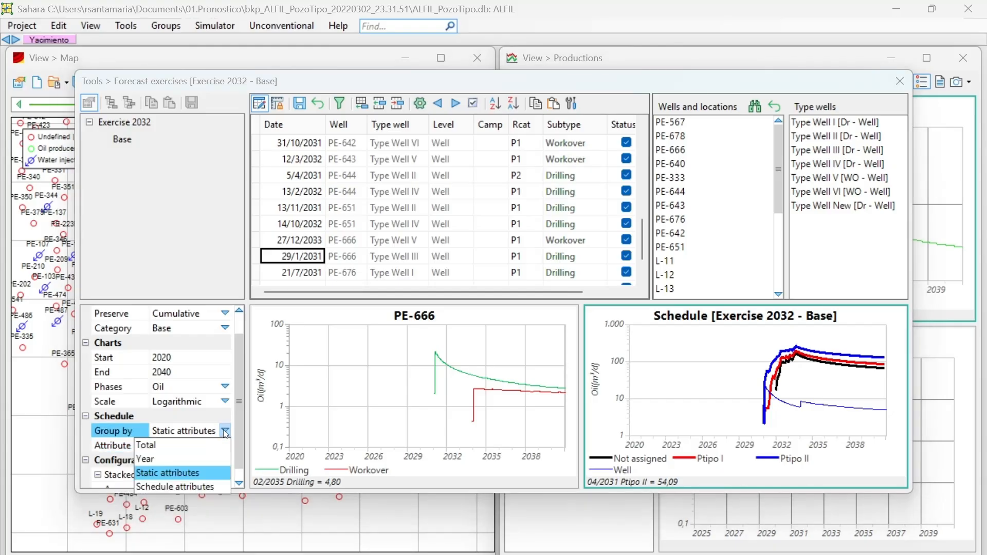
click(191, 487)
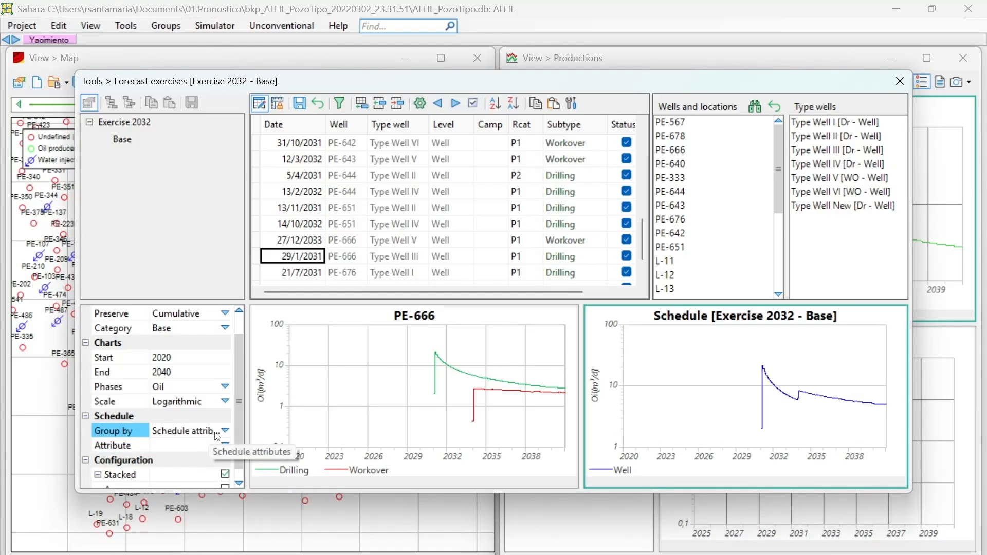
click(225, 445)
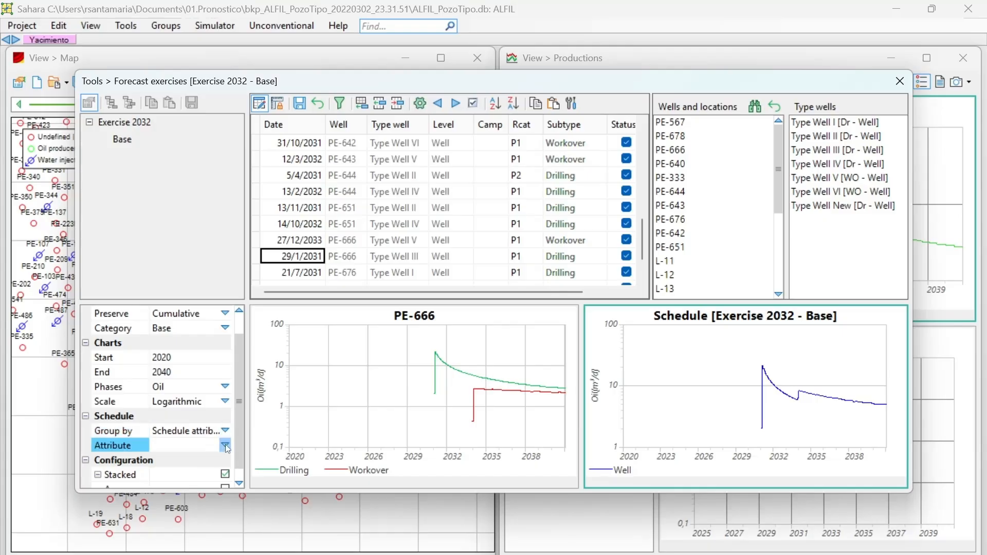
click(225, 444)
click(196, 473)
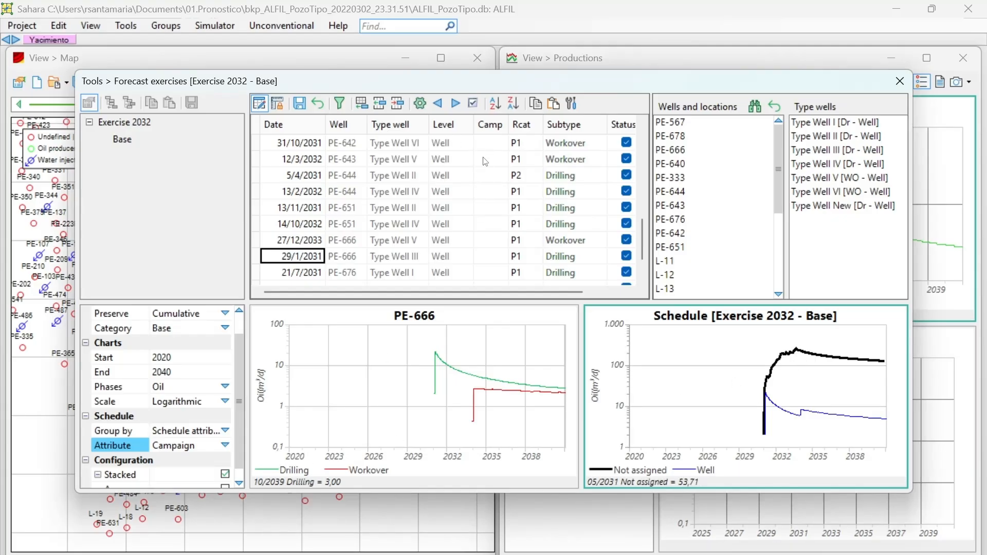
Toggle the Area fill on and off for the stacked Campaign curves in the Schedule chart
scroll(222, 447, down, 1)
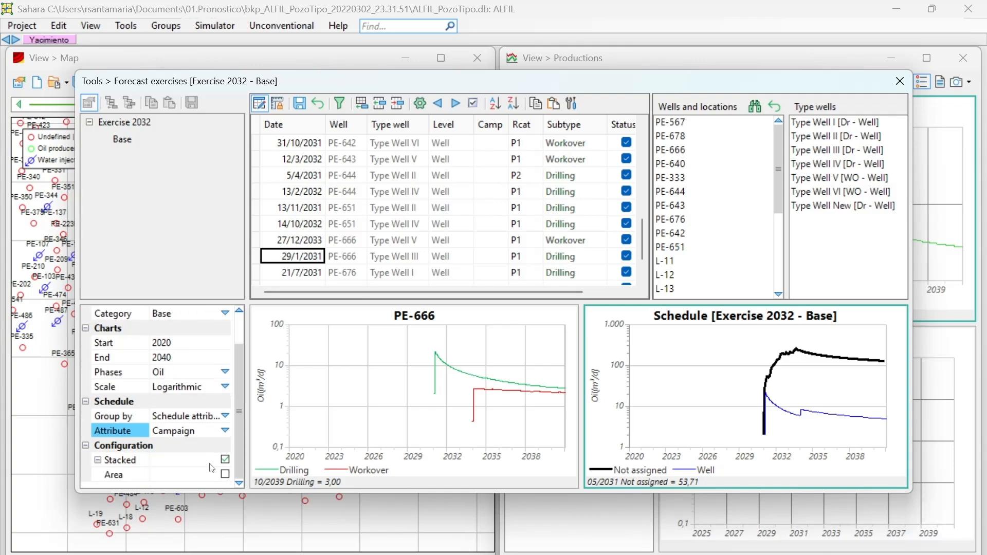
click(225, 459)
click(225, 474)
click(225, 474)
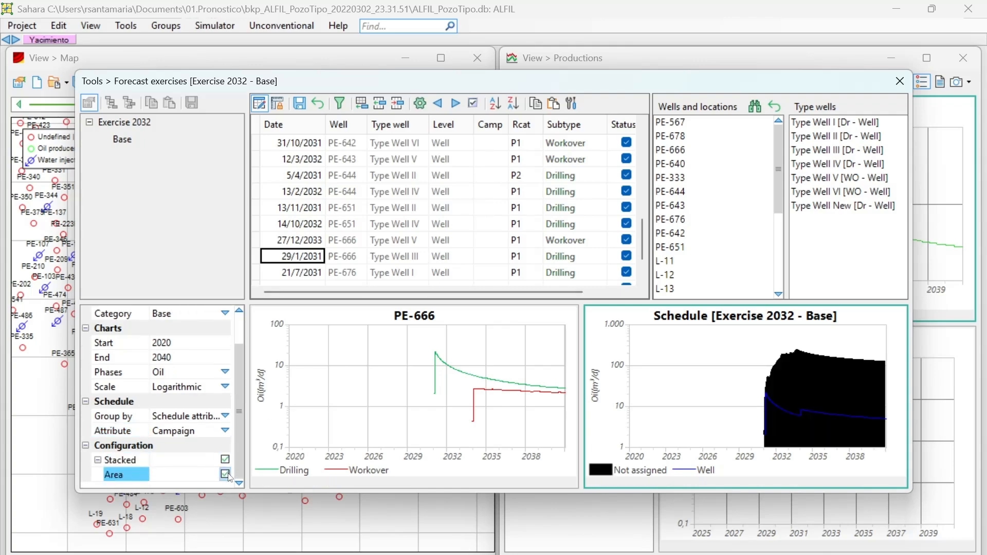
click(225, 474)
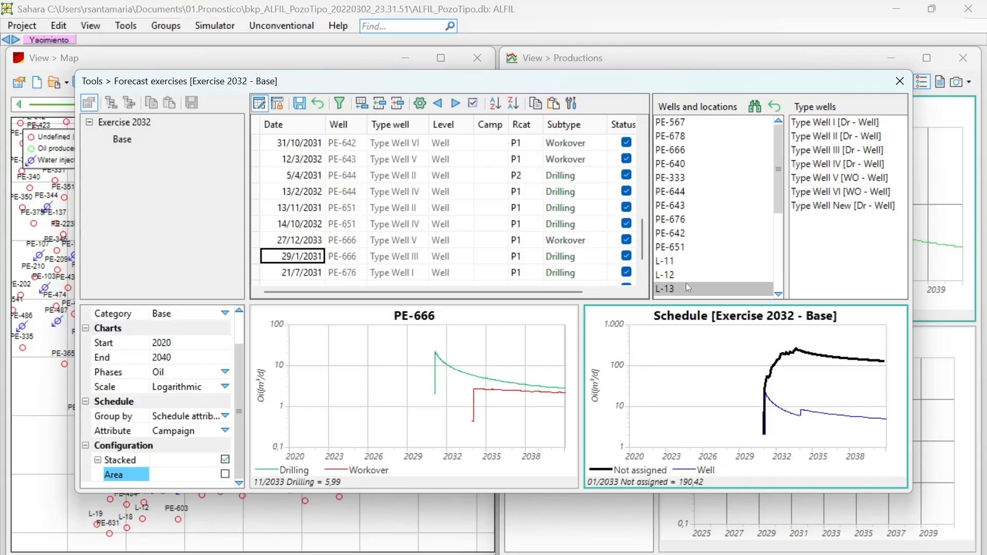
Group the Schedule chart by Year and turn on the Area fill for the stacked curves
click(225, 415)
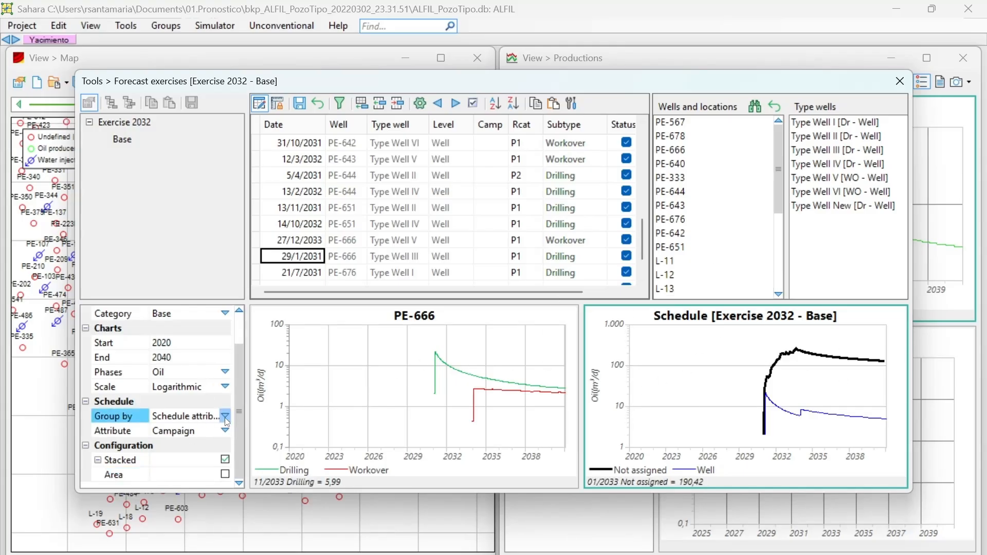
click(225, 416)
click(190, 444)
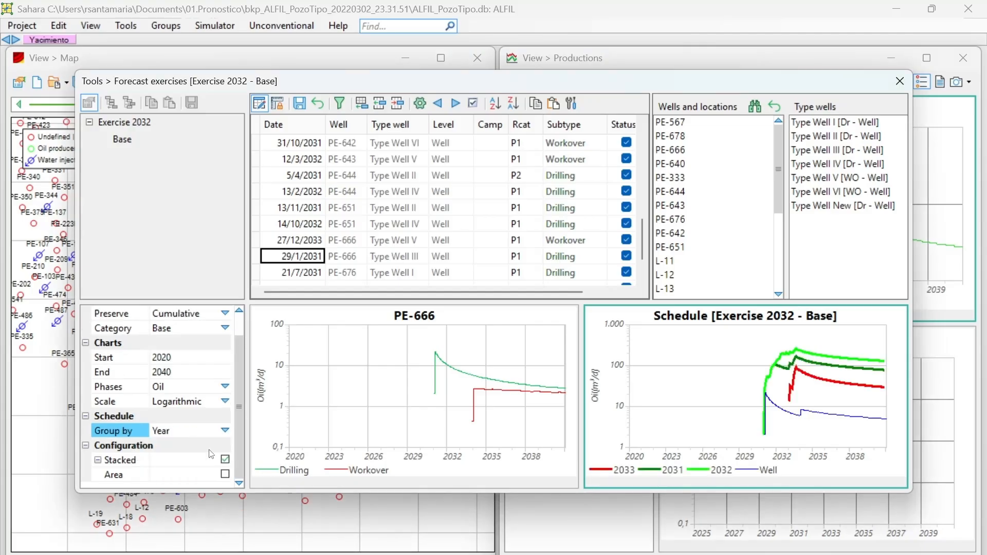
click(225, 474)
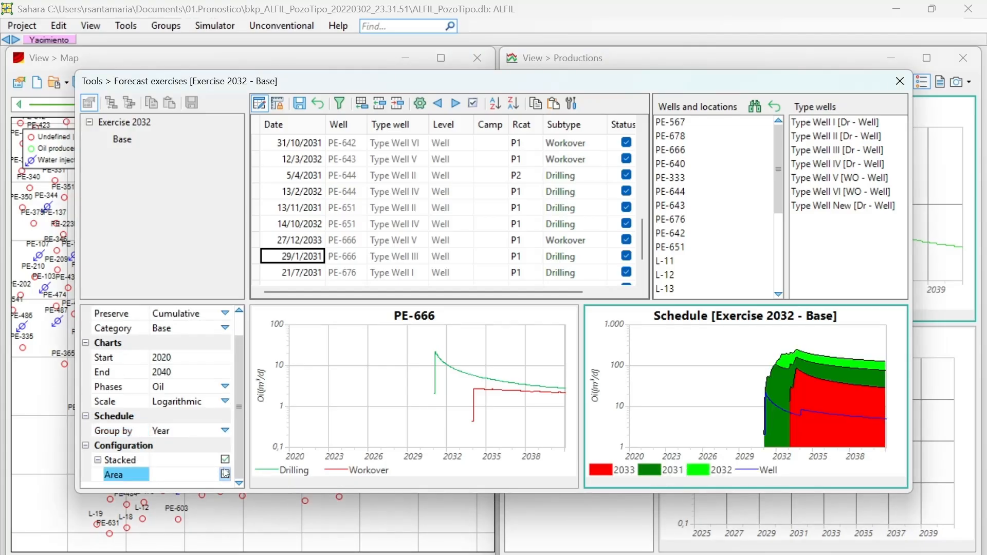
click(226, 473)
click(225, 474)
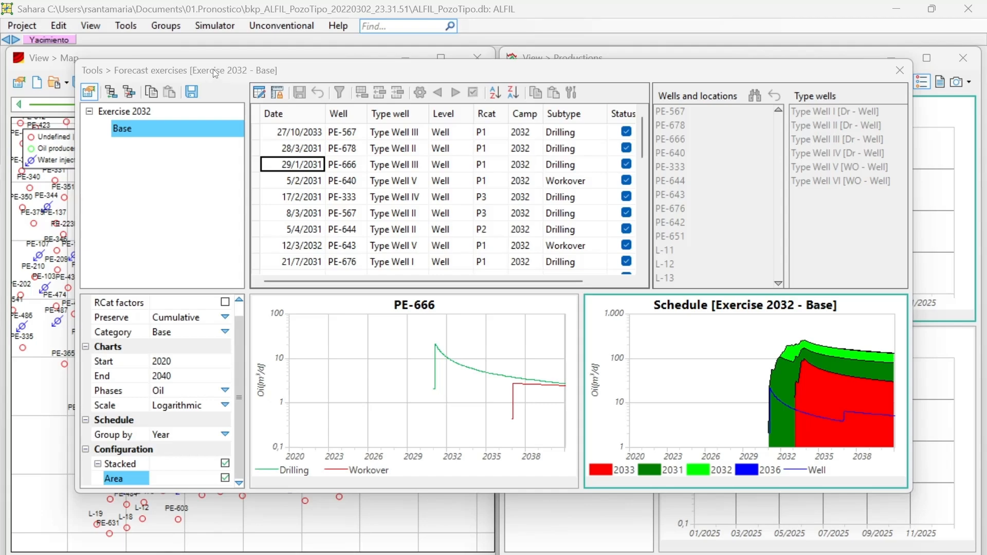
Start generating the Base schedule's forecast and select the Forecast P1 P2 P3 scenario
click(193, 91)
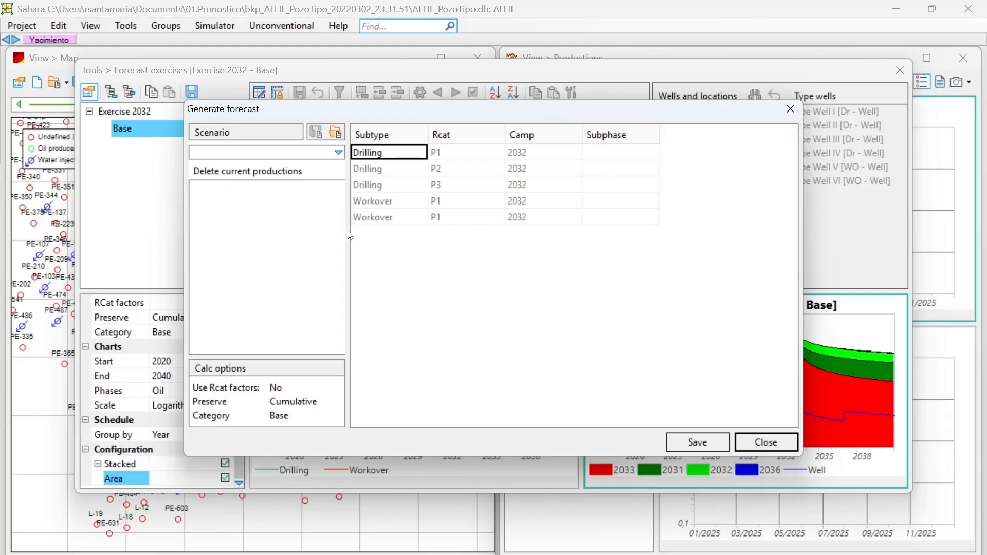
click(338, 153)
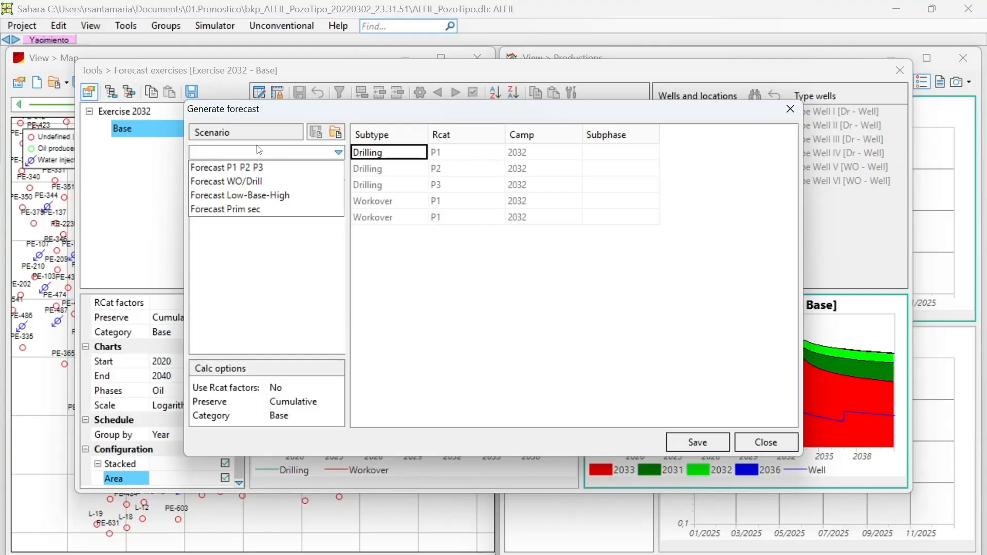
click(209, 168)
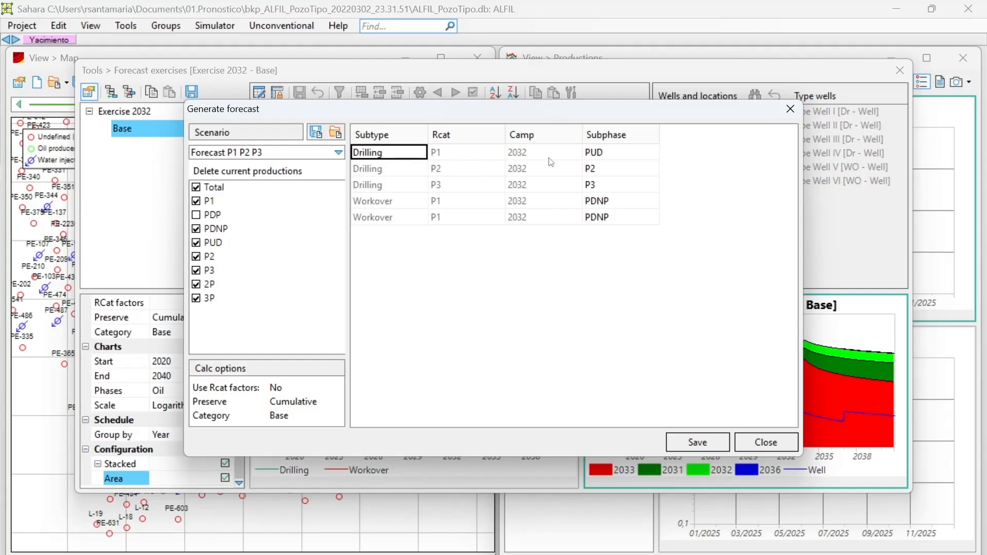
Review the subphase assigned to each Drilling and Workover row in the Forecast P1 P2 P3 scenario
click(597, 151)
click(605, 170)
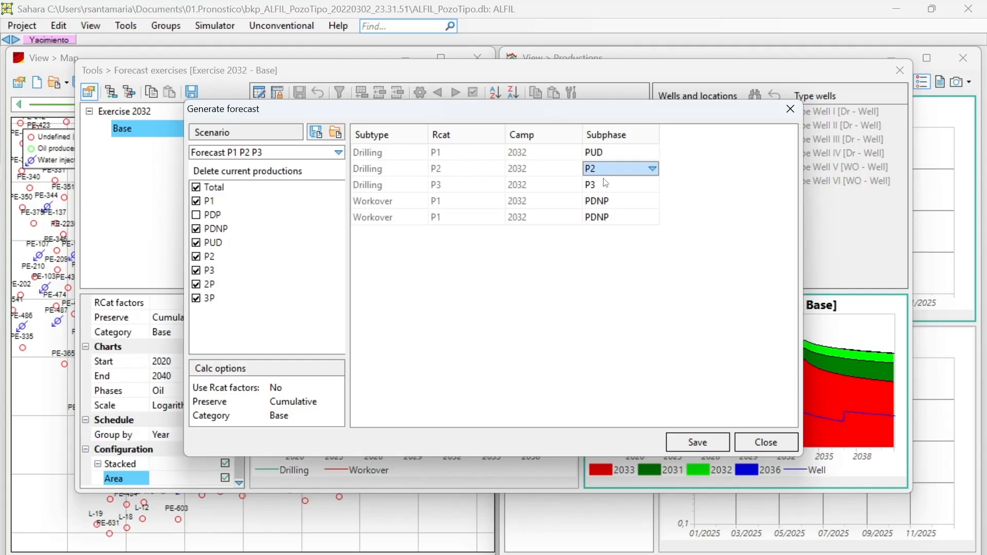
click(606, 185)
click(609, 202)
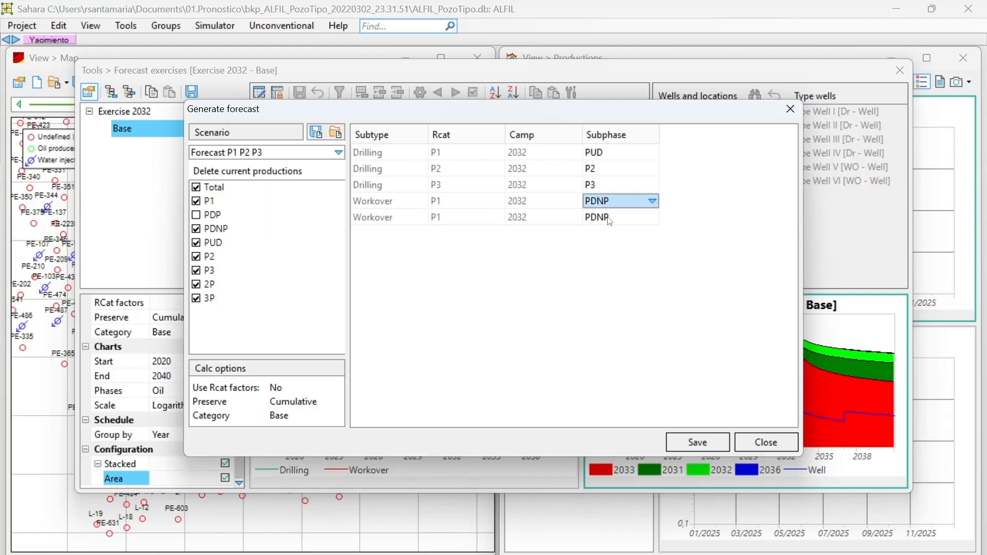
click(401, 153)
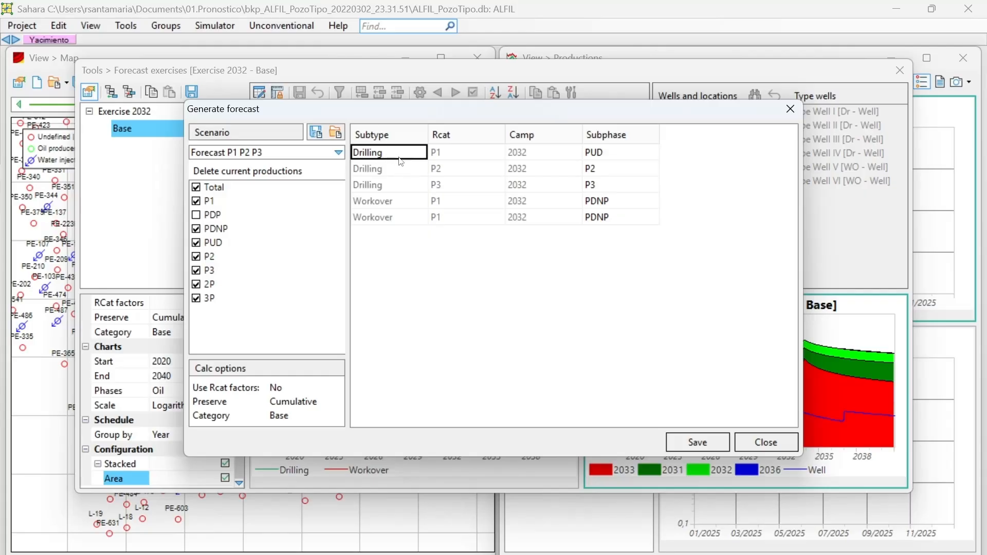
click(451, 155)
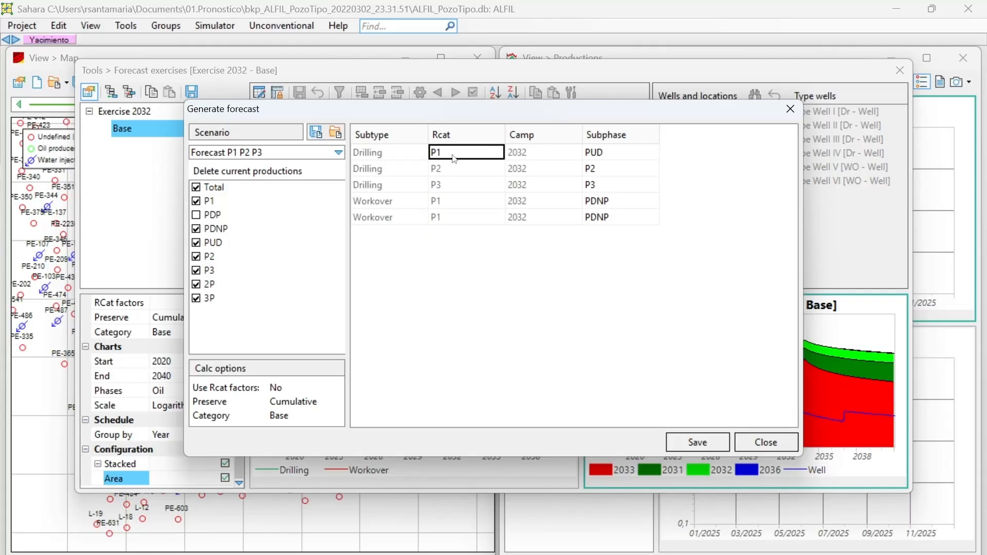
click(589, 153)
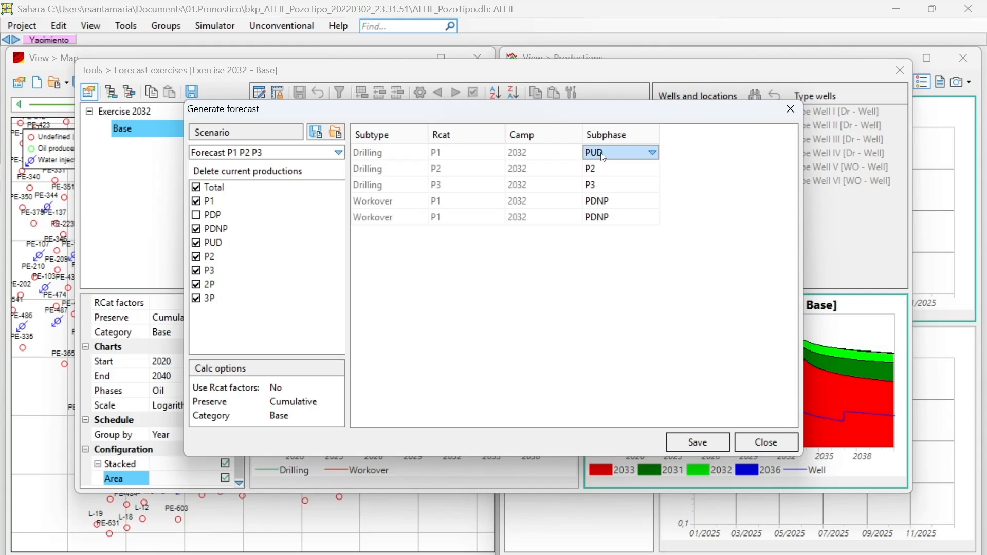
click(455, 168)
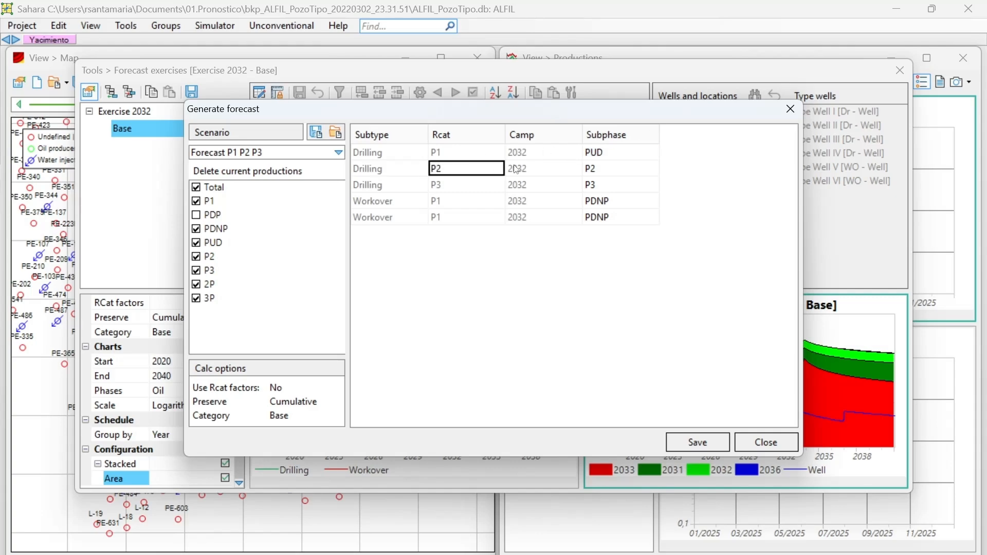
click(590, 164)
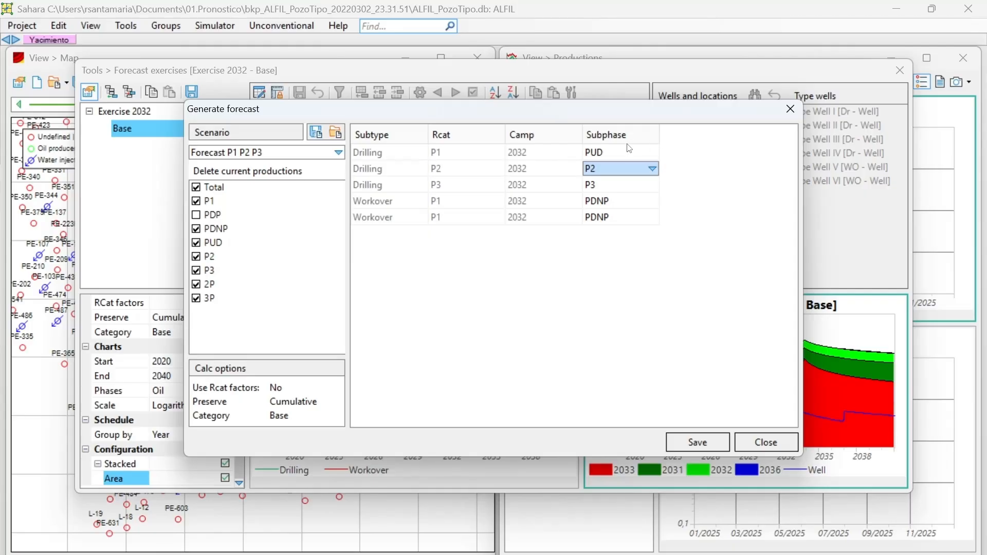
click(394, 201)
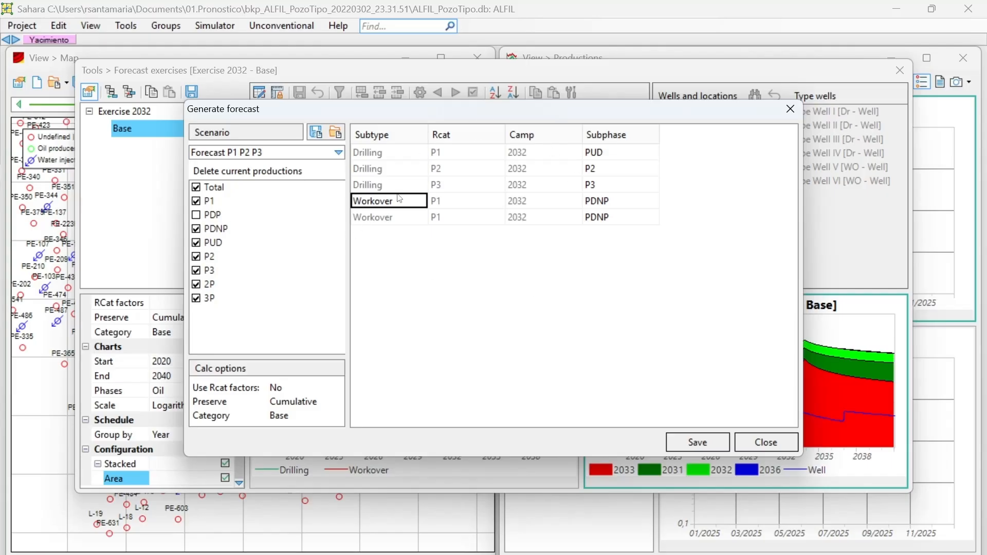
click(311, 152)
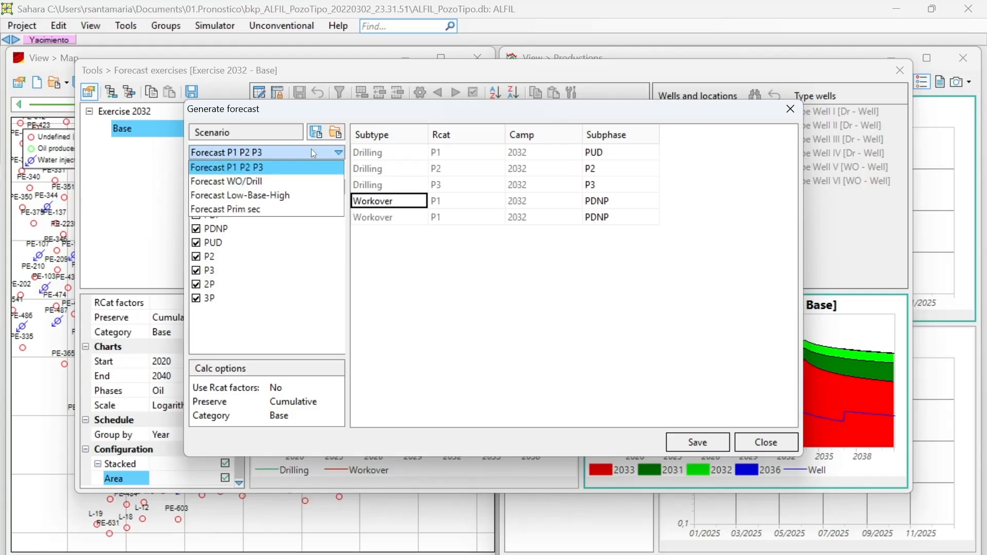
click(269, 171)
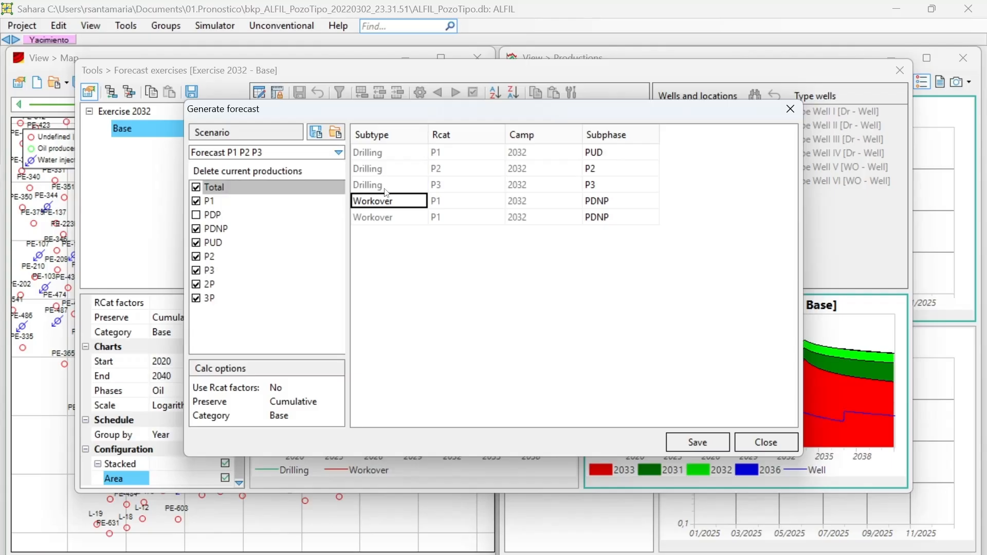
Switch the scenario to Forecast WO/Drill and check the subphases of its Drilling and Workover rows
click(295, 151)
click(268, 181)
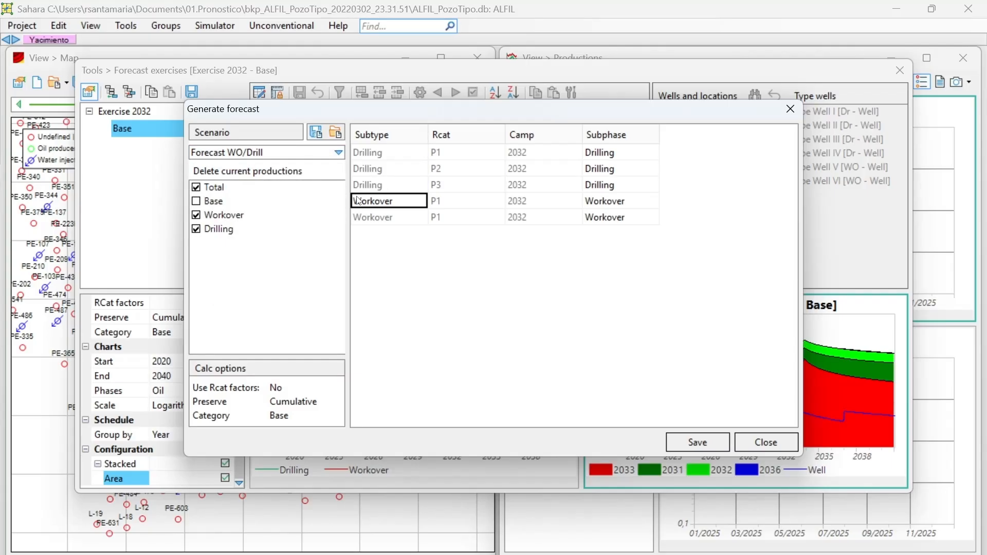
click(196, 201)
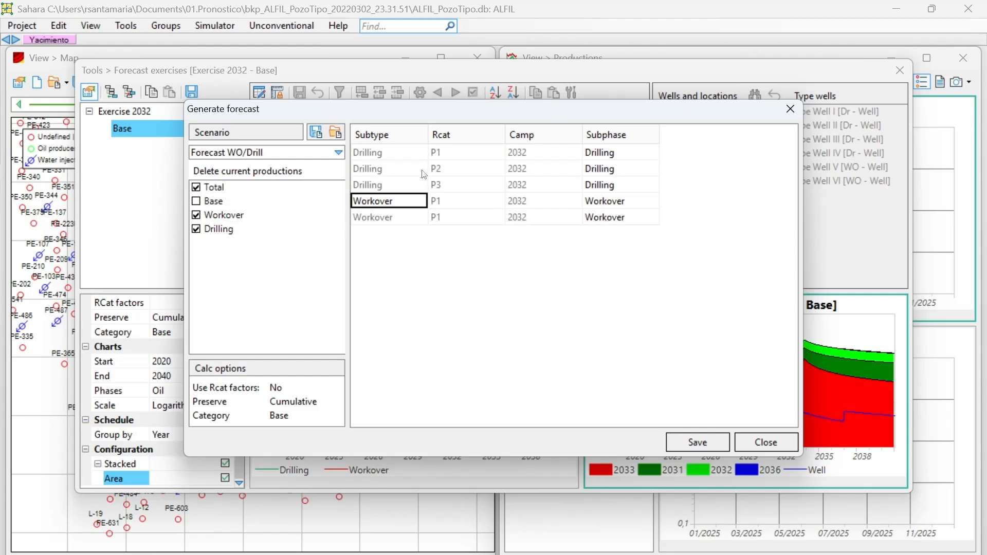
click(409, 156)
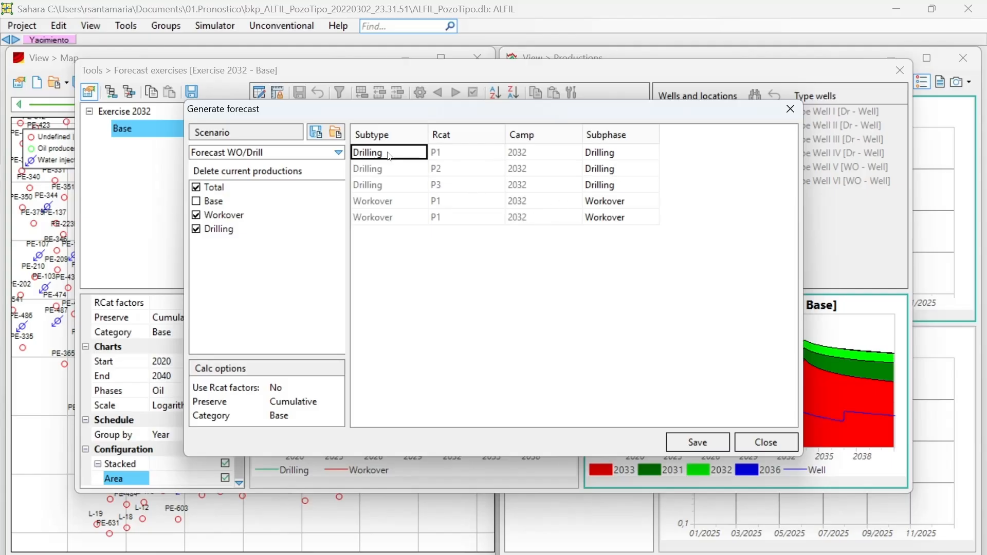
drag(389, 166, 383, 186)
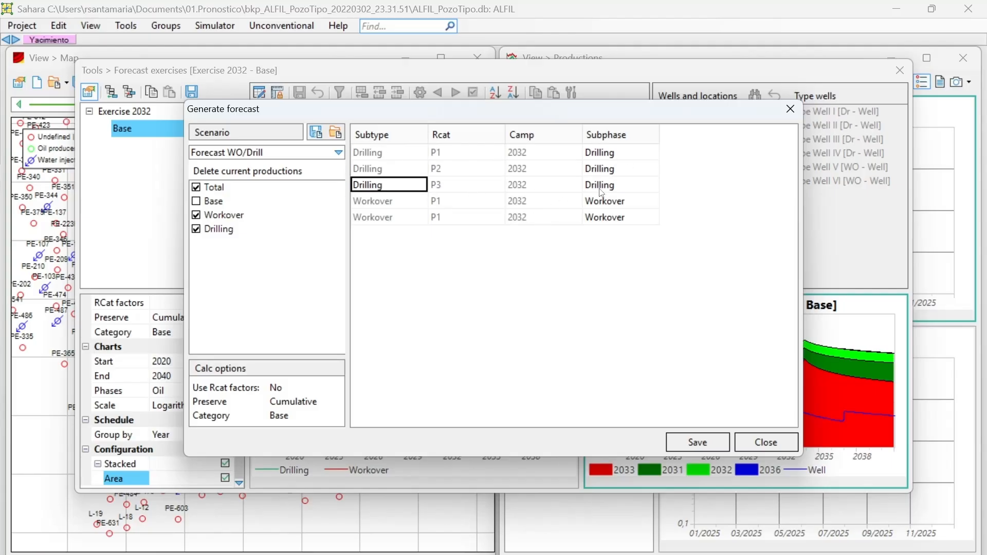
click(407, 201)
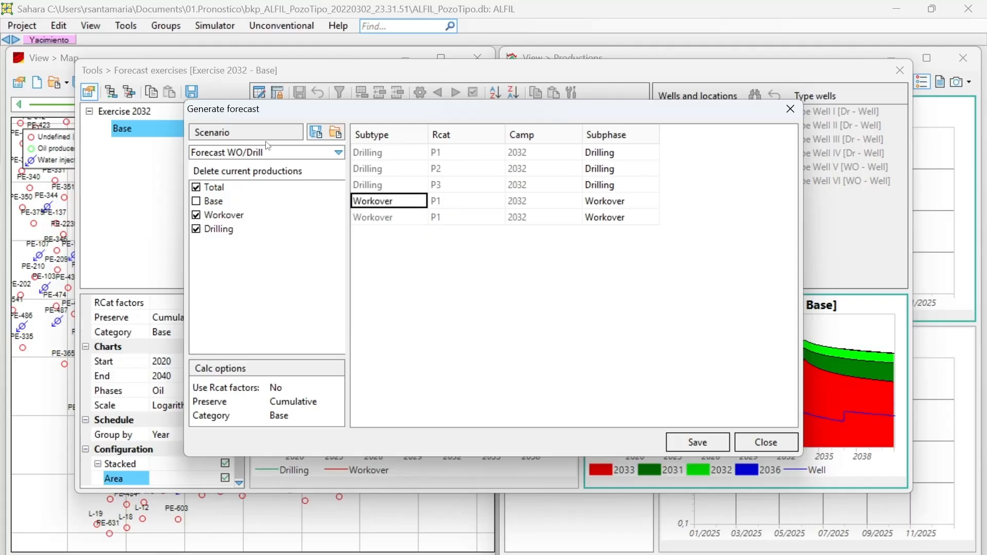
Change the scenario to Forecast Low-Base-High, agreeing to discard the current changes
click(268, 146)
click(270, 197)
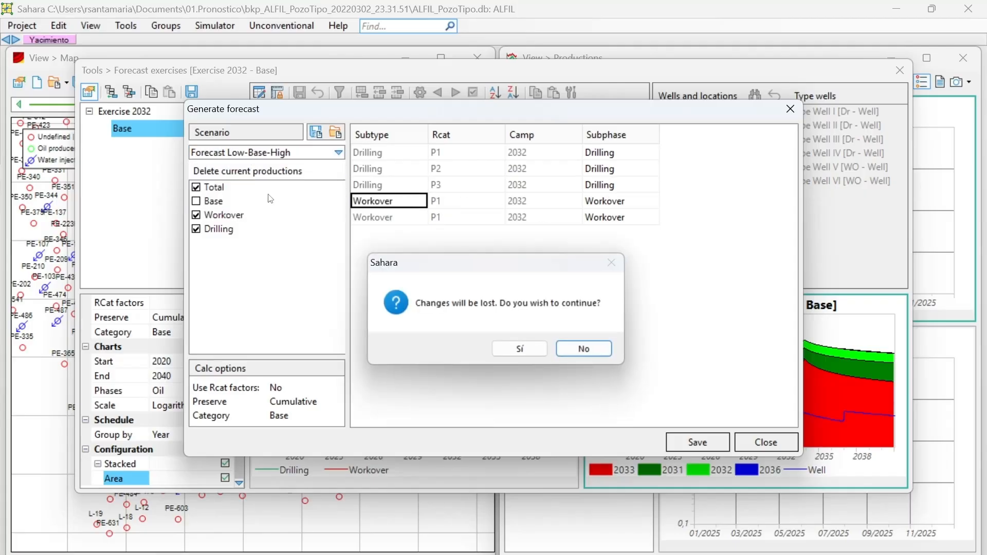
click(534, 351)
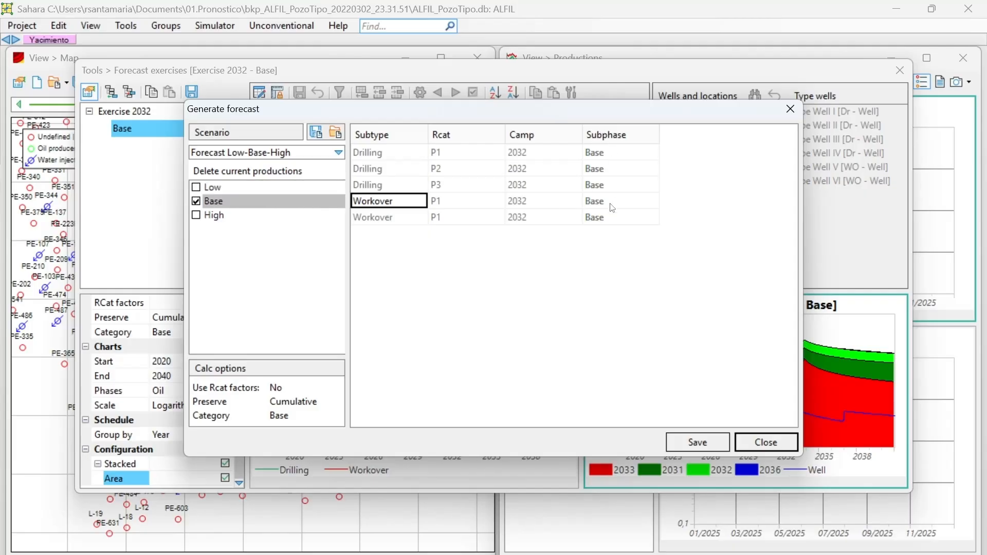
Switch the scenario to Forecast Prim sec and check the subphase options available for the Drilling rows
click(286, 150)
click(260, 208)
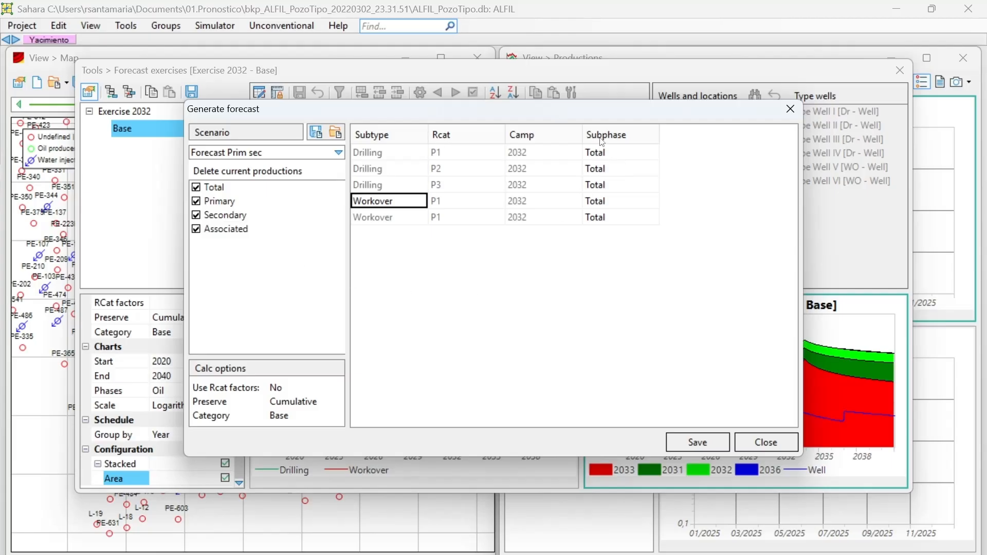
click(601, 154)
click(603, 154)
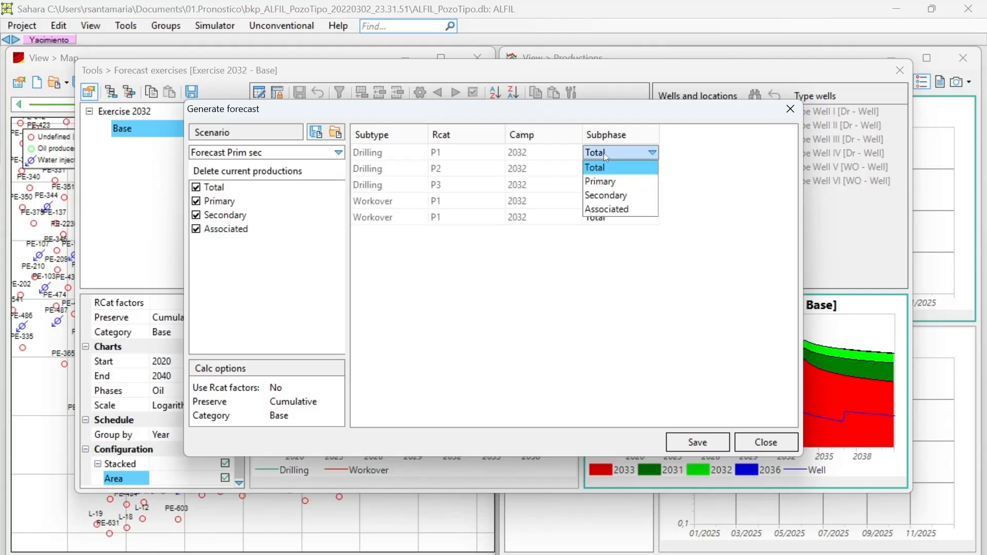
click(604, 153)
click(607, 169)
click(607, 169)
click(606, 169)
click(607, 185)
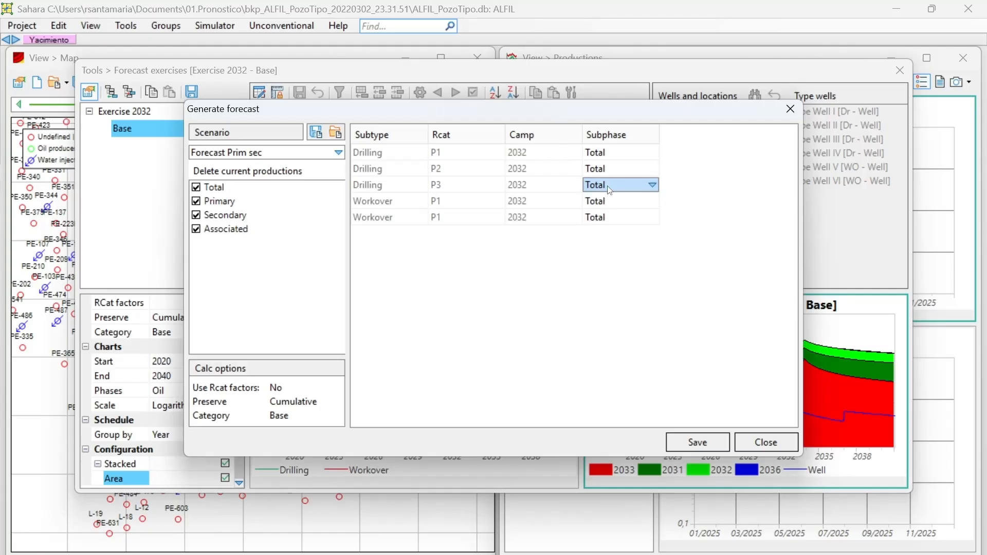
click(608, 186)
click(608, 186)
Change the scenario back to Forecast P1 P2 P3 and save the generated forecast into it
click(335, 153)
click(316, 164)
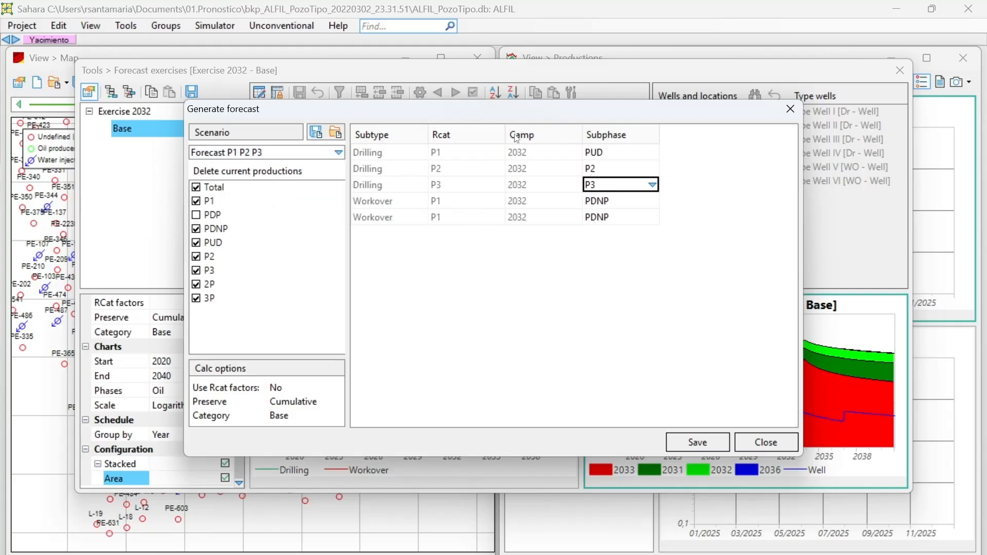
click(698, 442)
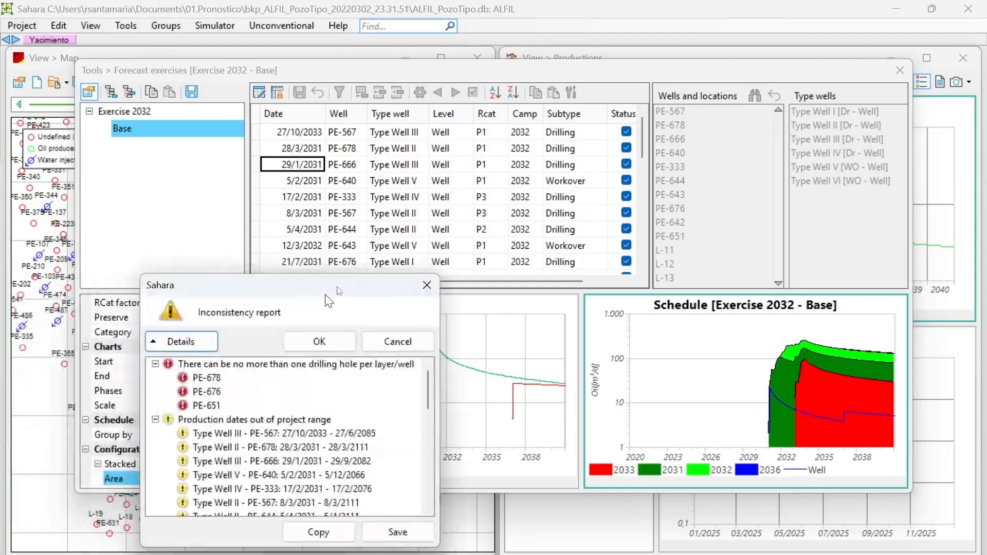
Review the inconsistency report's drilling errors and date warnings, copy its contents, and dismiss it
drag(325, 294, 508, 182)
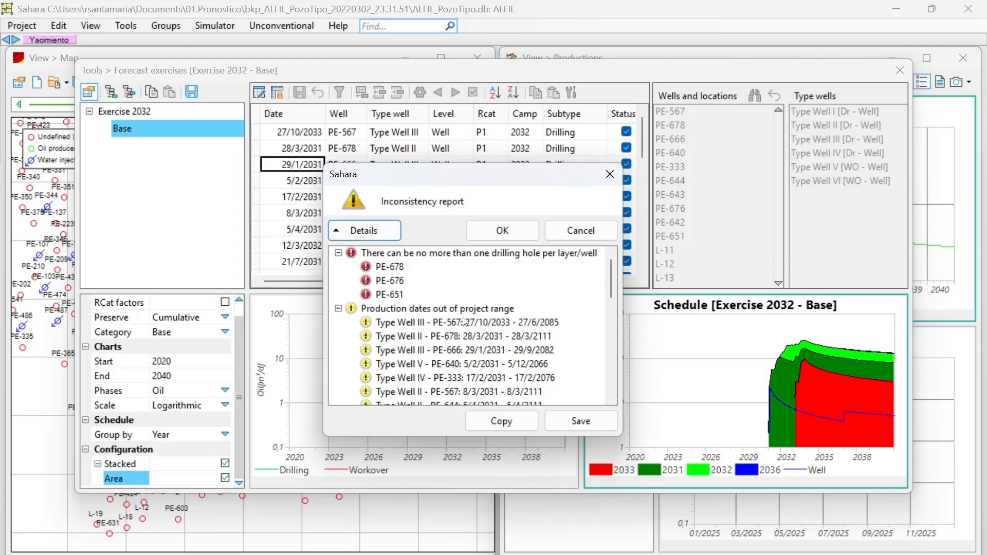
scroll(469, 324, down, 1)
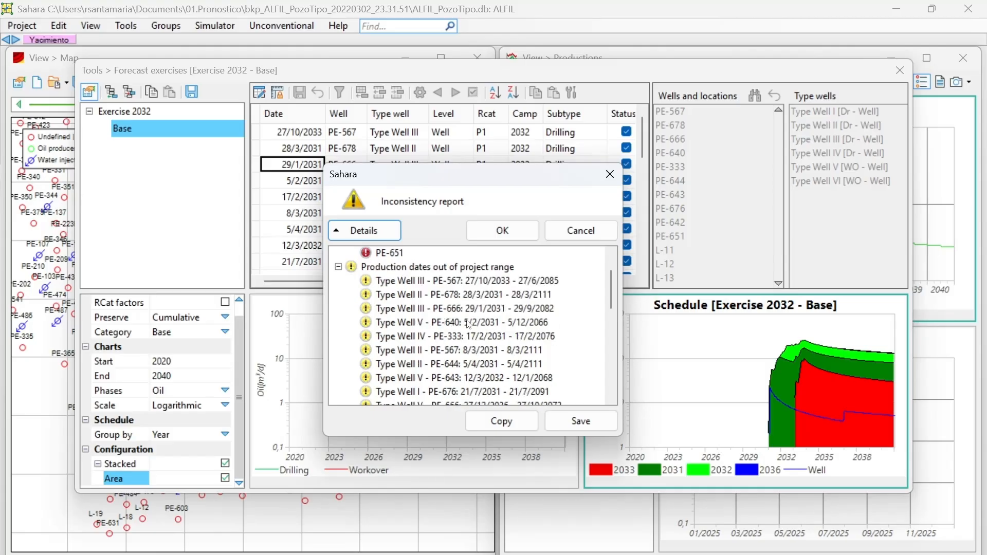
scroll(468, 324, up, 1)
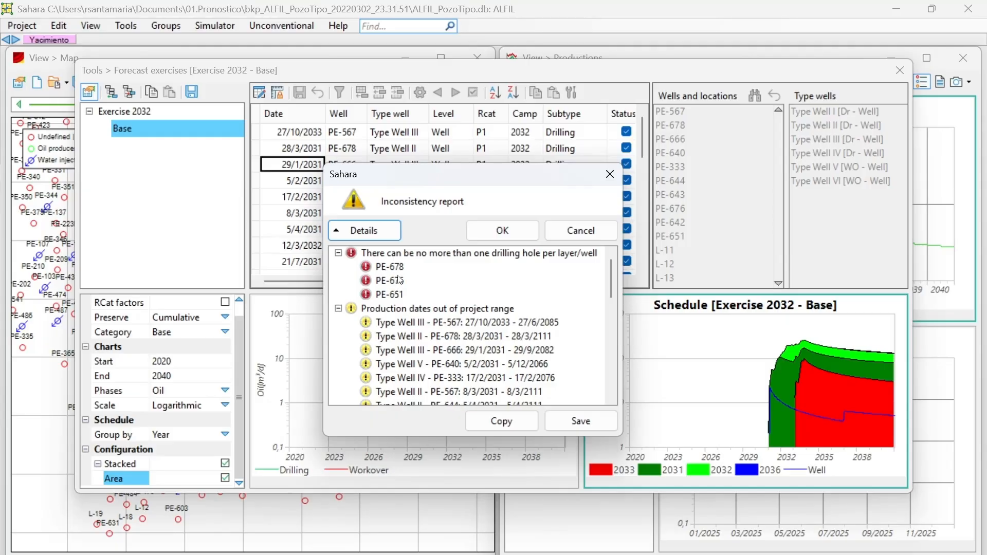
click(571, 423)
key(Escape)
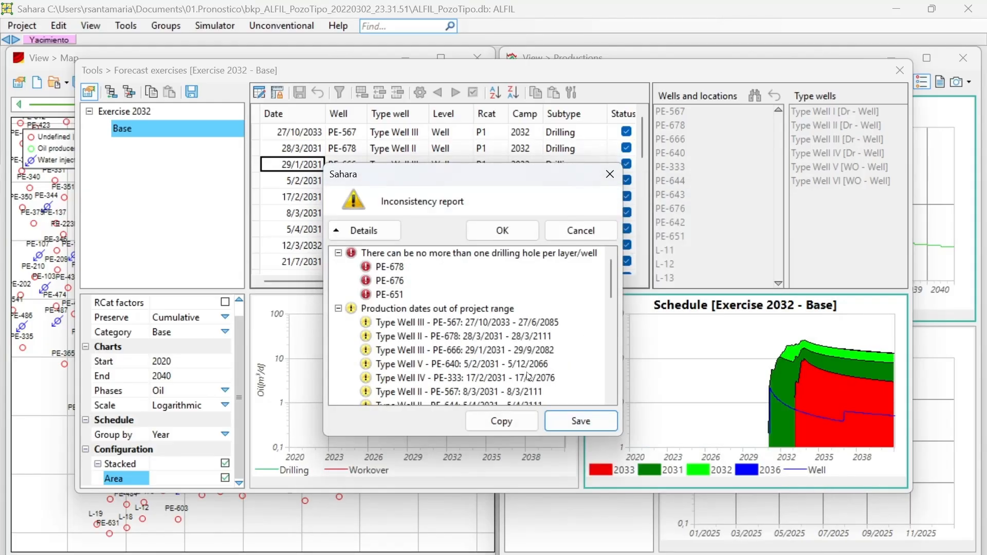
click(501, 421)
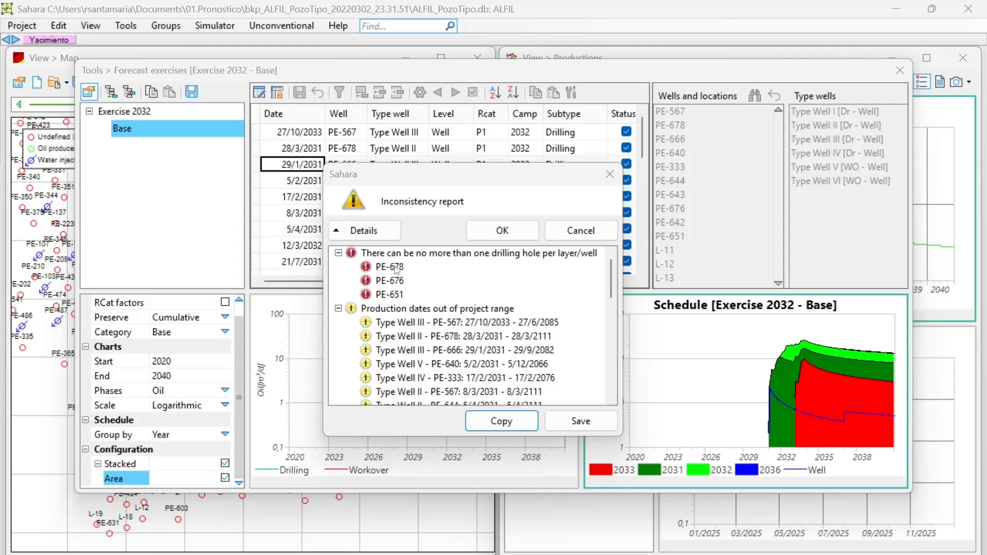
click(513, 226)
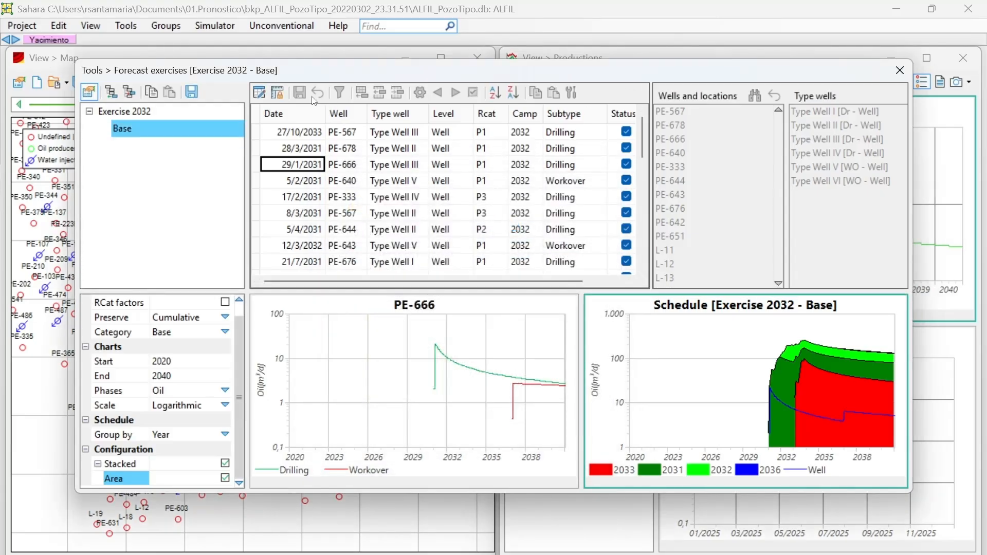
Start editing the Base schedule, filter it to well PE-678, and deactivate that well's 28/3/2031 drilling
click(269, 94)
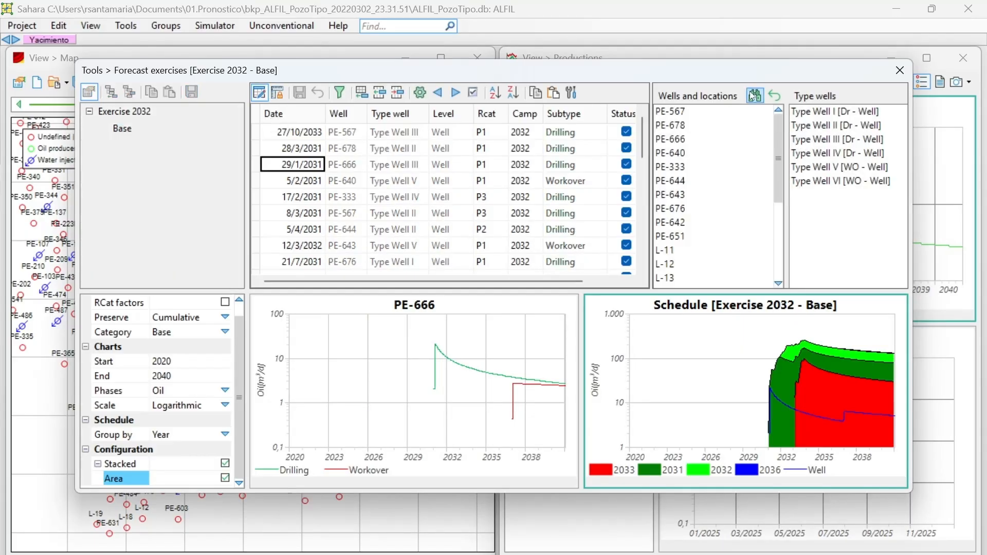
click(761, 97)
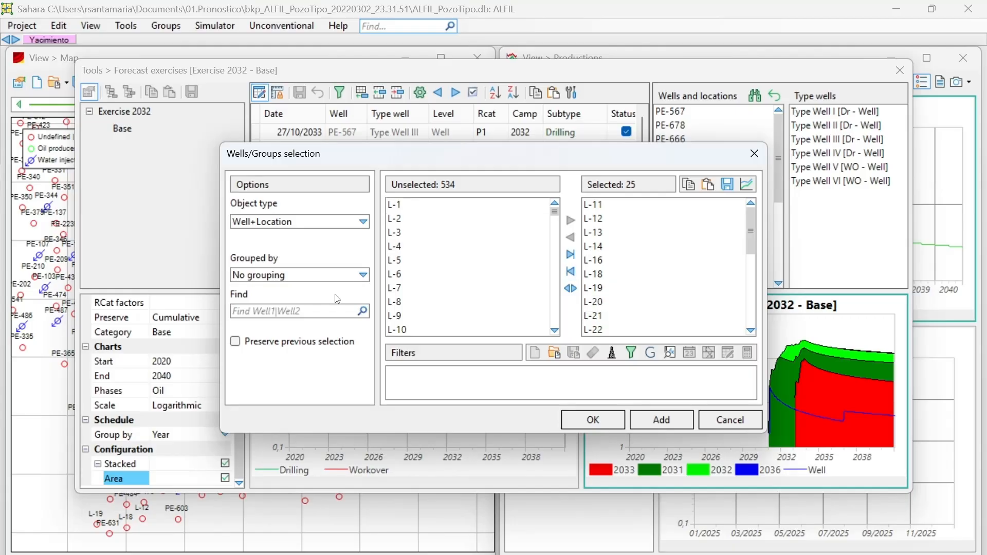
click(325, 310)
text(678)
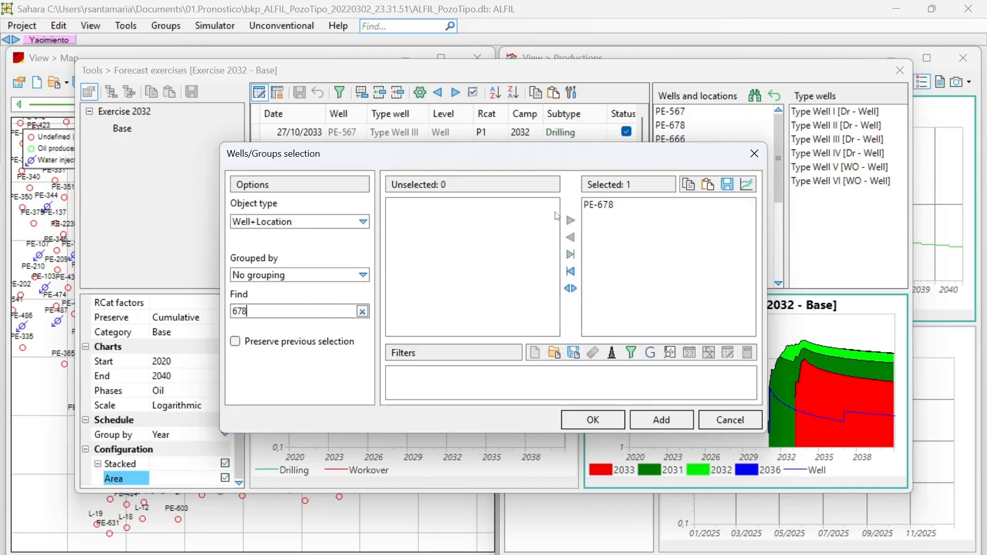
click(593, 420)
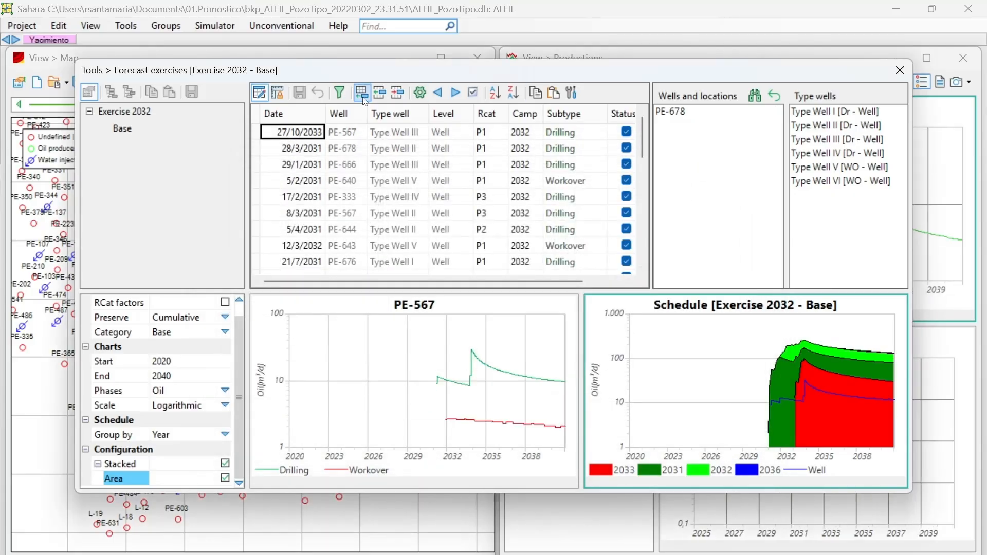
click(339, 93)
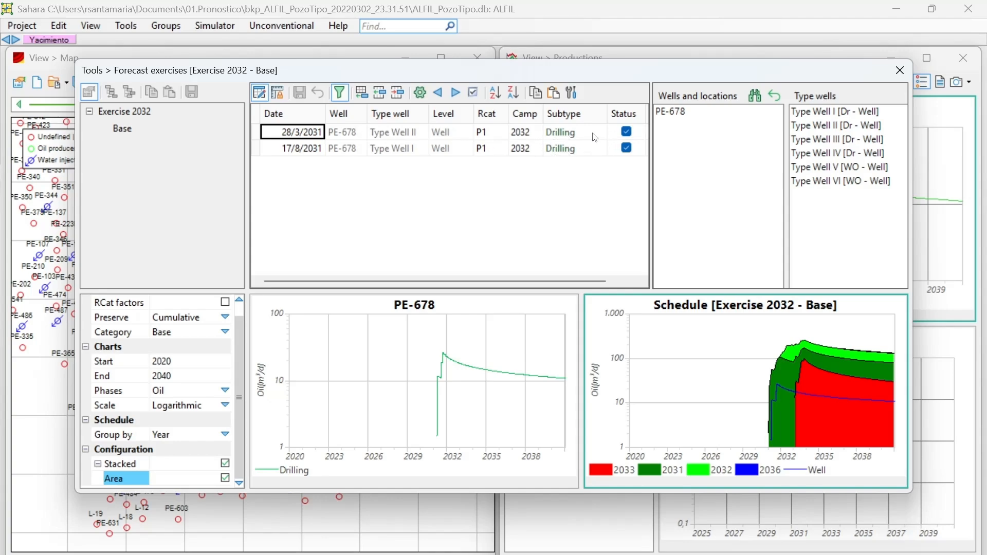
click(627, 133)
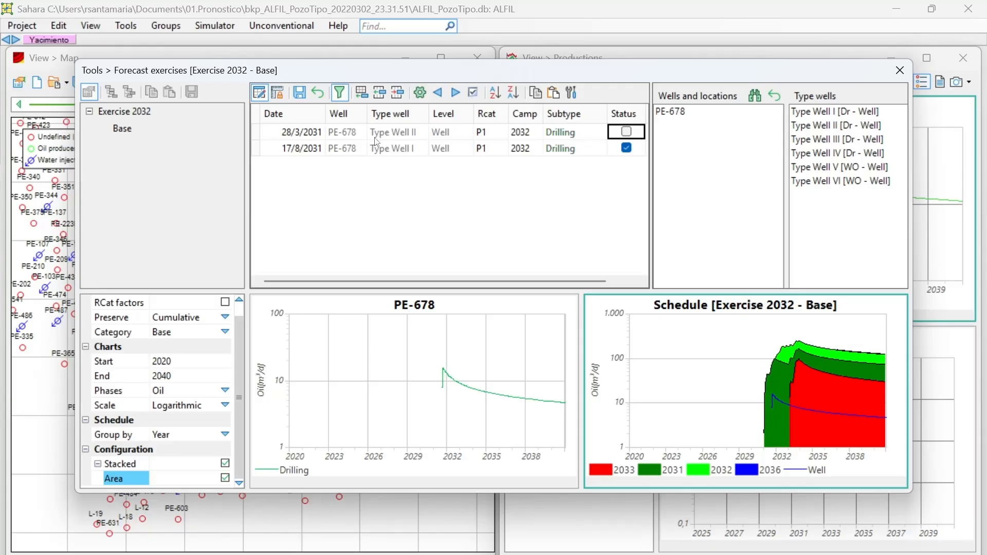
Change the filtered well to PE-676 and deactivate its 21/7/2031 drilling
click(755, 95)
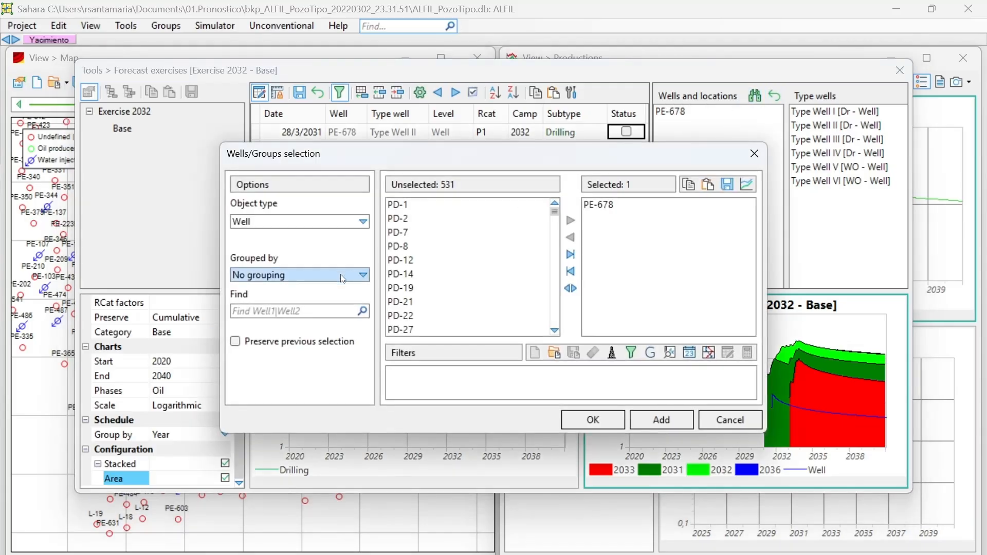
text(676)
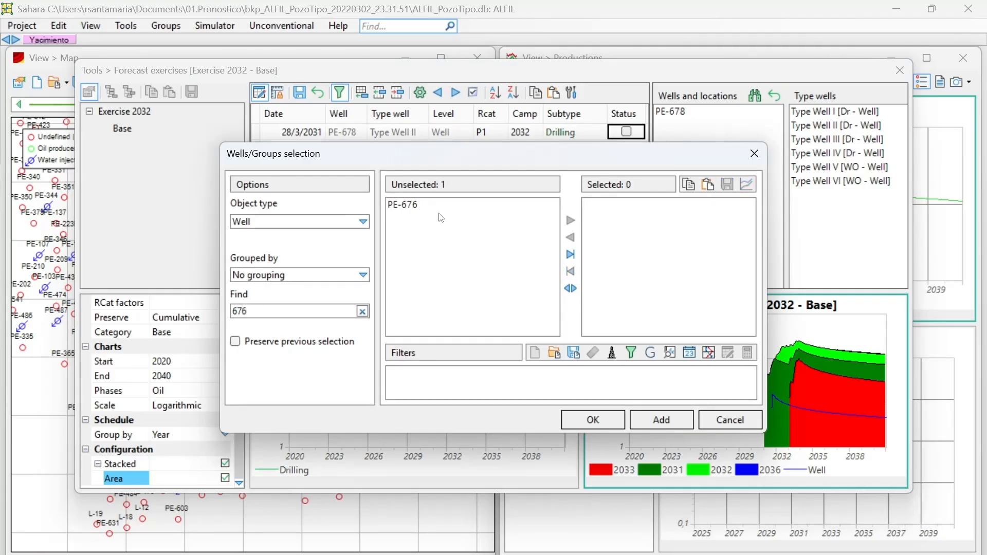
double_click(443, 210)
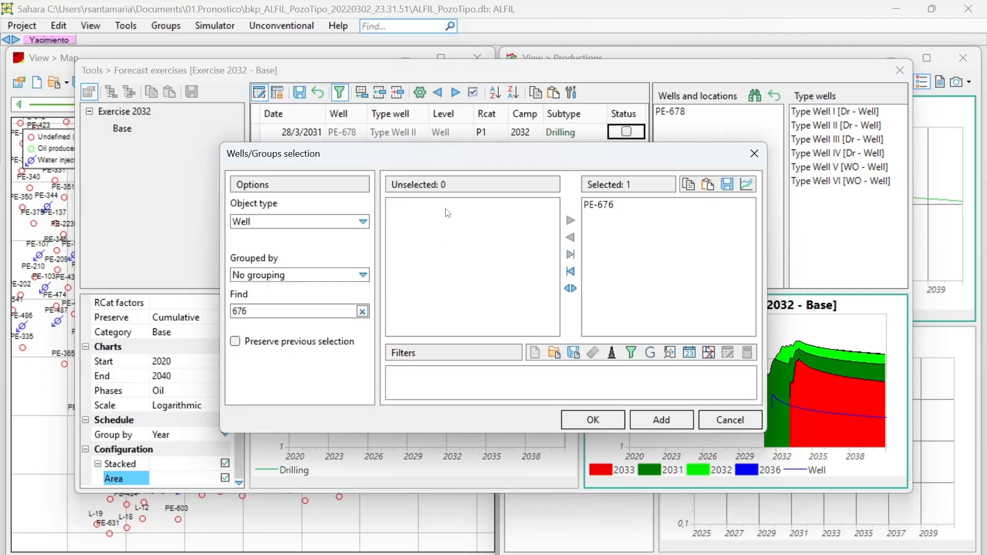
click(579, 419)
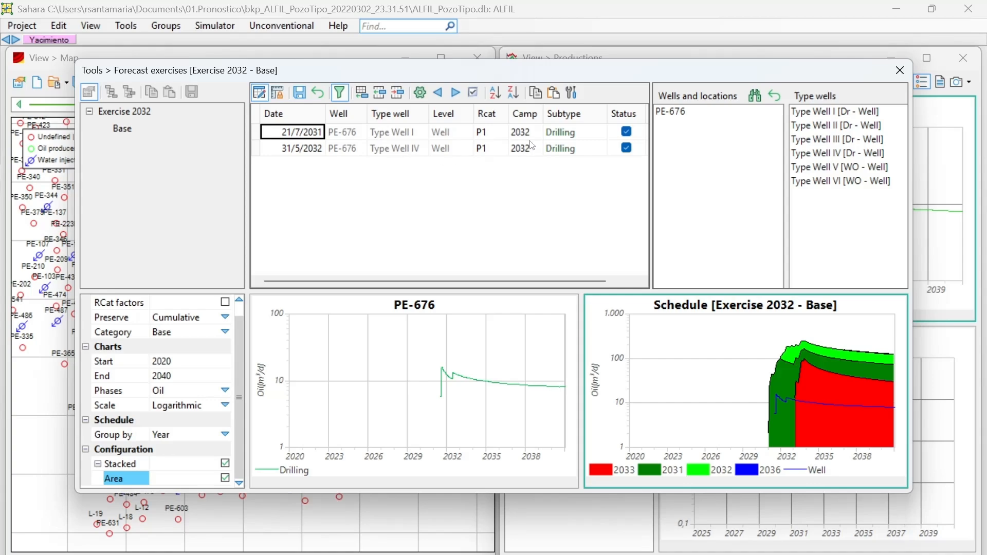
click(626, 132)
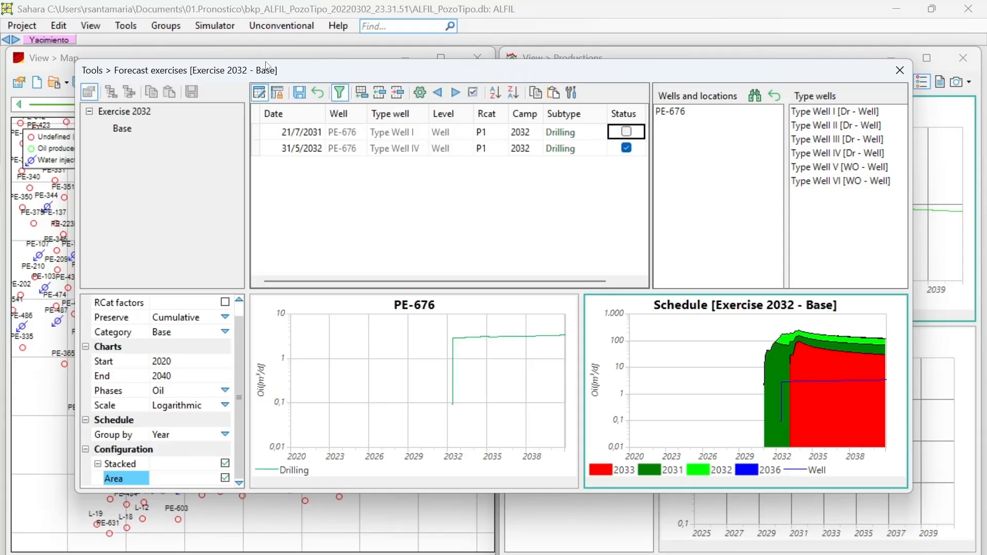
Change the filtered well to PE-651 and deactivate its 13/11/2031 drilling
click(754, 96)
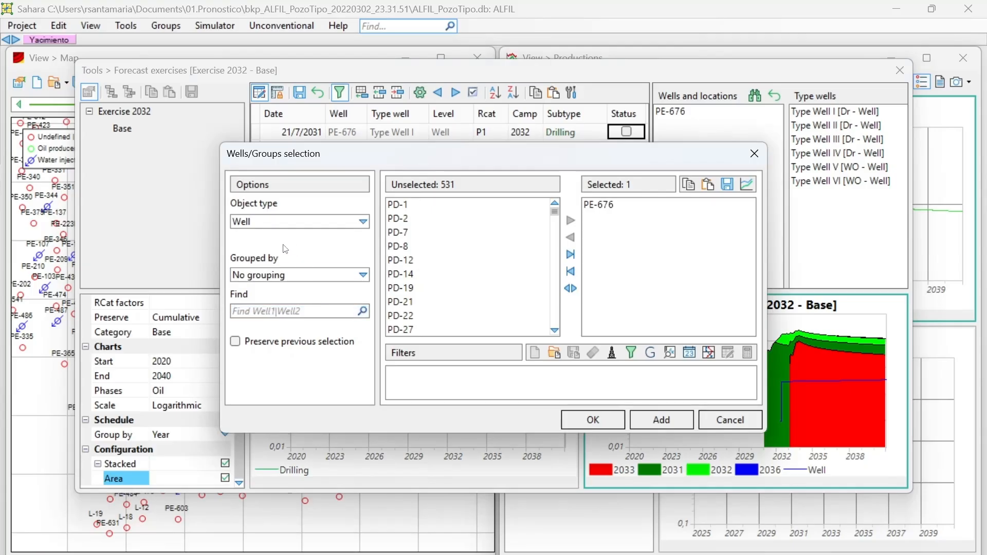
click(268, 311)
text(651)
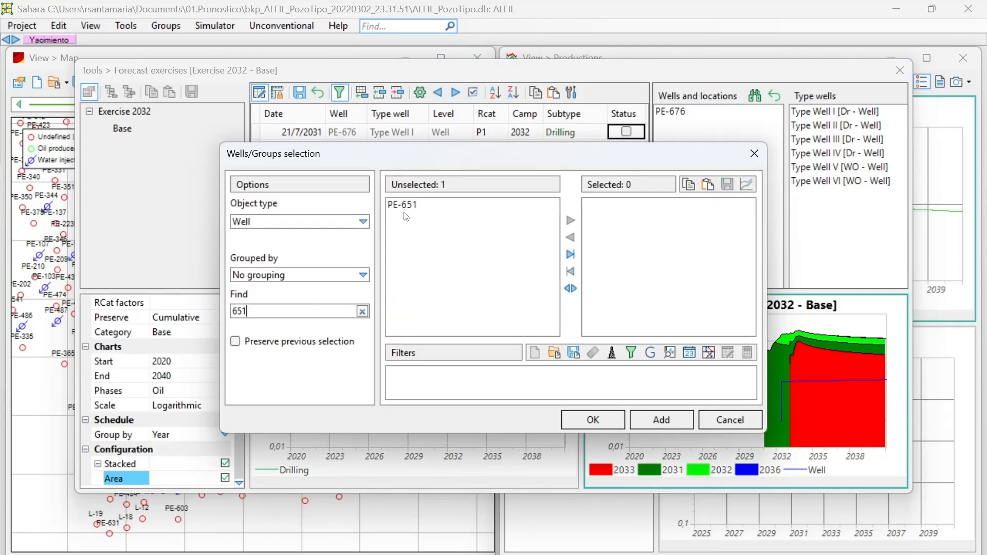
click(415, 202)
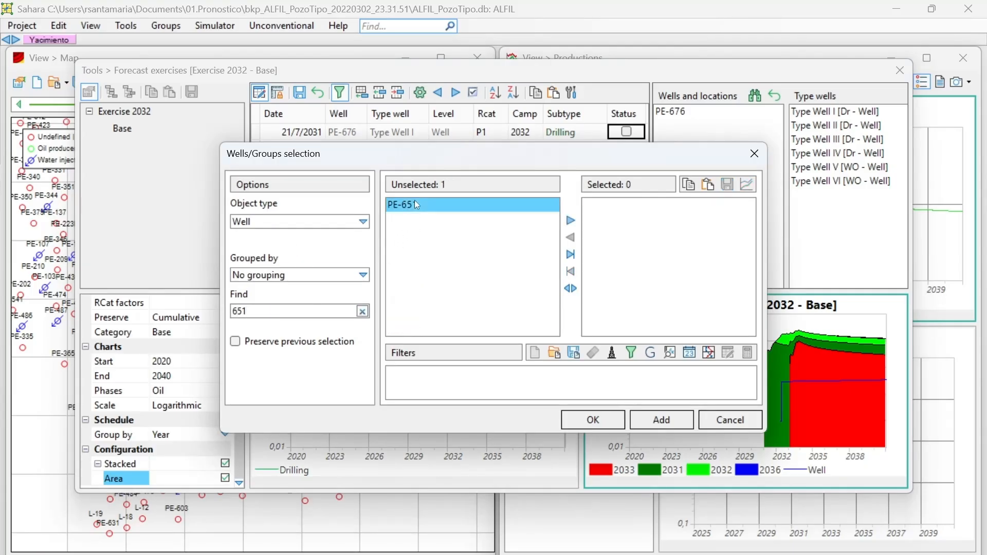
double_click(415, 202)
click(592, 419)
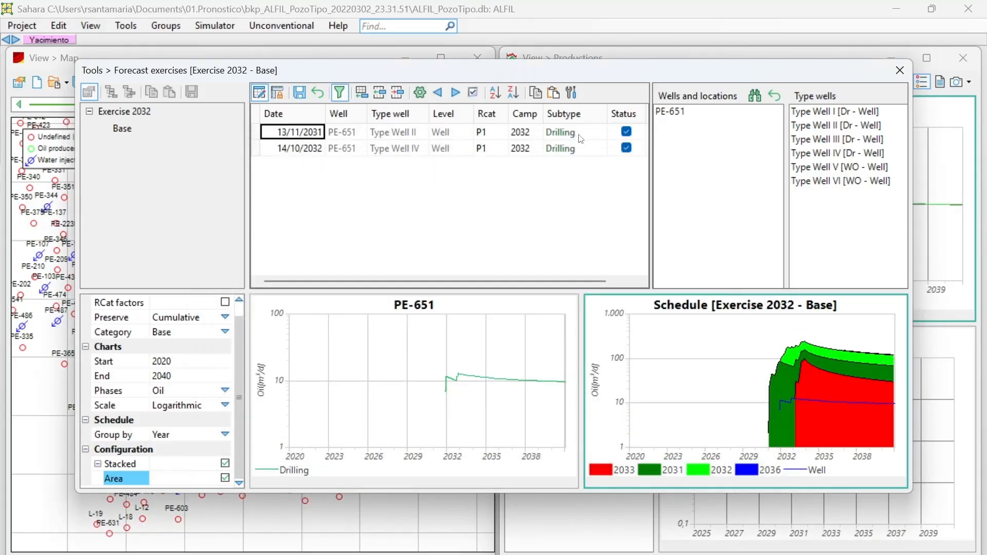
click(626, 131)
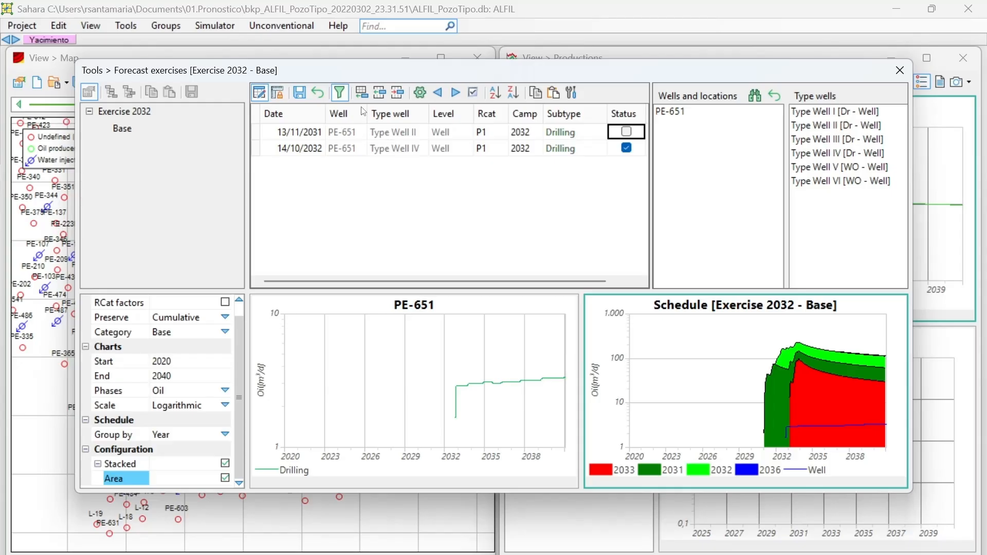
Save the schedule edits, finish editing, and generate the Base forecast into the Forecast P1 P2 P3 scenario
click(314, 97)
click(259, 93)
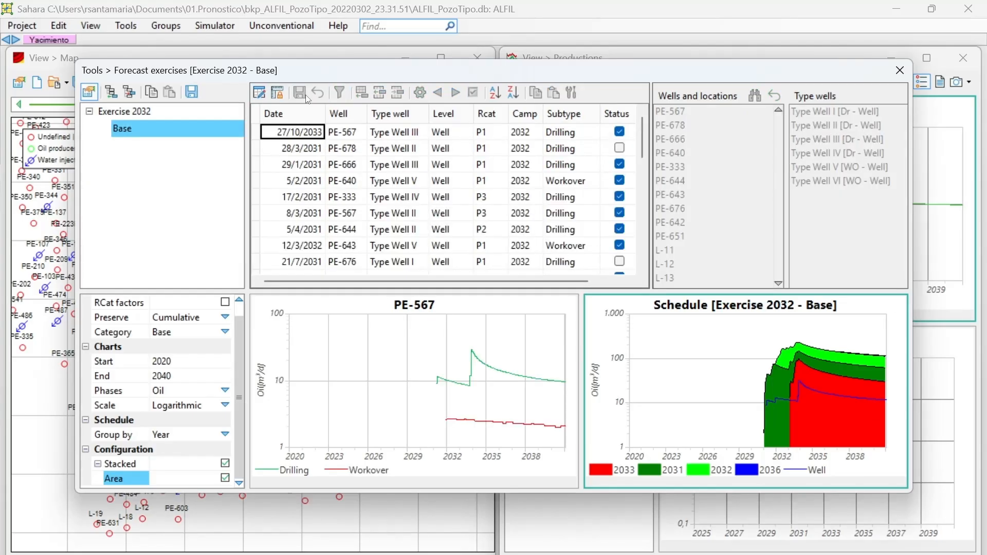
click(191, 91)
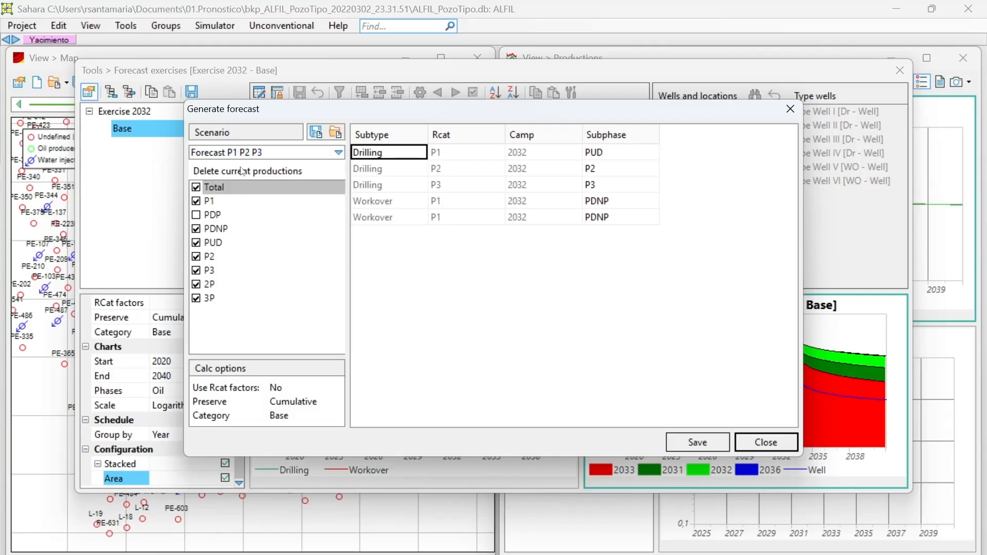
click(723, 443)
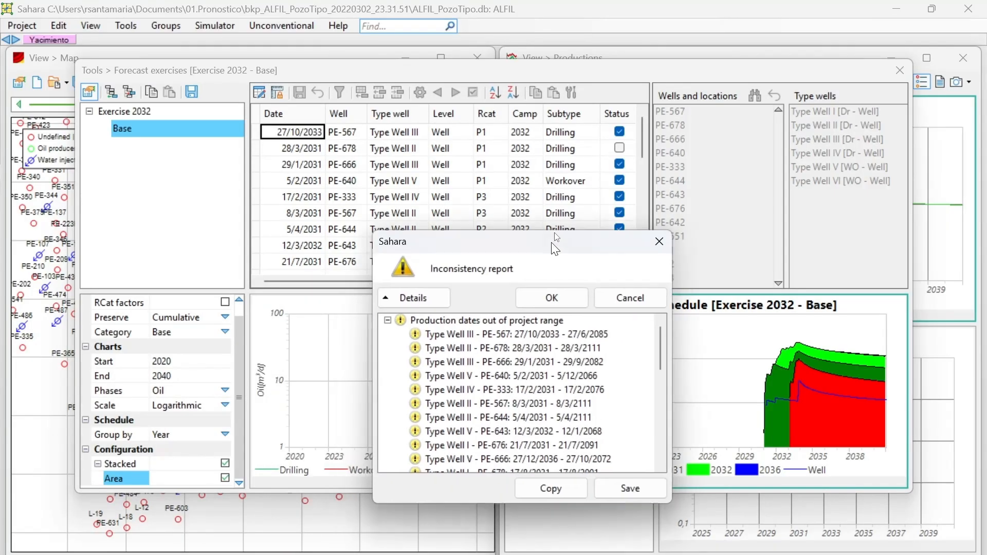
Review the out-of-range production dates in the inconsistency report and accept it to complete the forecast
scroll(551, 315, down, 2)
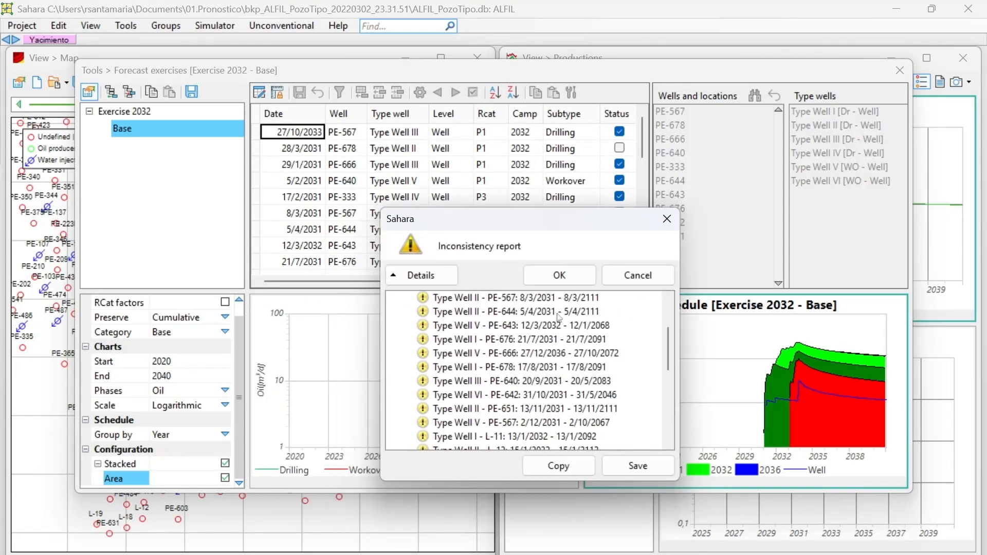
scroll(559, 314, up, 2)
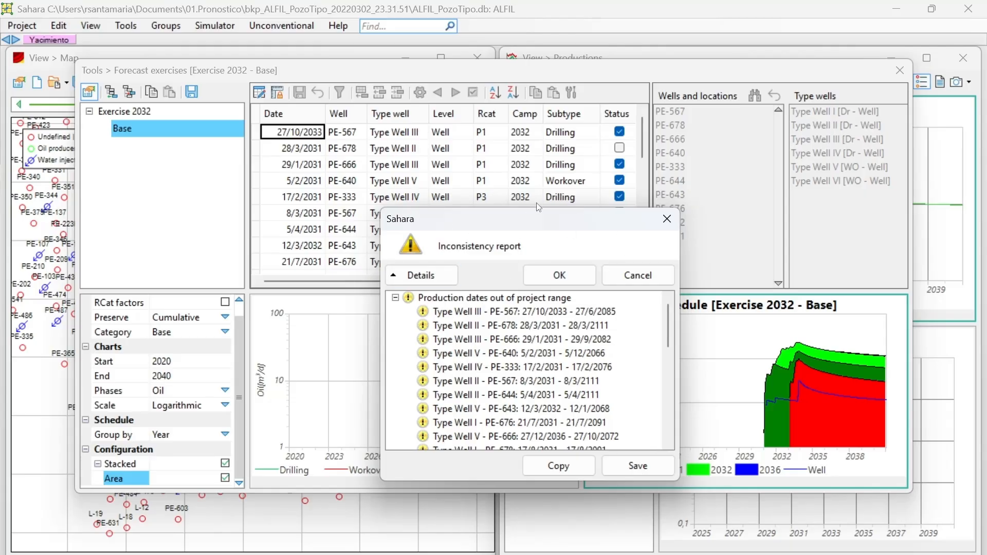
click(629, 465)
click(564, 268)
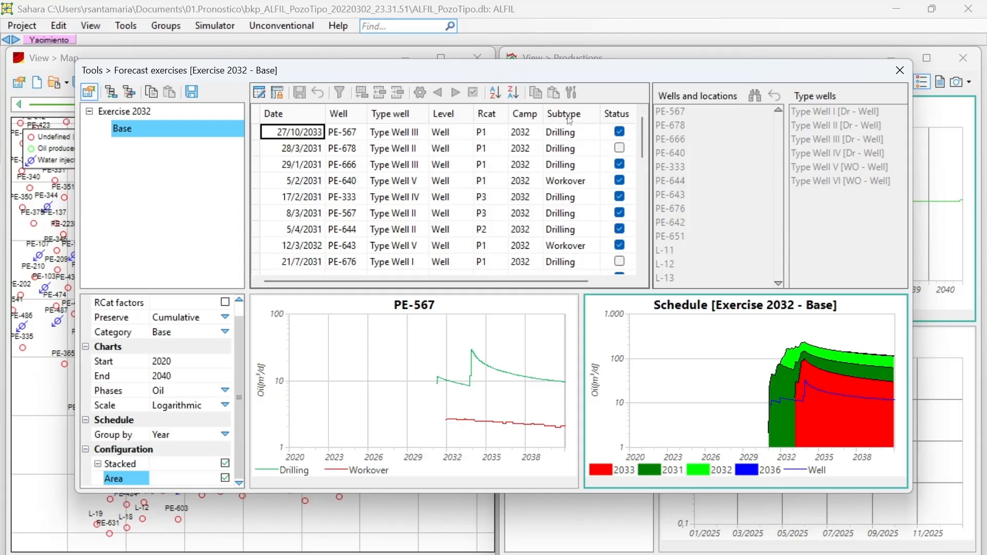
Close the forecast exercises and plot the PUD oil forecast in Gráfico 1 for all wells
click(897, 70)
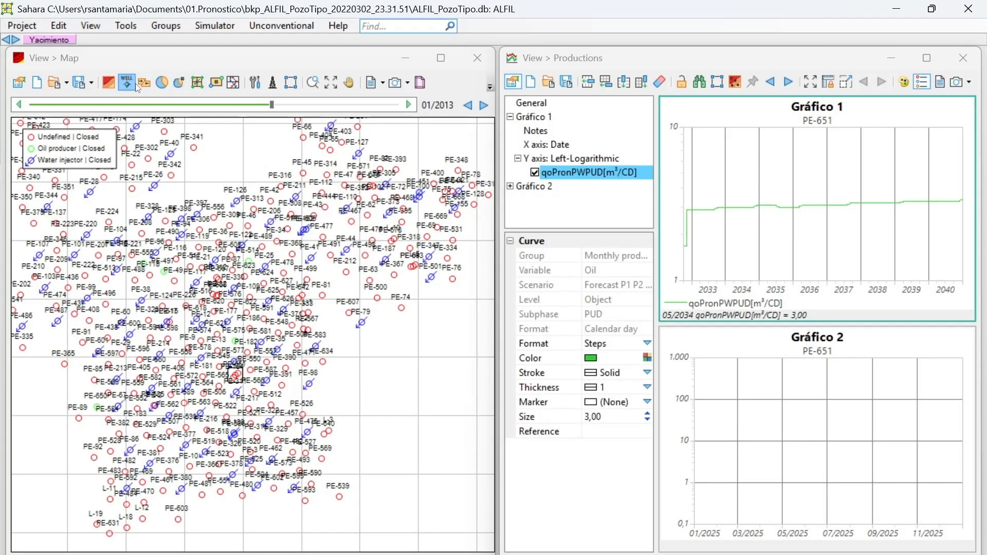
click(733, 87)
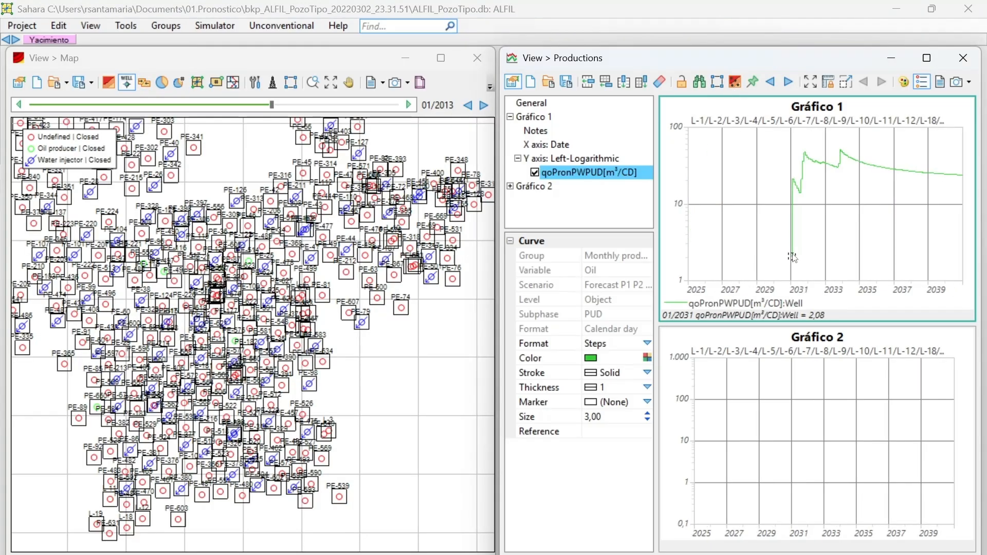
Add the PDNP oil calendar-day production from the Forecast P1 P2 P3 scenario, at object level, to Gráfico 1's left logarithmic Y axis
mouse_move(792, 187)
click(586, 158)
click(586, 172)
click(591, 158)
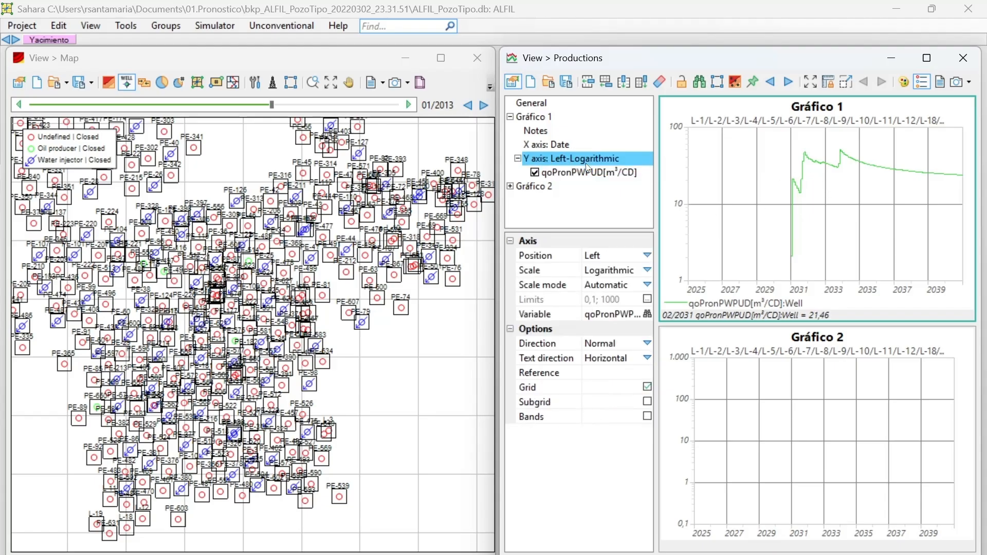
click(647, 315)
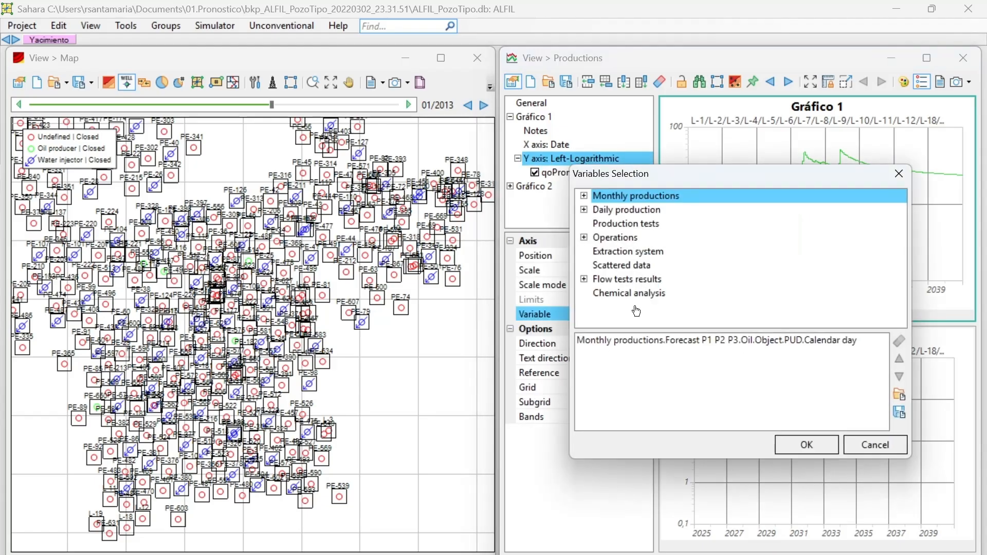
click(586, 370)
click(646, 345)
click(586, 198)
click(599, 237)
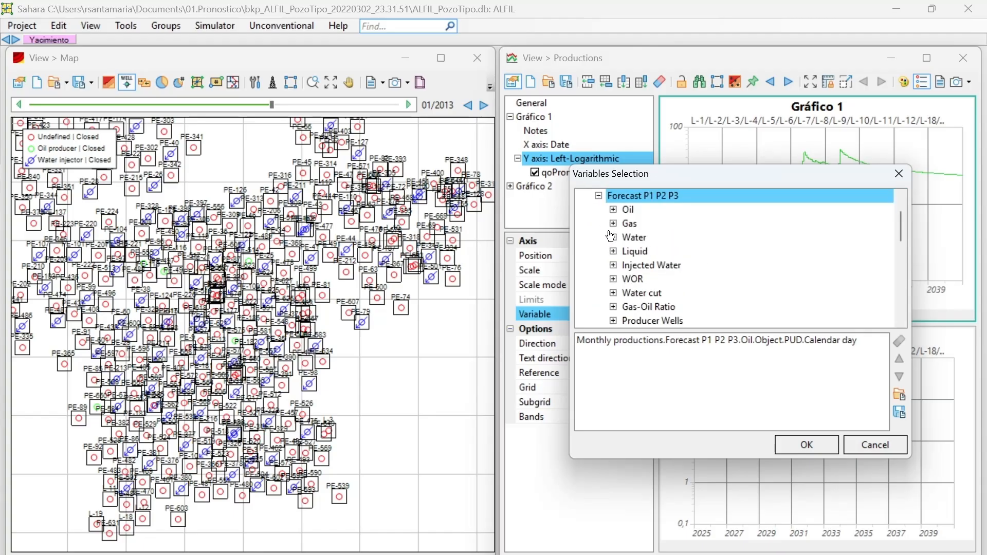
click(613, 210)
click(628, 223)
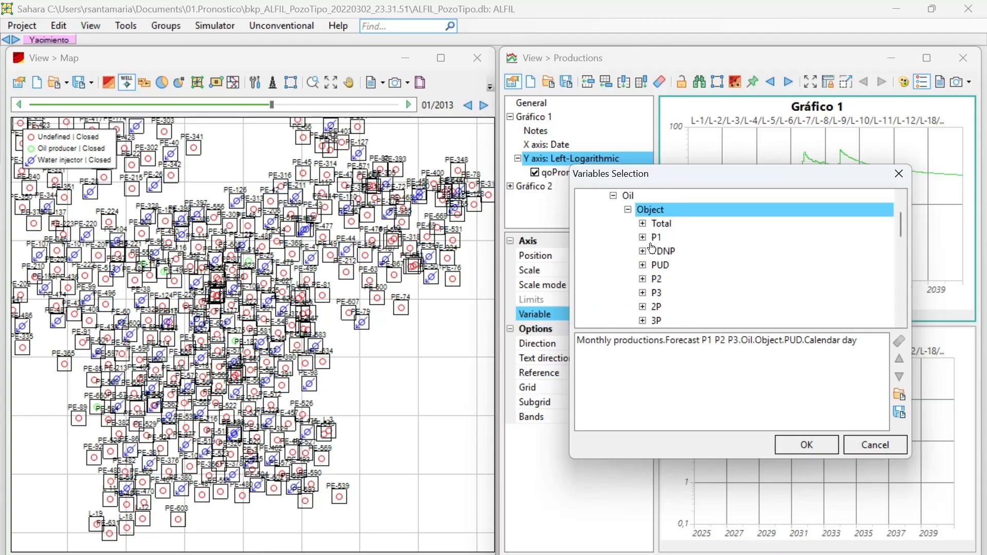
click(644, 252)
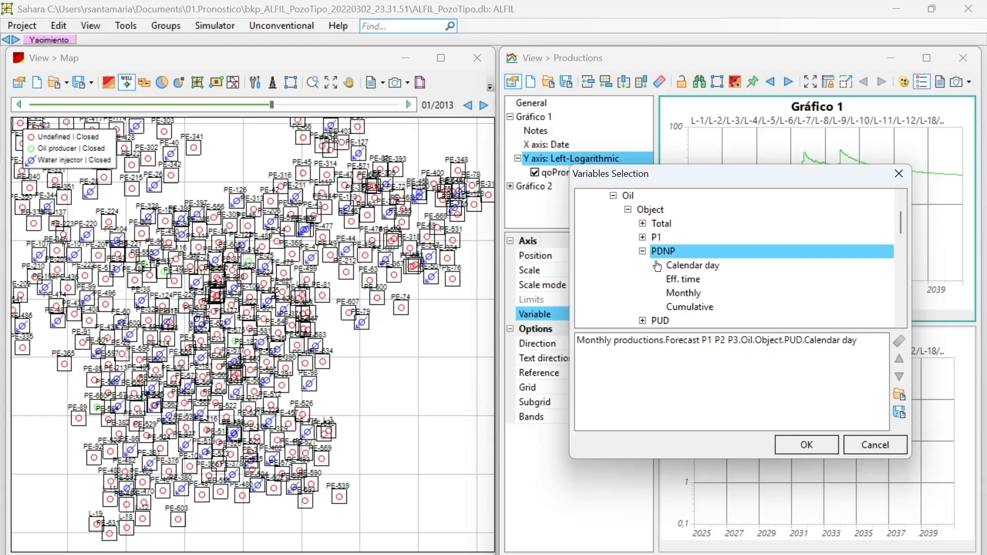
double_click(684, 266)
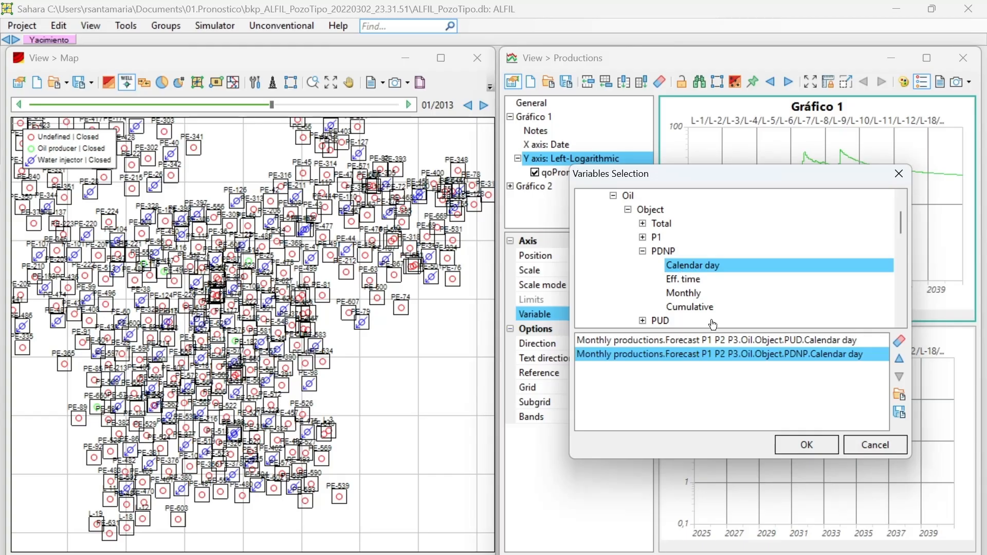
click(807, 445)
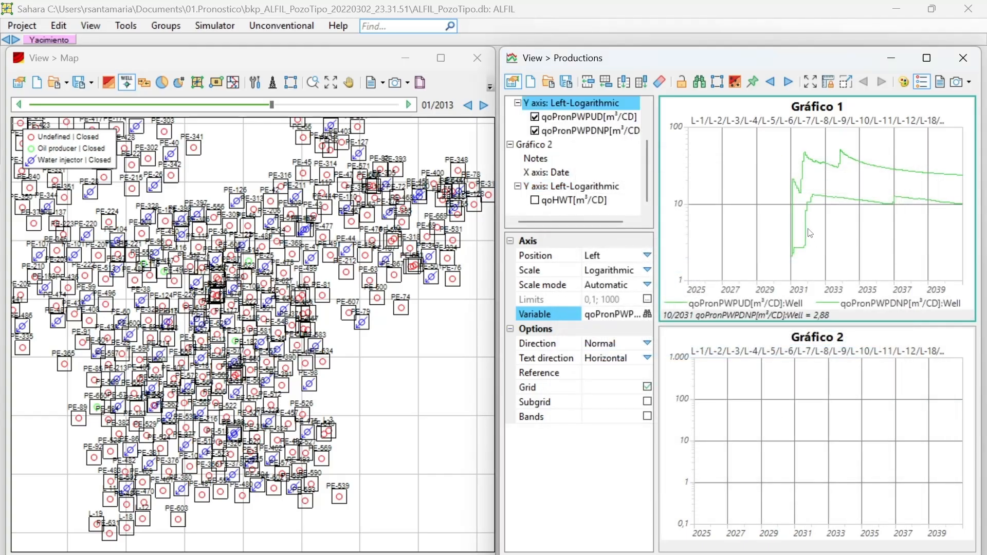
Set the PDNP oil forecast curve's color to purple
click(598, 132)
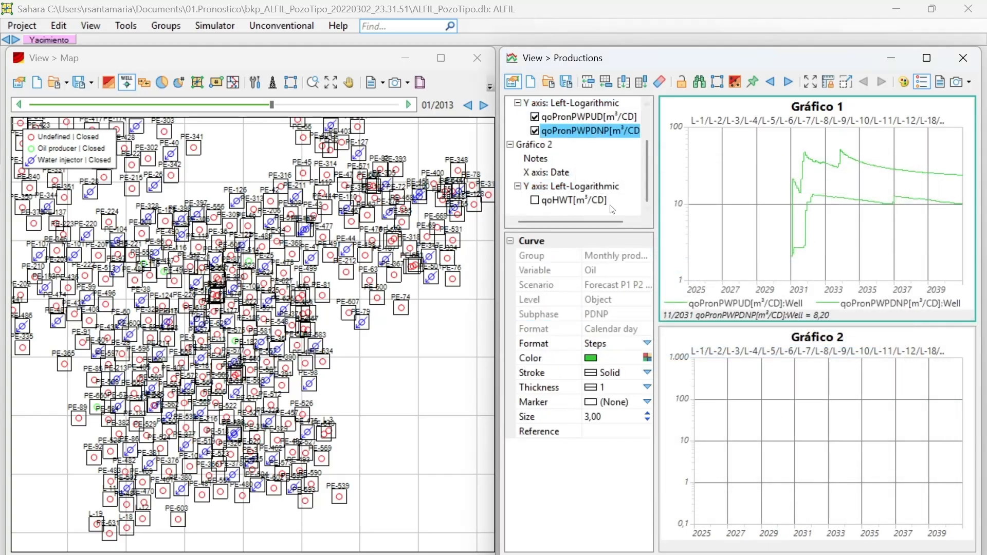
click(647, 357)
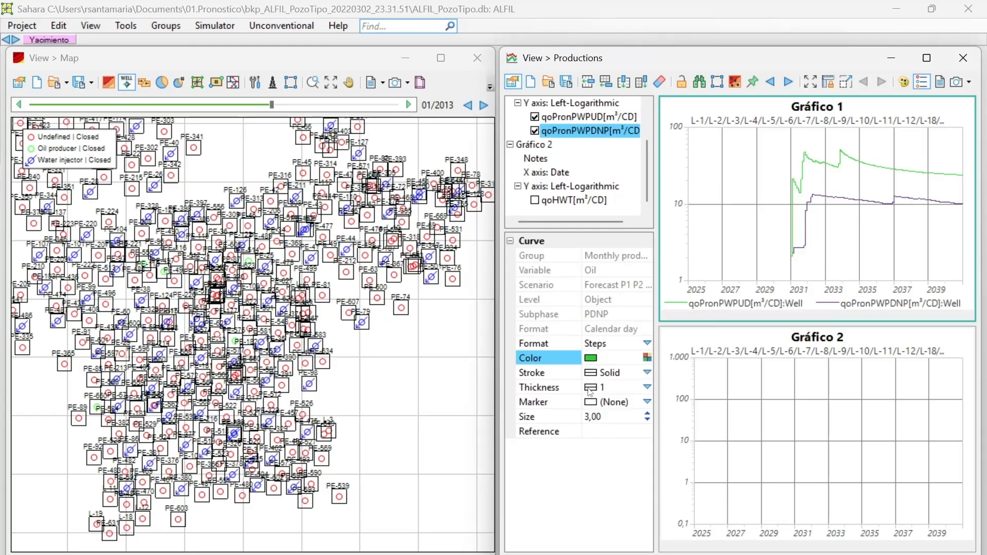
click(587, 391)
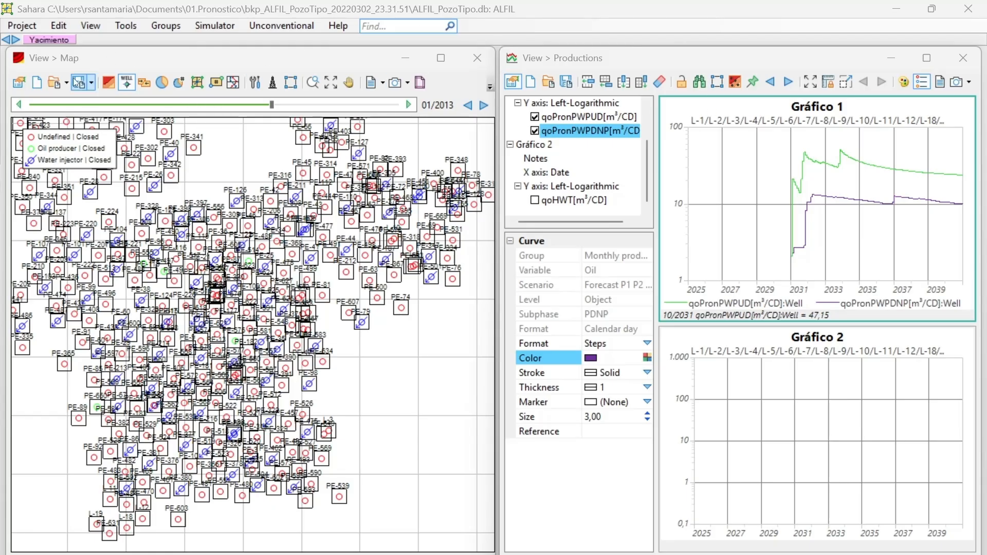
Examine the project deletion options for the type wells of forecast Exercise 2032
click(22, 25)
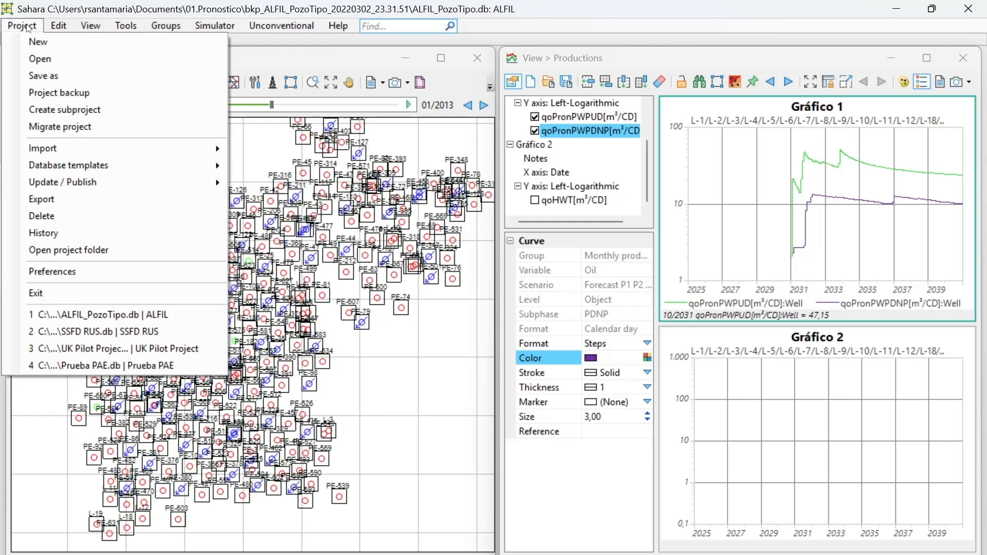
click(61, 216)
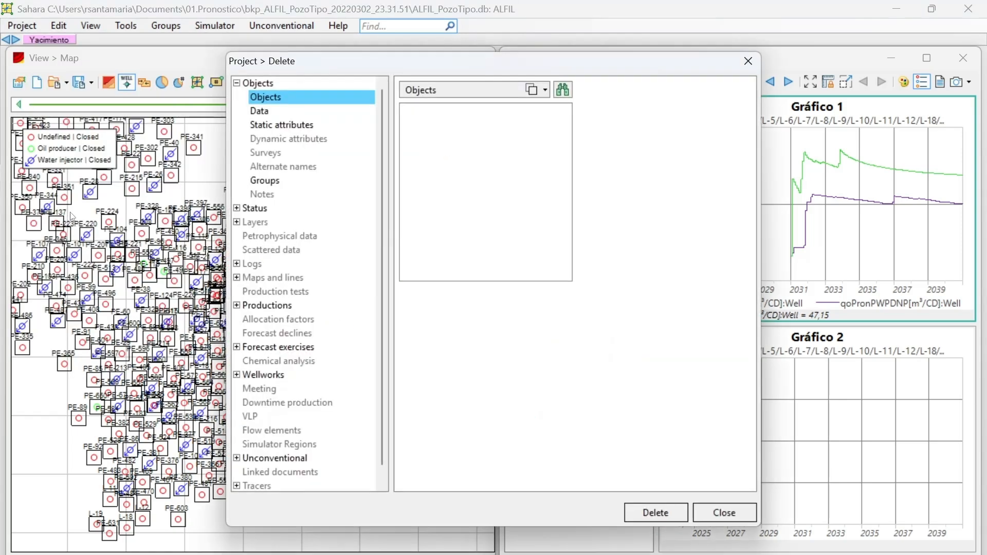
scroll(307, 286, down, 1)
click(257, 333)
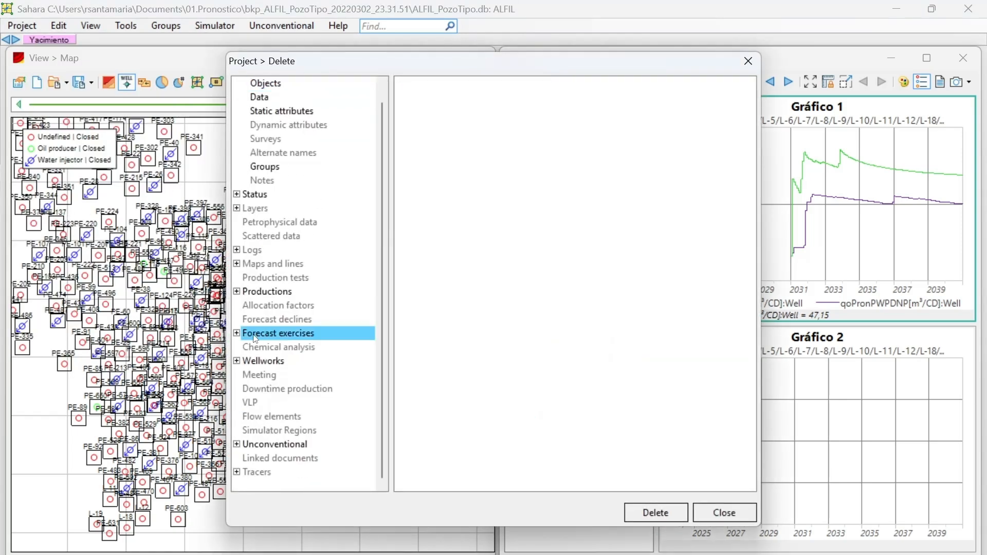
click(237, 333)
click(267, 348)
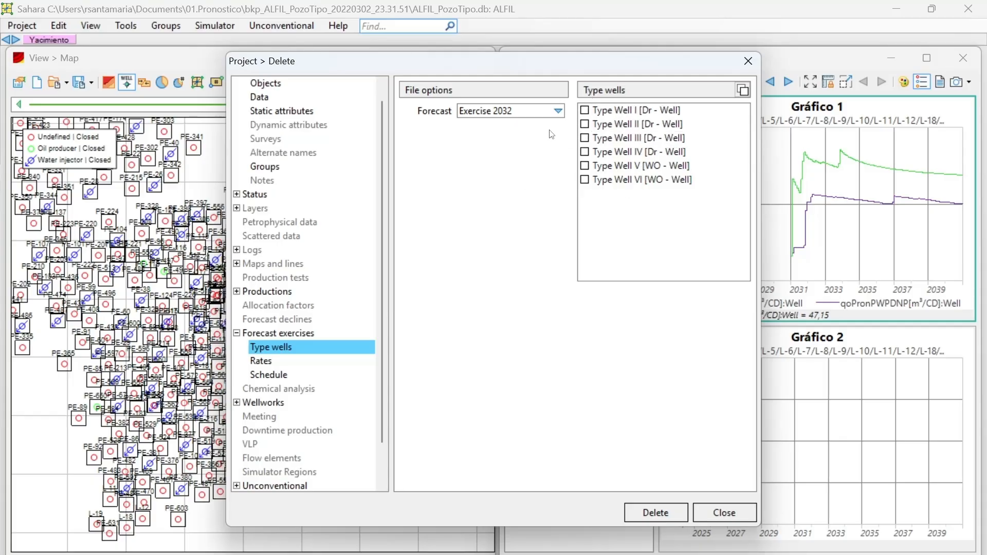
click(549, 111)
click(546, 109)
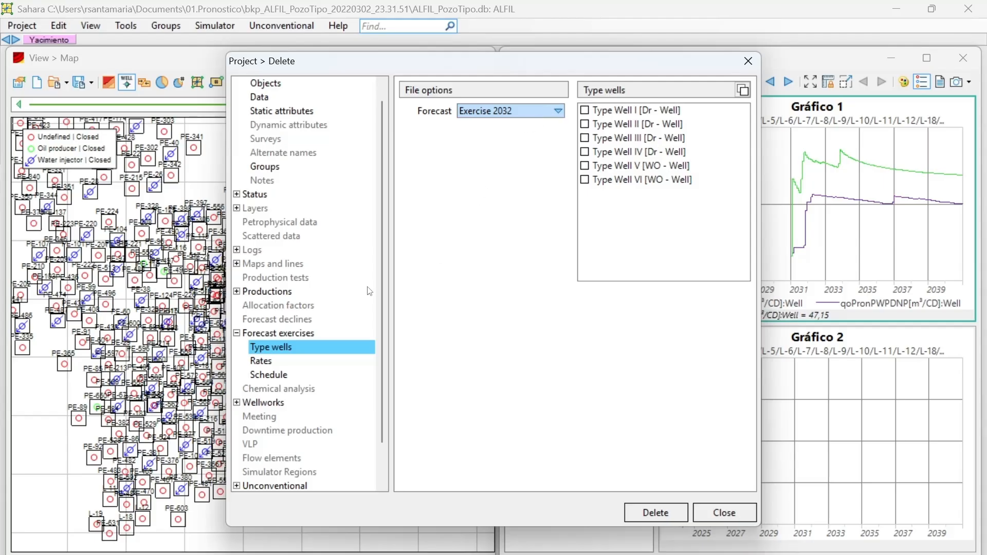
Check the deletion options for rates and for the Exercise 2032 schedule with alternative Base, and close without deleting anything
click(269, 361)
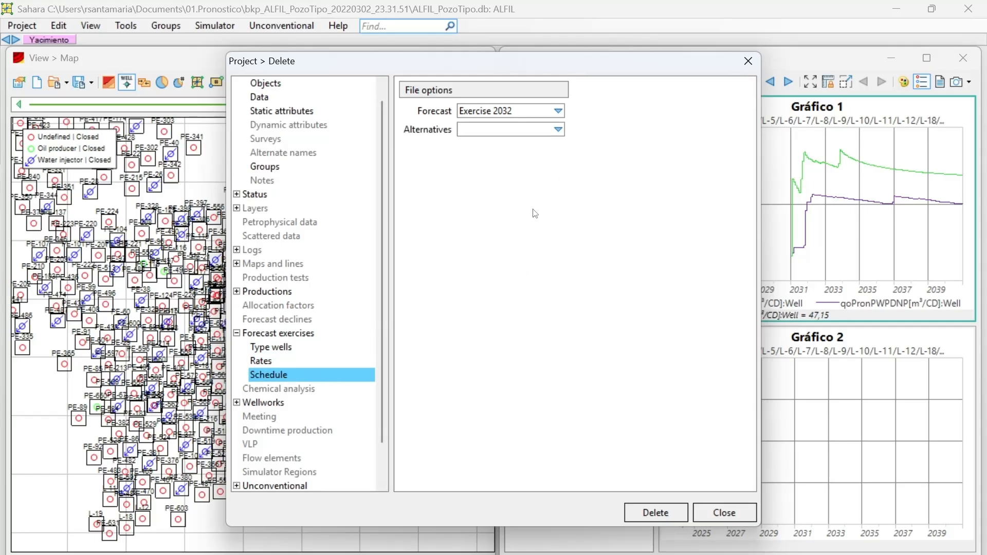
click(531, 129)
click(514, 145)
click(478, 110)
click(478, 110)
click(475, 130)
click(486, 109)
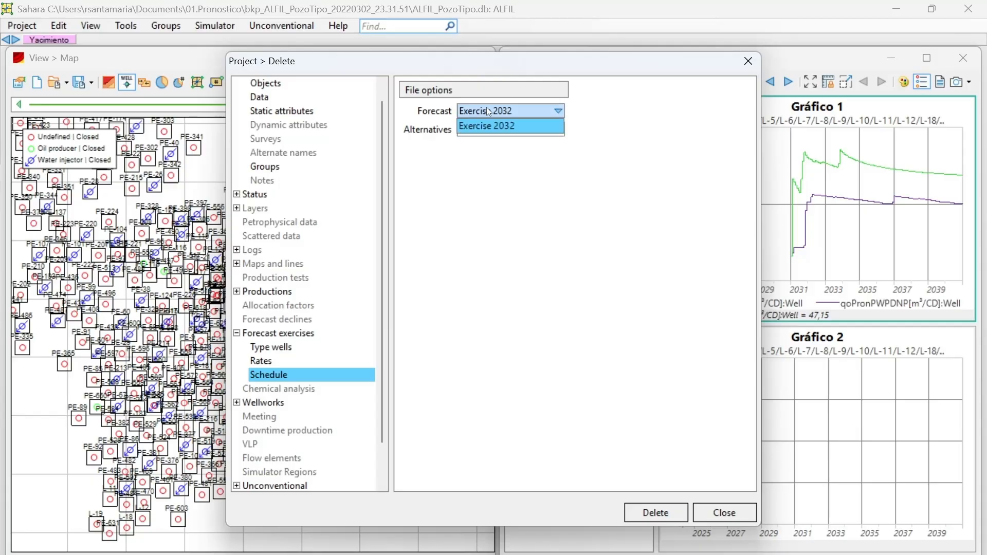
click(488, 111)
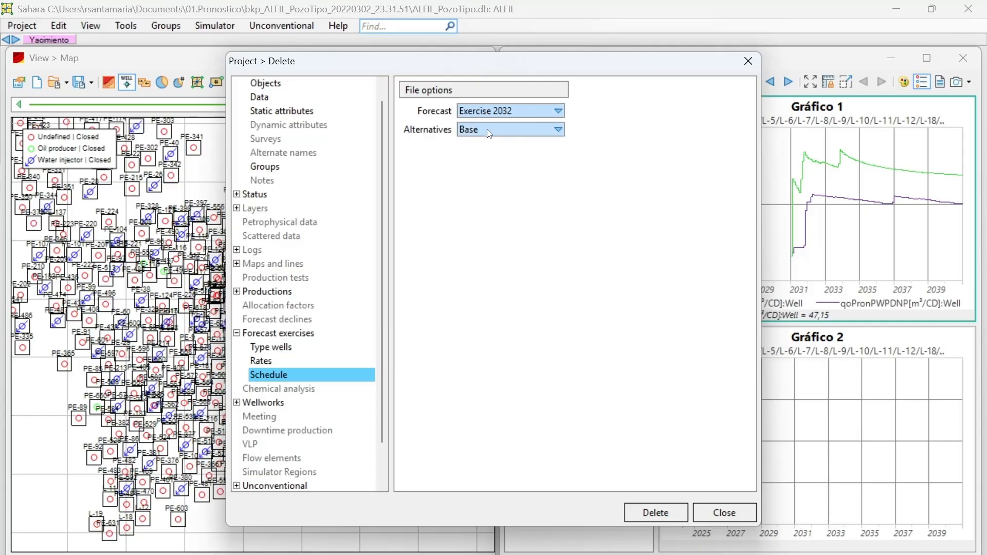
click(488, 130)
click(481, 128)
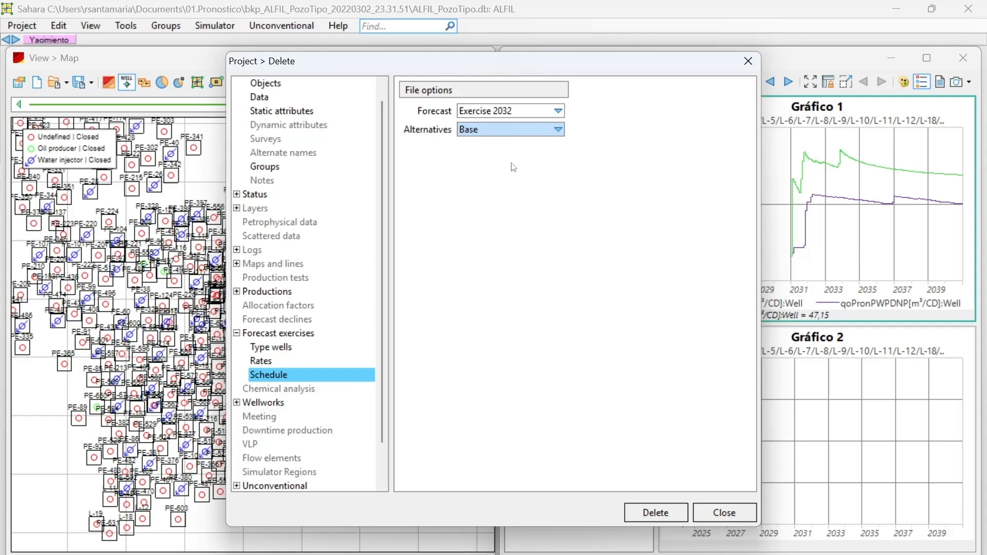
click(713, 515)
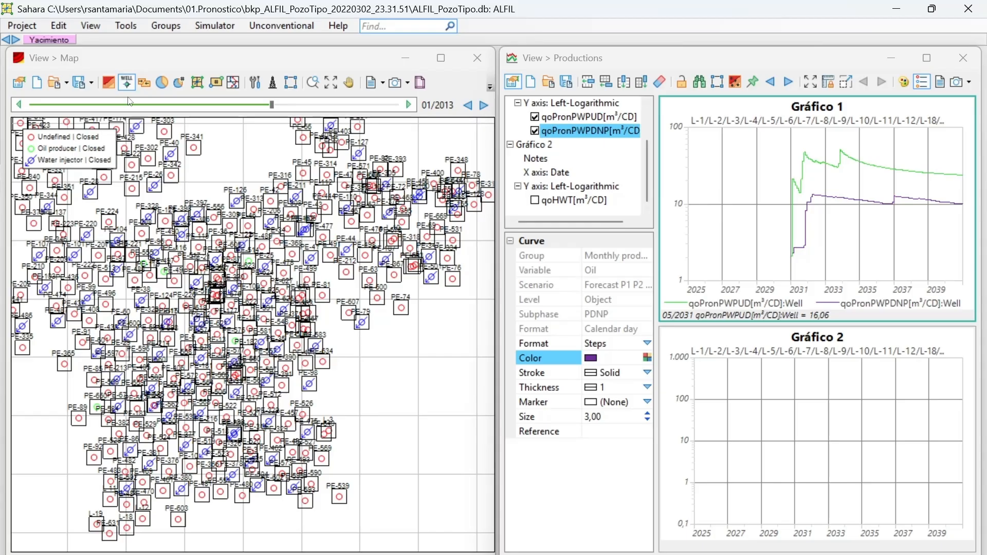
Examine the forecast exercise export options for Exercise 2032's type wells, productions, attributes and schedule, and close without exporting
click(20, 25)
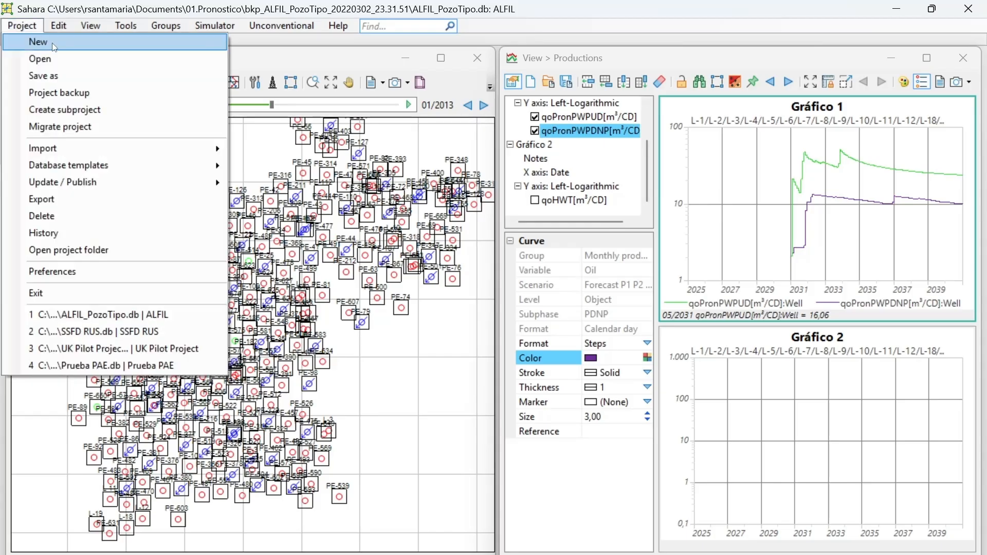
click(172, 199)
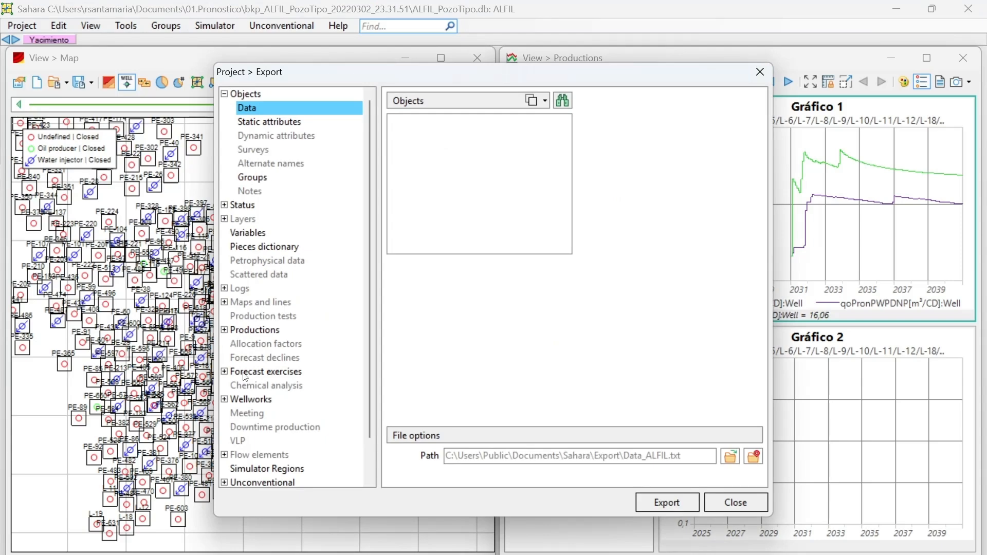
double_click(246, 376)
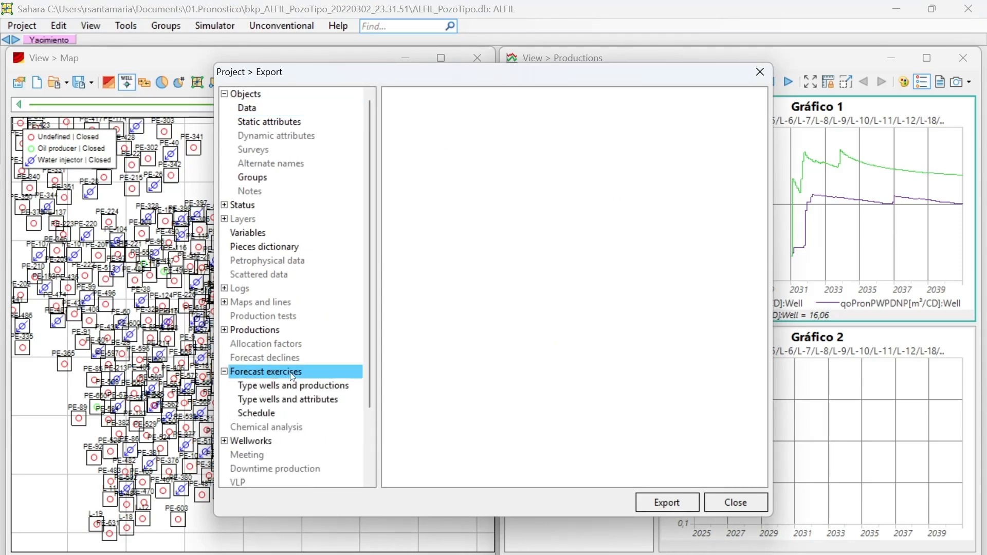
scroll(275, 393, down, 1)
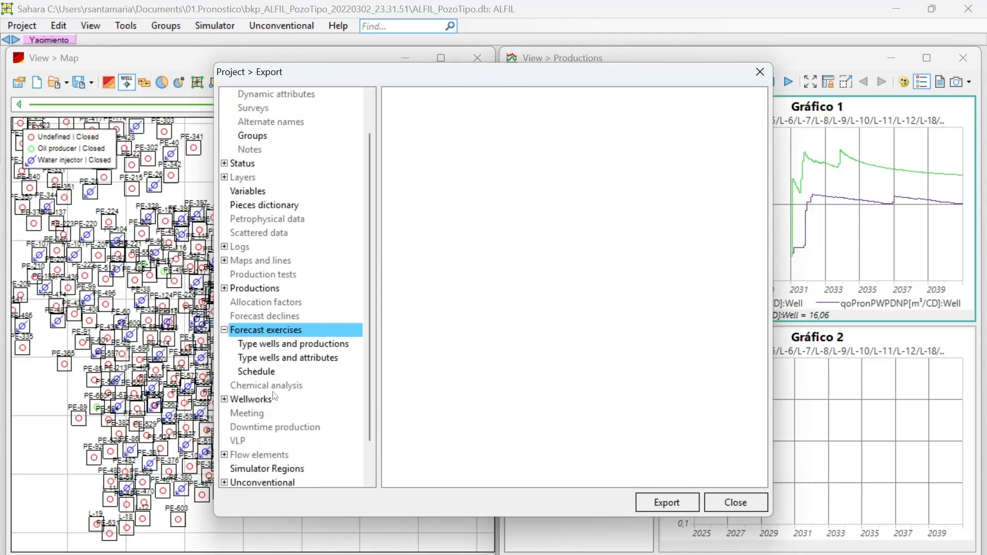
click(272, 358)
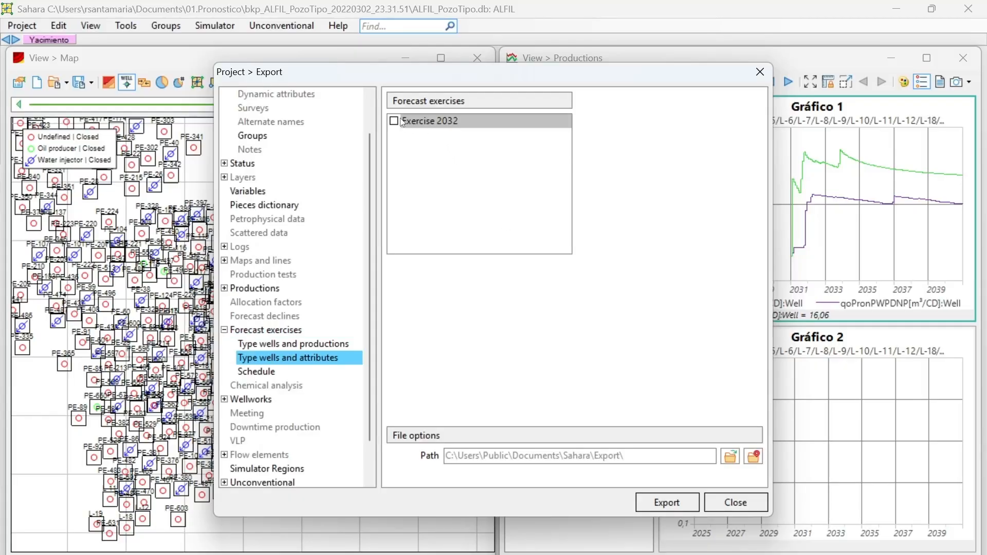
click(311, 349)
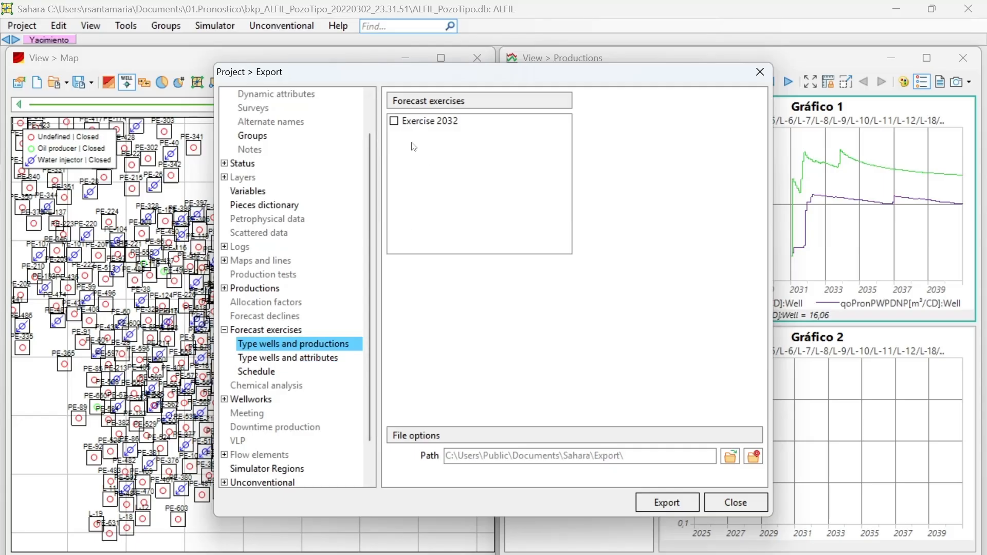
click(394, 122)
click(269, 356)
click(394, 121)
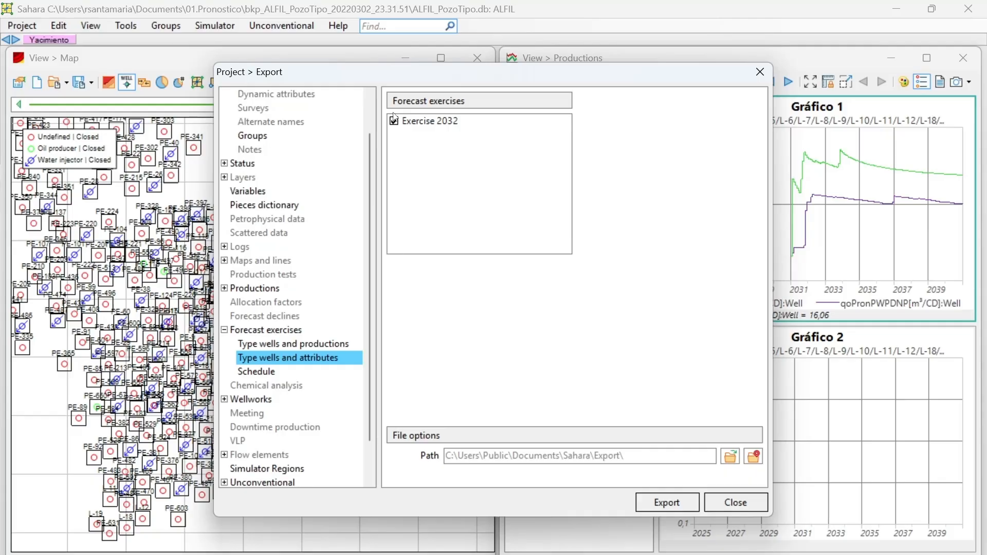
click(258, 372)
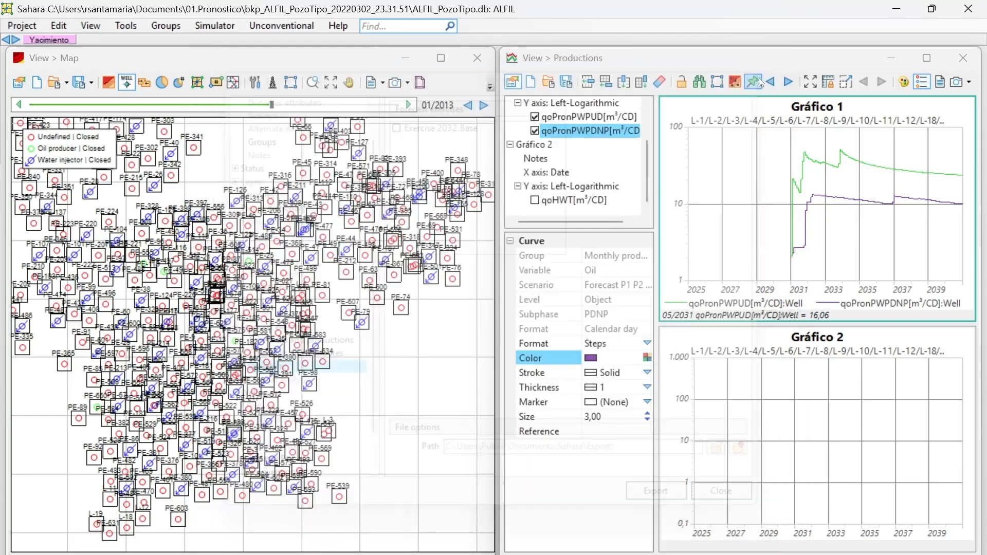
click(760, 71)
Examine the definitions and keywords of the Name, Alternative name and Class variables under the forecast exercise names in the Variables editor
click(50, 24)
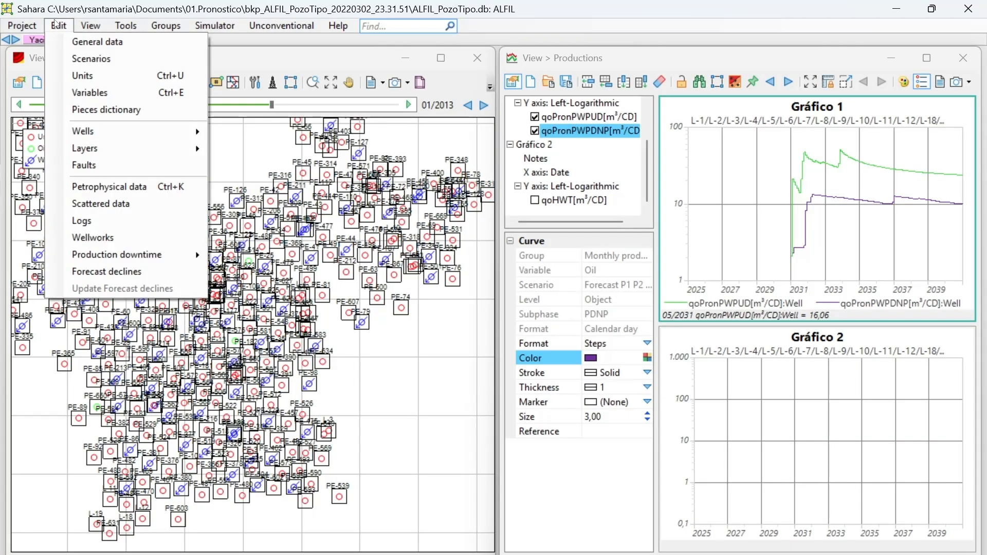
click(68, 92)
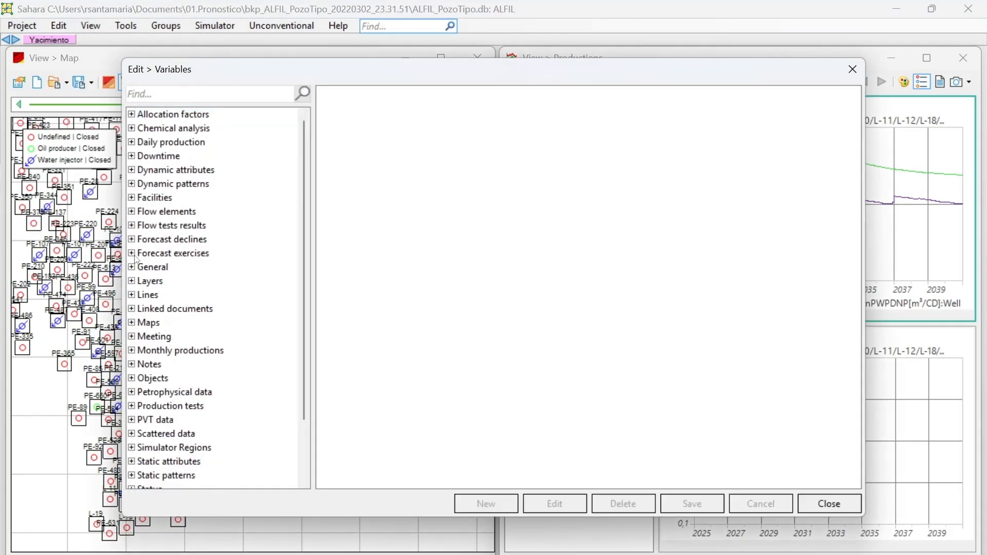
click(133, 255)
click(140, 267)
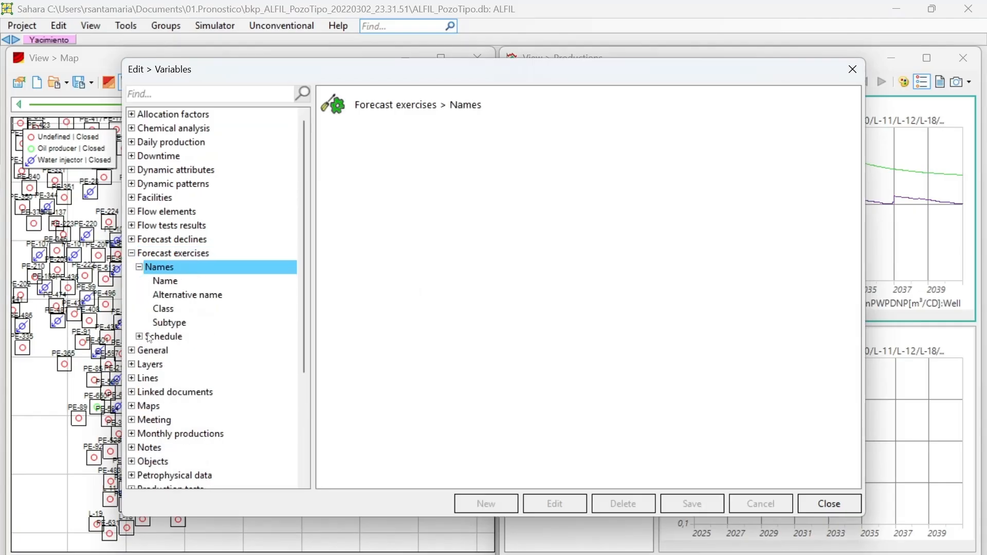
click(139, 338)
click(165, 270)
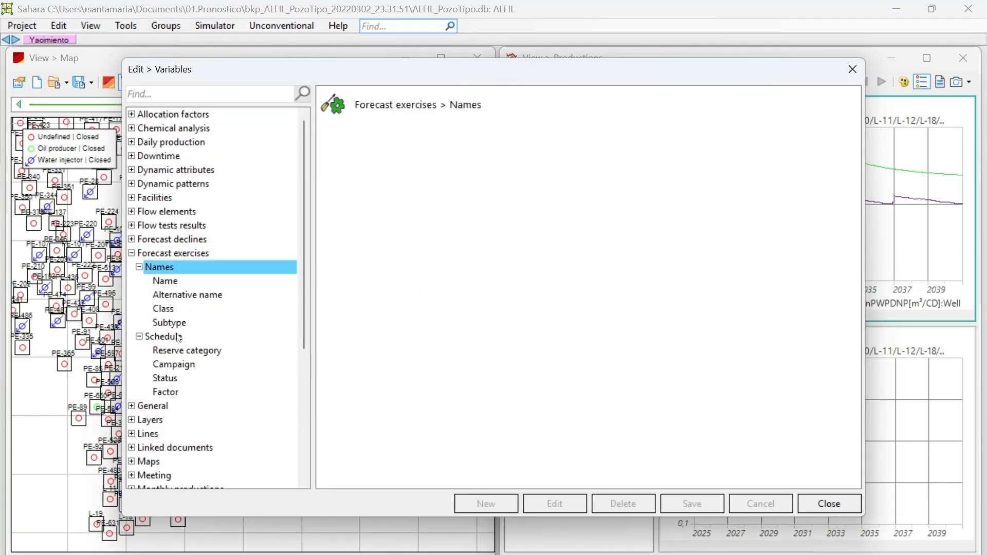
click(179, 338)
click(167, 271)
click(166, 282)
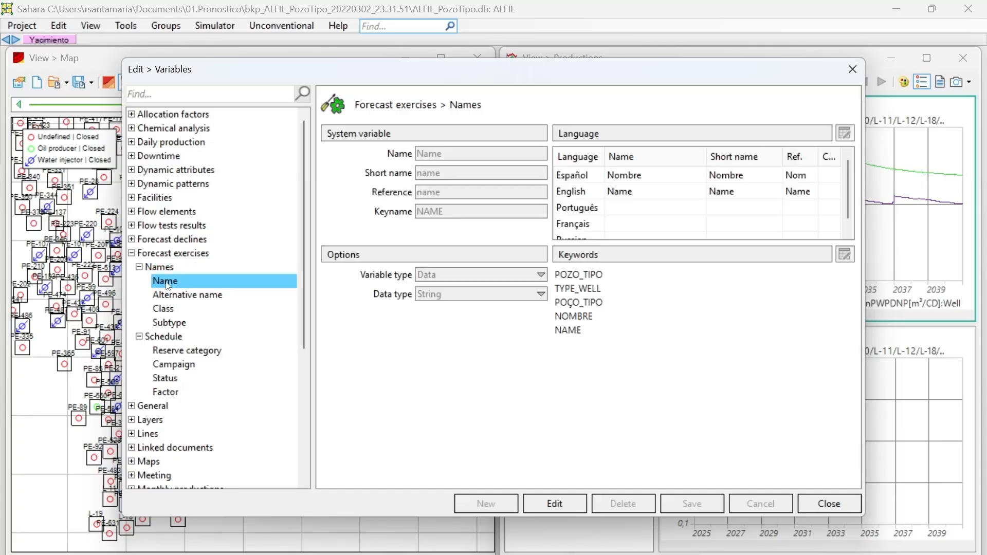
click(166, 296)
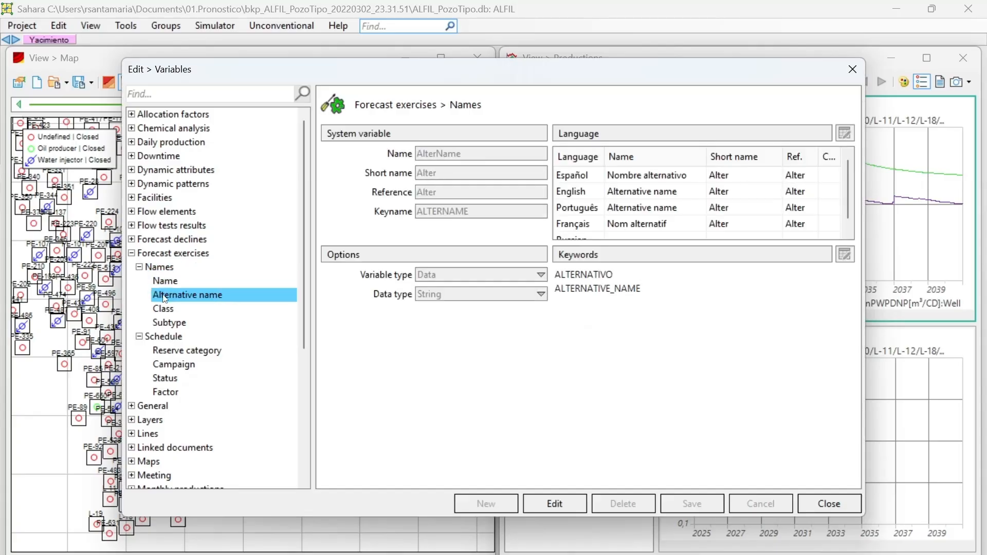
click(163, 310)
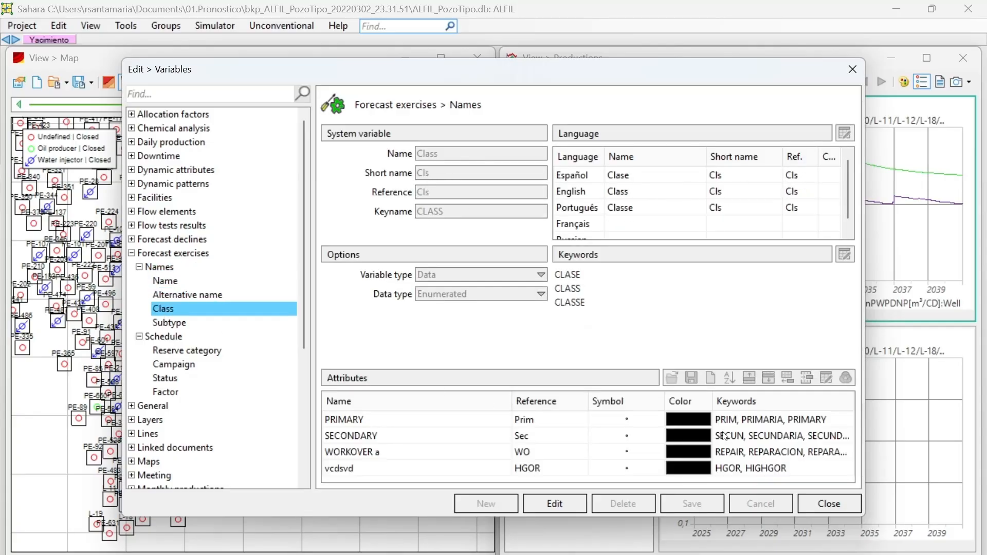
Open the Class variable for editing to examine which attributes and keywords can be modified, and cancel without changing anything
click(548, 501)
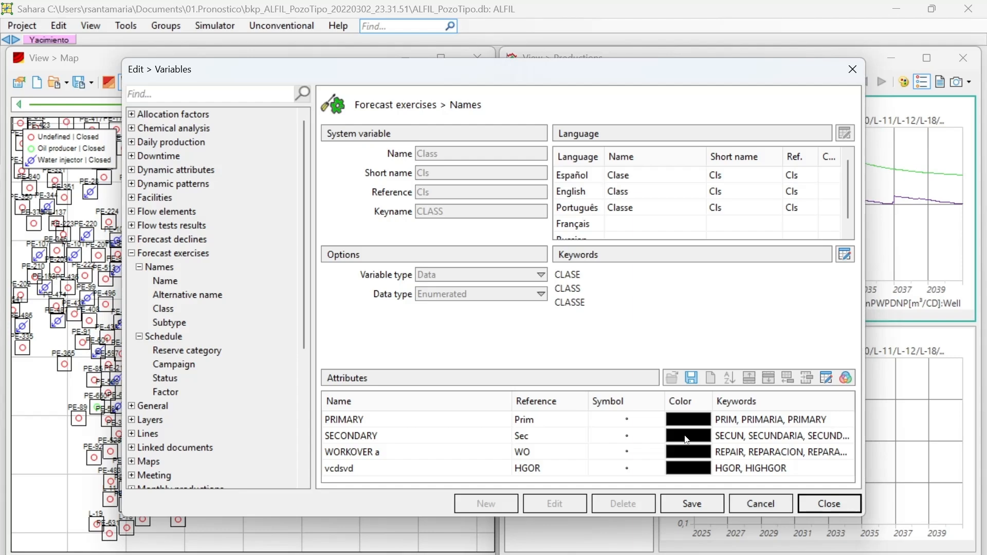
click(758, 497)
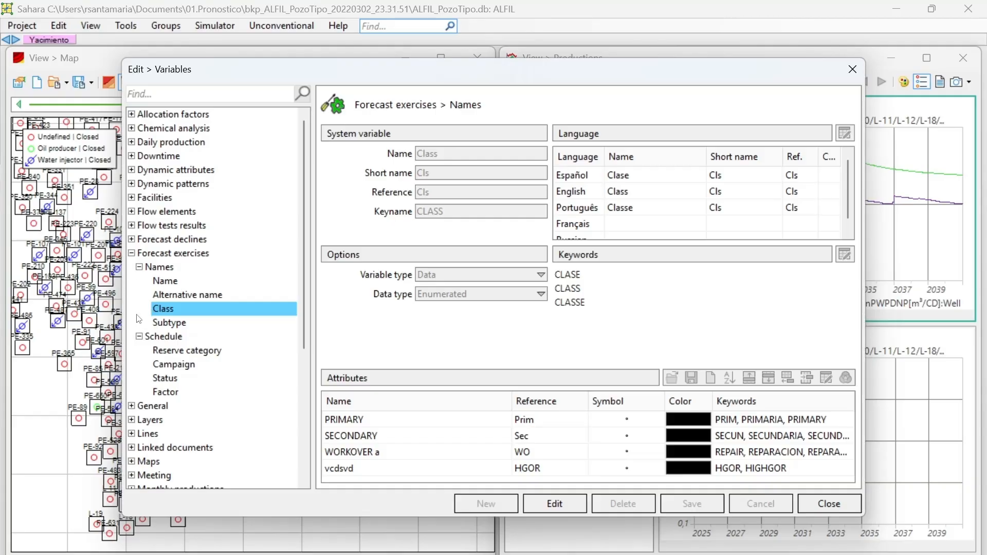
Examine the attributes of the Reserve category and Campaign variables under the forecast exercise schedule, and close the Variables editor
click(163, 338)
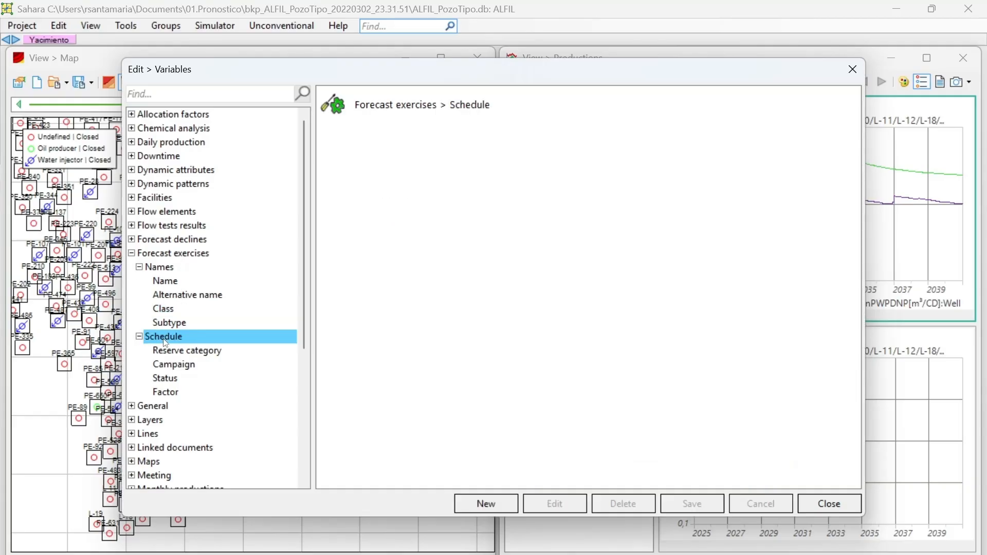
click(158, 352)
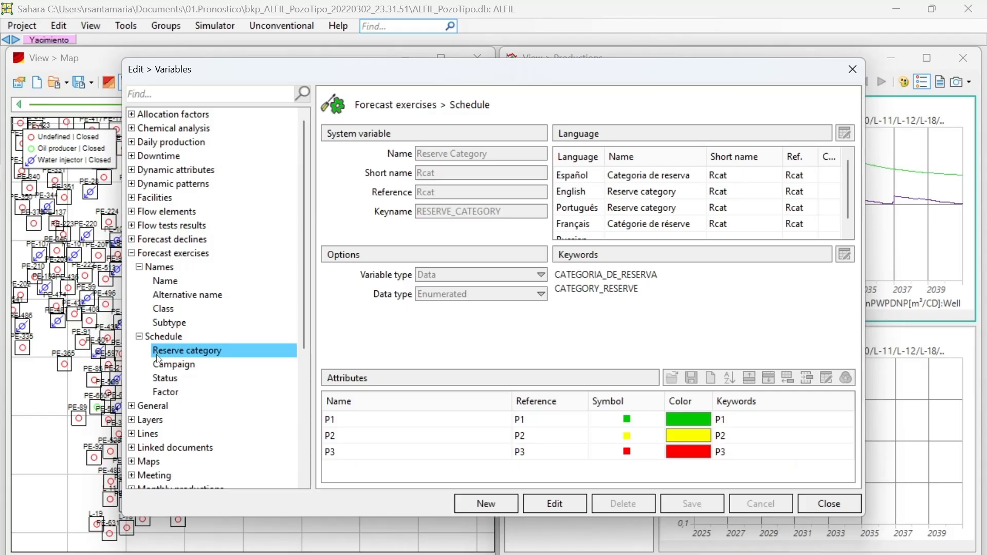
click(162, 365)
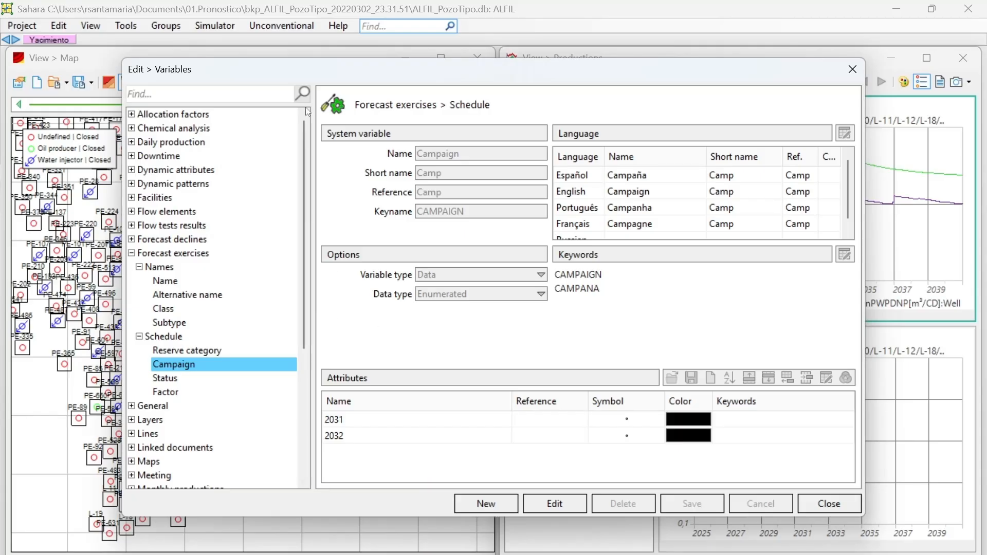
click(852, 68)
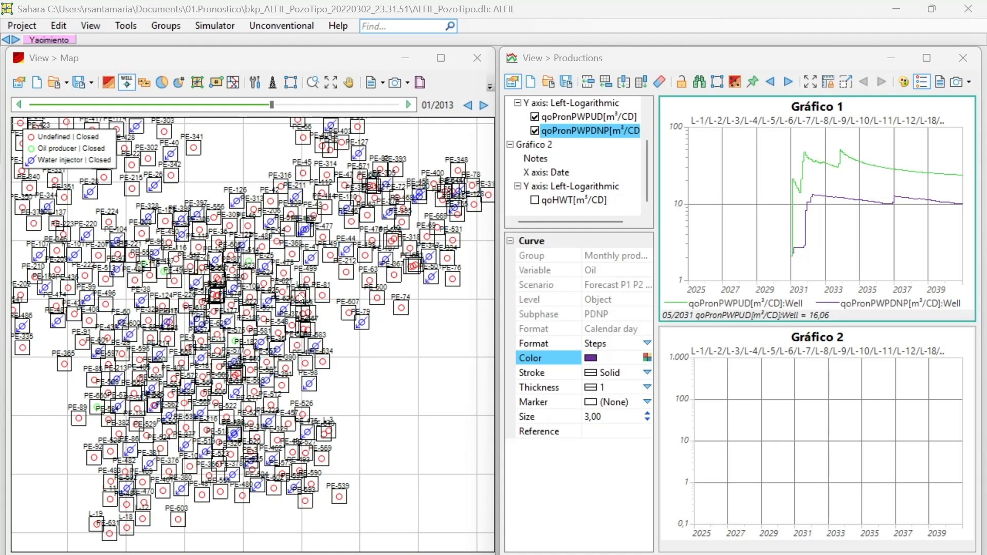